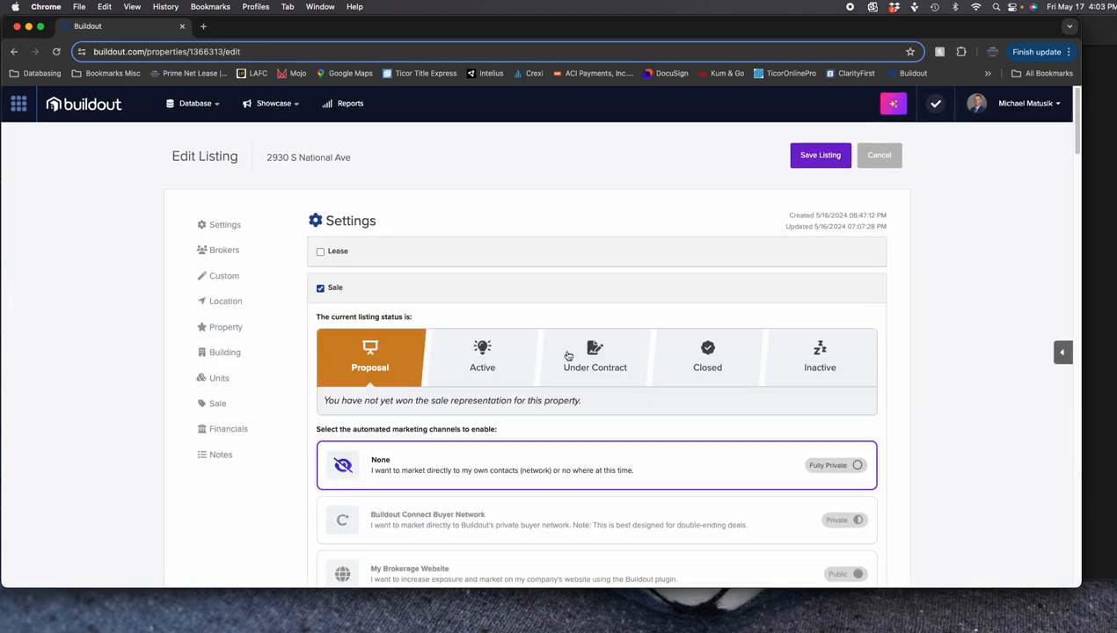
# Review the Kum & Go listing's details and save the listing
pyautogui.scroll(-15, 568, 354)
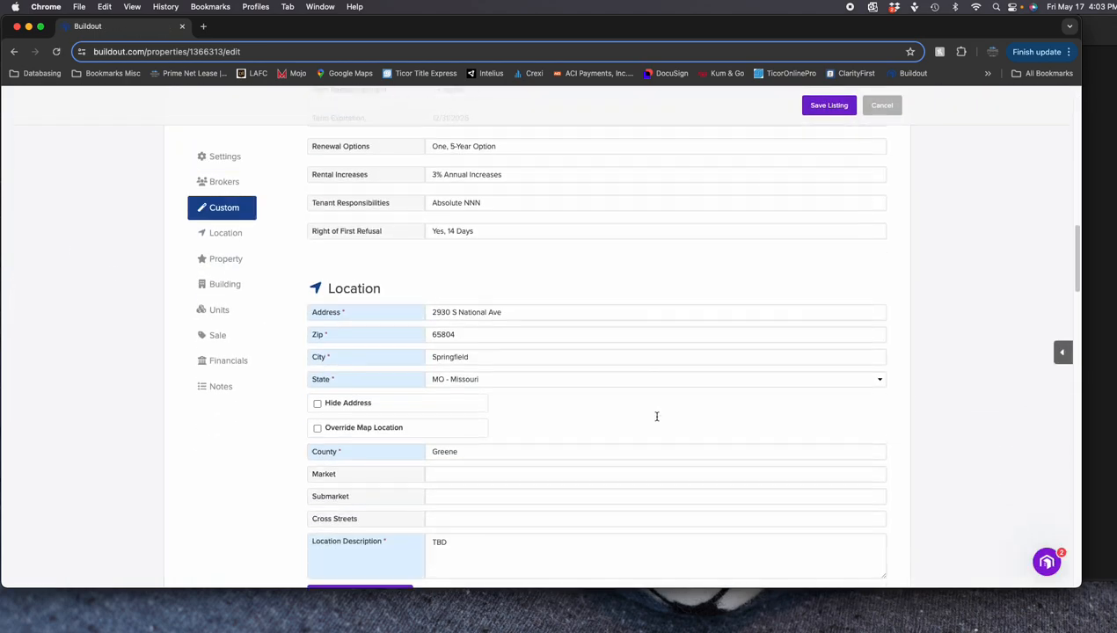
pyautogui.scroll(20, 655, 415)
pyautogui.click(811, 160)
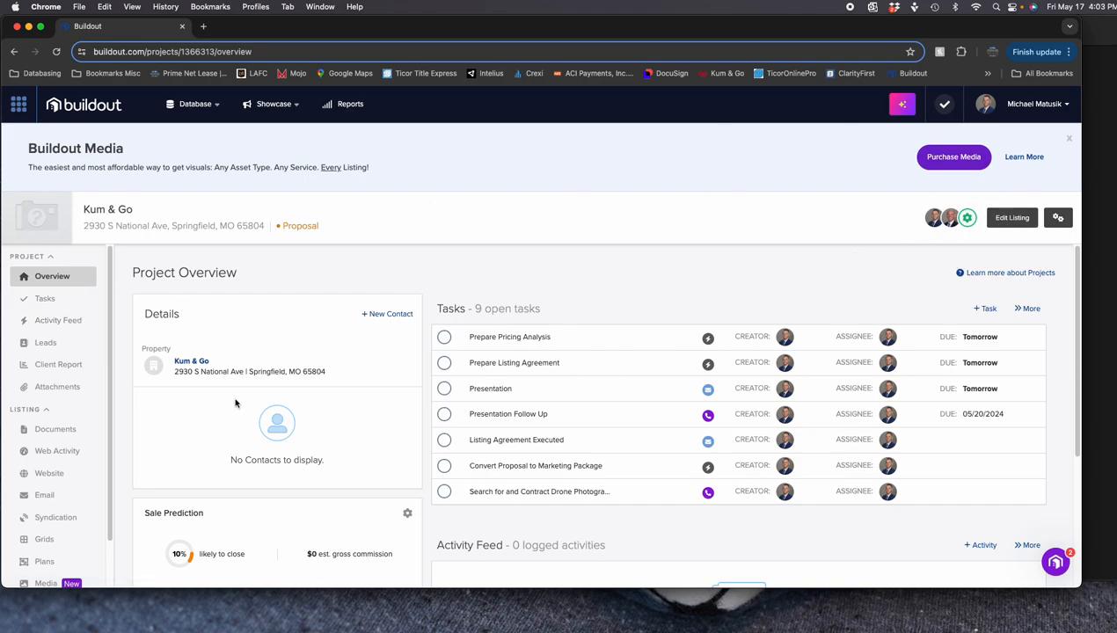
# Create a new Proposal (L) document for the Kum & Go project and look over its cover page
pyautogui.click(49, 429)
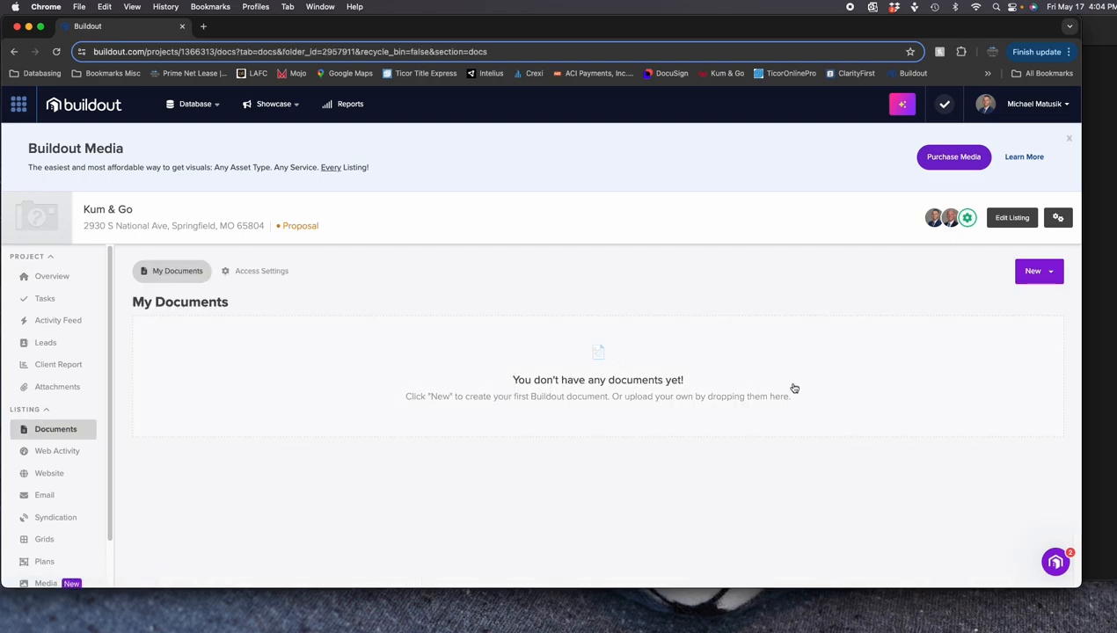
pyautogui.click(1041, 273)
pyautogui.click(1032, 302)
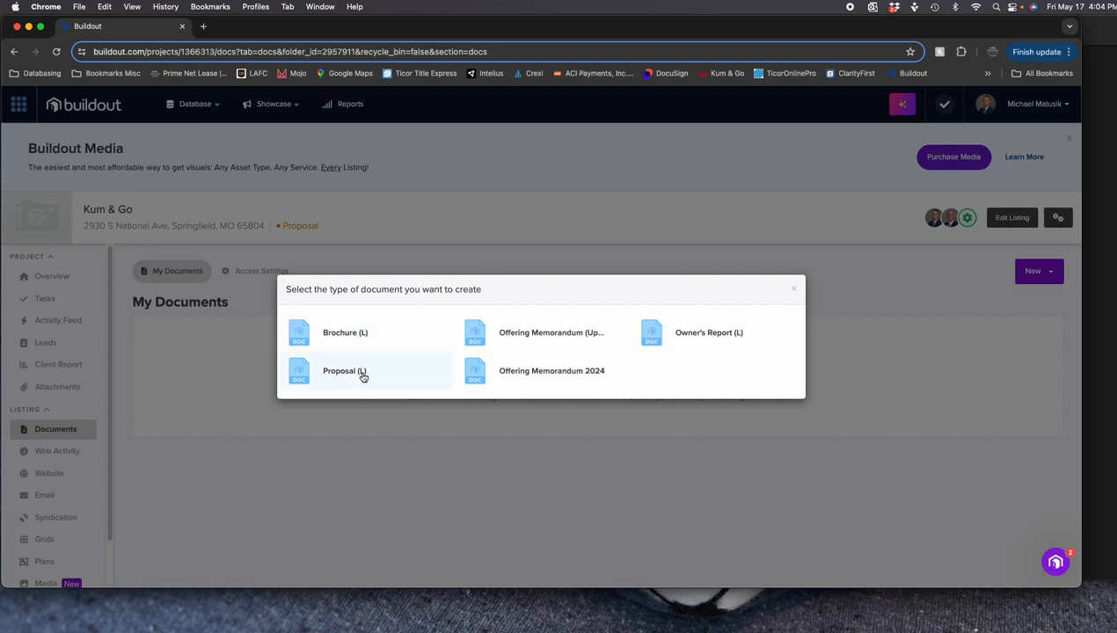
pyautogui.click(333, 373)
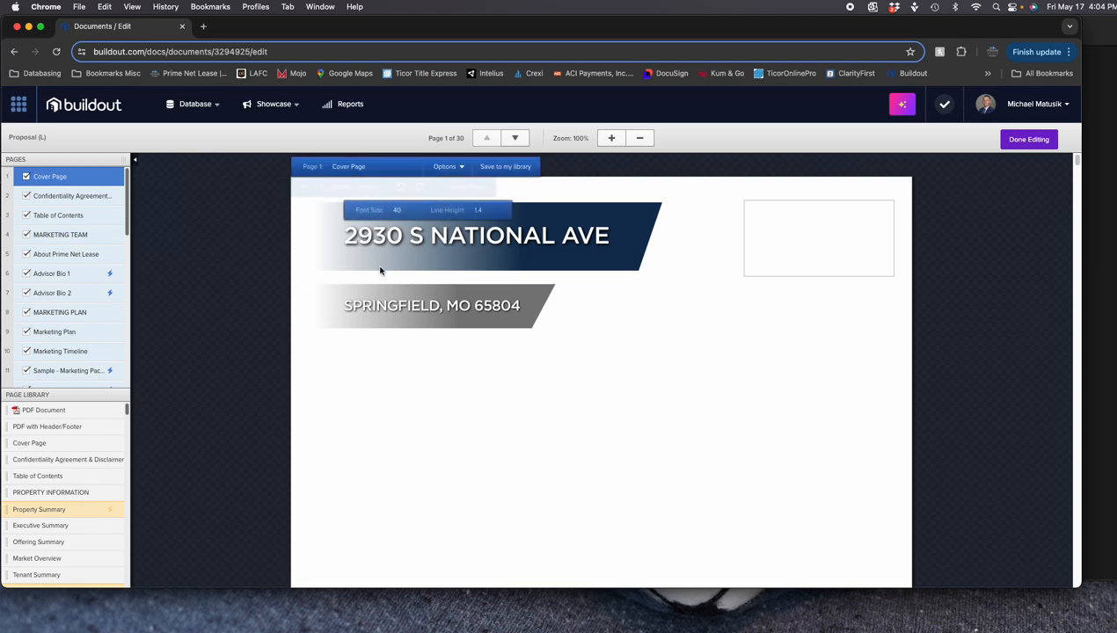
pyautogui.scroll(-2, 452, 352)
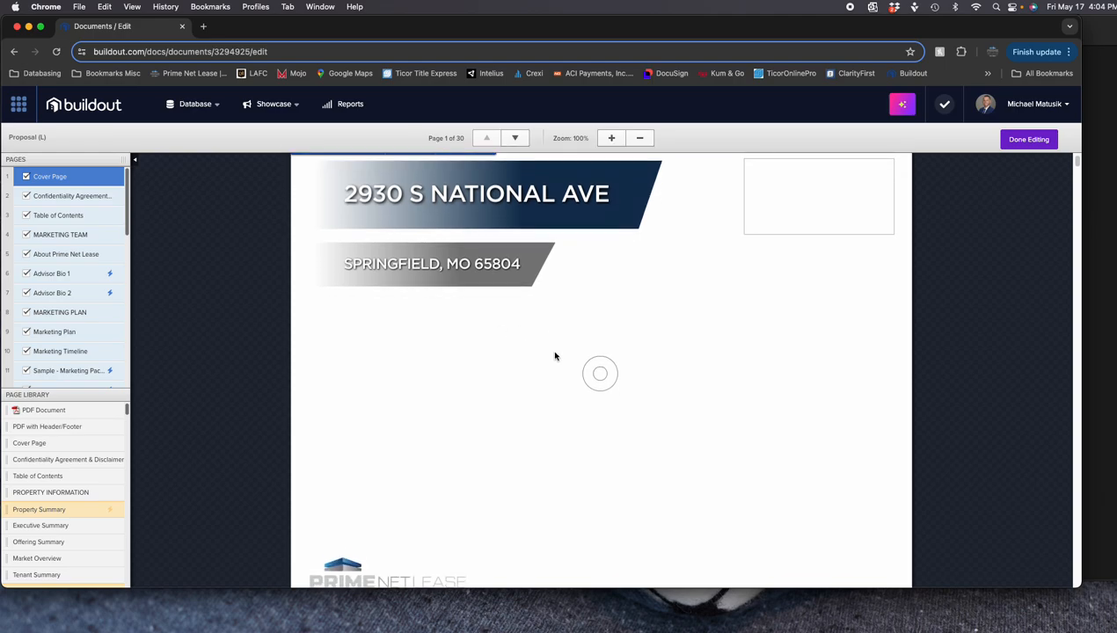
pyautogui.scroll(2, 563, 408)
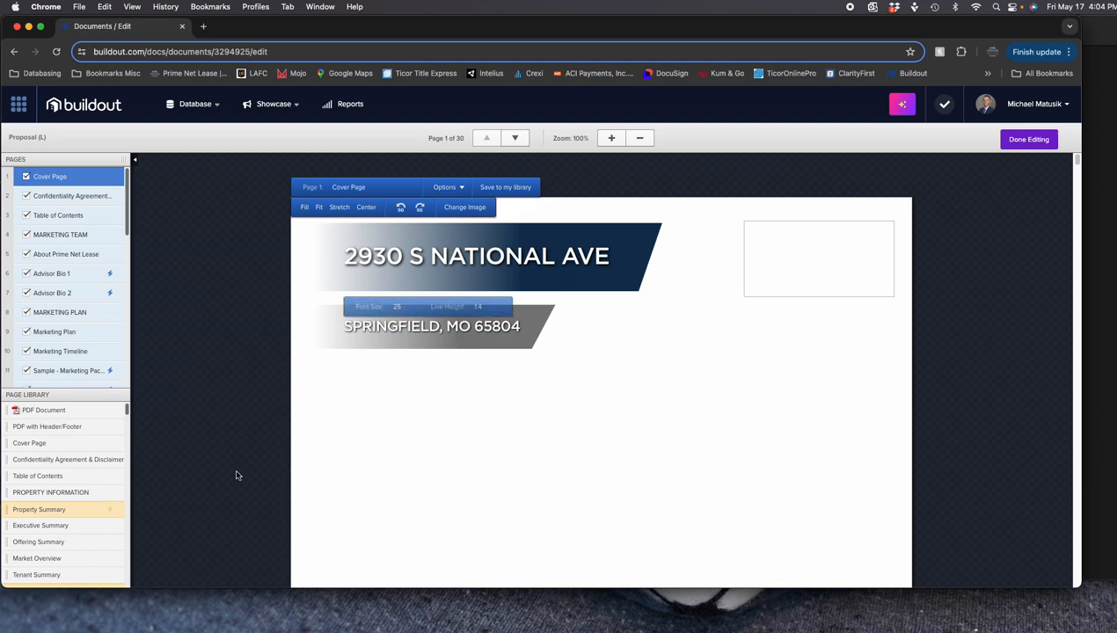
# Search Google Images in a new browser tab for "kum & go logo" and narrow the results to transparent images
pyautogui.click(204, 28)
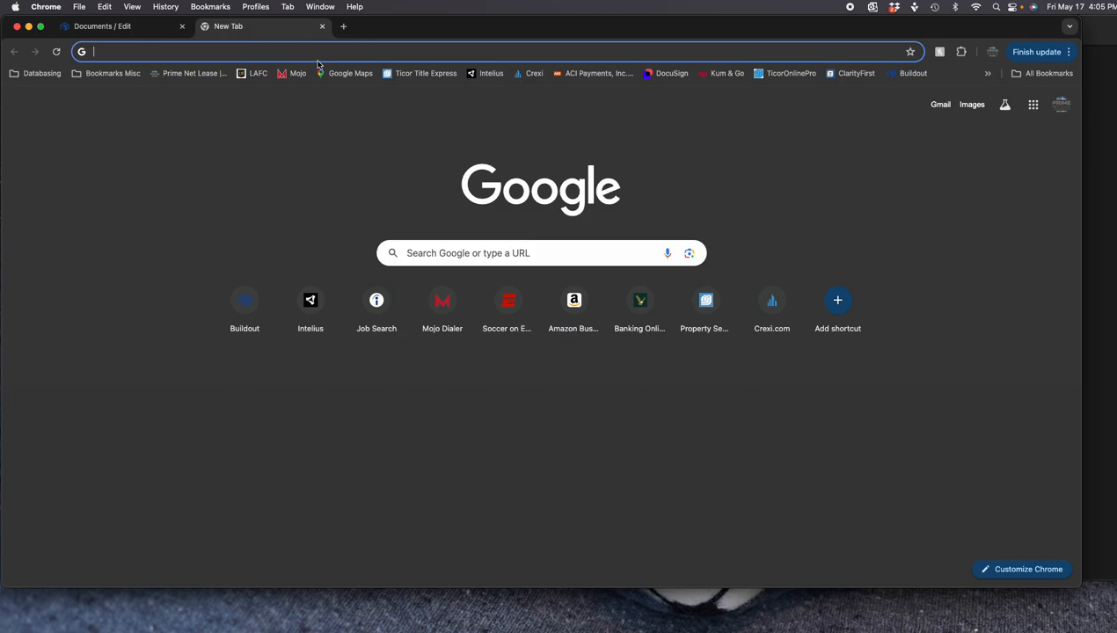
pyautogui.write('kum ')
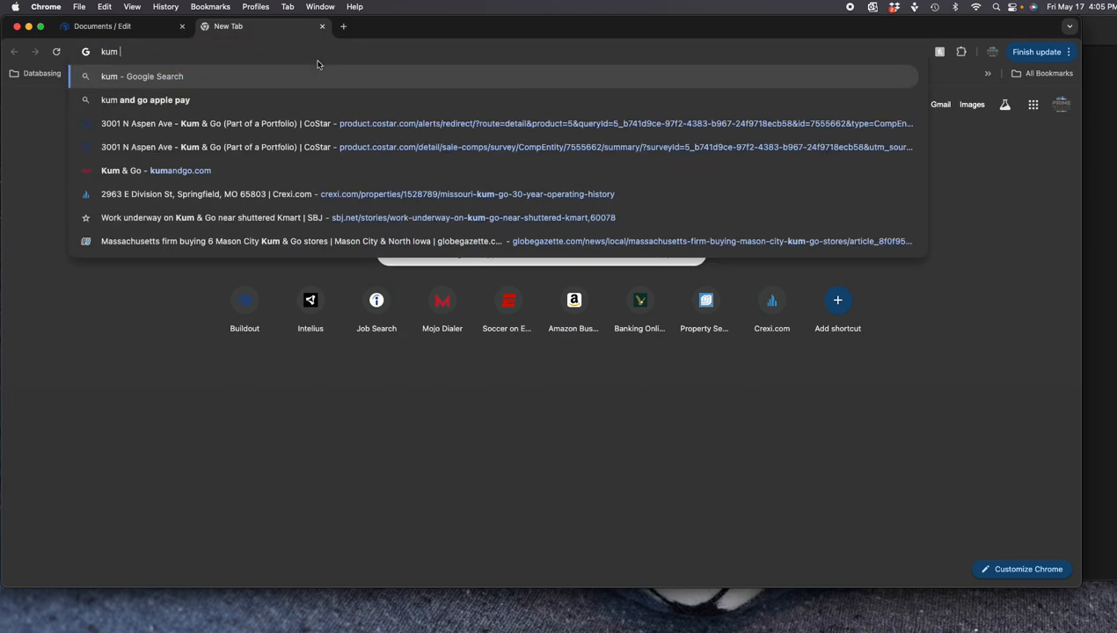
pyautogui.write('& go logo')
pyautogui.press('Return')
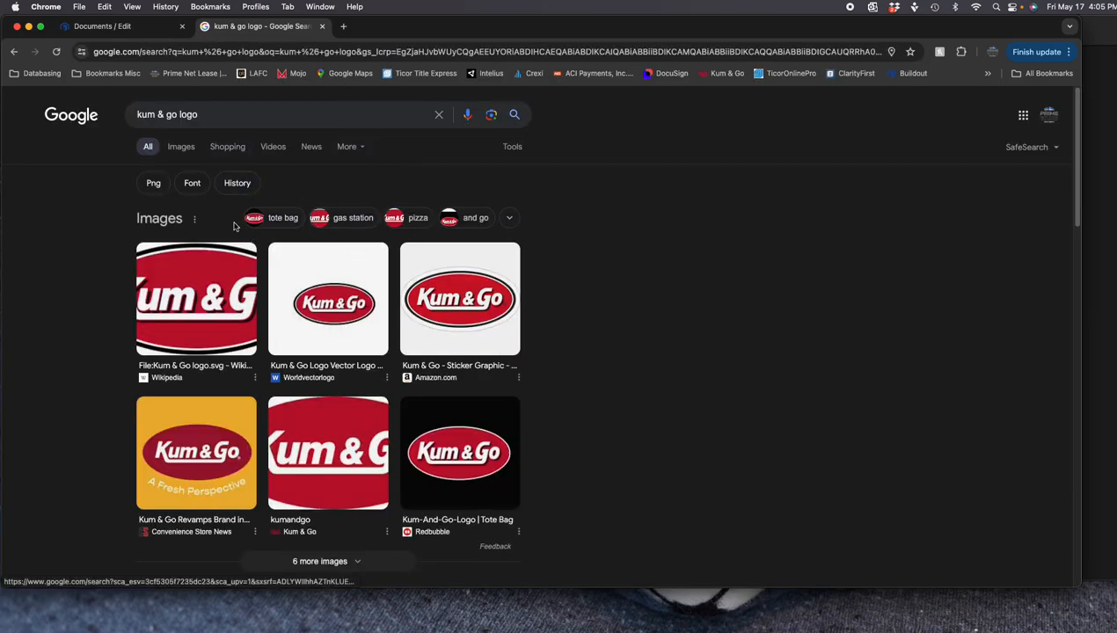
pyautogui.click(182, 146)
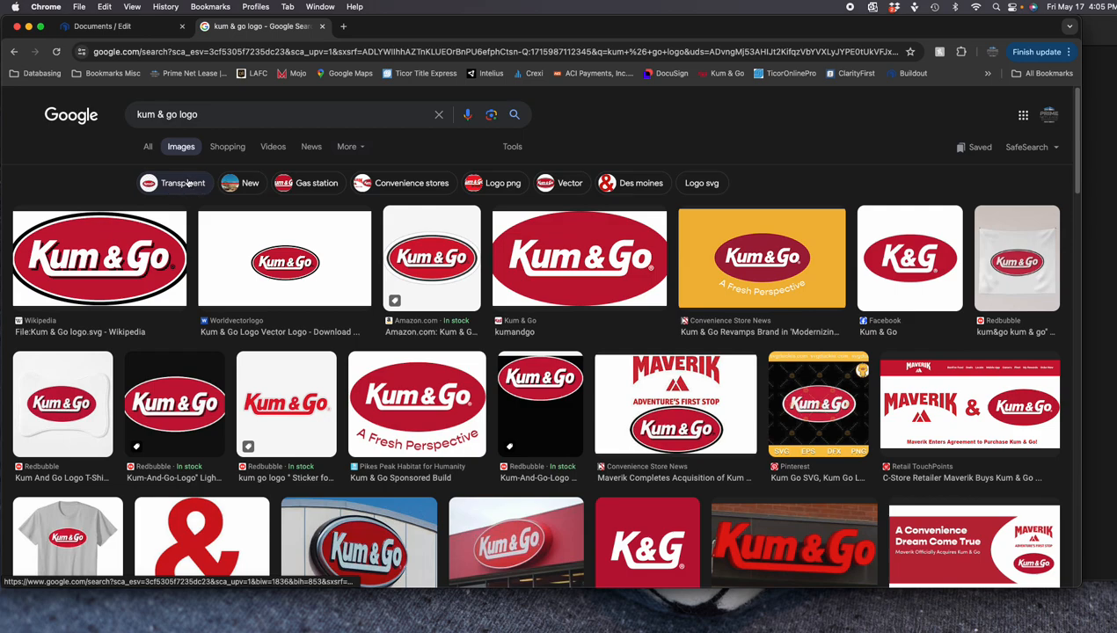
pyautogui.click(189, 187)
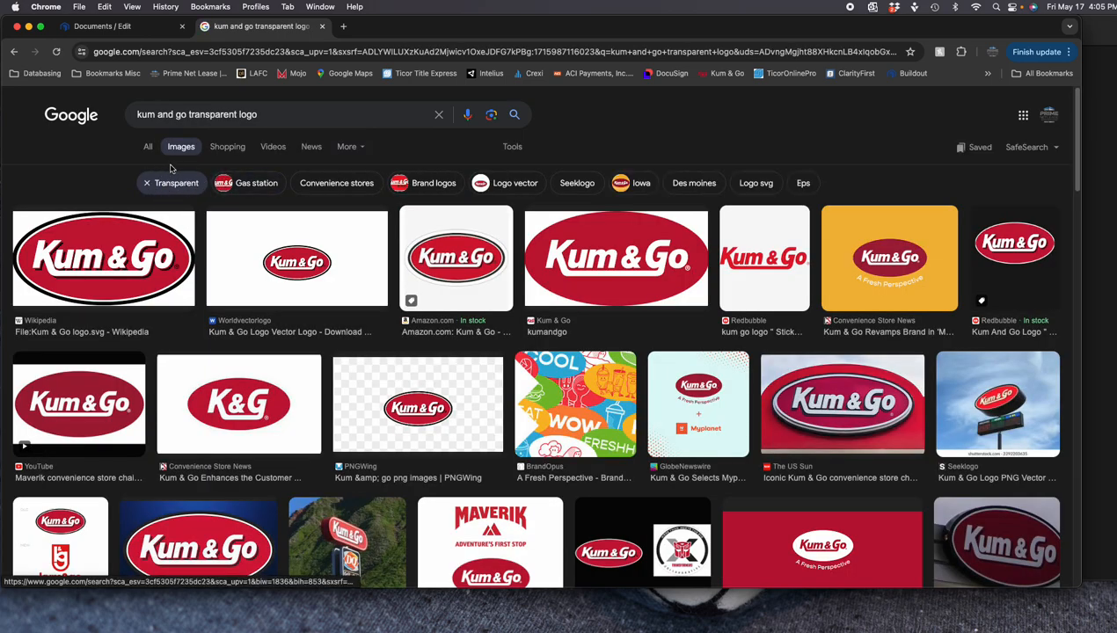
pyautogui.click(301, 114)
pyautogui.click(657, 123)
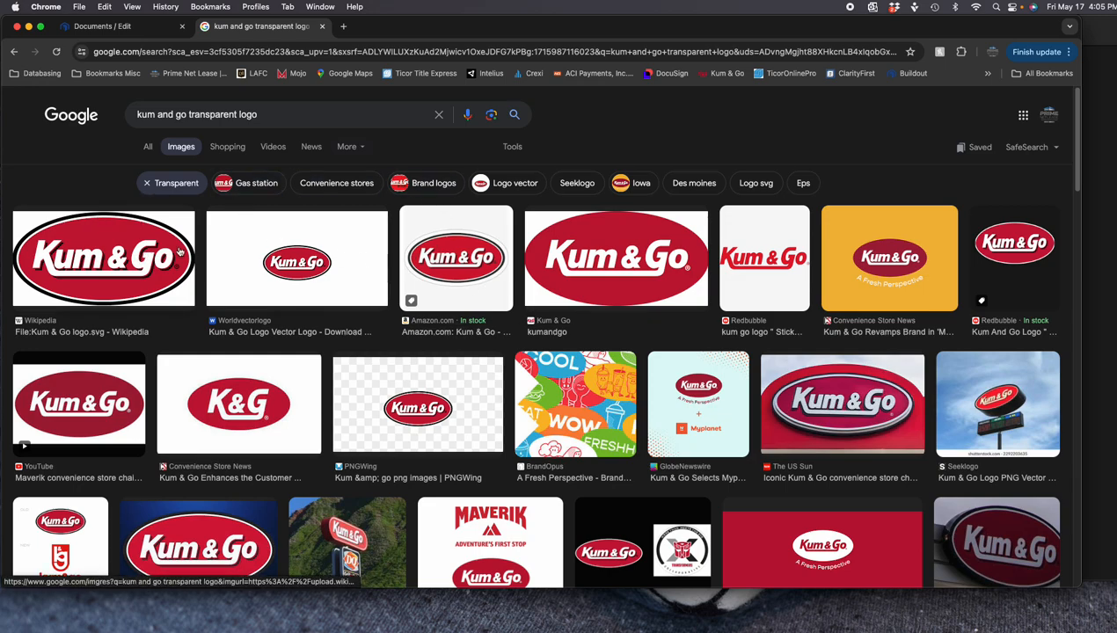
# Compare the candidate Kum & Go logos and save the kumandgo version to the Desktop under the file name logo
pyautogui.click(590, 244)
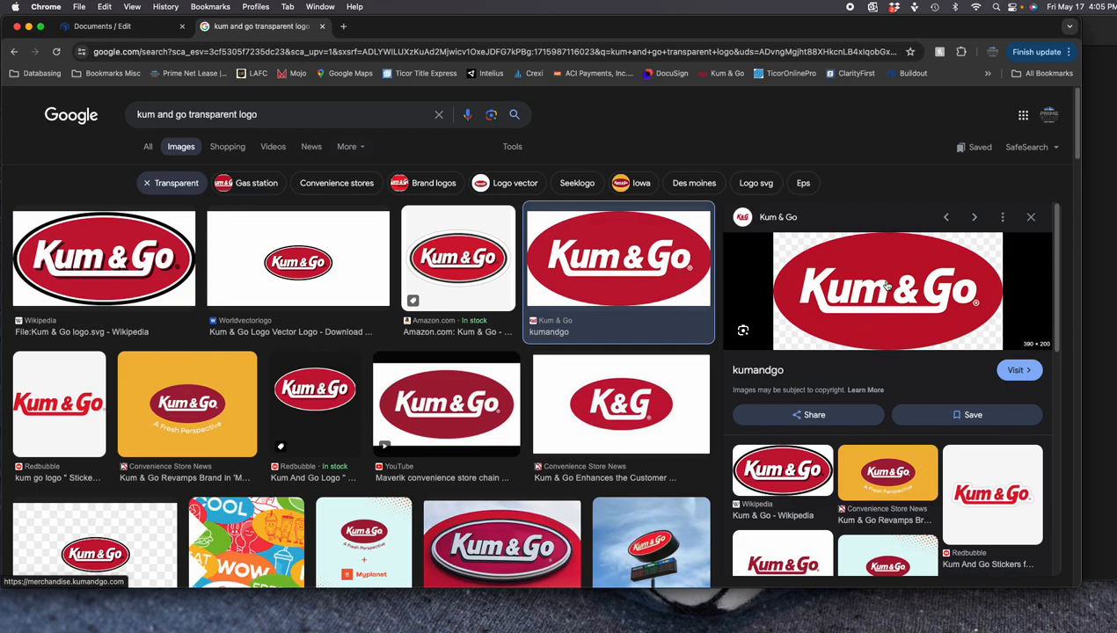
pyautogui.click(483, 262)
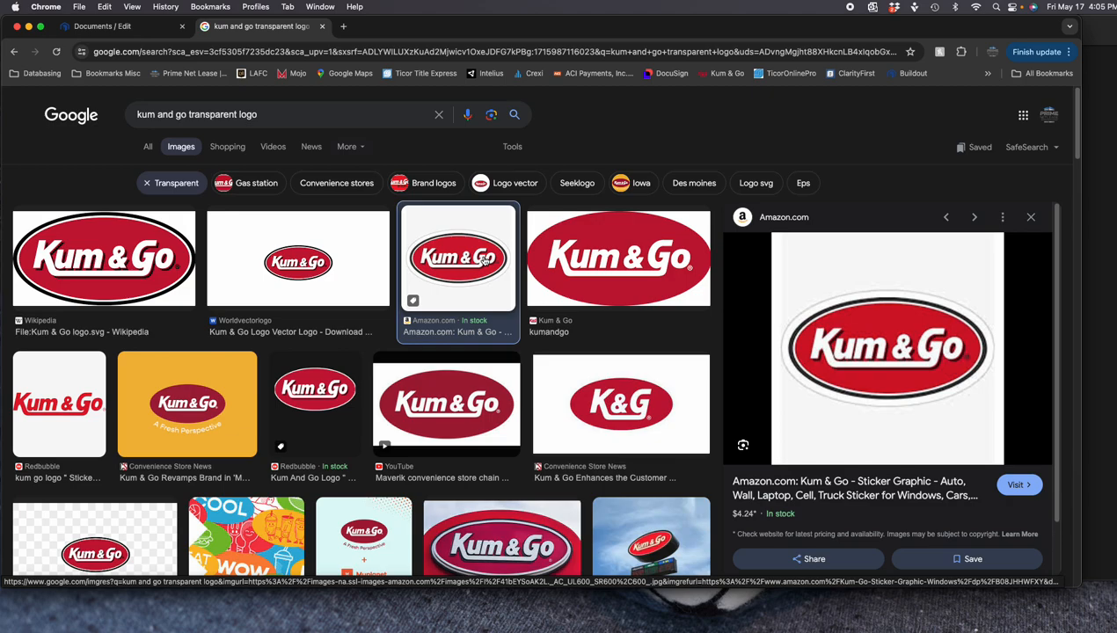
pyautogui.click(334, 264)
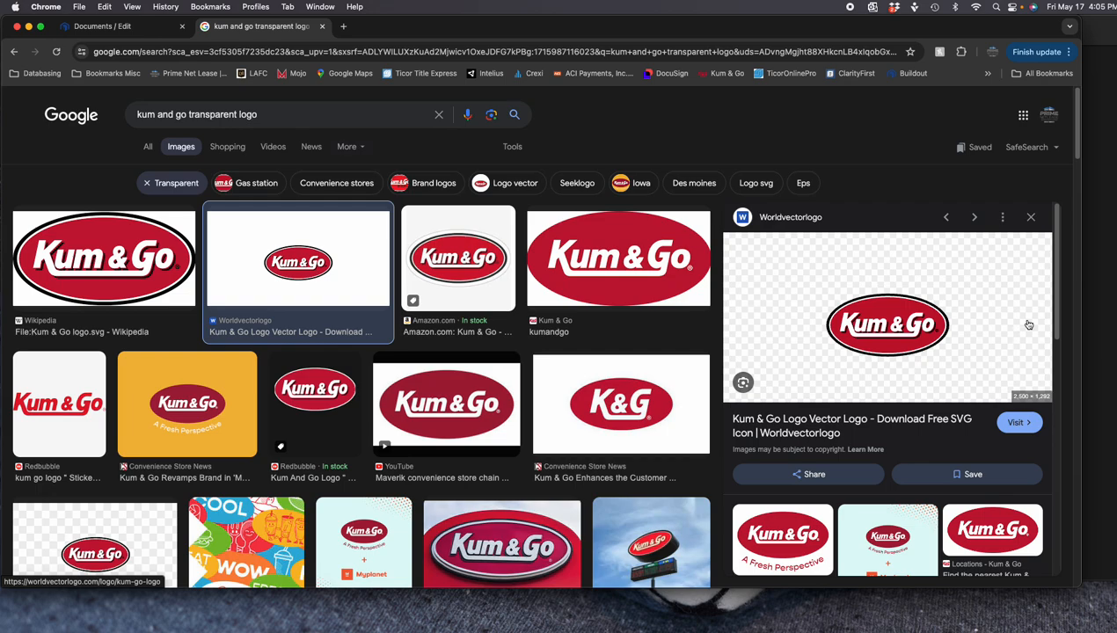
pyautogui.click(88, 249)
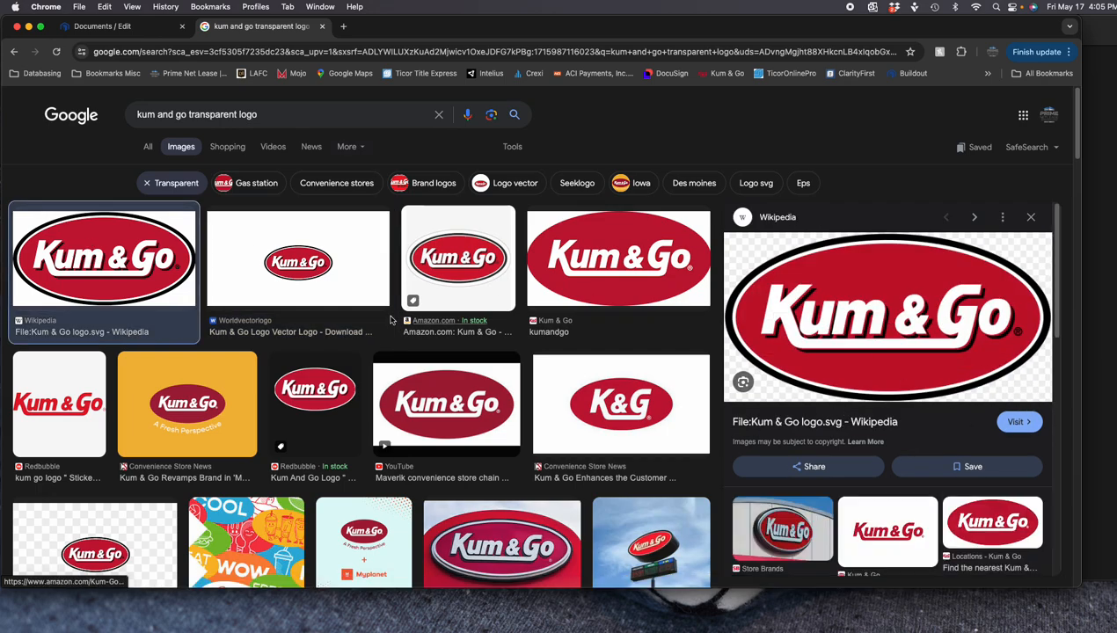
pyautogui.click(647, 287)
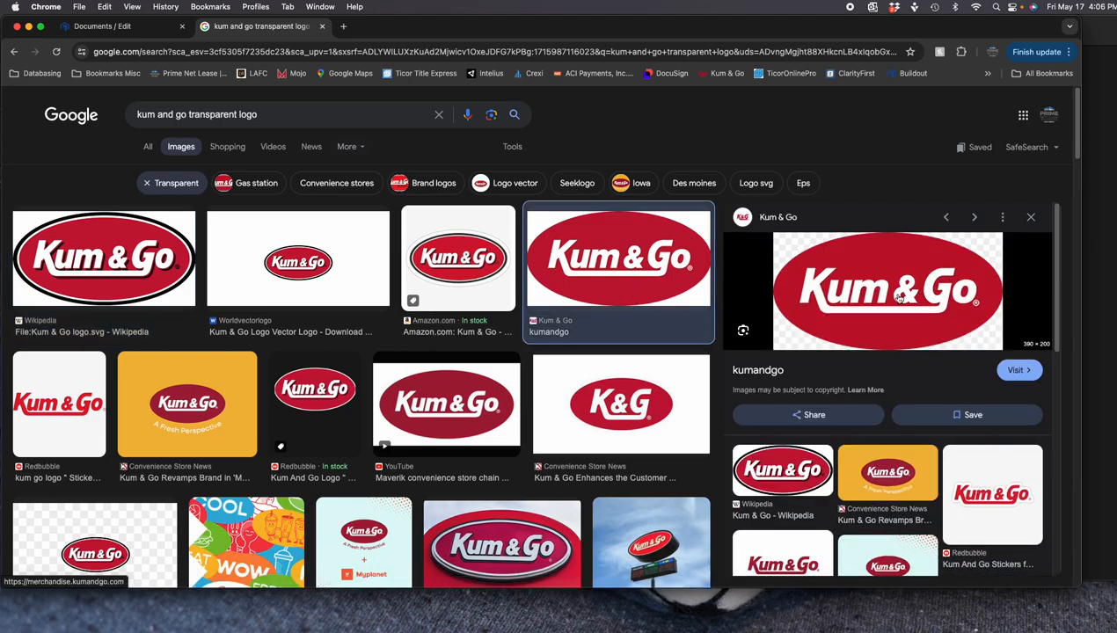
pyautogui.rightClick(894, 271)
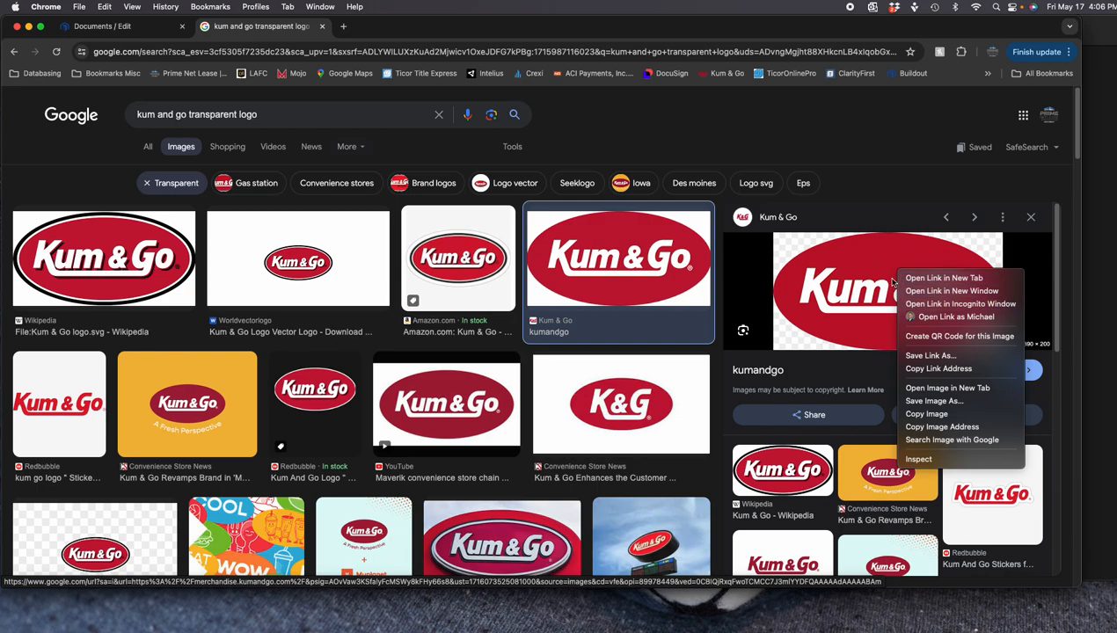
pyautogui.click(943, 402)
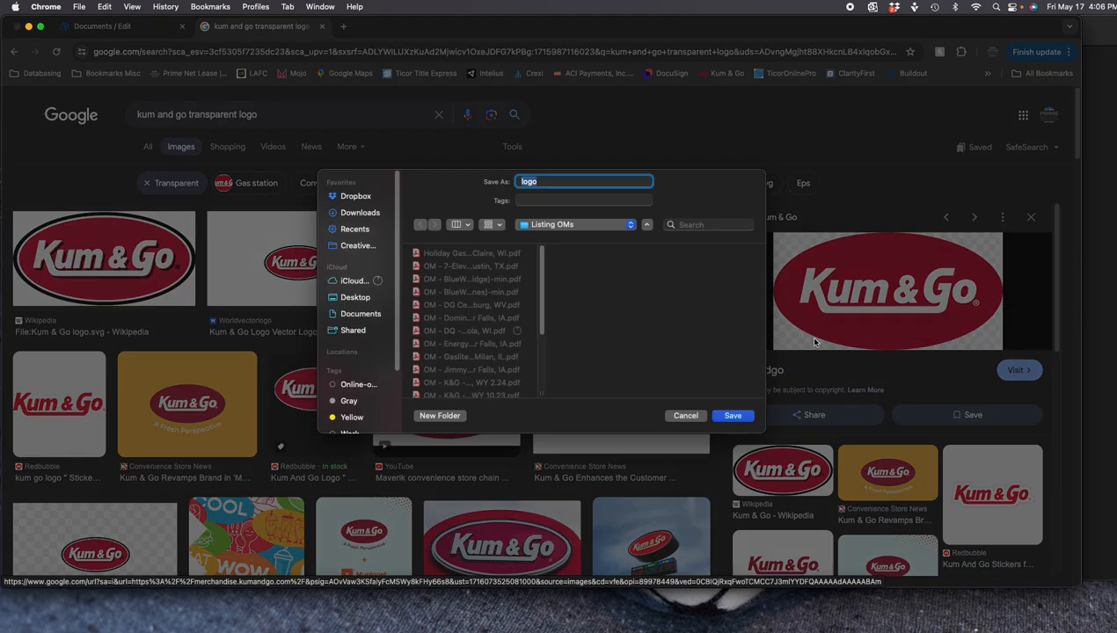
pyautogui.click(357, 198)
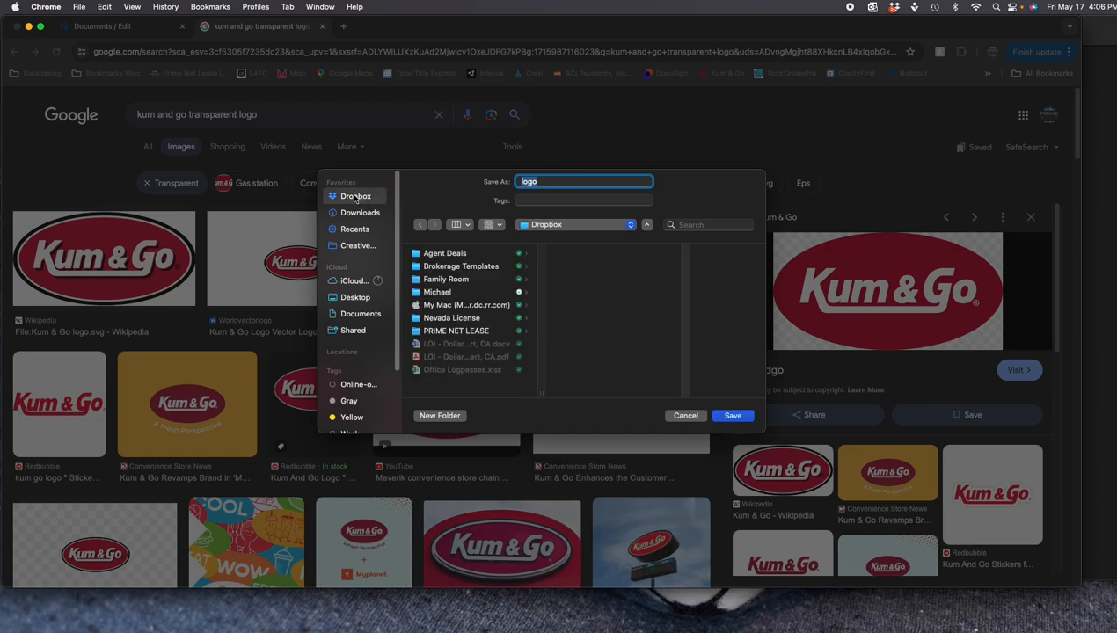
pyautogui.click(355, 298)
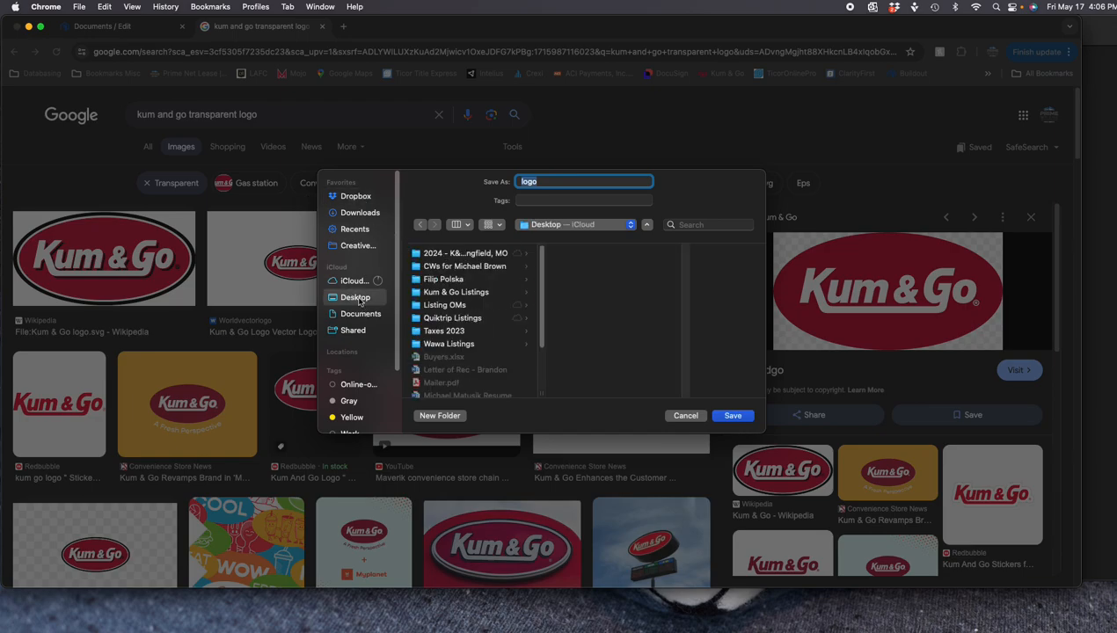
pyautogui.click(731, 420)
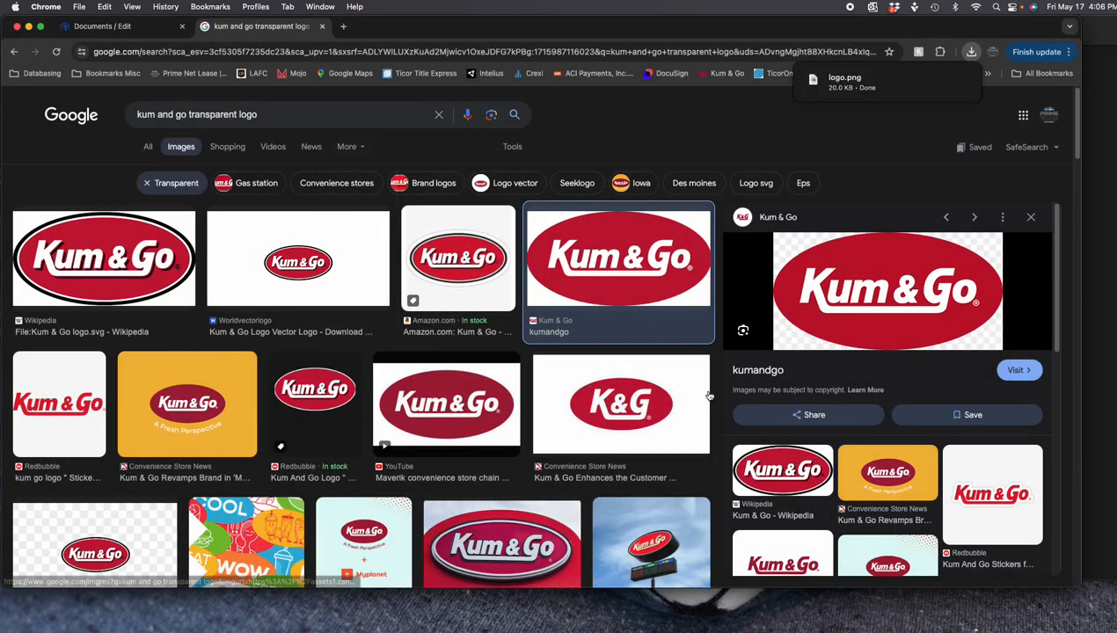
# Fill the empty logo frame on the proposal's cover page with the downloaded logo.png
pyautogui.click(134, 27)
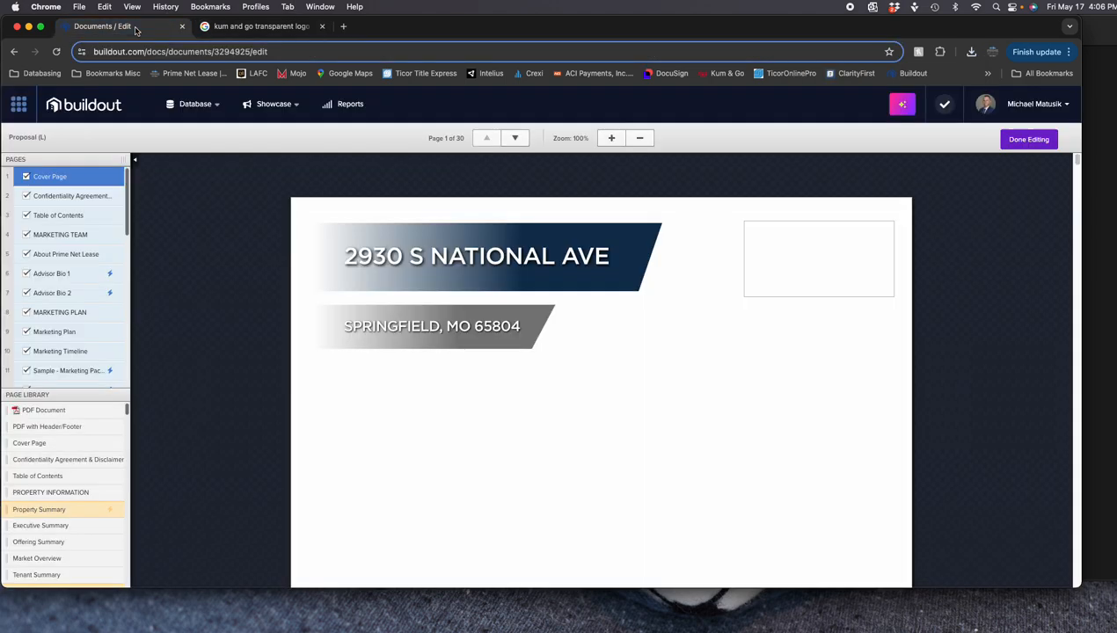
pyautogui.moveTo(851, 238)
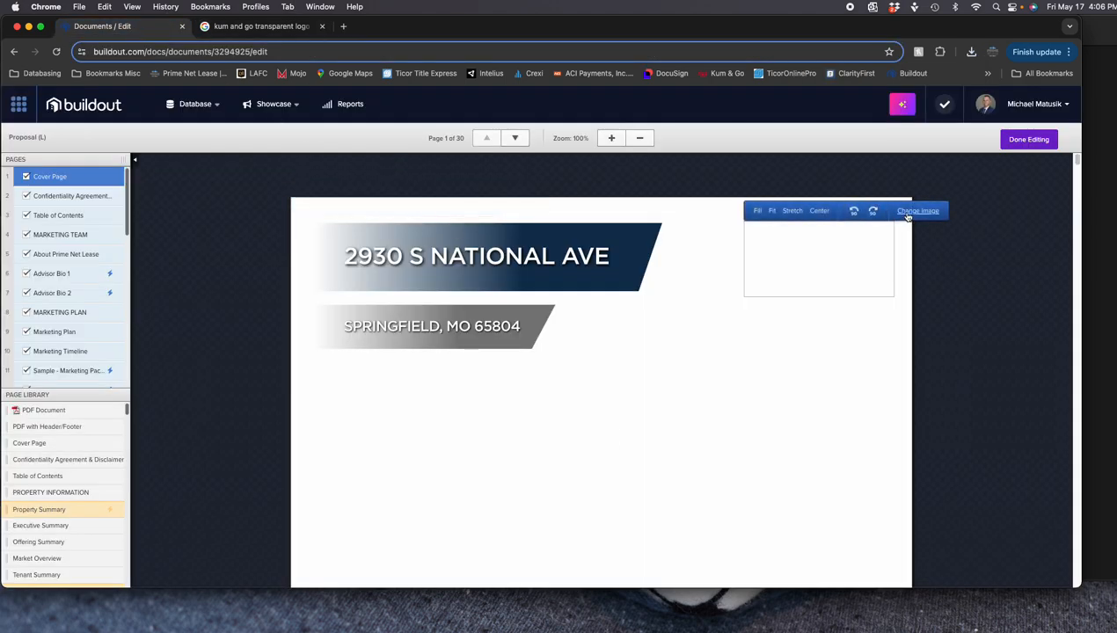
pyautogui.click(907, 212)
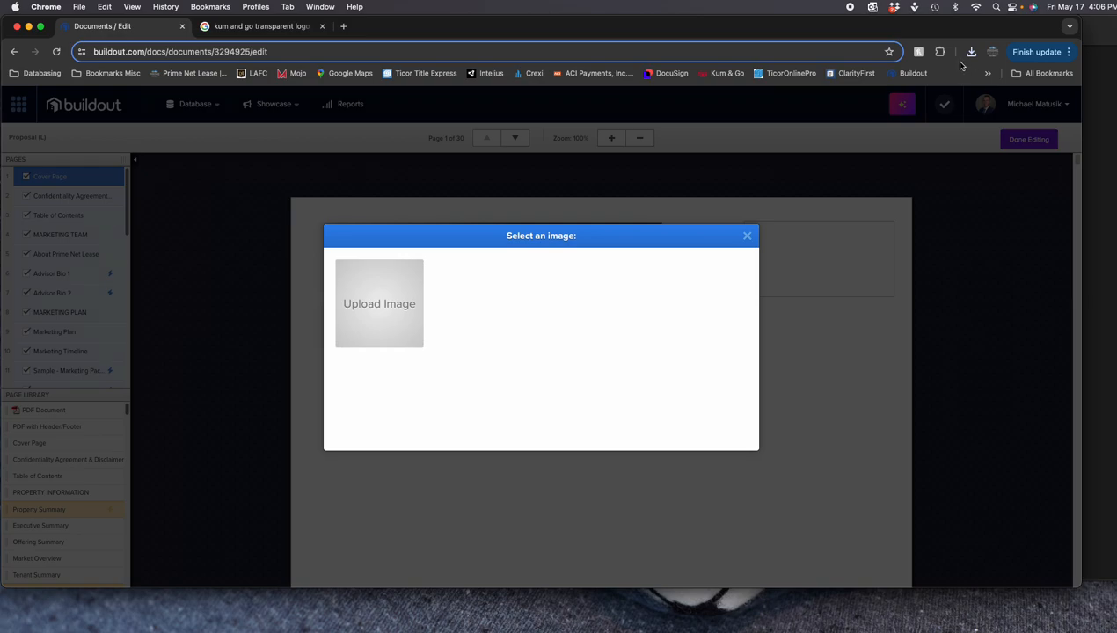
pyautogui.click(971, 52)
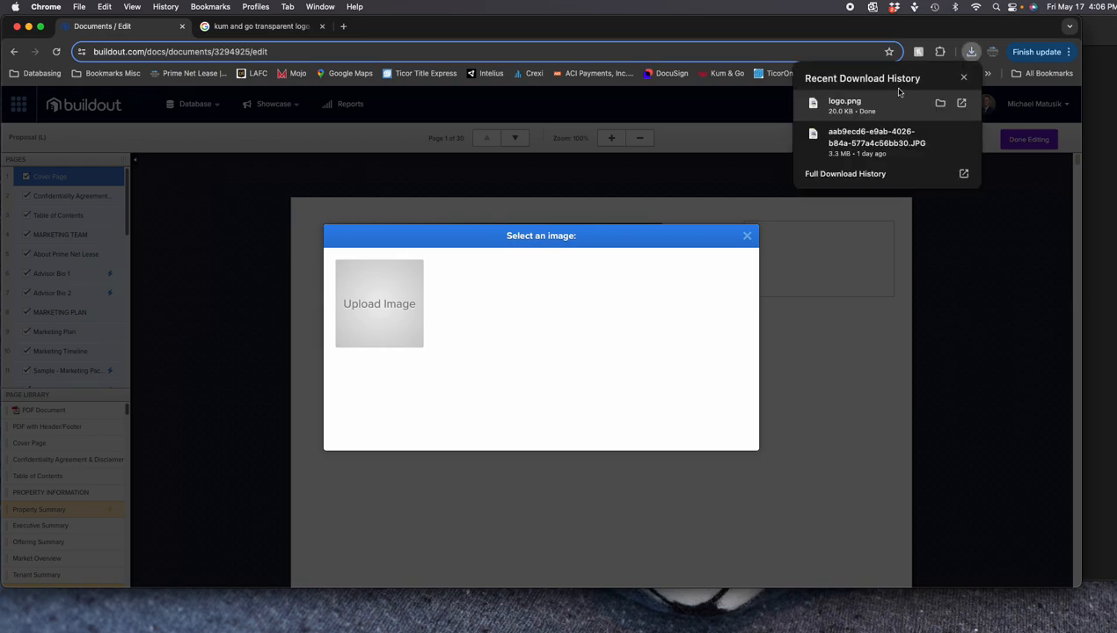
pyautogui.moveTo(853, 107); pyautogui.dragTo(379, 302)
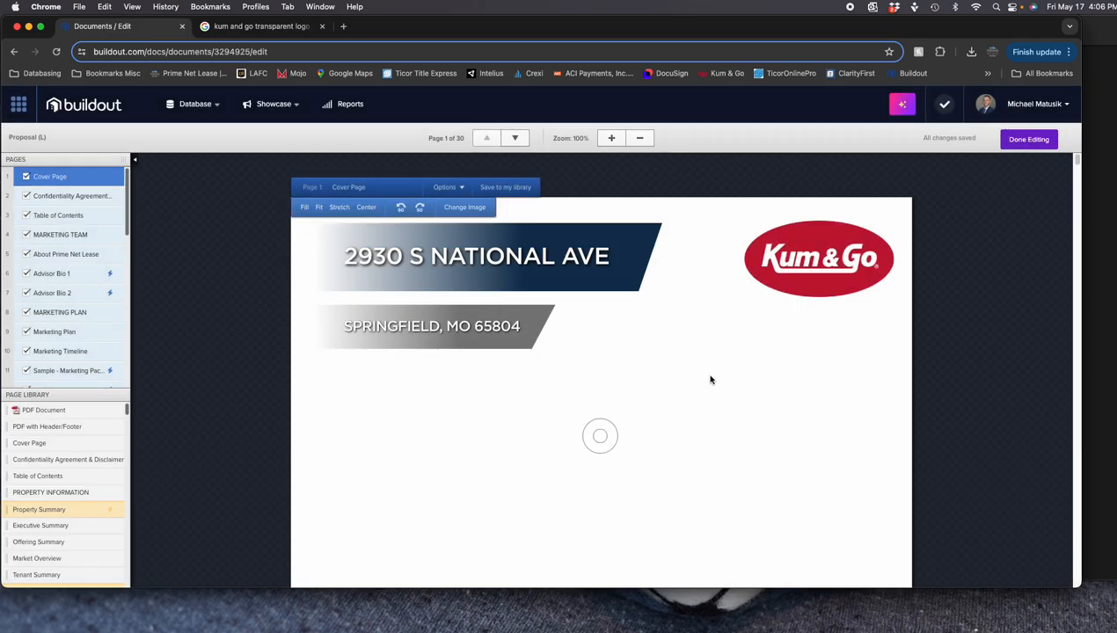
# Try the Fill and Fit scaling options on the cover page logo, ending with Stretch
pyautogui.moveTo(800, 269)
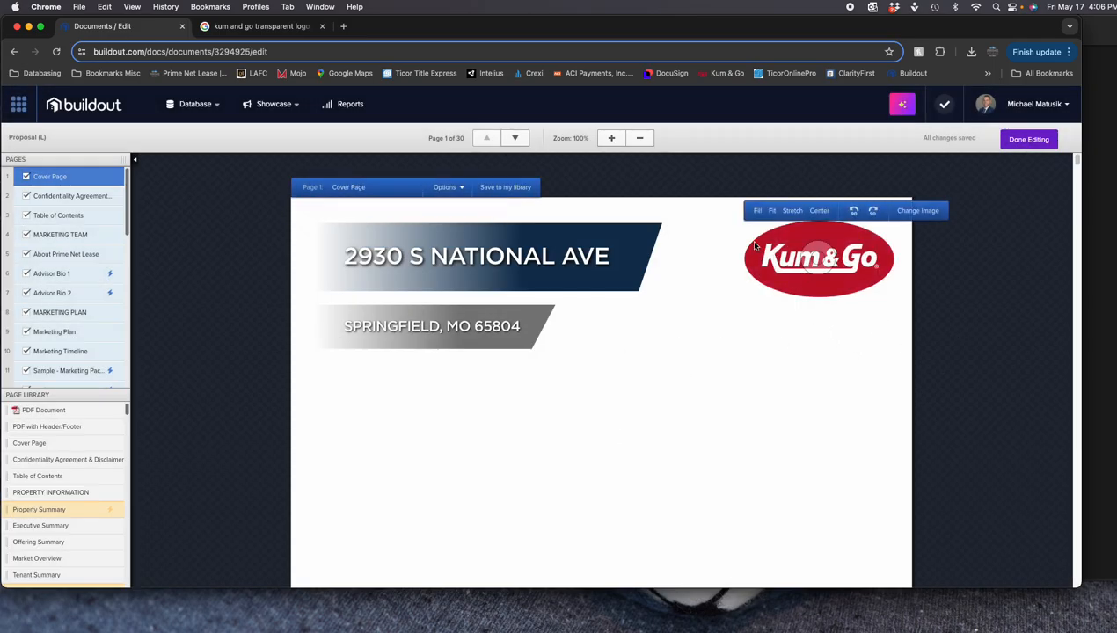
pyautogui.click(760, 213)
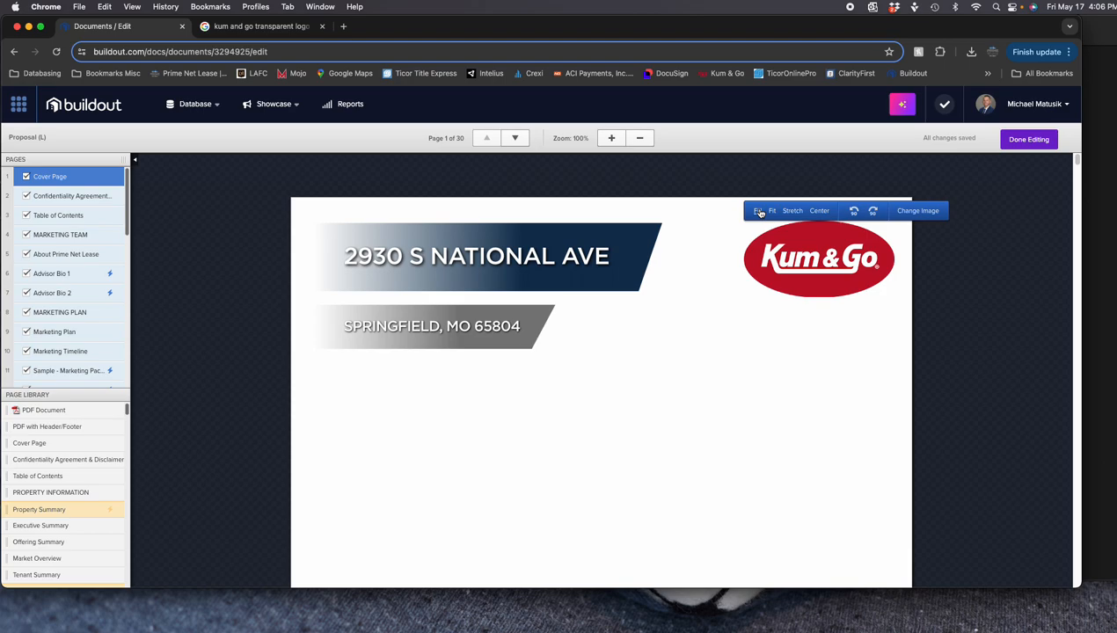
pyautogui.click(772, 212)
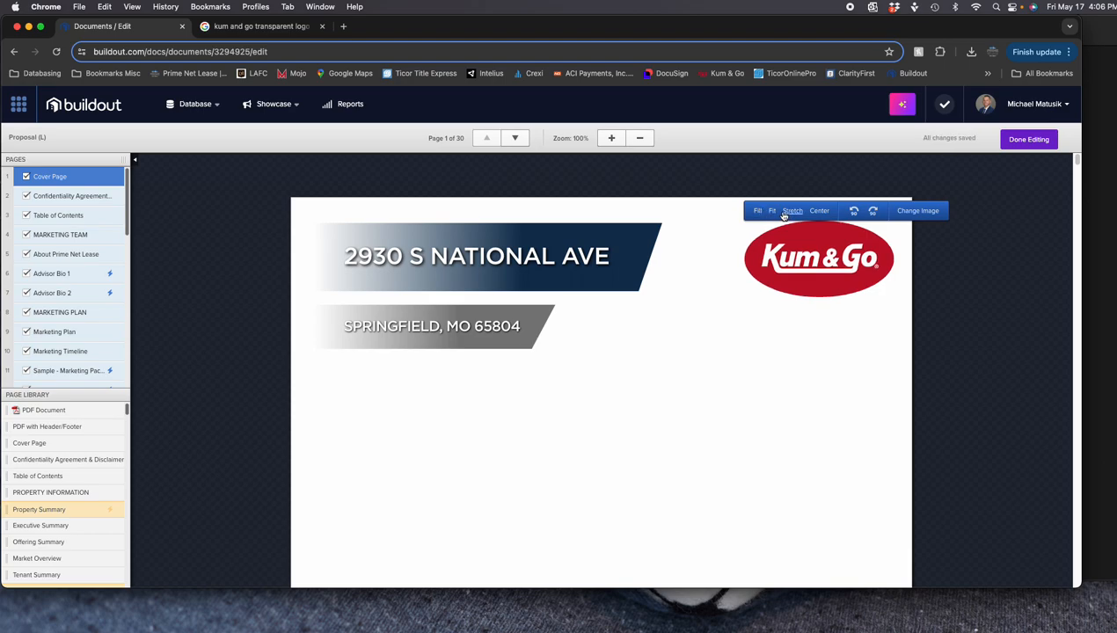
pyautogui.click(793, 212)
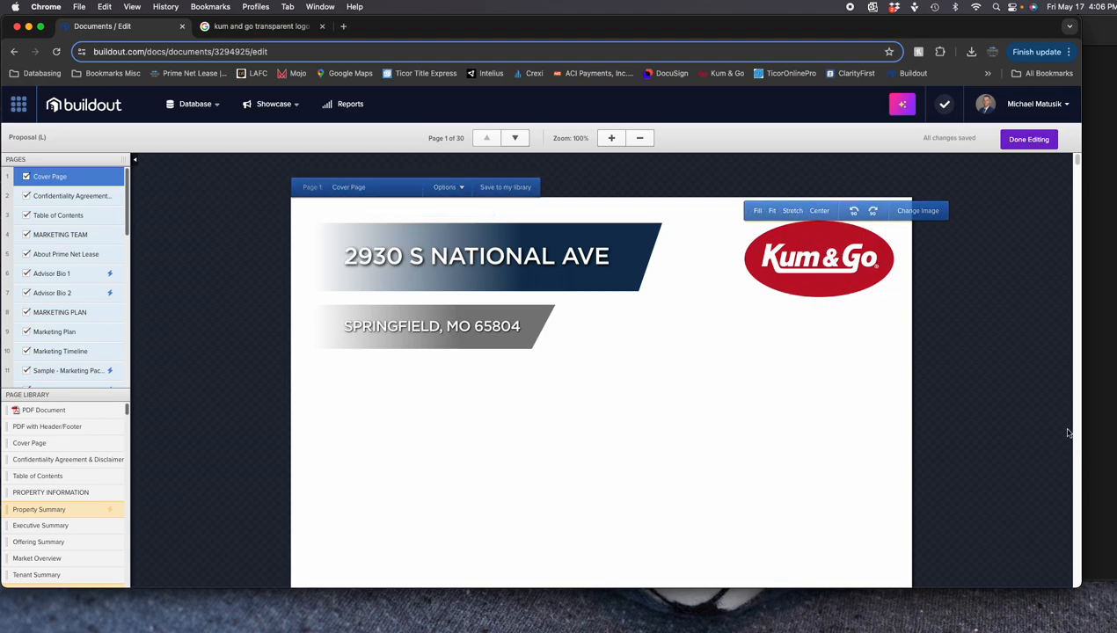
# Save the Wikipedia version of the Kum & Go logo to the Desktop as 1200px-Kum_&_Go_logo.svg.png
pyautogui.click(252, 27)
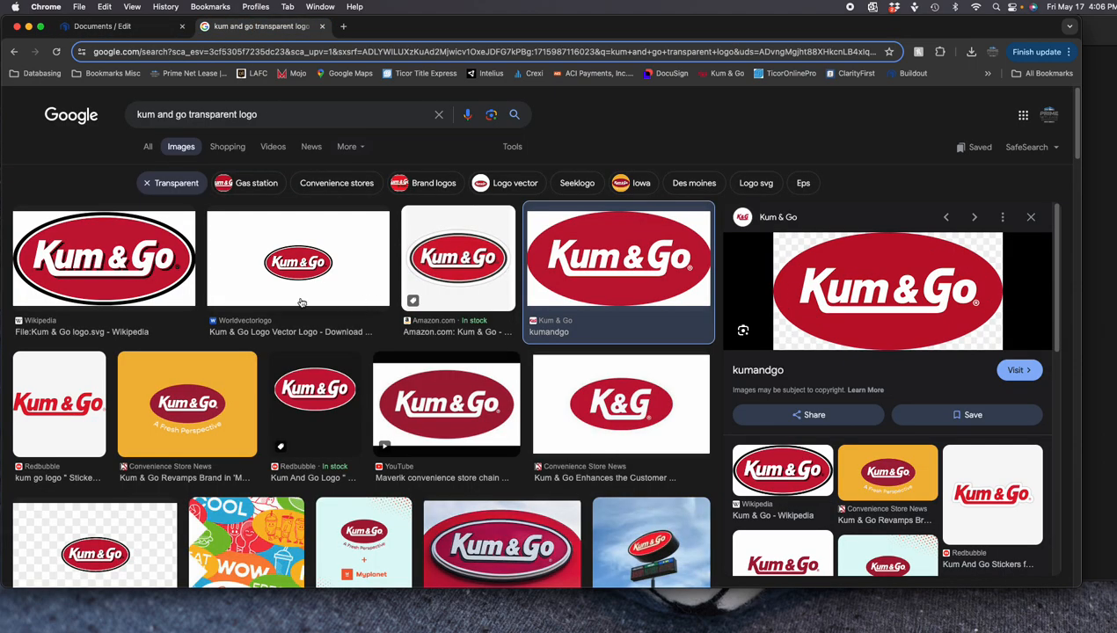
pyautogui.click(155, 279)
pyautogui.rightClick(912, 317)
pyautogui.click(954, 442)
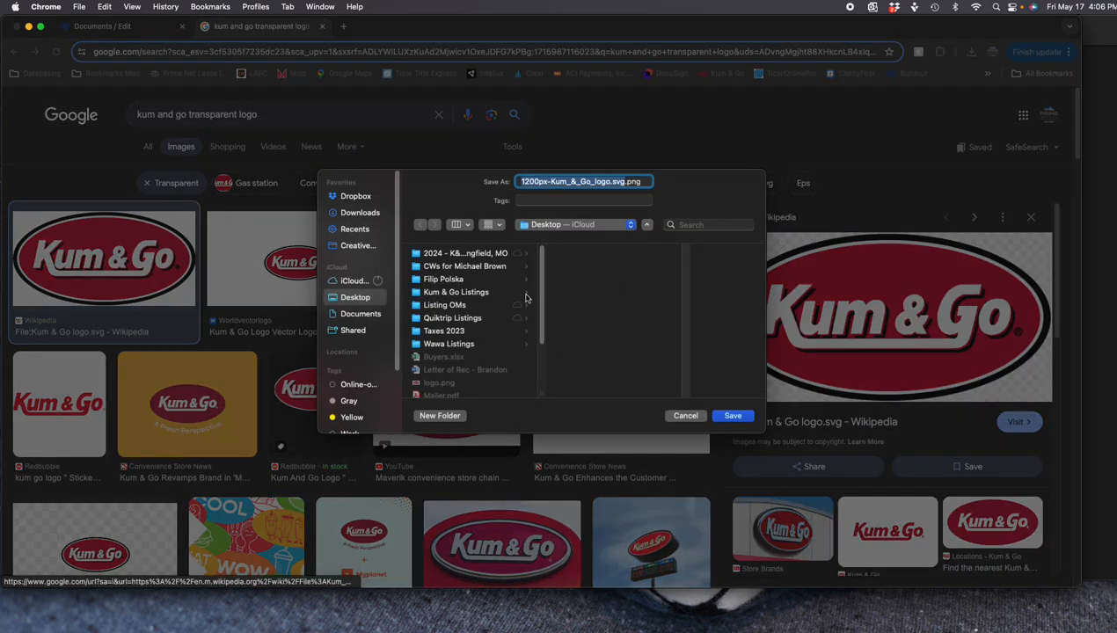
pyautogui.click(732, 415)
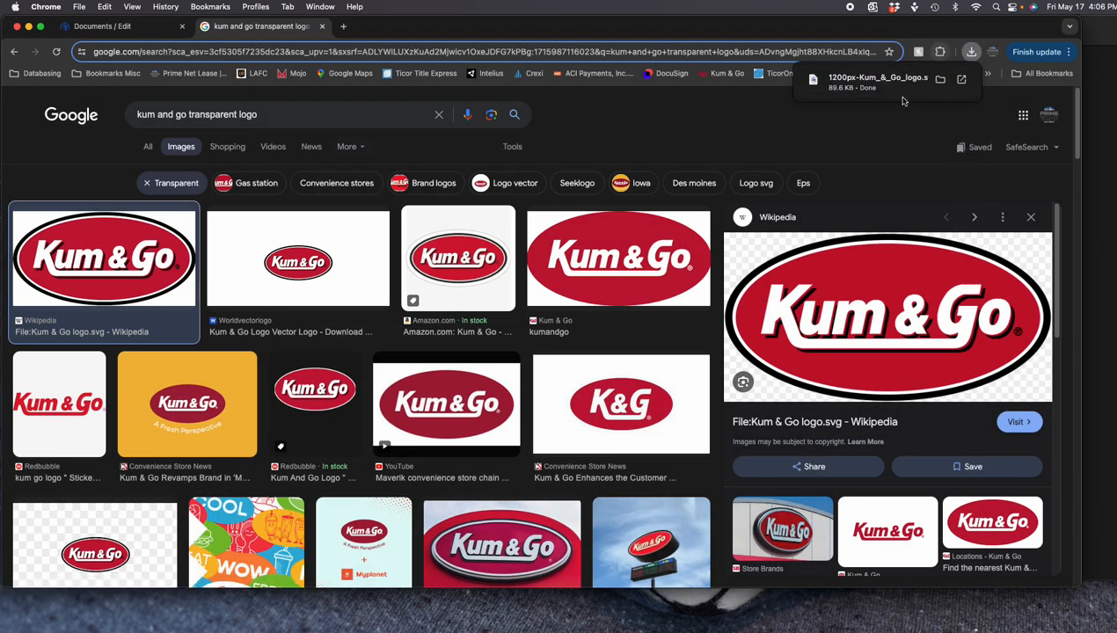
# Replace the cover page logo in Buildout with the downloaded 1200px-Kum_&_Go_logo.svg.png and scale it with Fit
pyautogui.click(132, 29)
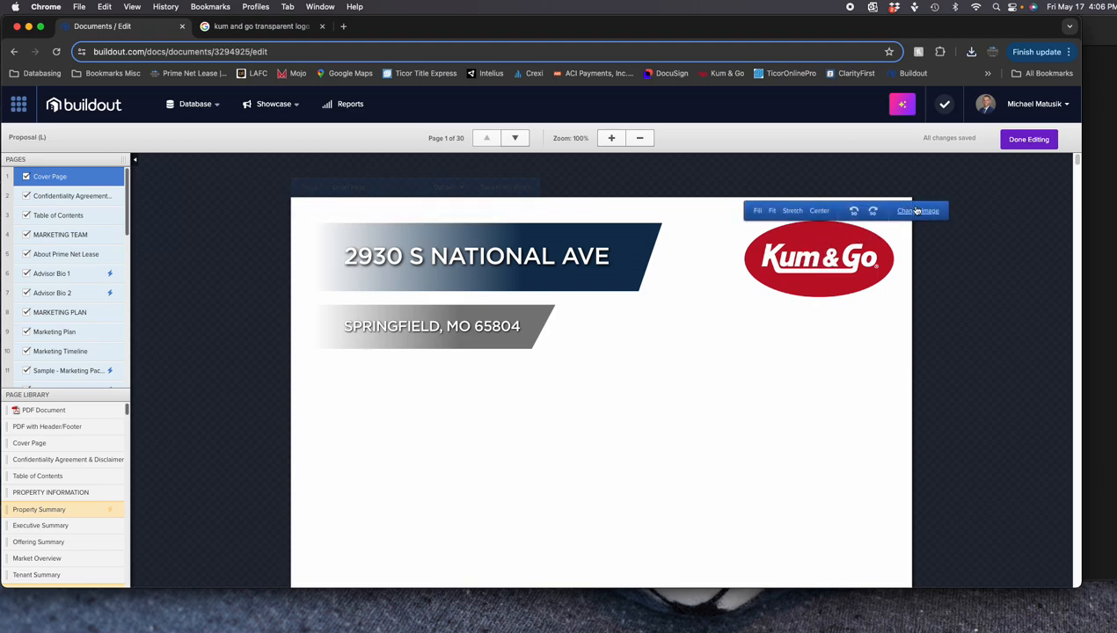
pyautogui.click(914, 210)
pyautogui.click(970, 54)
pyautogui.moveTo(885, 106); pyautogui.dragTo(398, 299)
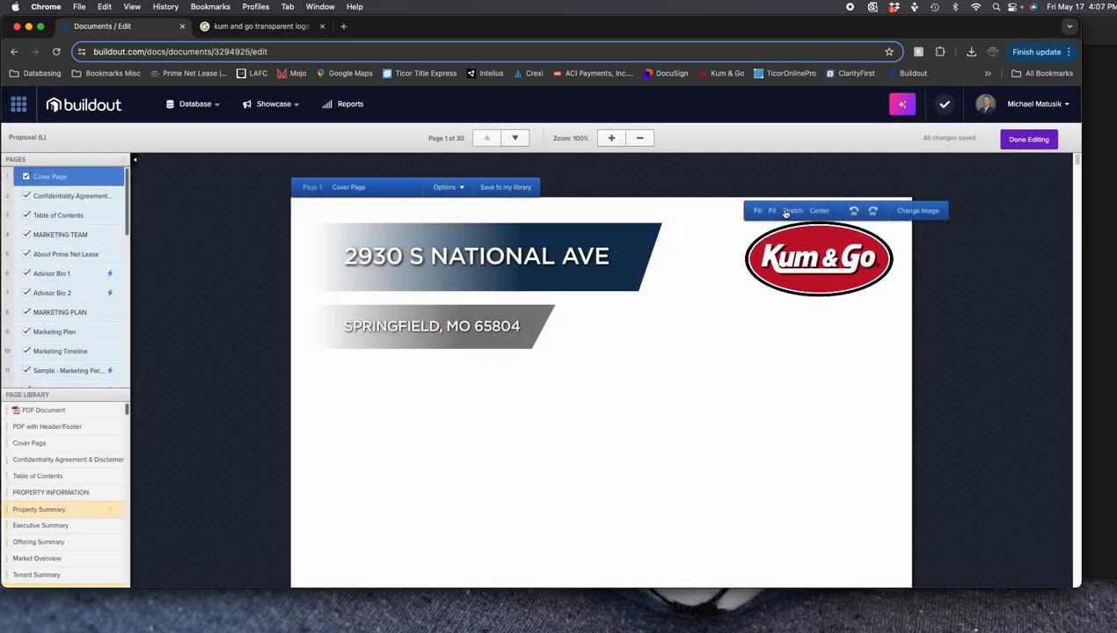
pyautogui.click(769, 212)
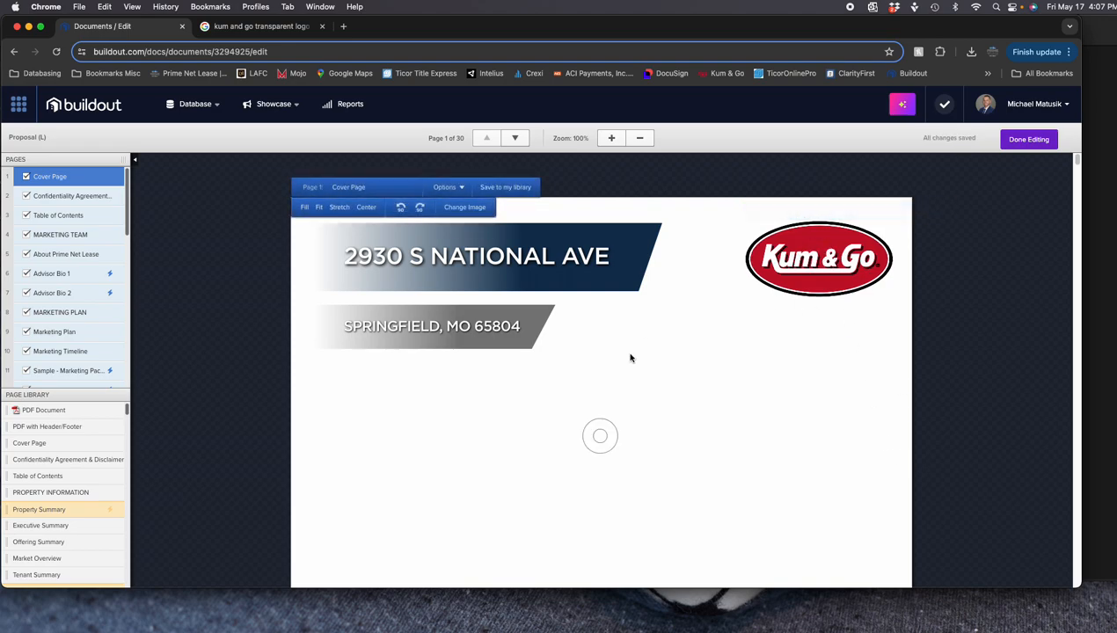
pyautogui.scroll(-1, 656, 384)
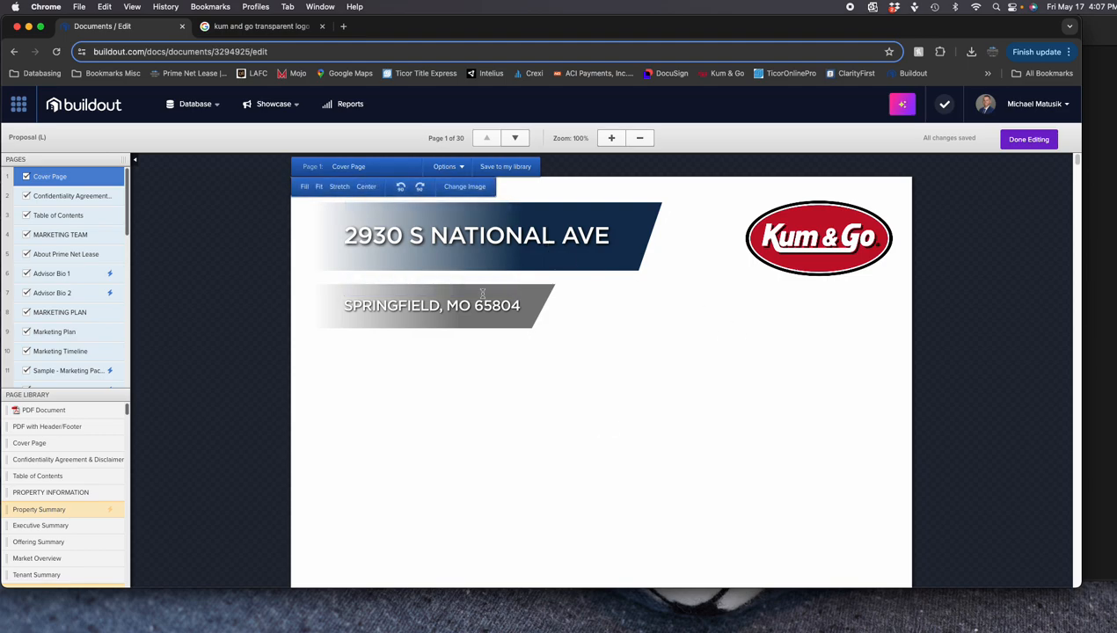
# Open costar.com alongside the proposal and the logo search
pyautogui.click(343, 26)
pyautogui.click(323, 53)
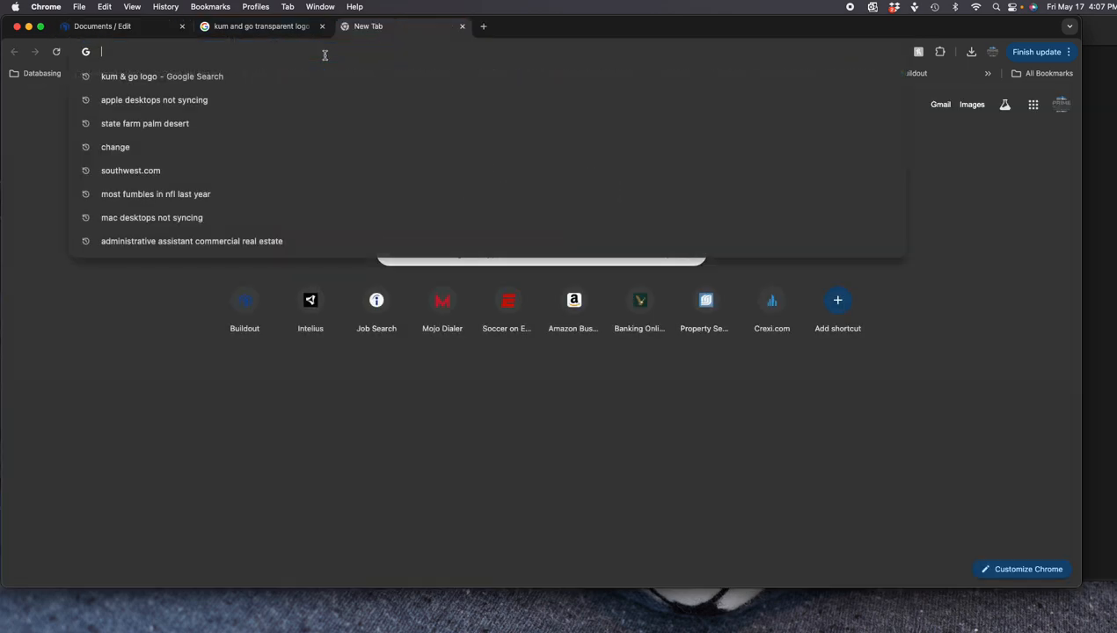
pyautogui.write('cos')
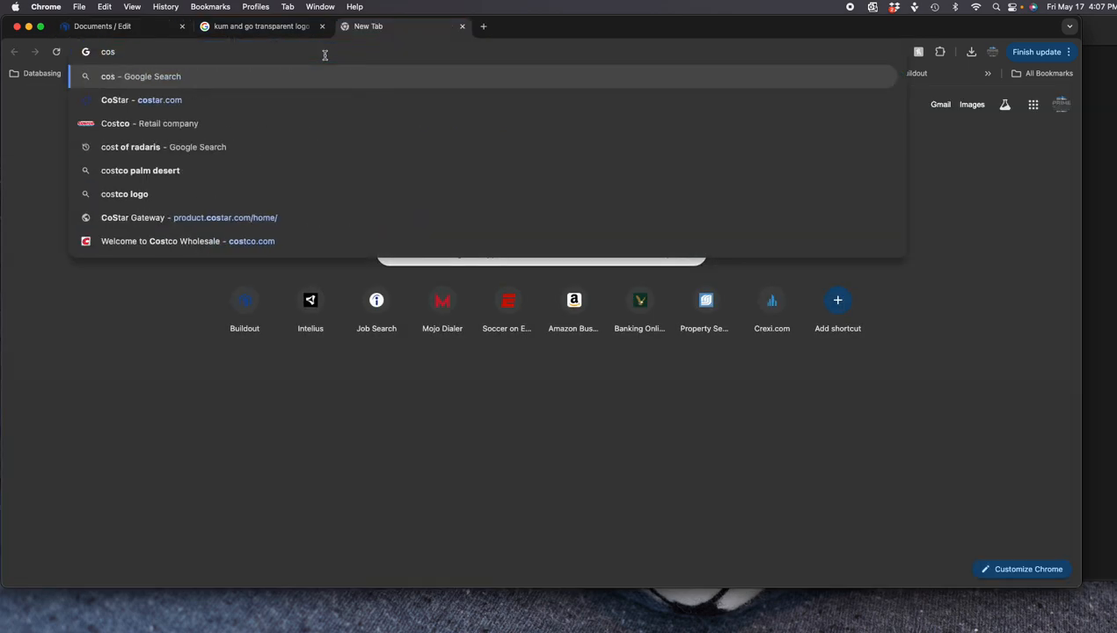
pyautogui.write('tar.com')
pyautogui.press('Return')
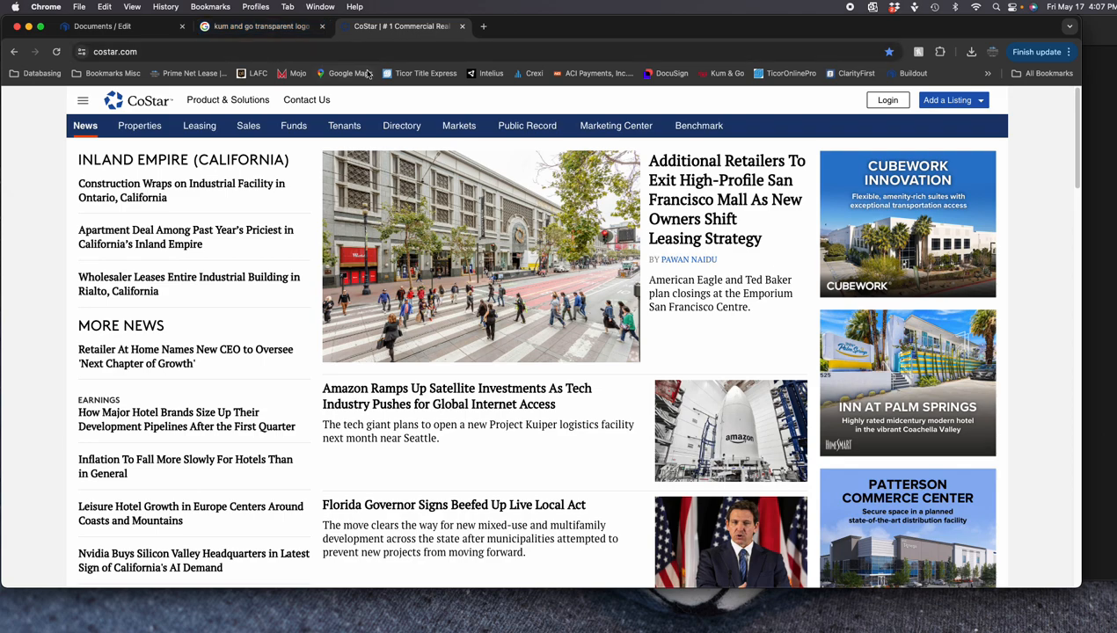
# Log in to CoStar with the saved account password and the texted verification code
pyautogui.click(893, 105)
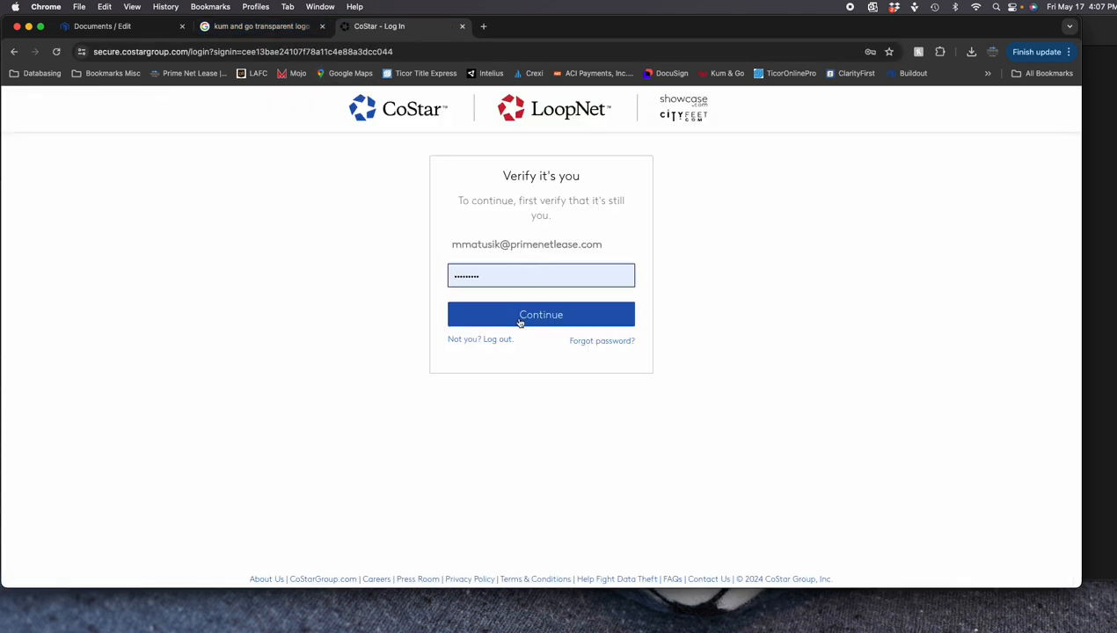
pyautogui.click(538, 316)
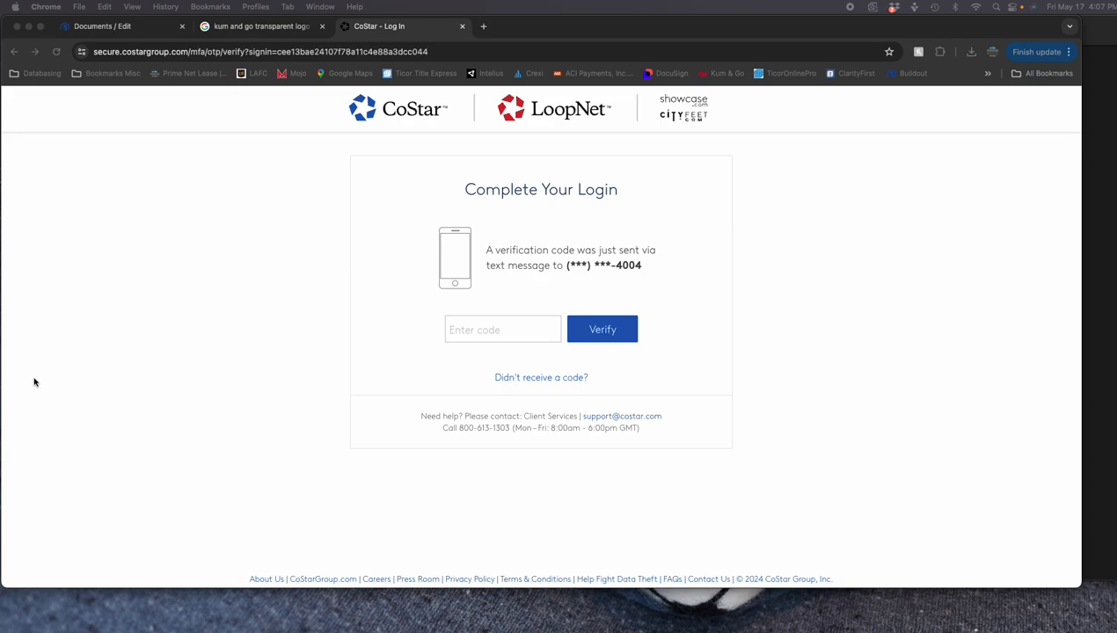
pyautogui.click(506, 329)
pyautogui.press('super+v')
pyautogui.click(595, 332)
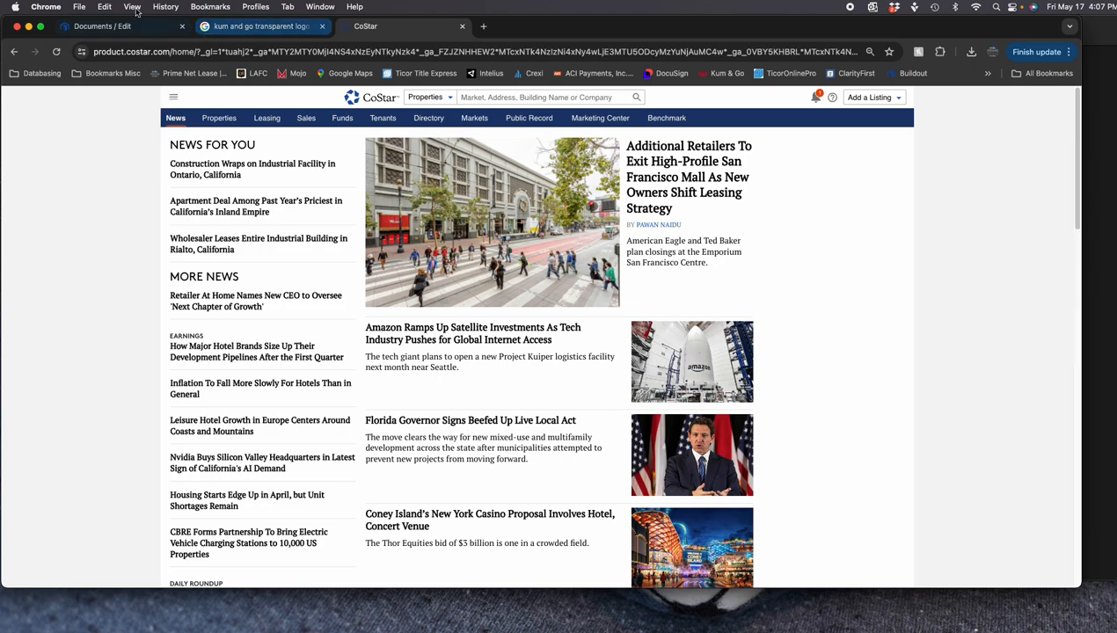
# Copy the property's street address from the proposal's cover page and search for it in CoStar
pyautogui.click(102, 26)
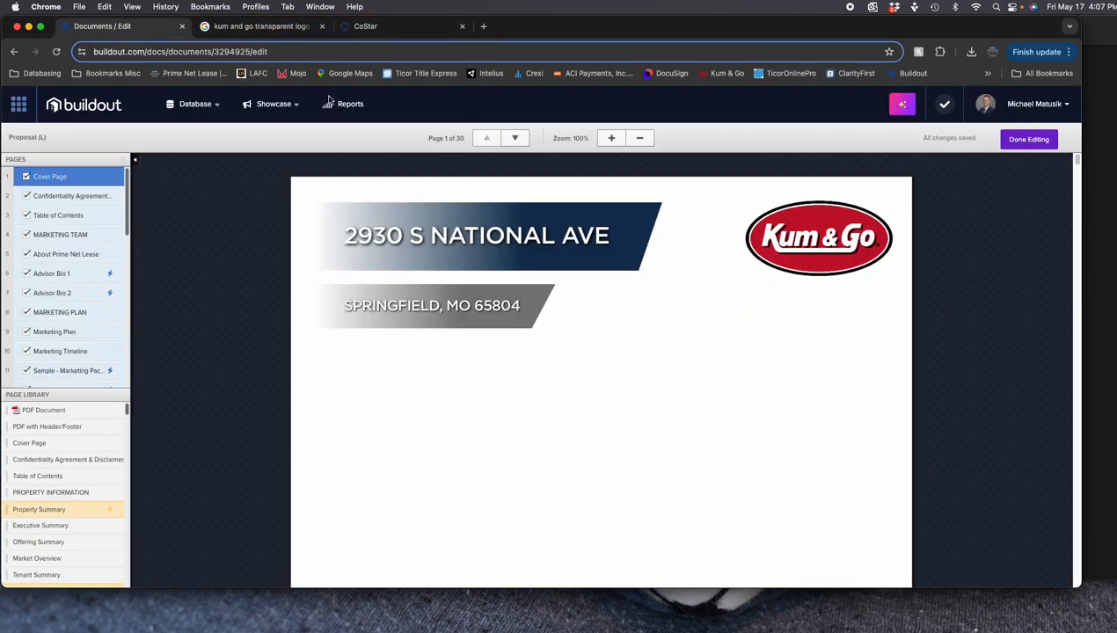
pyautogui.tripleClick(403, 236)
pyautogui.press('cmd+c')
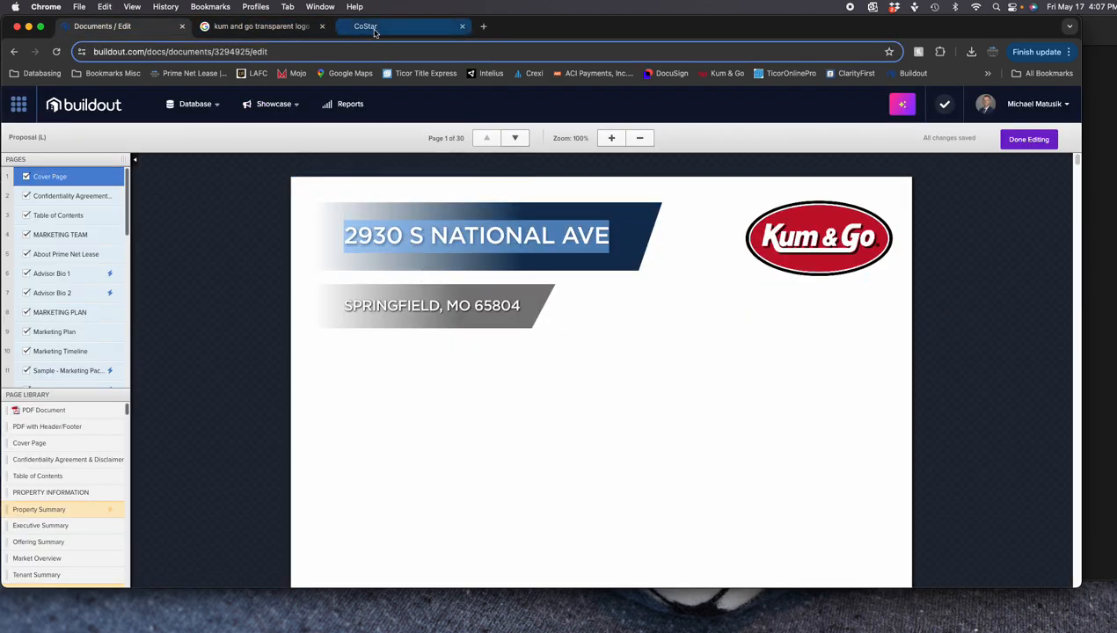
pyautogui.click(365, 25)
pyautogui.click(529, 98)
pyautogui.press('cmd+v')
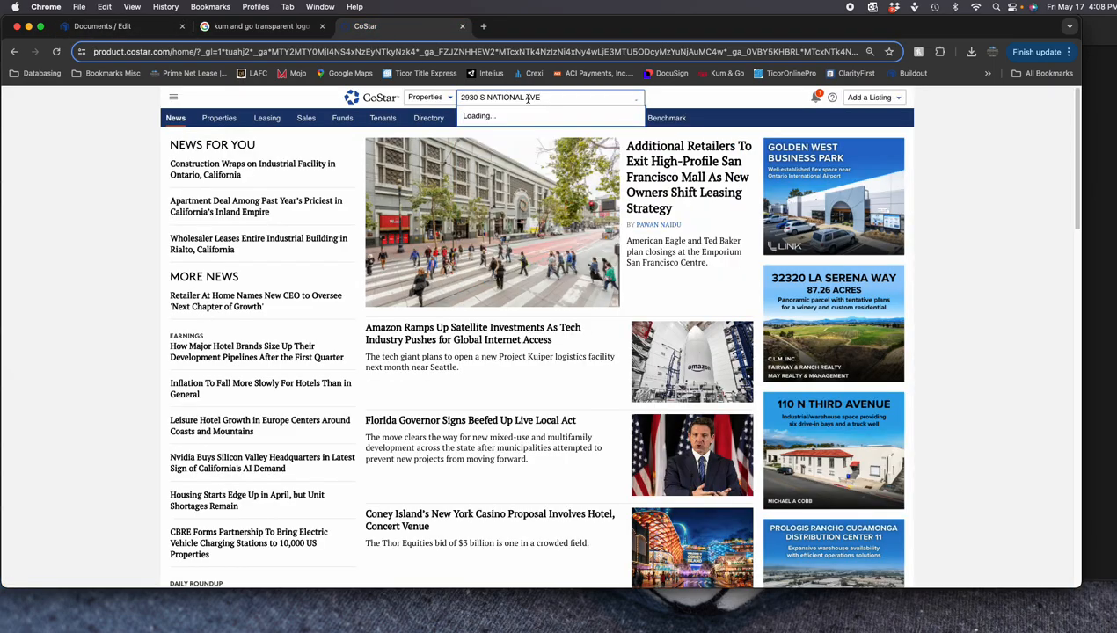
# Open the matching Kum & Go property record and download its primary photo in high resolution
pyautogui.click(537, 115)
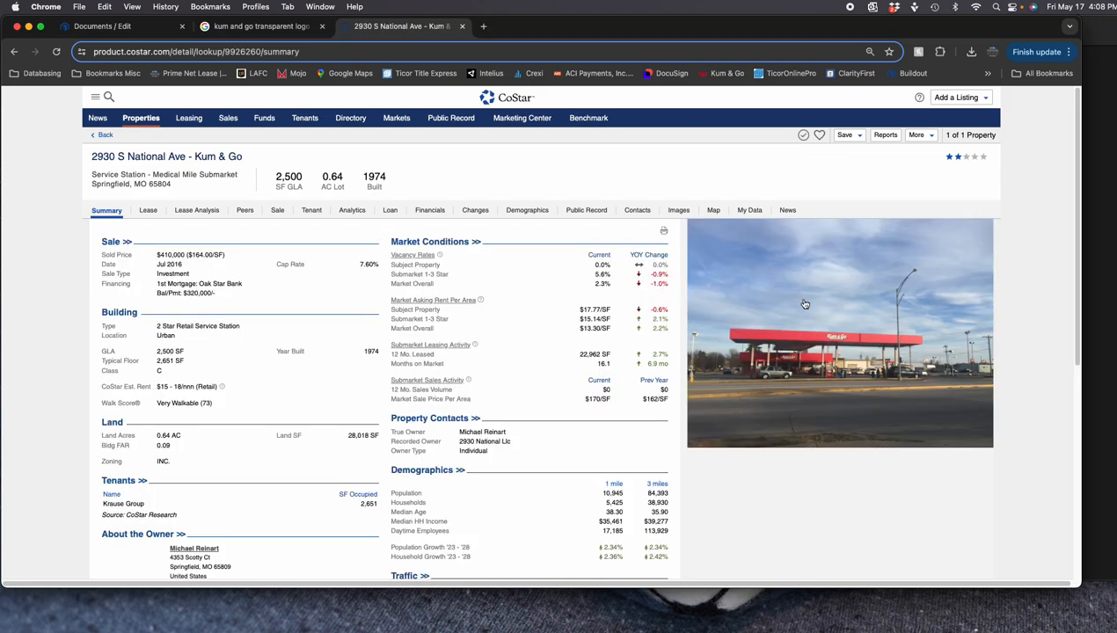
pyautogui.click(819, 356)
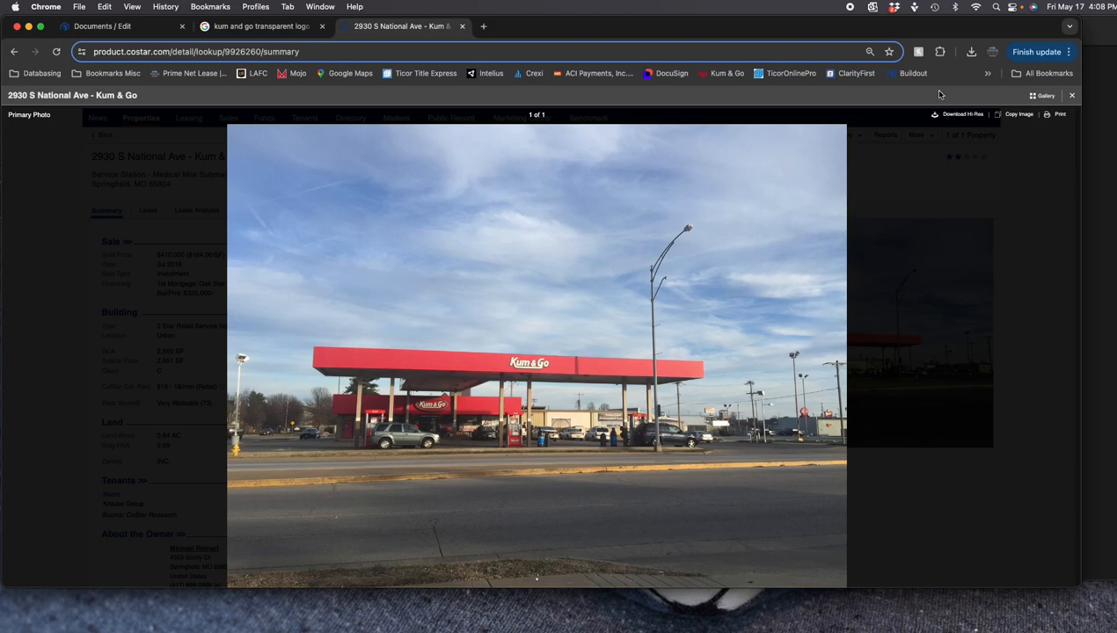
pyautogui.click(962, 115)
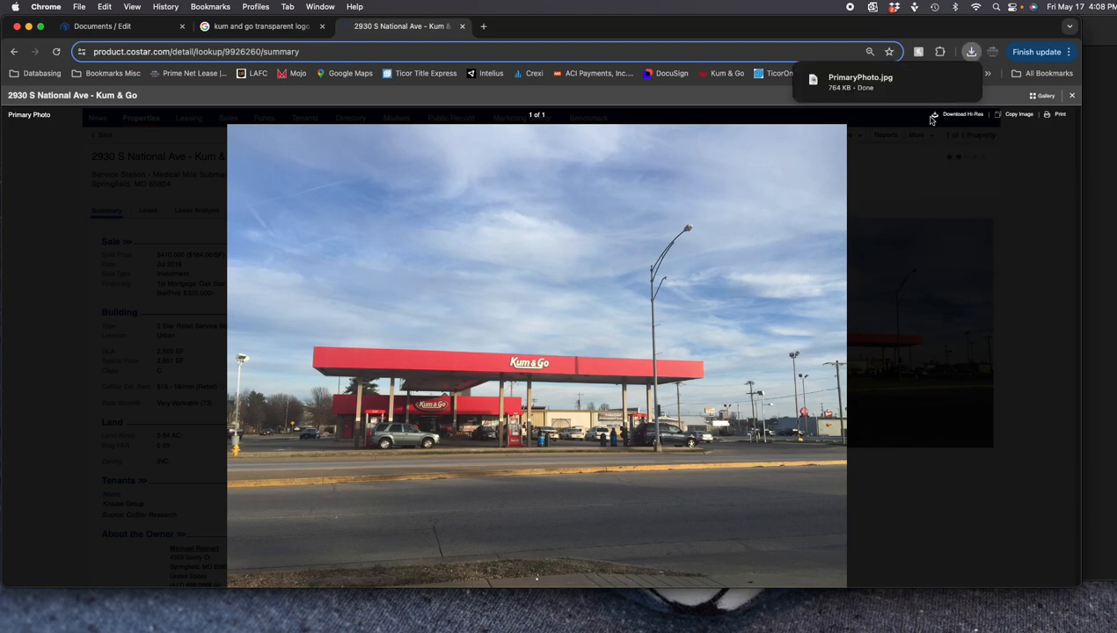
# Fill the empty background image frame on the Buildout cover page with the downloaded PrimaryPhoto.jpg
pyautogui.click(102, 27)
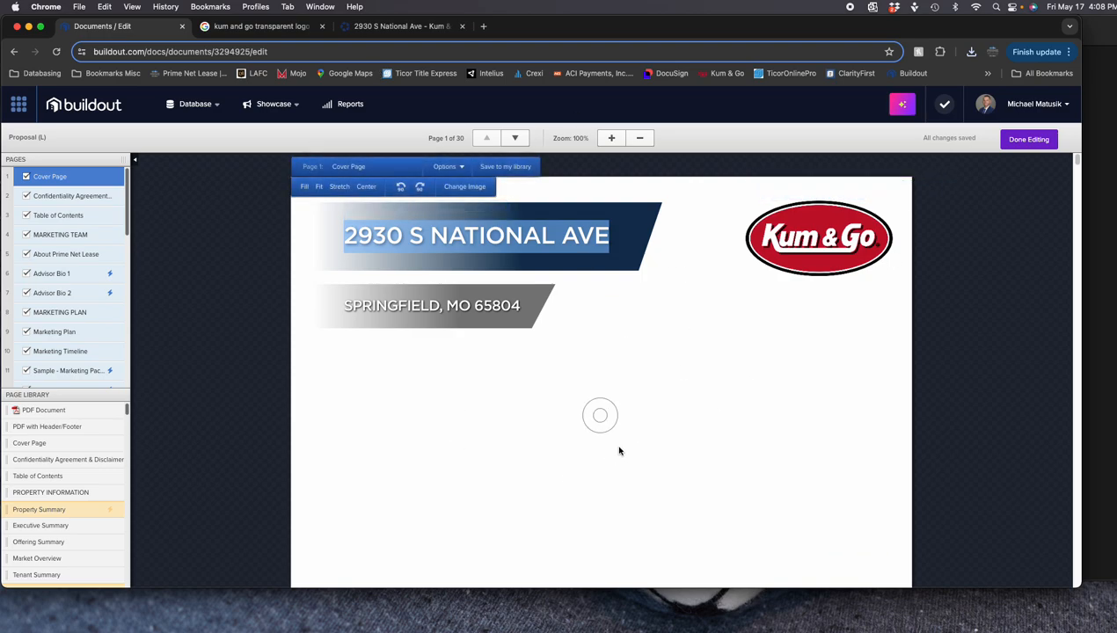
pyautogui.click(464, 186)
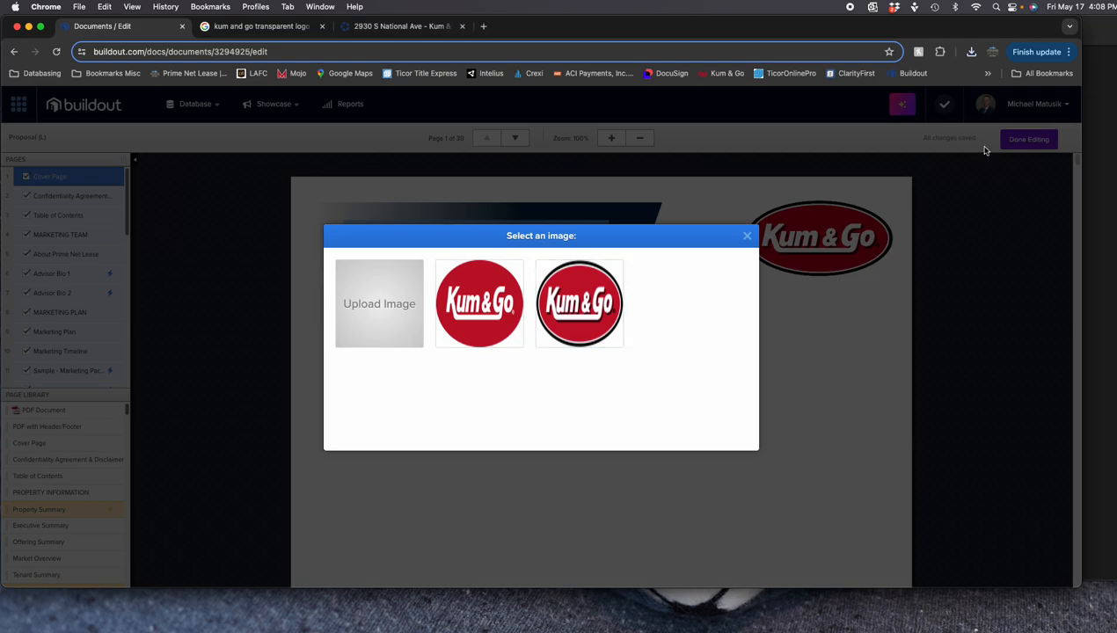
pyautogui.click(970, 52)
pyautogui.moveTo(879, 112); pyautogui.dragTo(370, 310)
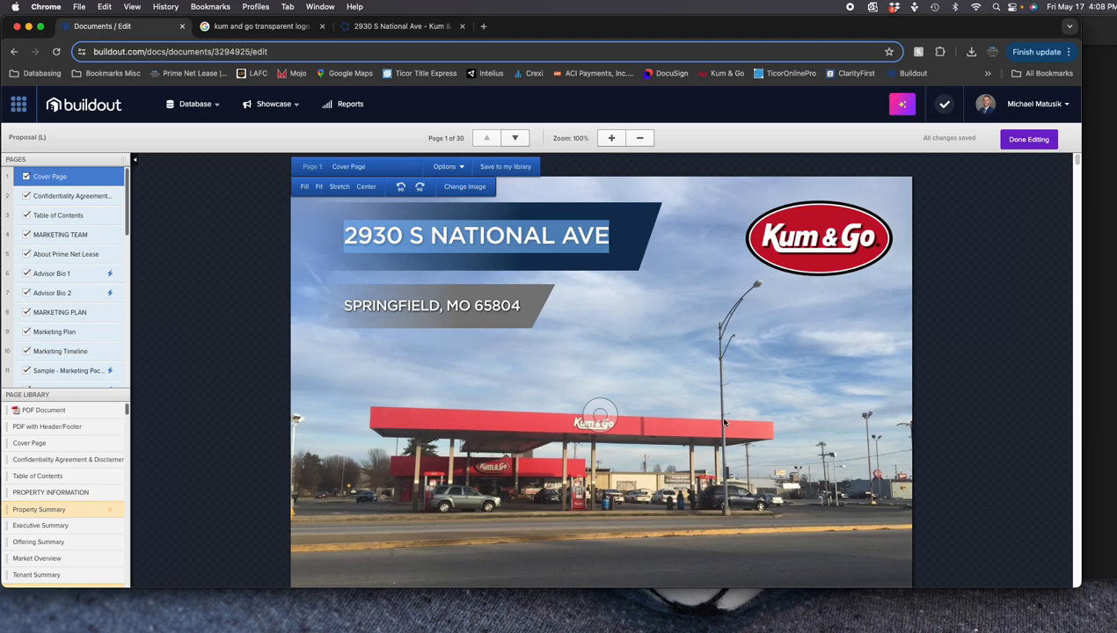
pyautogui.scroll(-1, 790, 377)
pyautogui.scroll(1, 734, 387)
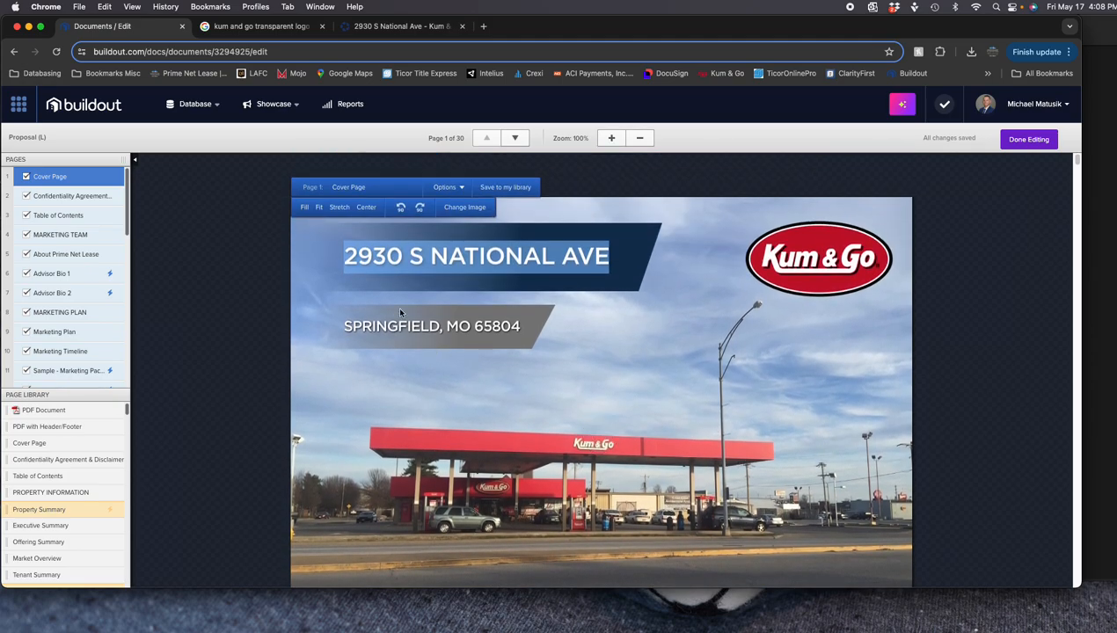
# Try the Fit and Stretch scaling on the cover photo, then enlarge and reposition it to cover the whole page
pyautogui.click(319, 207)
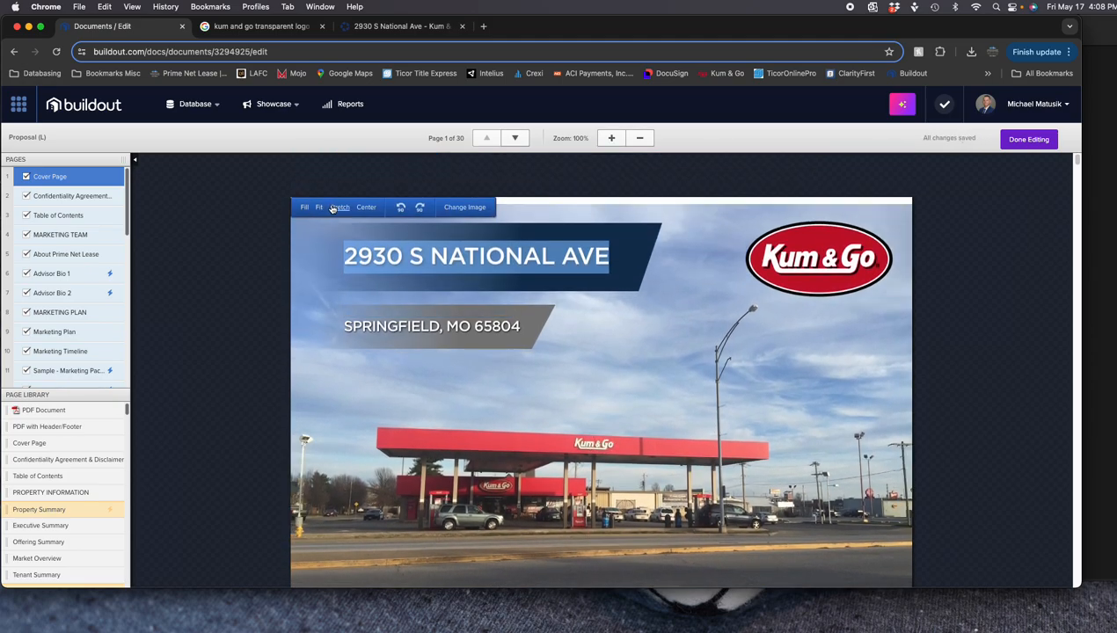
pyautogui.click(336, 208)
pyautogui.click(319, 206)
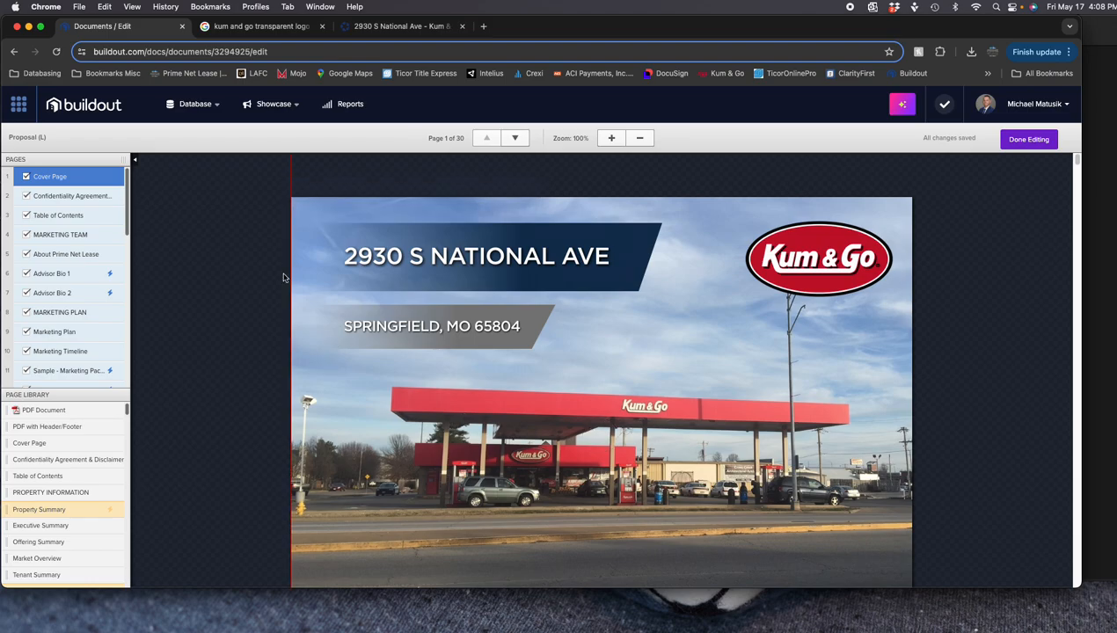
pyautogui.scroll(-2, 679, 566)
pyautogui.scroll(-1, 308, 551)
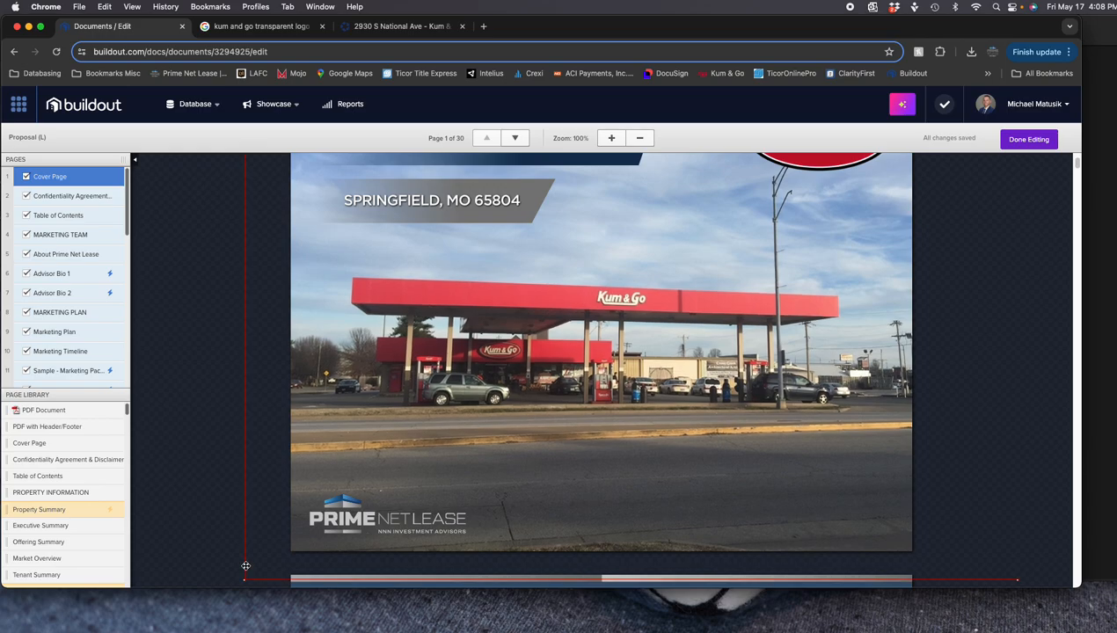
pyautogui.scroll(3, 1012, 395)
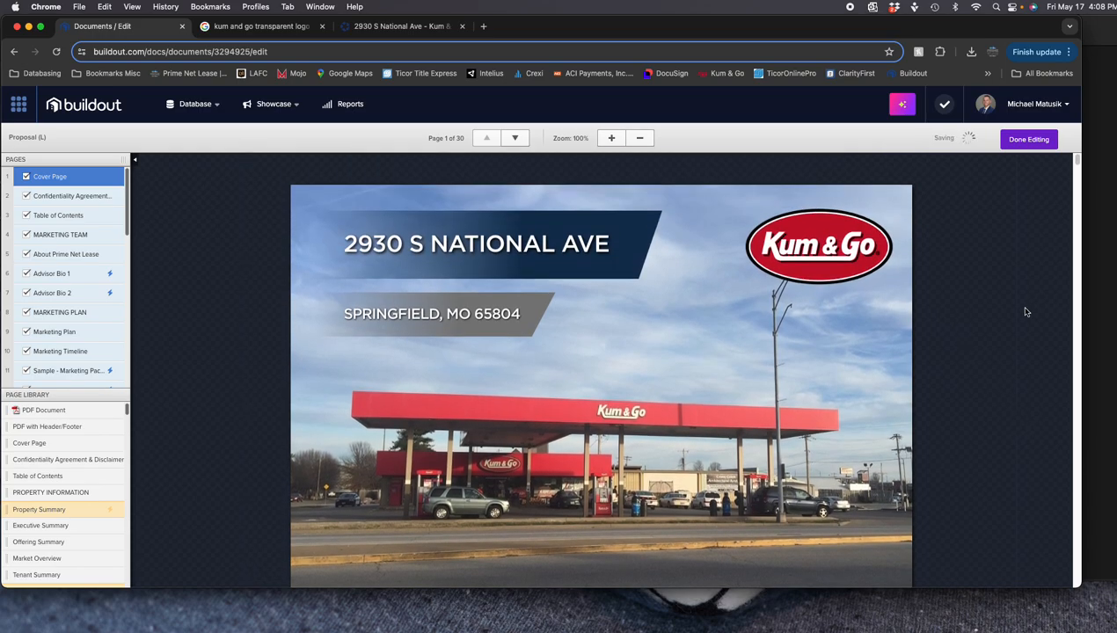
pyautogui.click(599, 433)
# Open the "In association with: [add text here]" line on the Table of Contents page for editing, with the cursor at its end
pyautogui.scroll(-4, 422, 389)
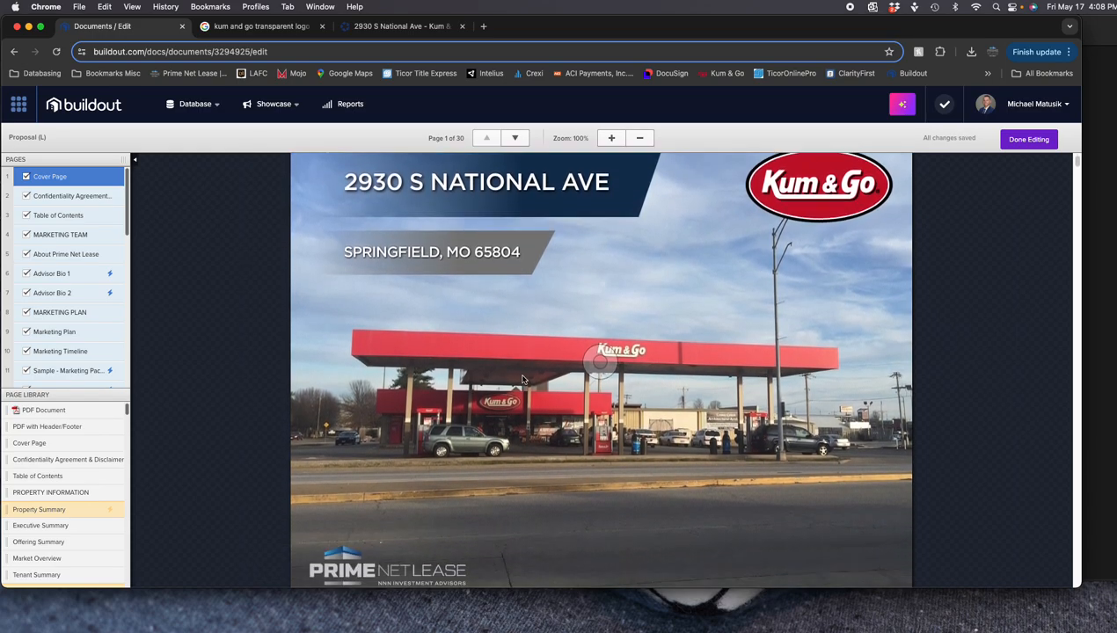
pyautogui.scroll(-3, 415, 385)
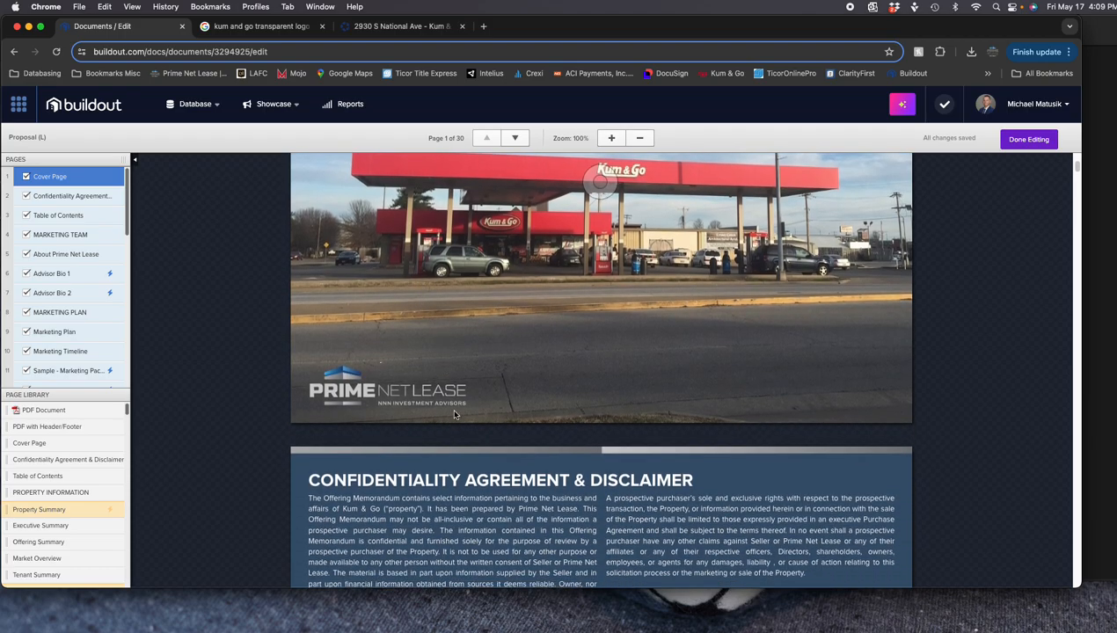
pyautogui.scroll(-6, 479, 293)
pyautogui.click(480, 391)
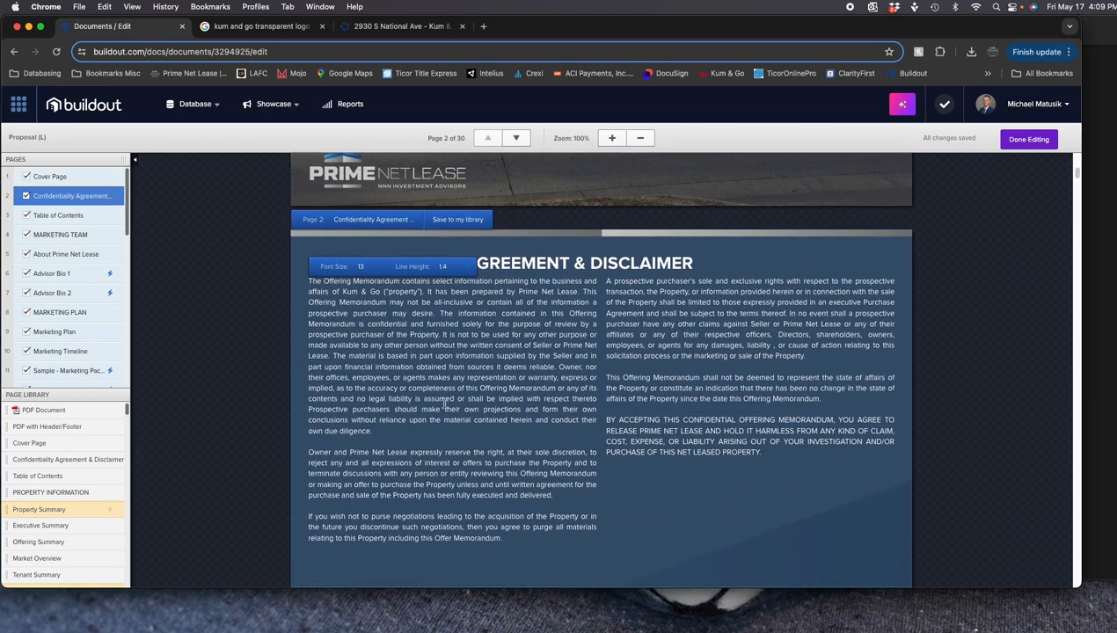
pyautogui.scroll(-12, 480, 390)
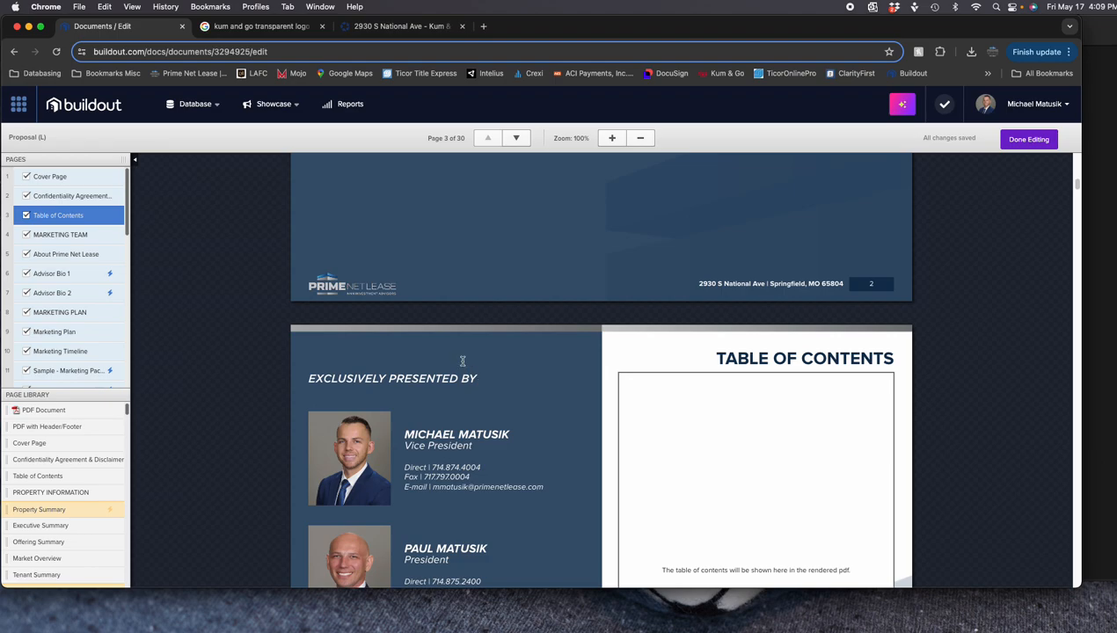
pyautogui.scroll(-3, 448, 348)
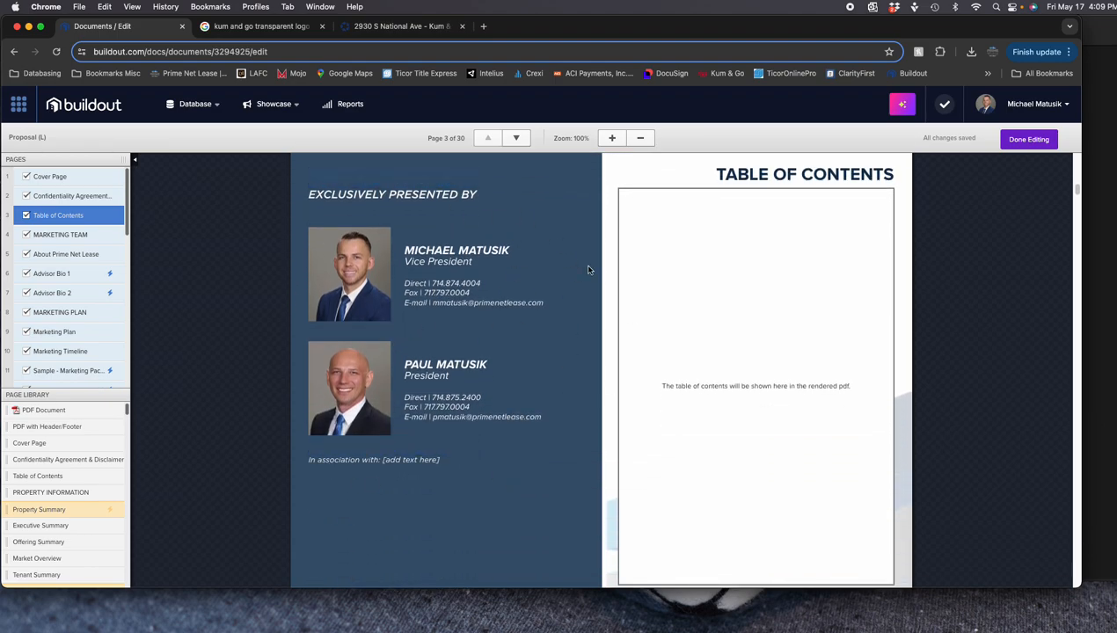
pyautogui.doubleClick(371, 461)
pyautogui.click(468, 460)
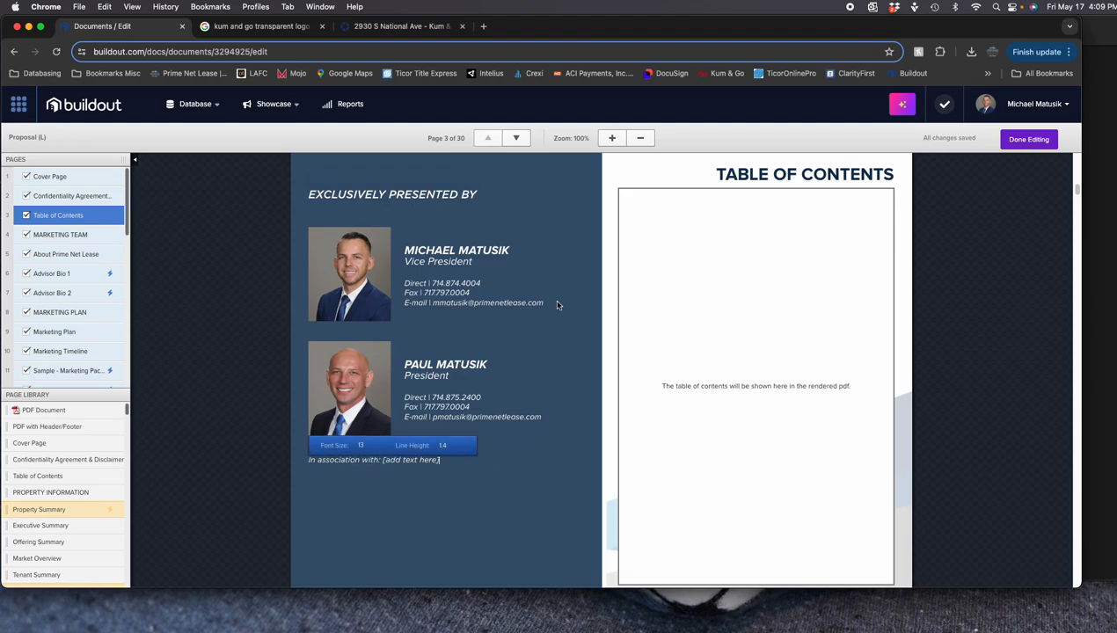
# Open bor50.com in a new browser tab and go to its Licenses page
pyautogui.click(483, 26)
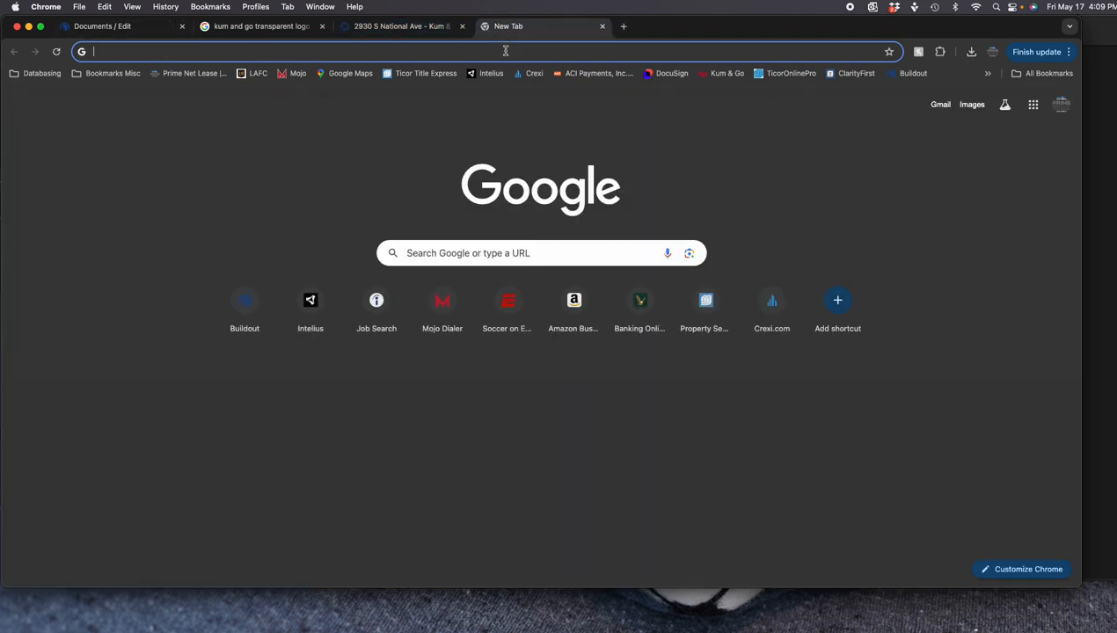
pyautogui.click(505, 51)
pyautogui.write('bor50')
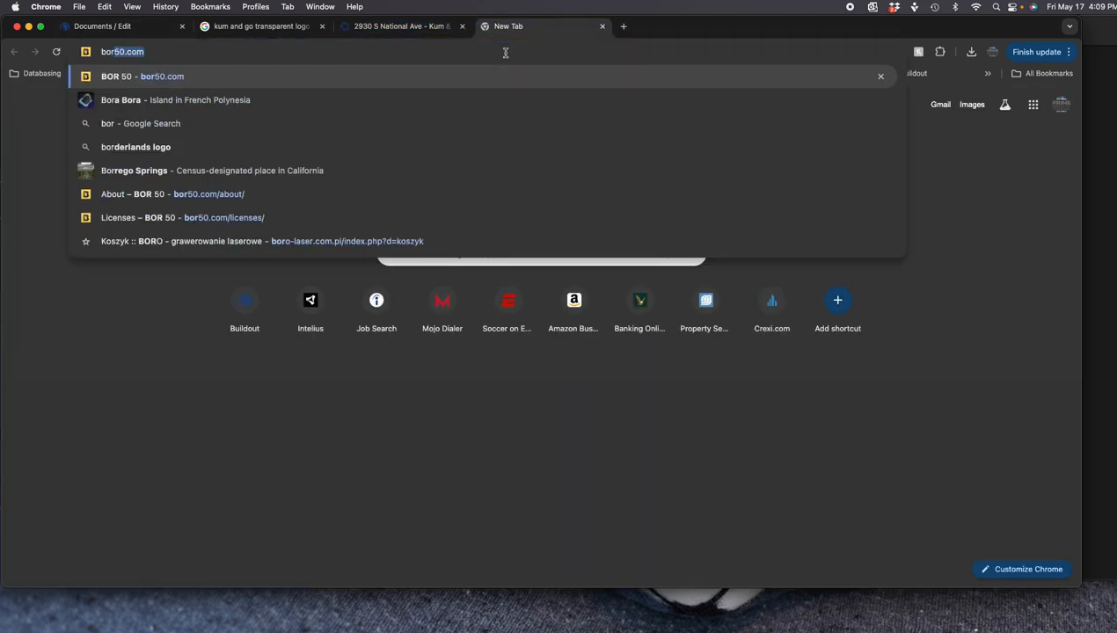
pyautogui.write('.com')
pyautogui.press('Return')
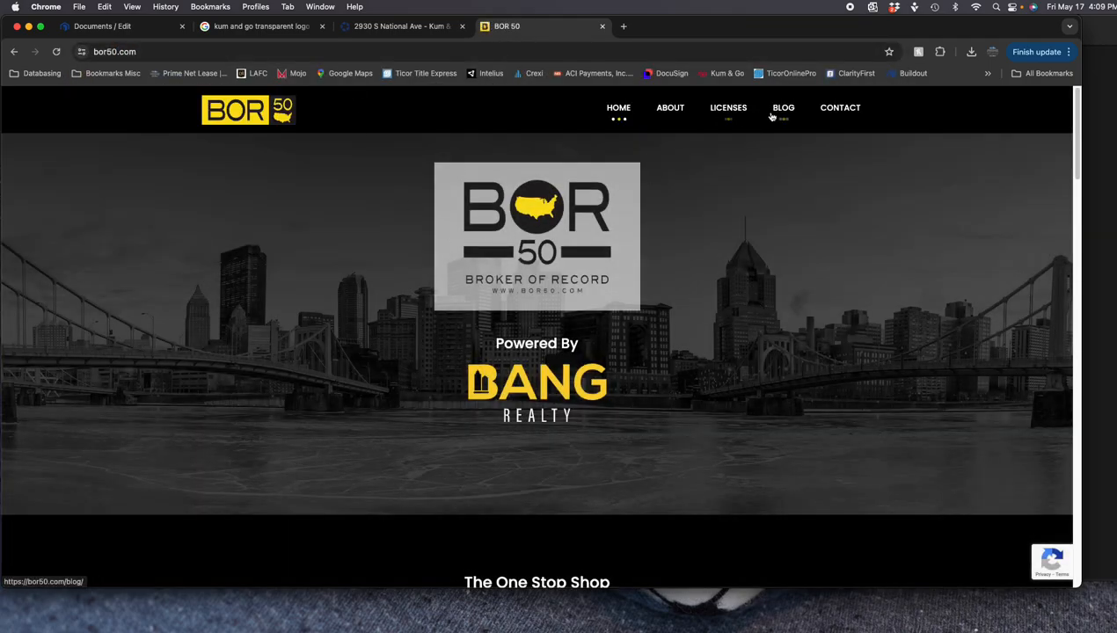
pyautogui.click(717, 110)
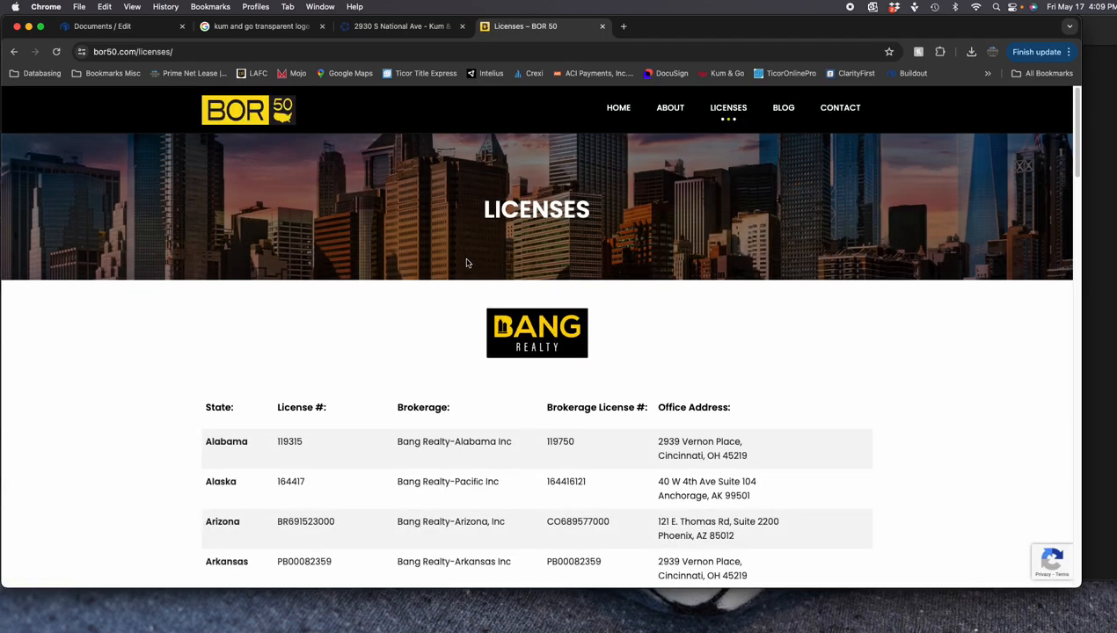
# Find the Missouri row in the licenses table and copy its brokerage name, Bang Realty-Missouri Inc
pyautogui.scroll(-5, 464, 265)
pyautogui.scroll(-8, 346, 295)
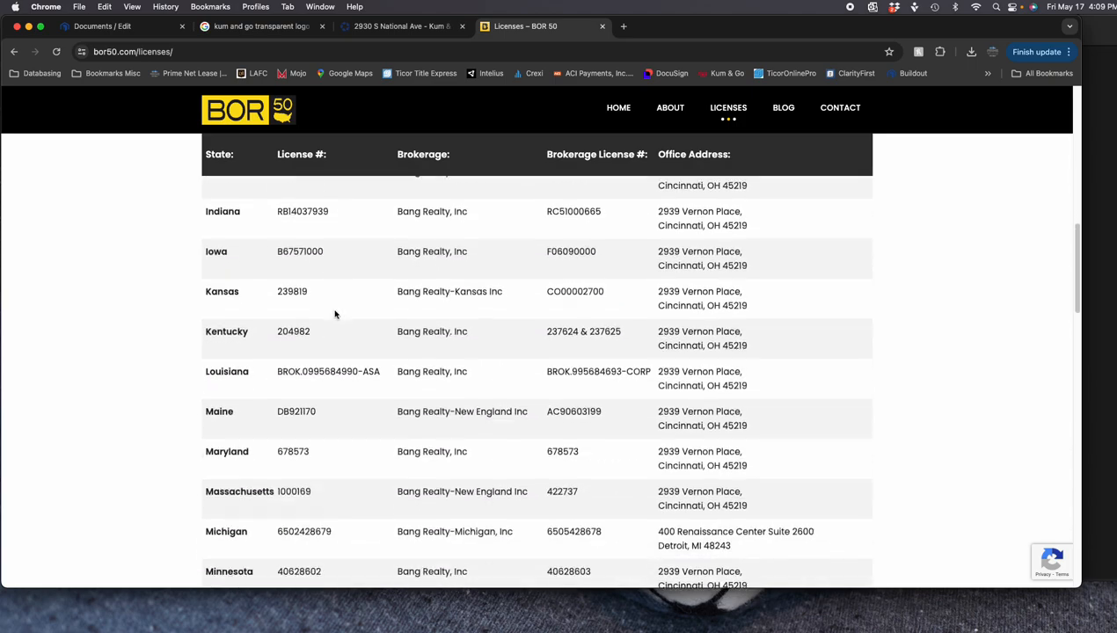
pyautogui.scroll(-6, 431, 349)
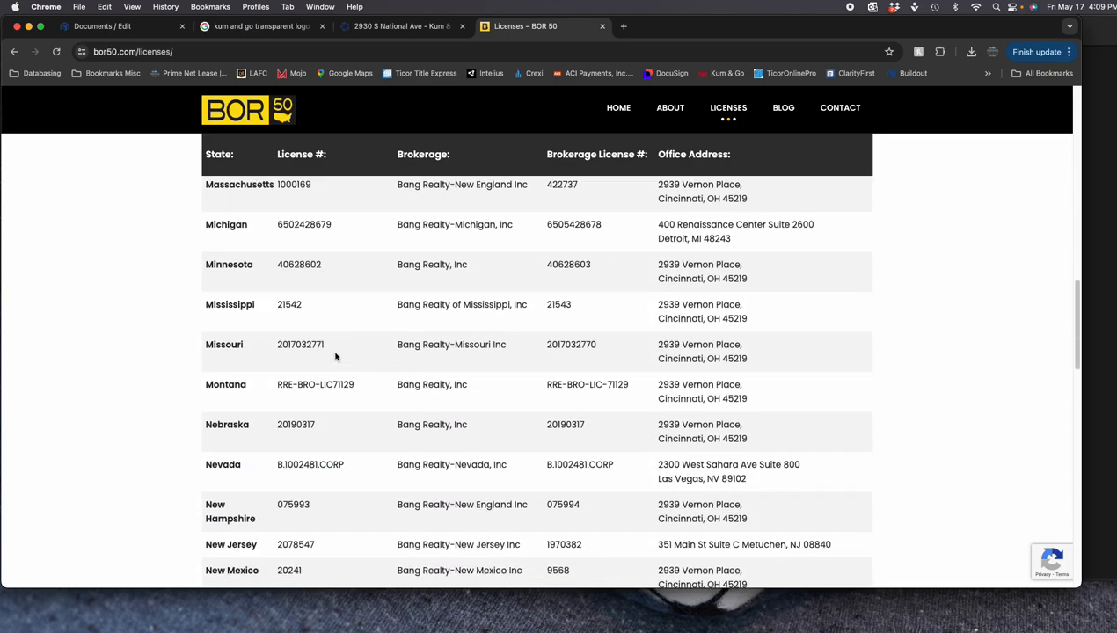
pyautogui.scroll(-2, 386, 391)
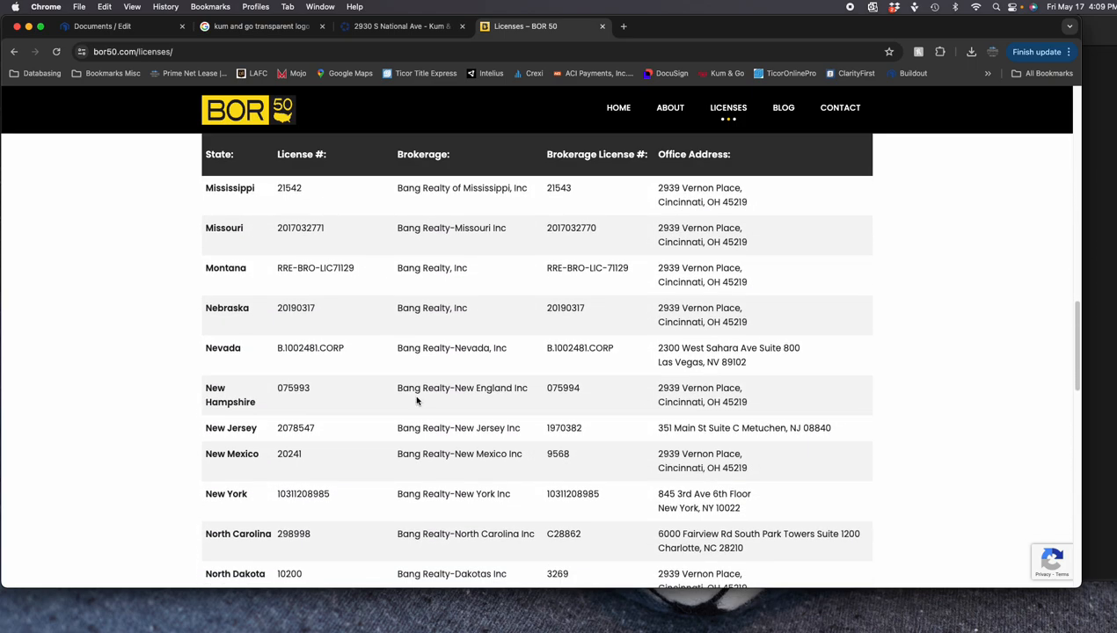
pyautogui.scroll(1, 422, 352)
pyautogui.tripleClick(427, 306)
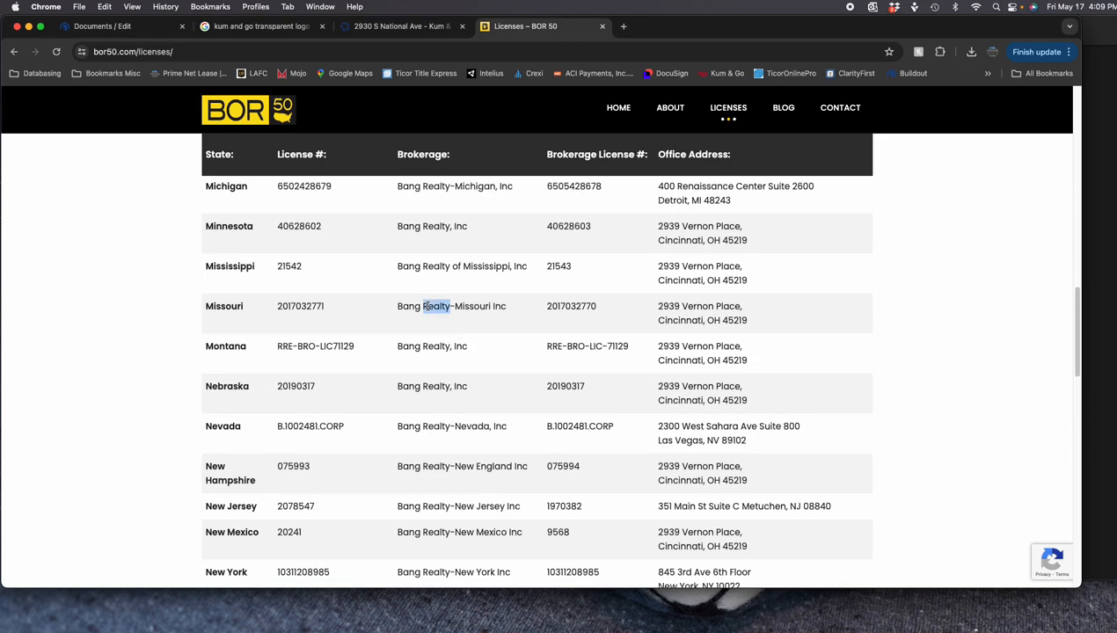
pyautogui.moveTo(506, 306); pyautogui.dragTo(398, 306)
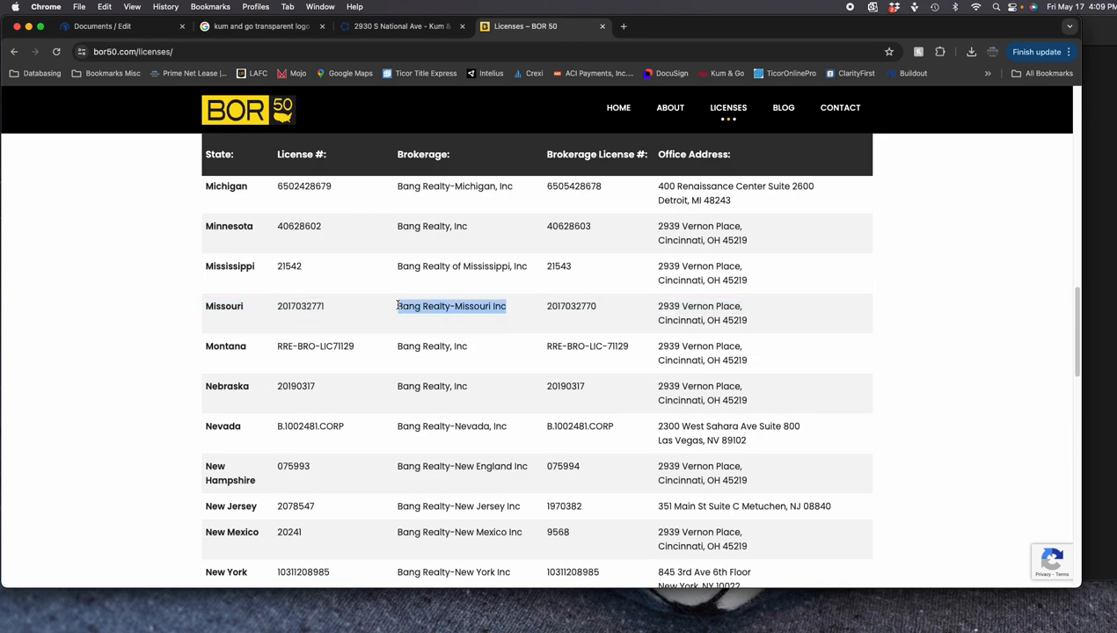
pyautogui.press('super+c')
# Replace "[add text here]" on Buildout's Table of Contents page with Bang Realty-Missouri Inc in the surrounding text style, followed by "RE#"
pyautogui.press('super+1')
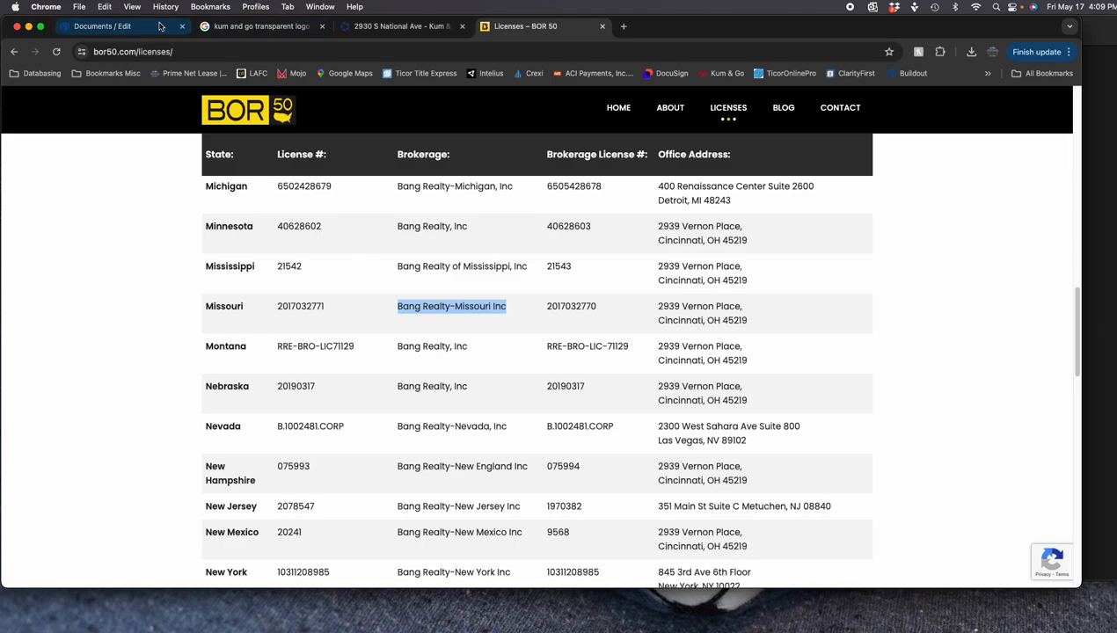
pyautogui.click(387, 460)
pyautogui.moveTo(383, 460); pyautogui.dragTo(442, 464)
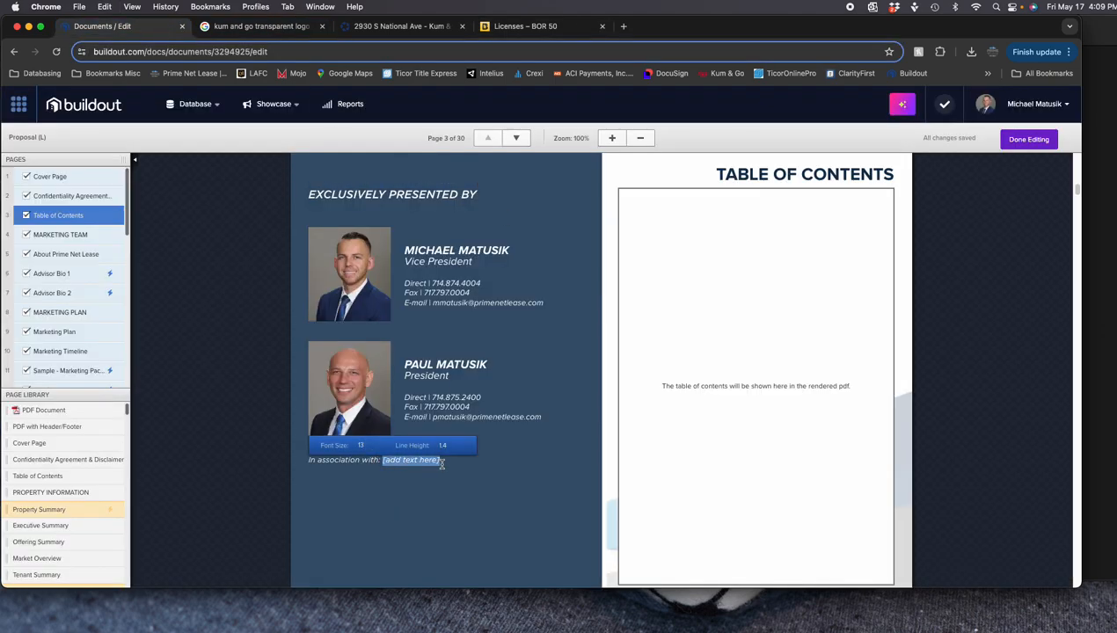
pyautogui.press('super+v')
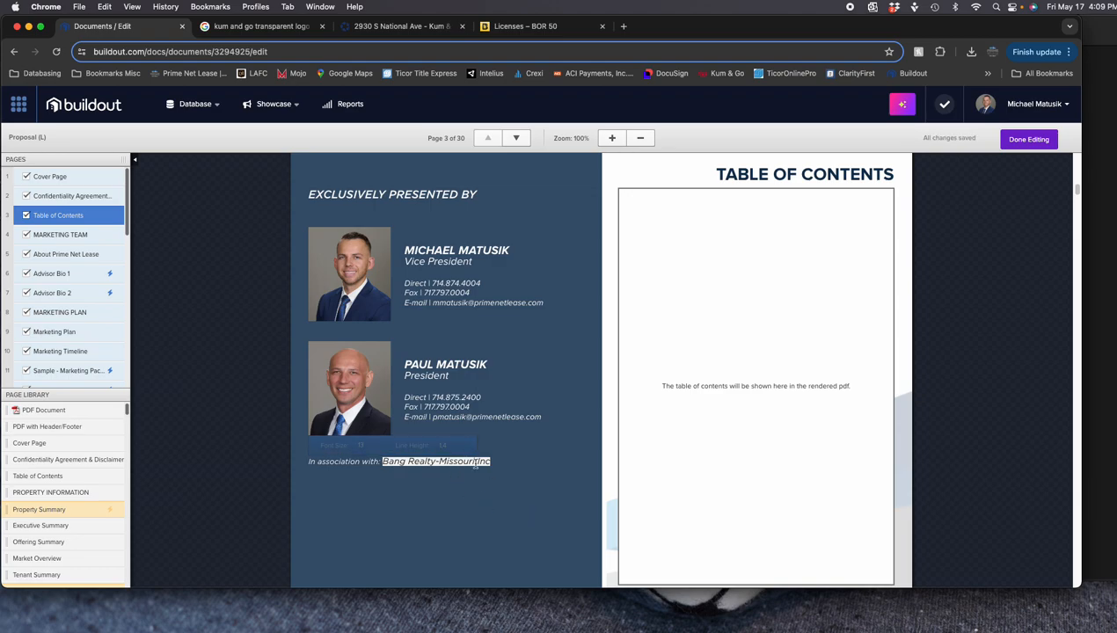
pyautogui.press('super+z')
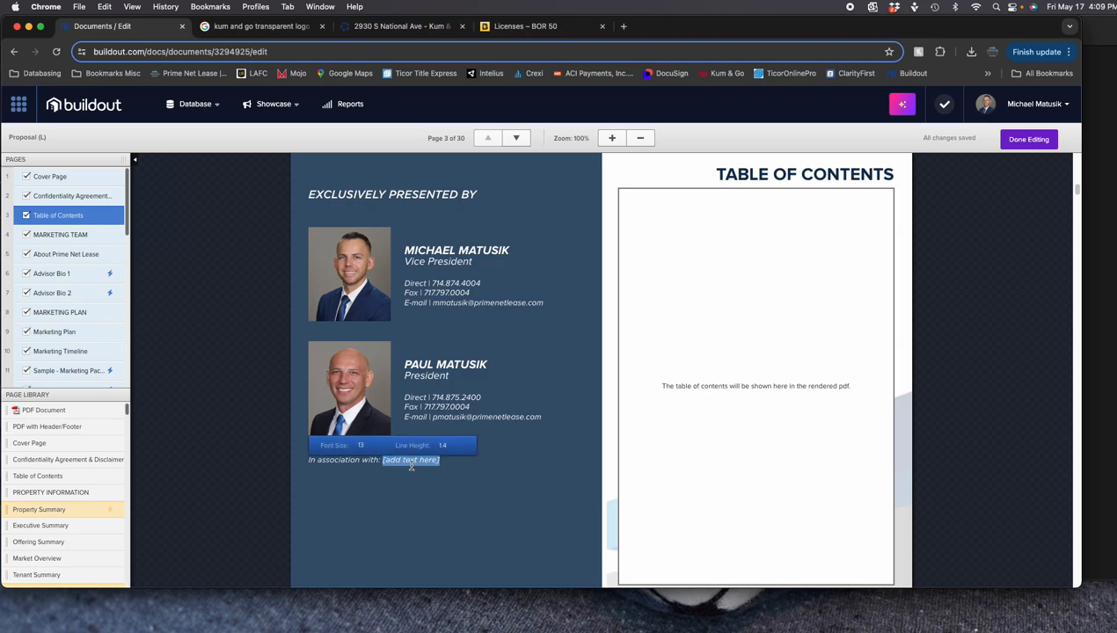
pyautogui.click(102, 7)
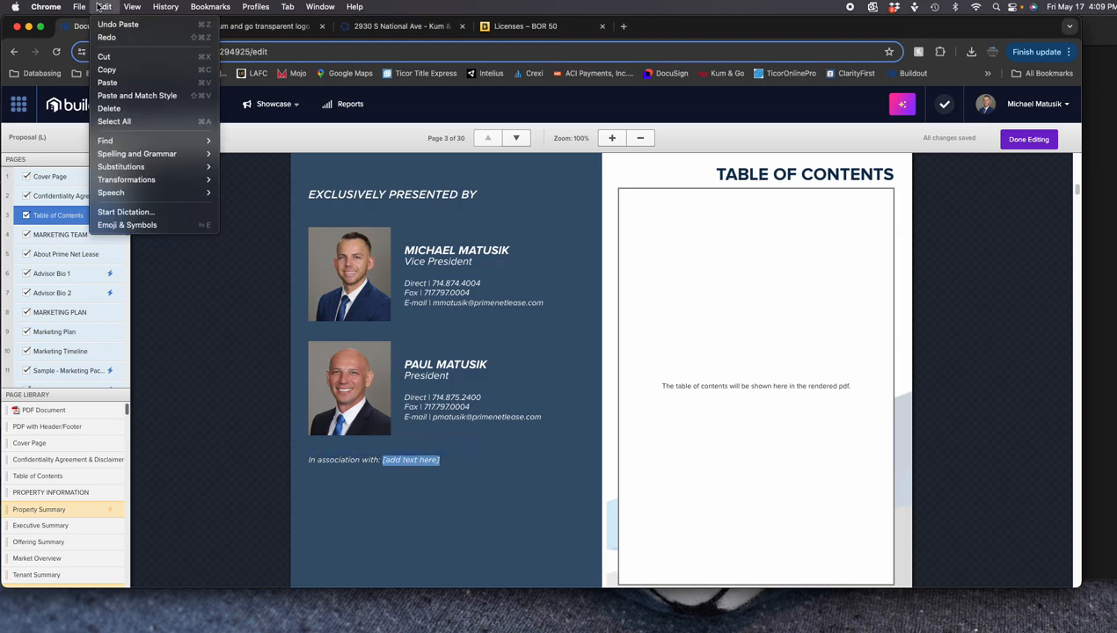
pyautogui.click(156, 102)
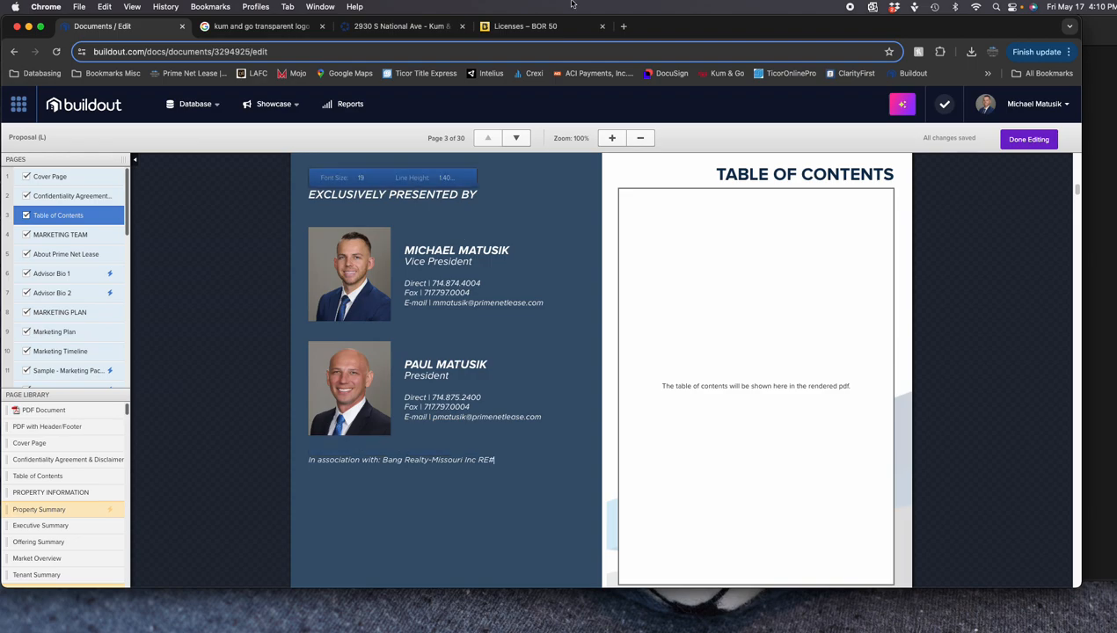
# Copy Missouri's entry from the License # column on the BOR 50 page and paste it unformatted after "RE#" in the Buildout proposal
pyautogui.click(546, 26)
pyautogui.doubleClick(300, 306)
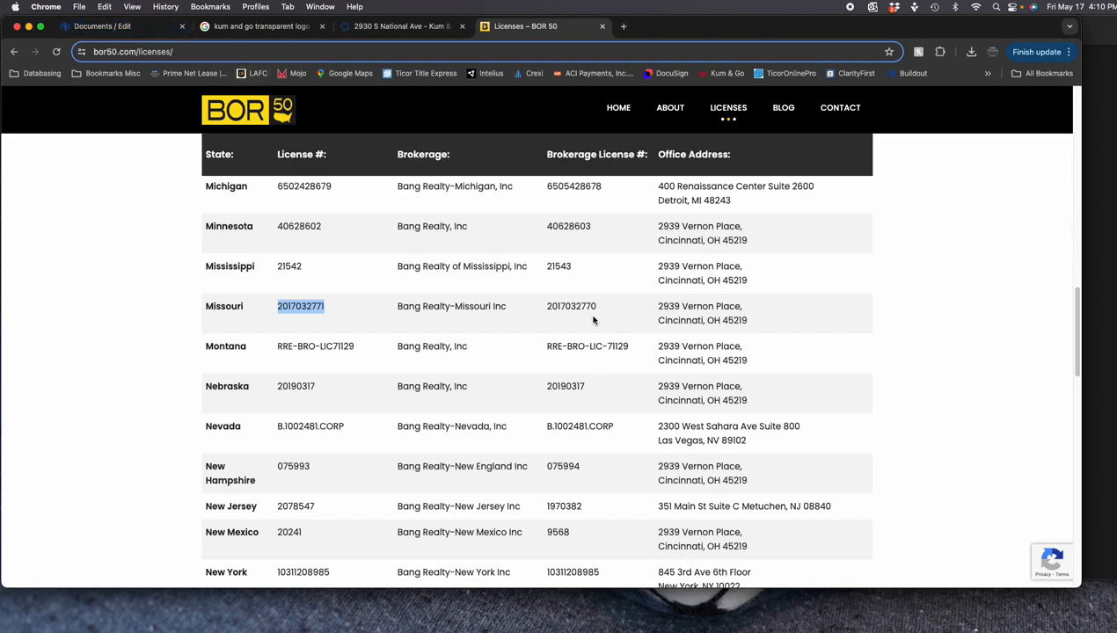
pyautogui.click(400, 25)
pyautogui.click(114, 26)
pyautogui.click(511, 450)
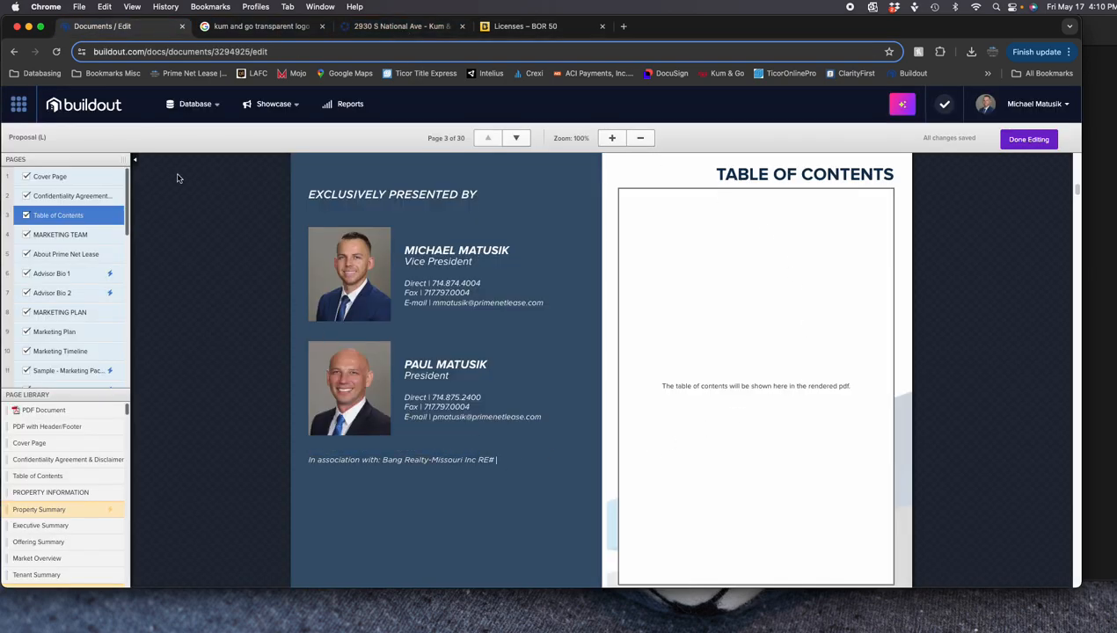
pyautogui.click(113, 6)
pyautogui.click(120, 94)
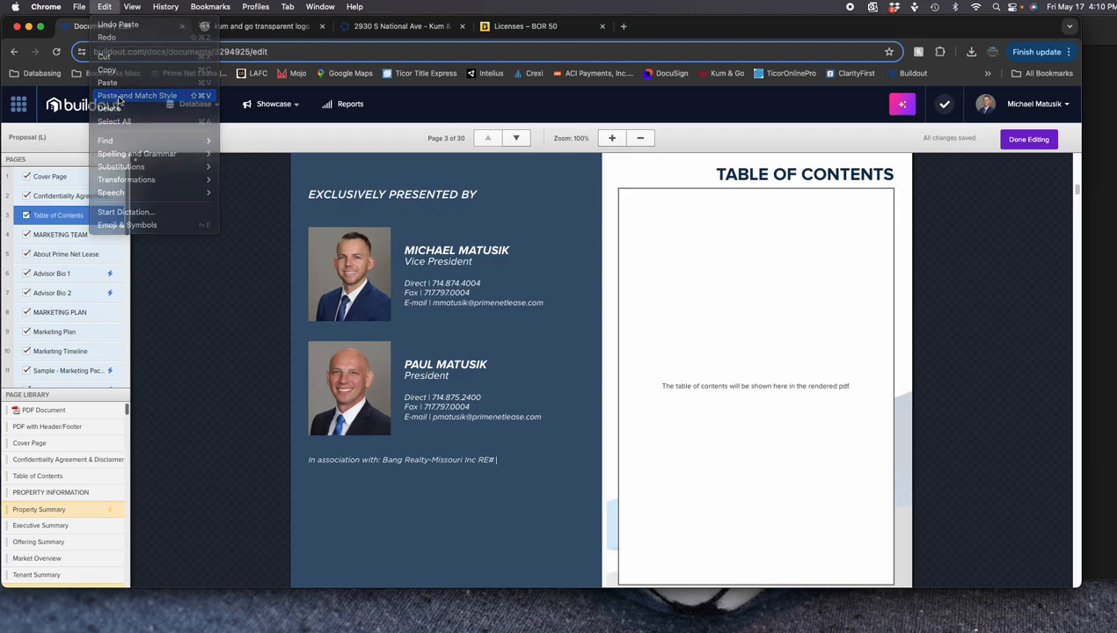
# Review the proposal pages from the Table of Contents through the marketing team and marketing plan sections to the Property Summary
pyautogui.scroll(-4, 460, 399)
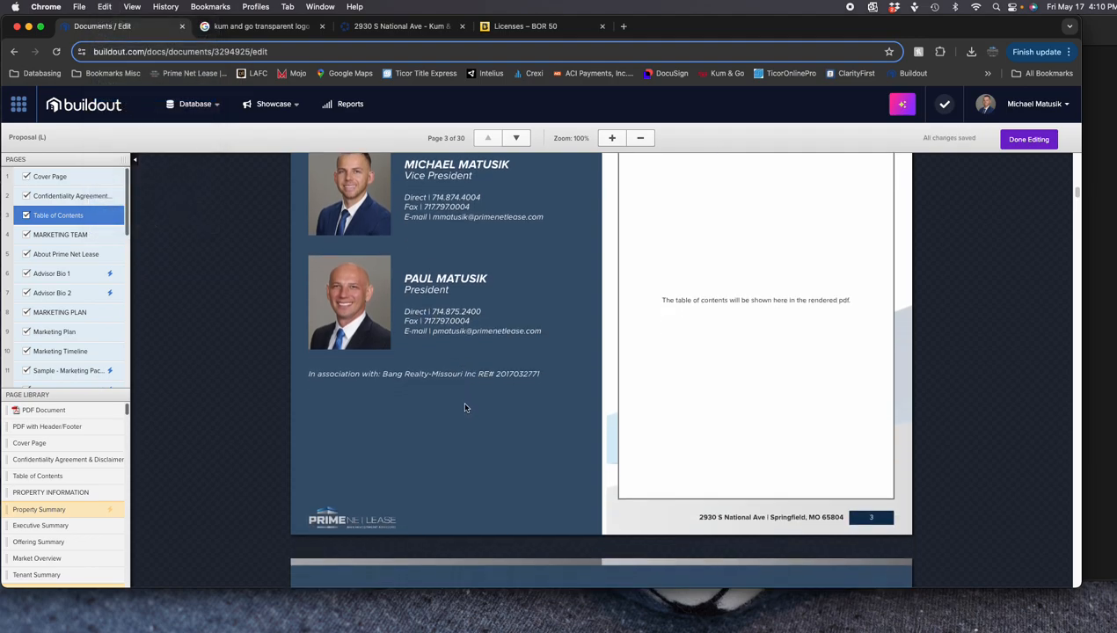
pyautogui.scroll(-2, 466, 406)
pyautogui.scroll(-5, 486, 285)
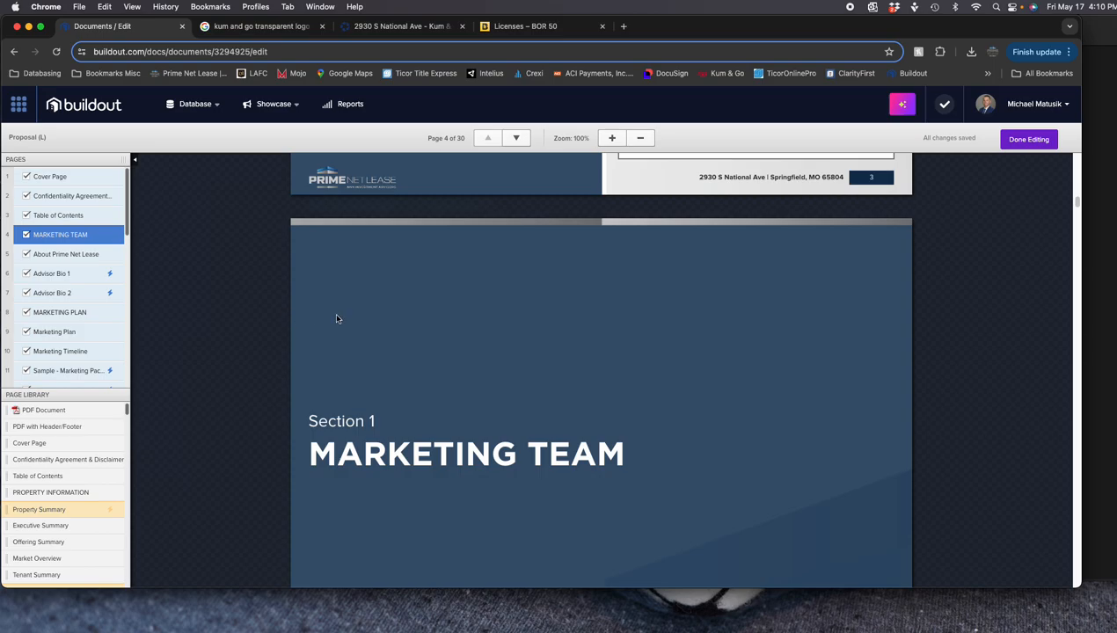
pyautogui.scroll(-10, 436, 405)
pyautogui.scroll(15, 438, 415)
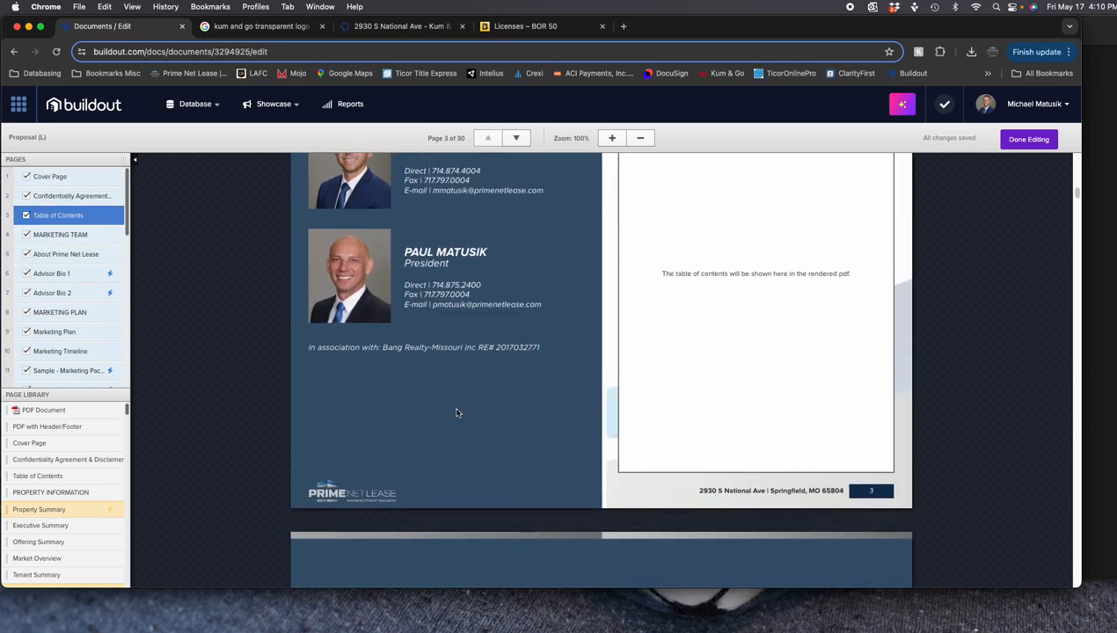
pyautogui.scroll(-10, 456, 411)
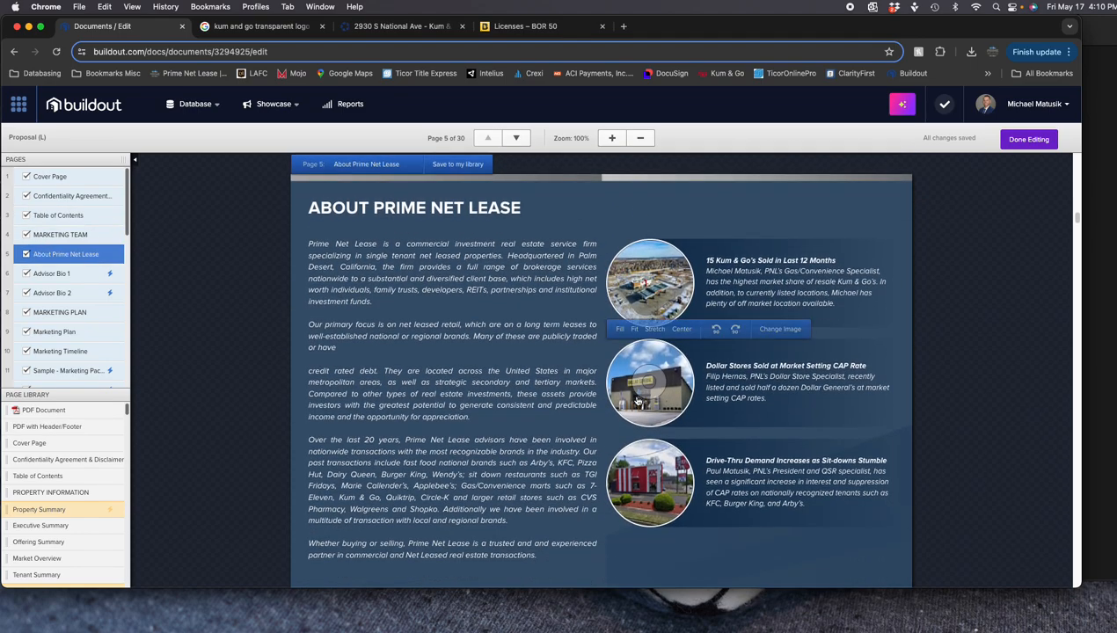
pyautogui.scroll(-1, 611, 415)
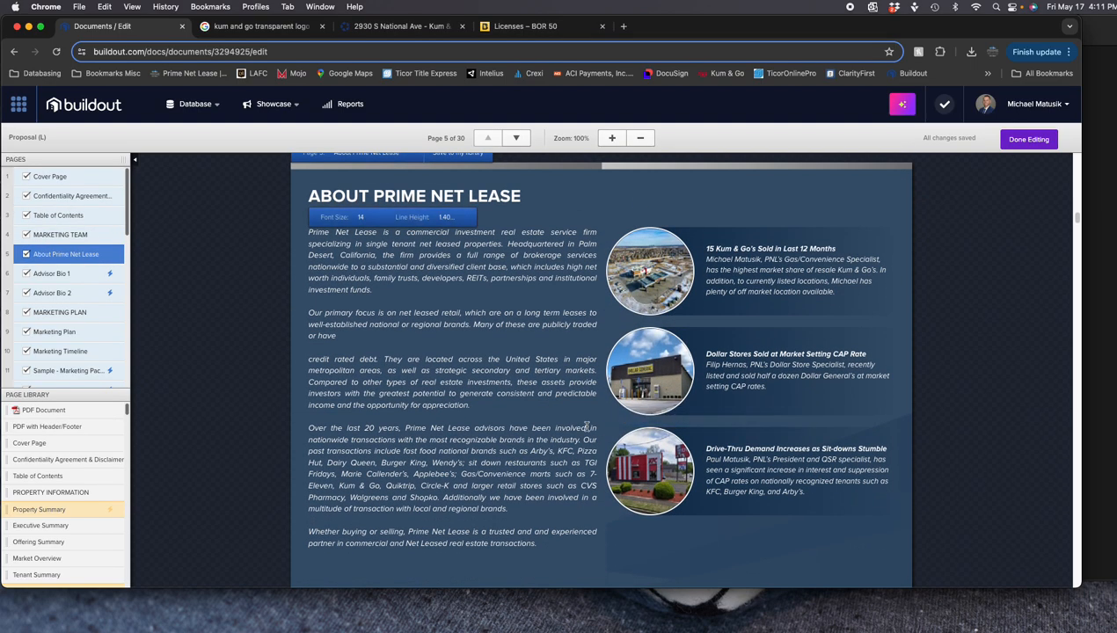
pyautogui.scroll(5, 563, 416)
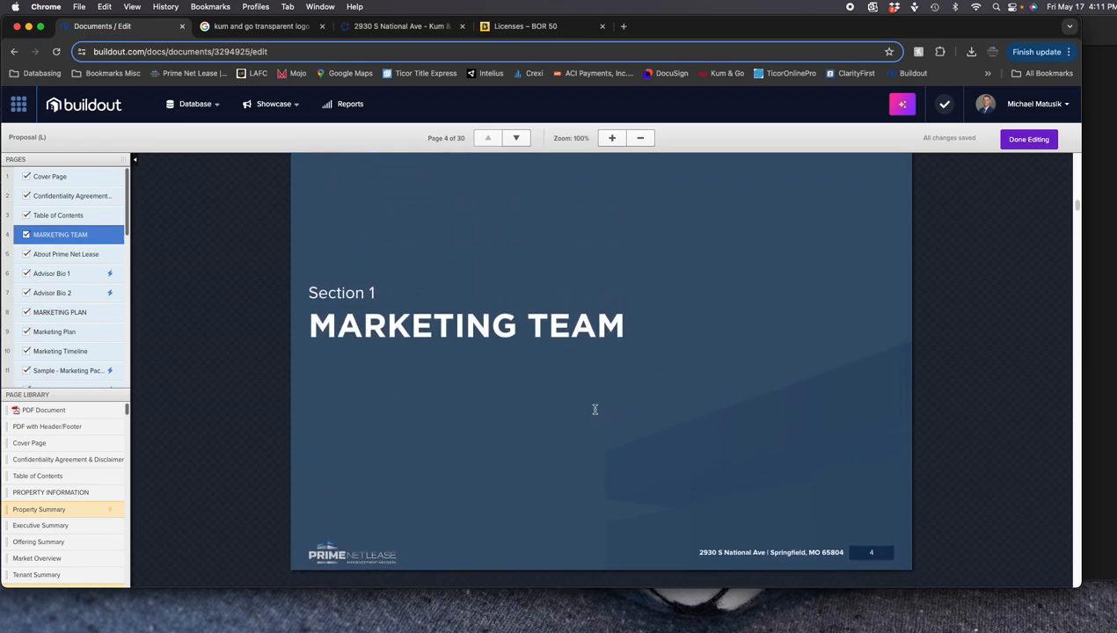
pyautogui.scroll(-5, 591, 411)
pyautogui.scroll(-20, 596, 408)
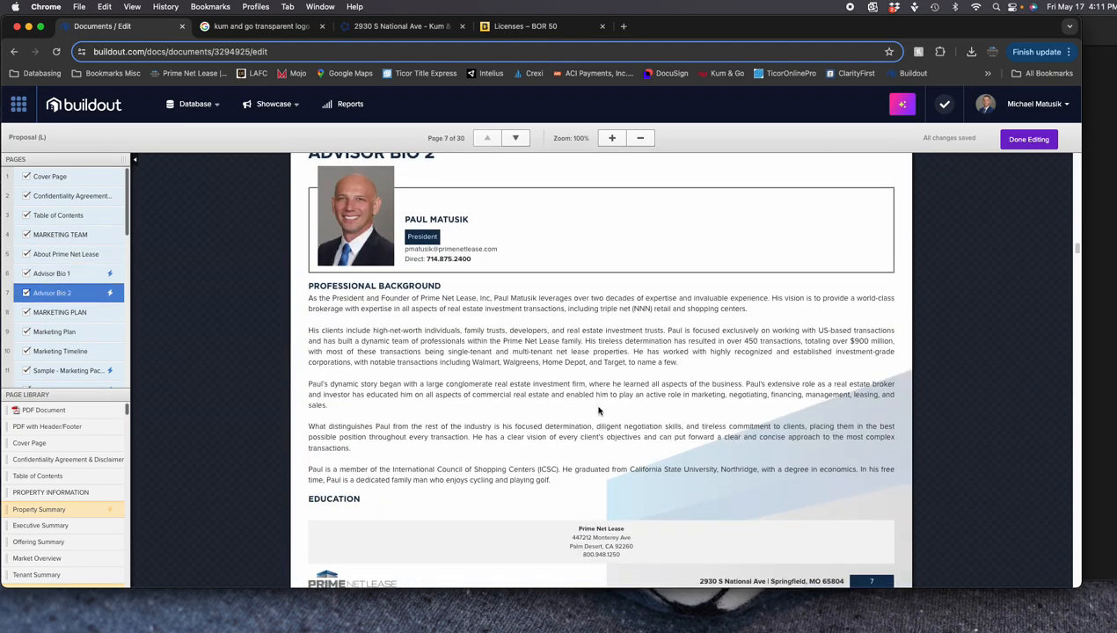
pyautogui.scroll(-20, 598, 409)
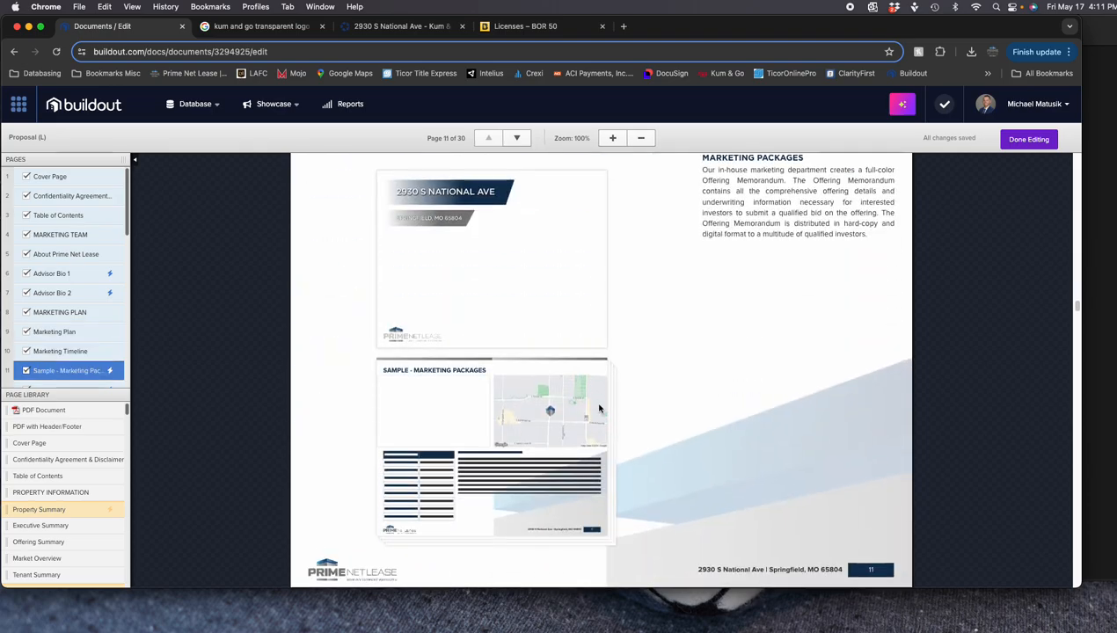
pyautogui.scroll(-20, 599, 408)
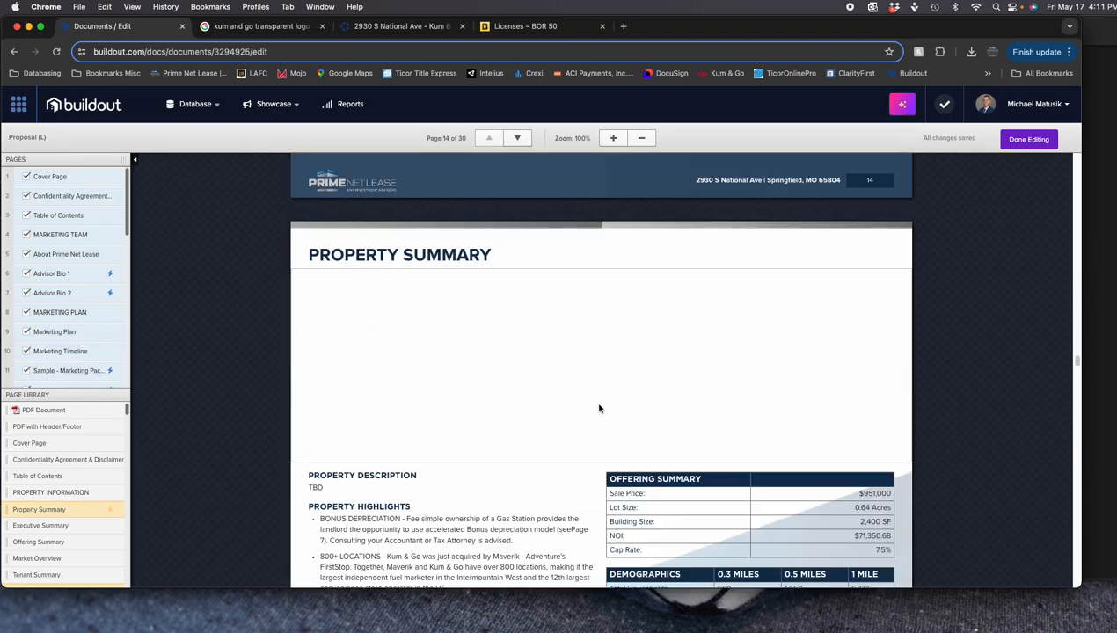
# Fill the empty image frame on the Property Summary page with the Kum & Go station photo
pyautogui.scroll(-3, 577, 376)
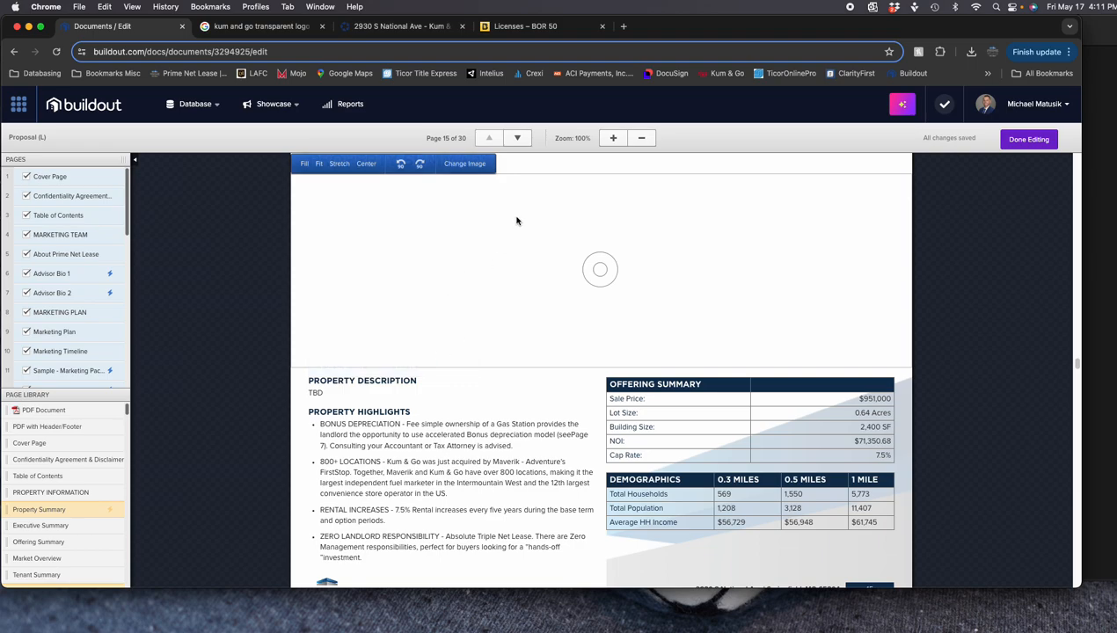
pyautogui.scroll(1, 421, 353)
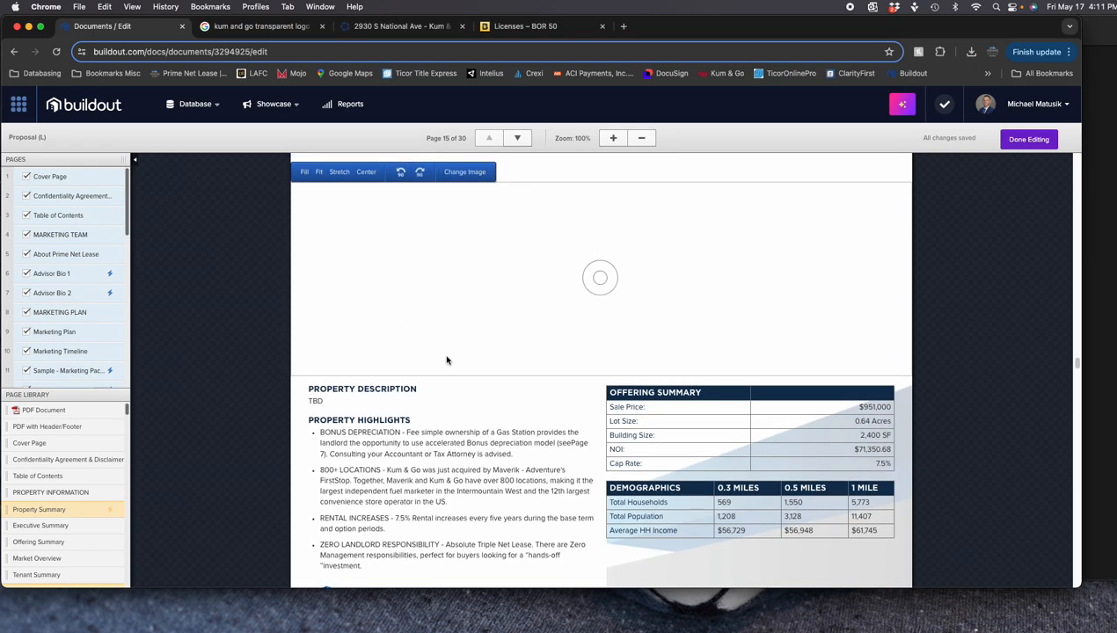
pyautogui.scroll(-1, 737, 503)
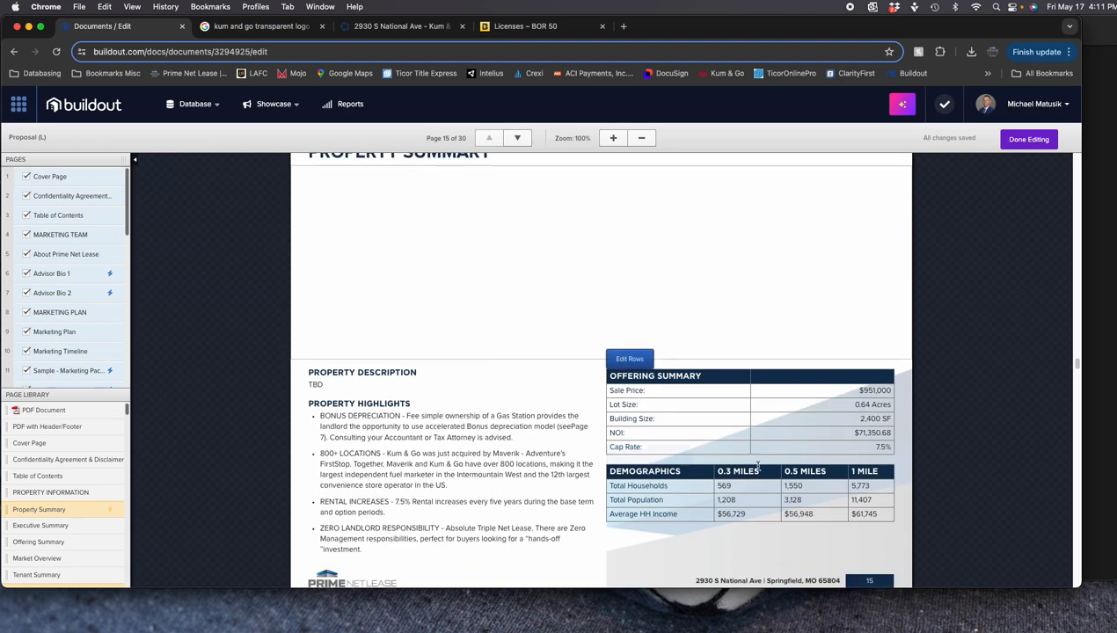
pyautogui.scroll(5, 591, 456)
pyautogui.scroll(-2, 528, 378)
pyautogui.click(463, 317)
pyautogui.click(678, 303)
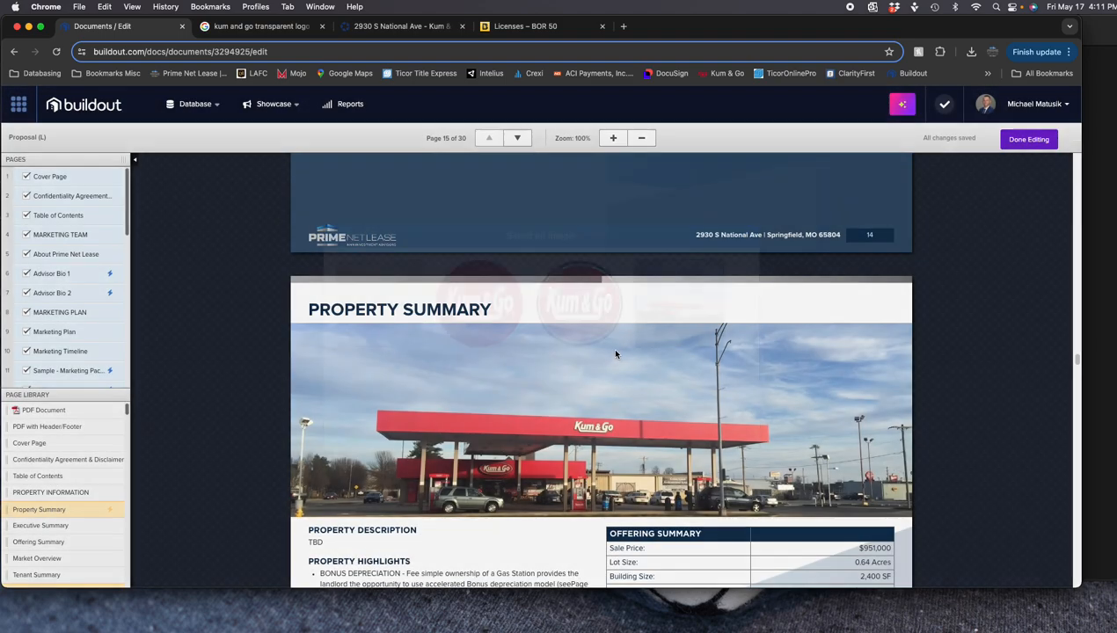
# Check the property description, highlights and offering tables on the Property Summary page against the following Complete Highlights page
pyautogui.scroll(-5, 528, 378)
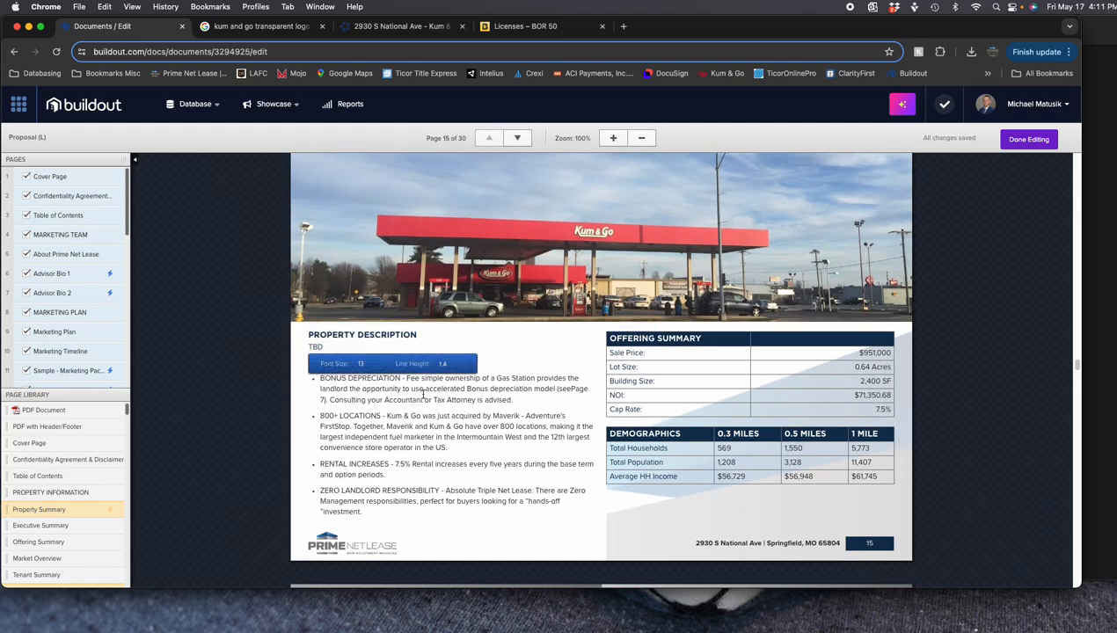
pyautogui.scroll(-5, 491, 466)
pyautogui.scroll(5, 506, 437)
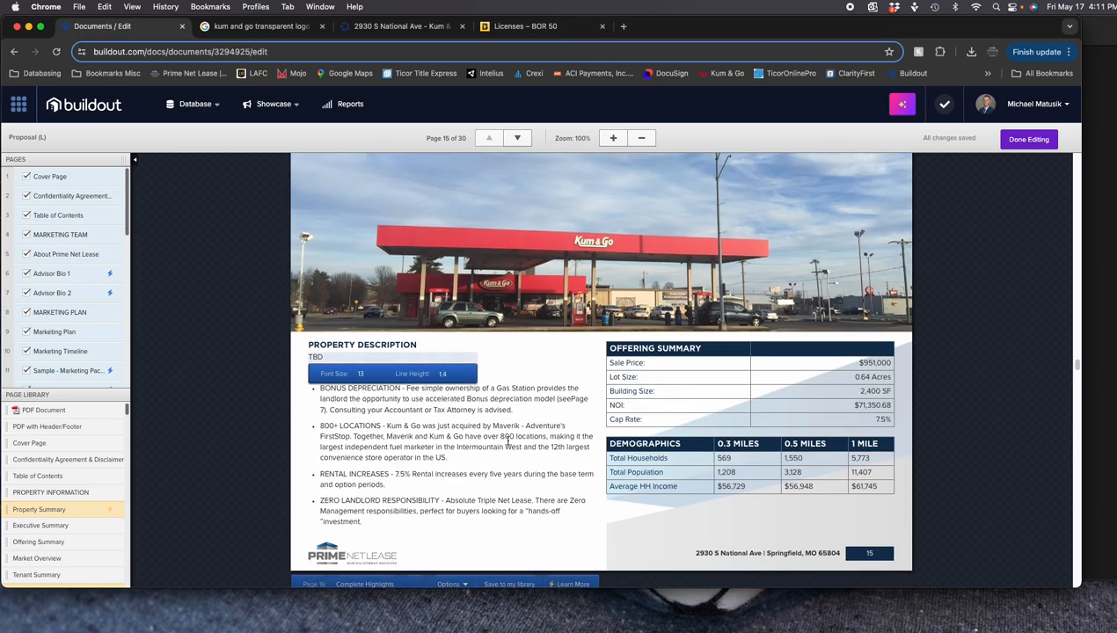
pyautogui.scroll(-8, 506, 436)
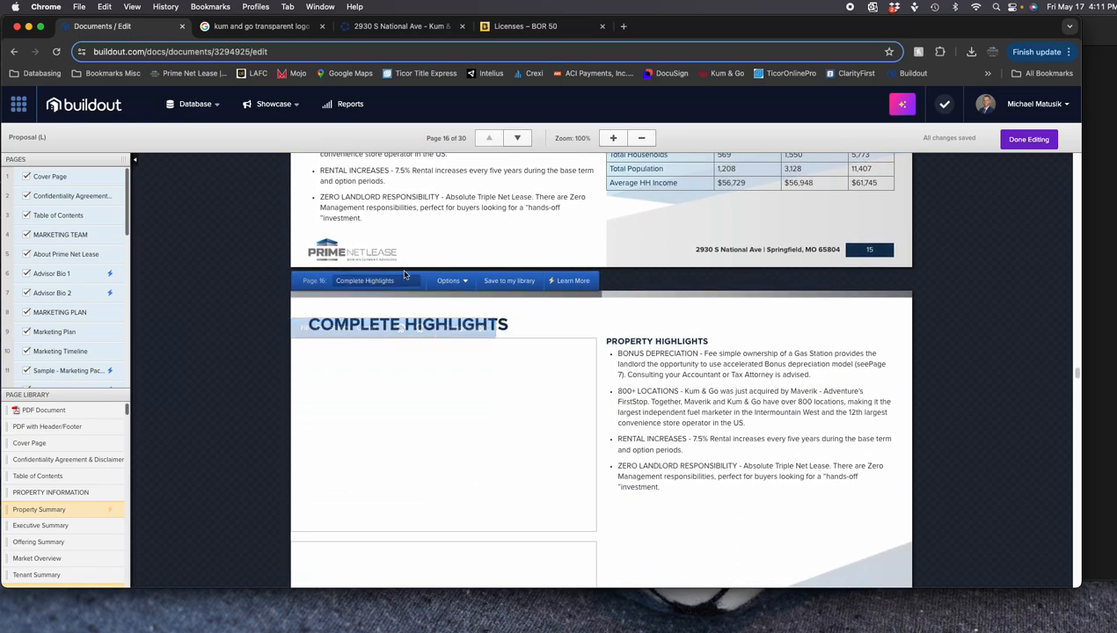
pyautogui.scroll(12, 508, 391)
pyautogui.scroll(-6, 508, 391)
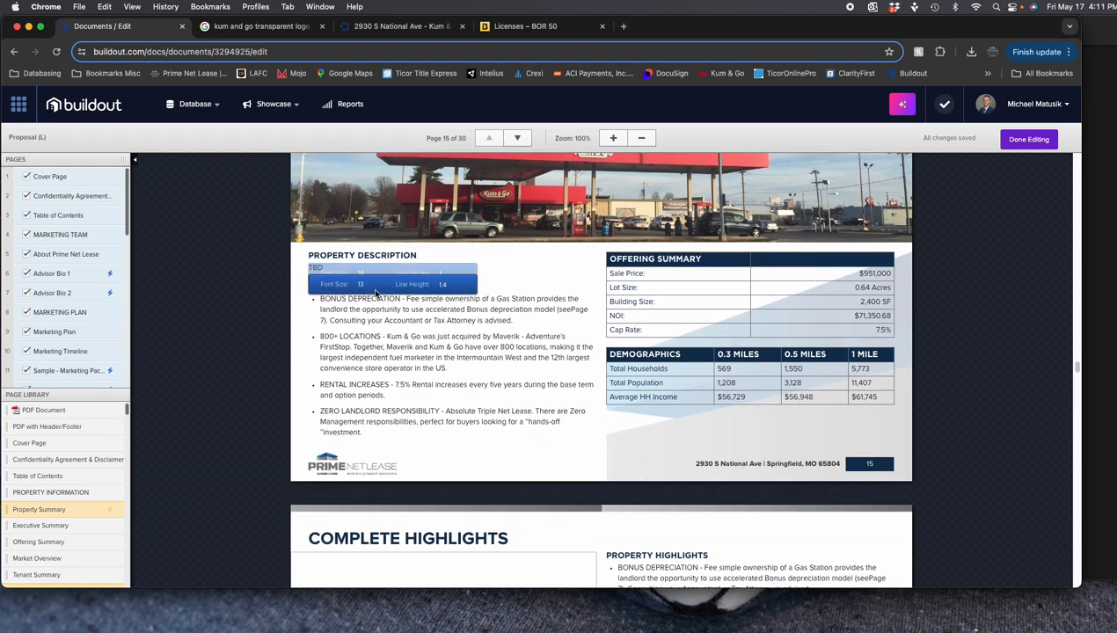
# Remove the Property Description from the left content of the Property Summary page
pyautogui.scroll(-4, 525, 409)
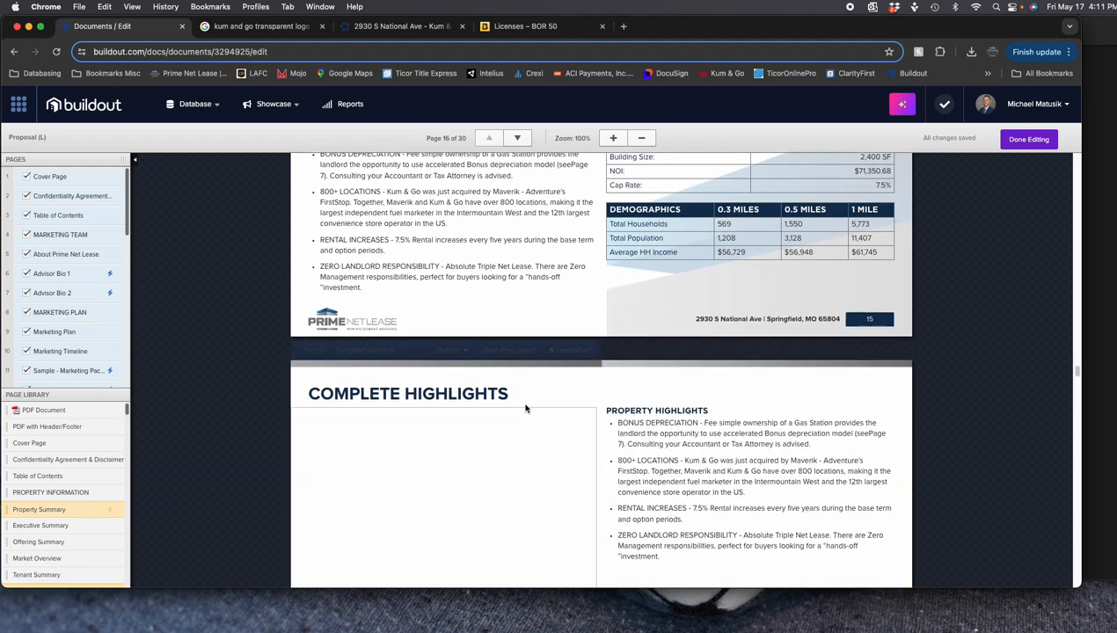
pyautogui.scroll(4, 523, 378)
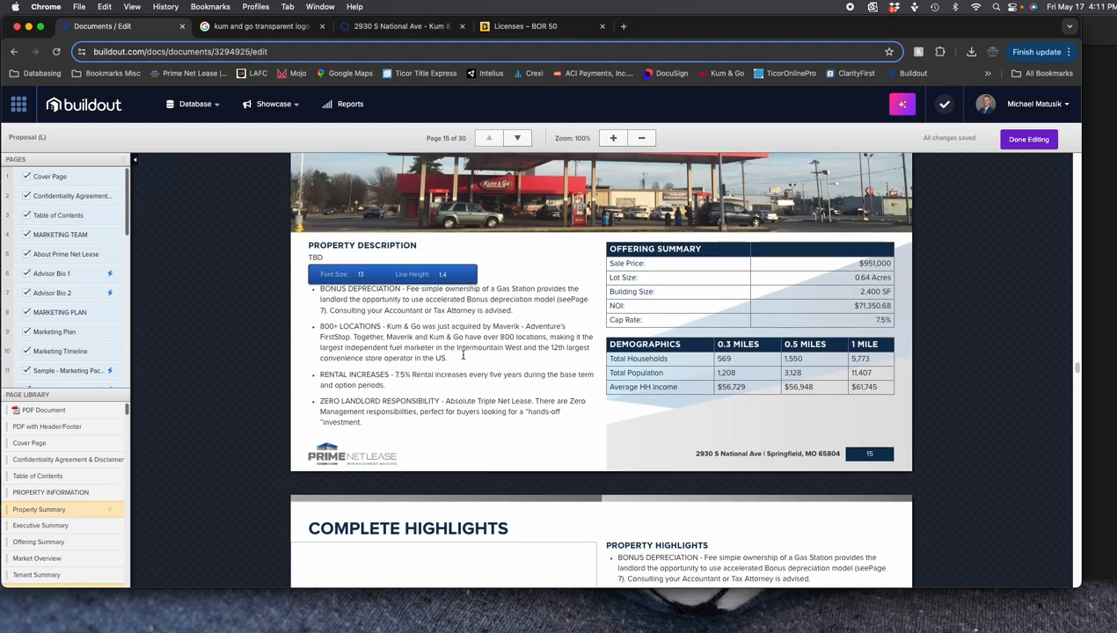
pyautogui.scroll(5, 337, 343)
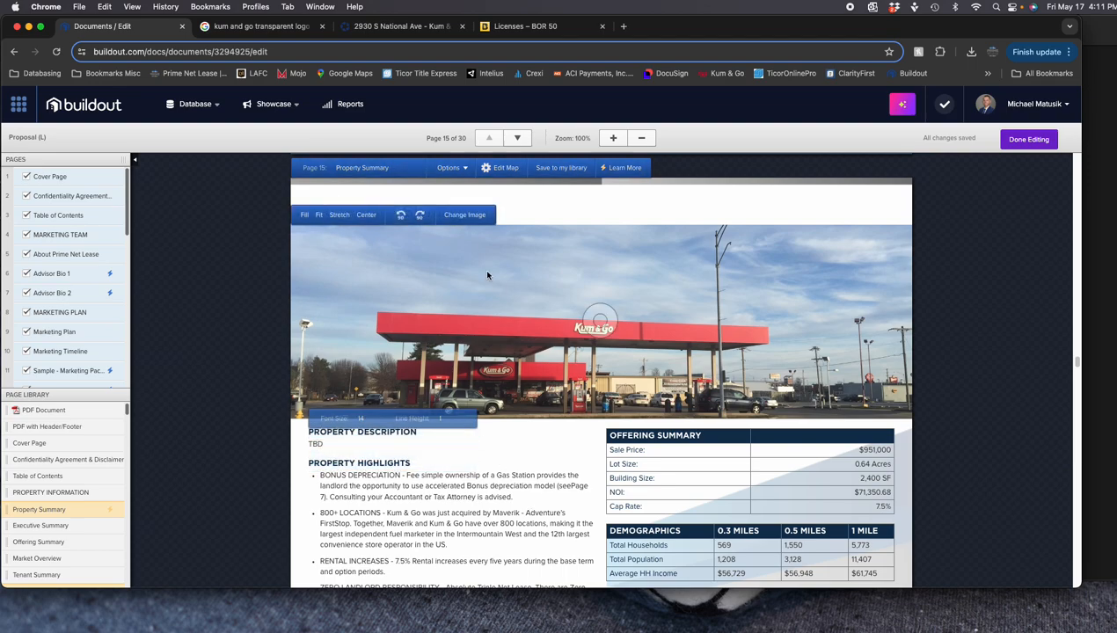
pyautogui.click(453, 168)
pyautogui.moveTo(466, 193)
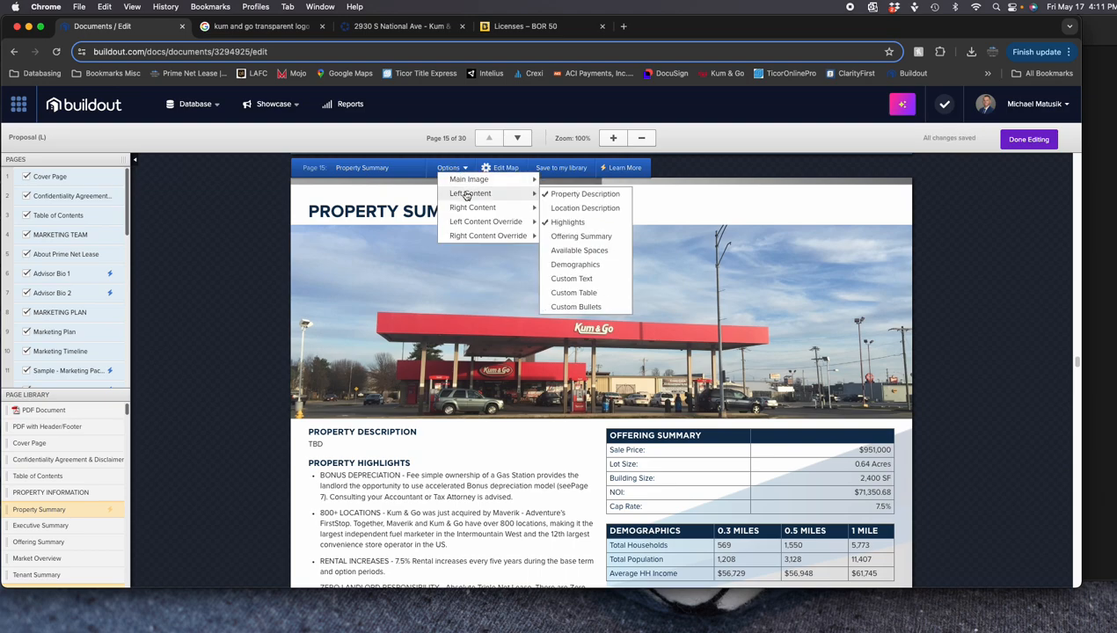
pyautogui.click(571, 195)
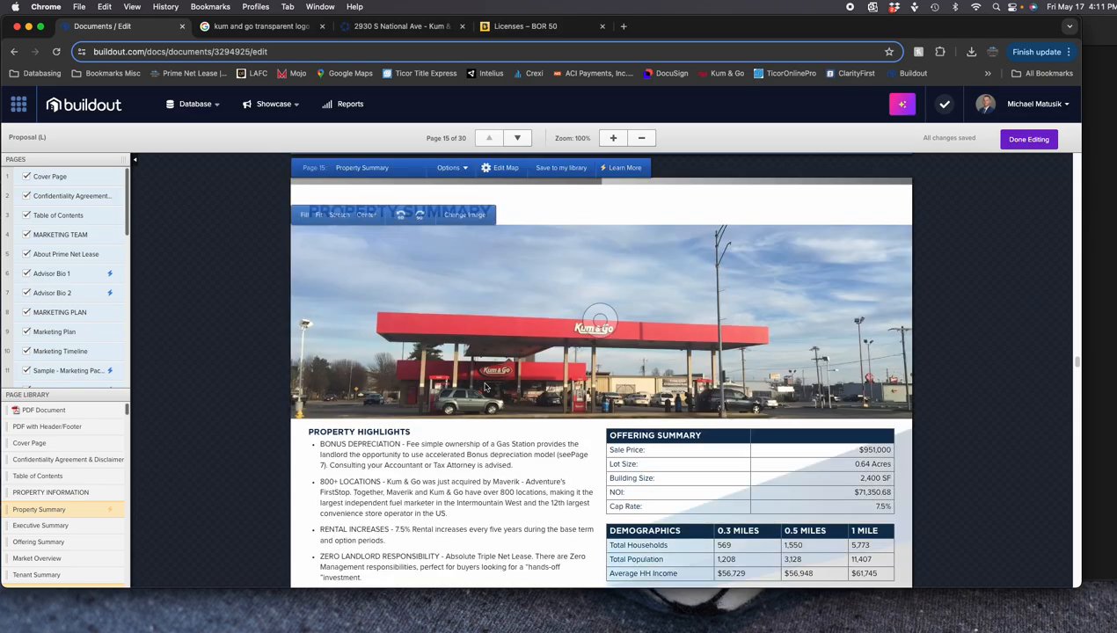
# Bold the lead-in headings of the four Property Highlights bullets, from BONUS DEPRECIATION to ZERO LANDLORD RESPONSIBILITY
pyautogui.scroll(-2, 532, 420)
pyautogui.scroll(-1, 533, 421)
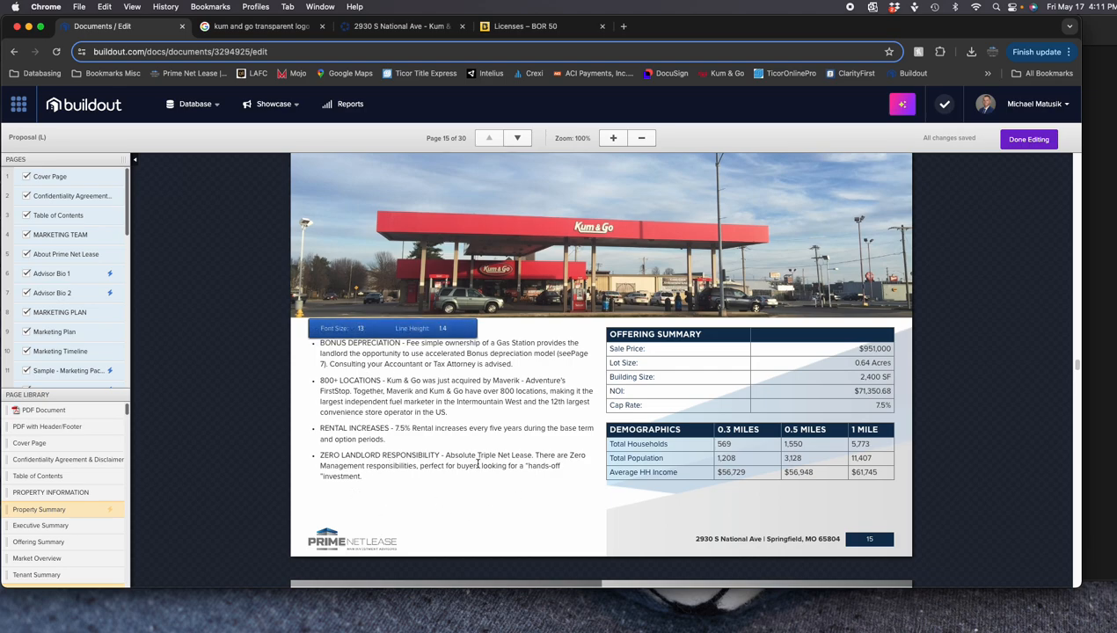
pyautogui.scroll(1, 472, 465)
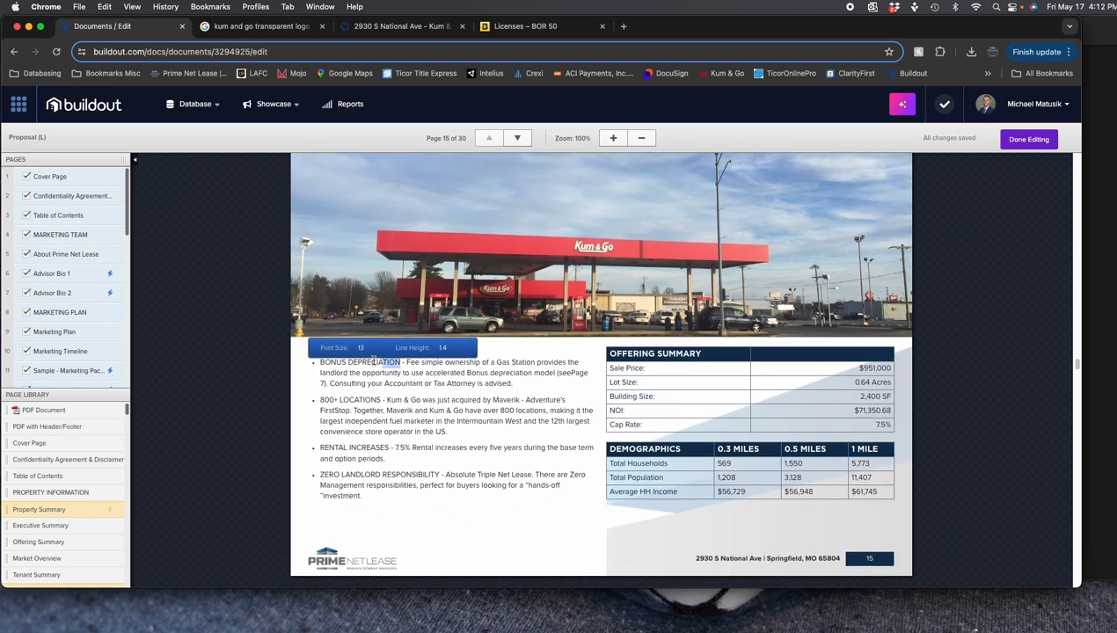
pyautogui.moveTo(380, 360); pyautogui.dragTo(314, 362)
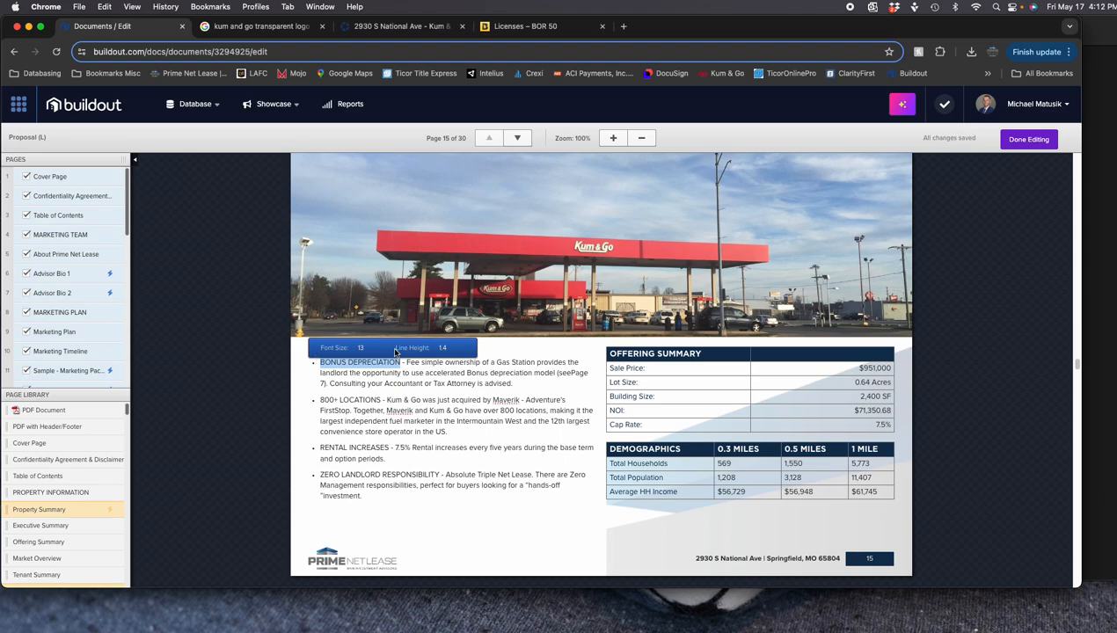
pyautogui.press('super+b')
pyautogui.moveTo(381, 400); pyautogui.dragTo(333, 400)
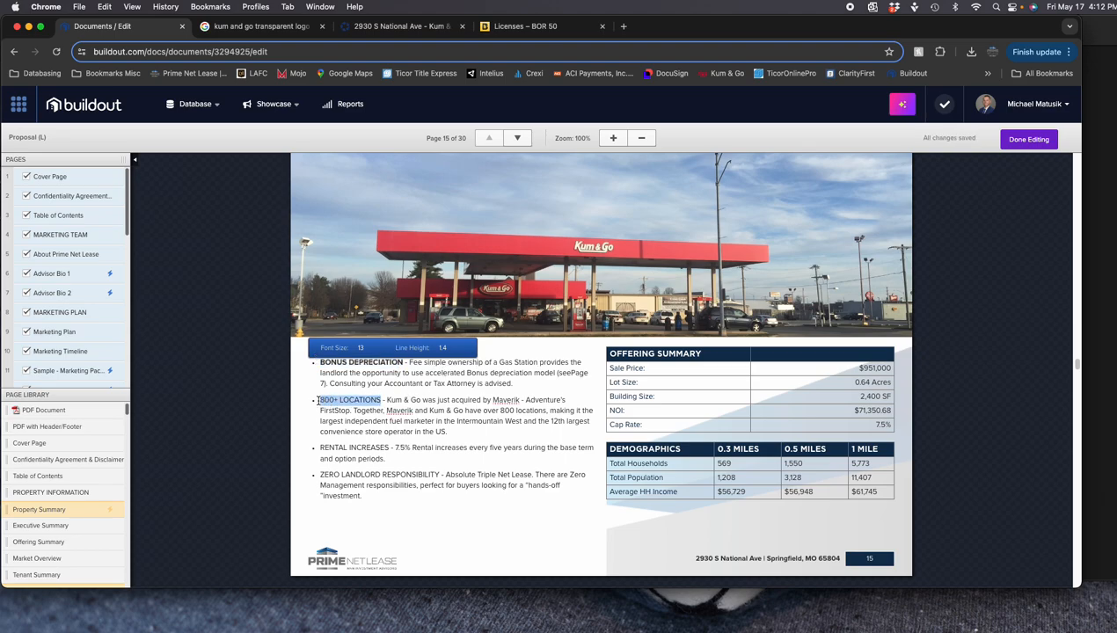
pyautogui.press('super+b')
pyautogui.click(388, 447)
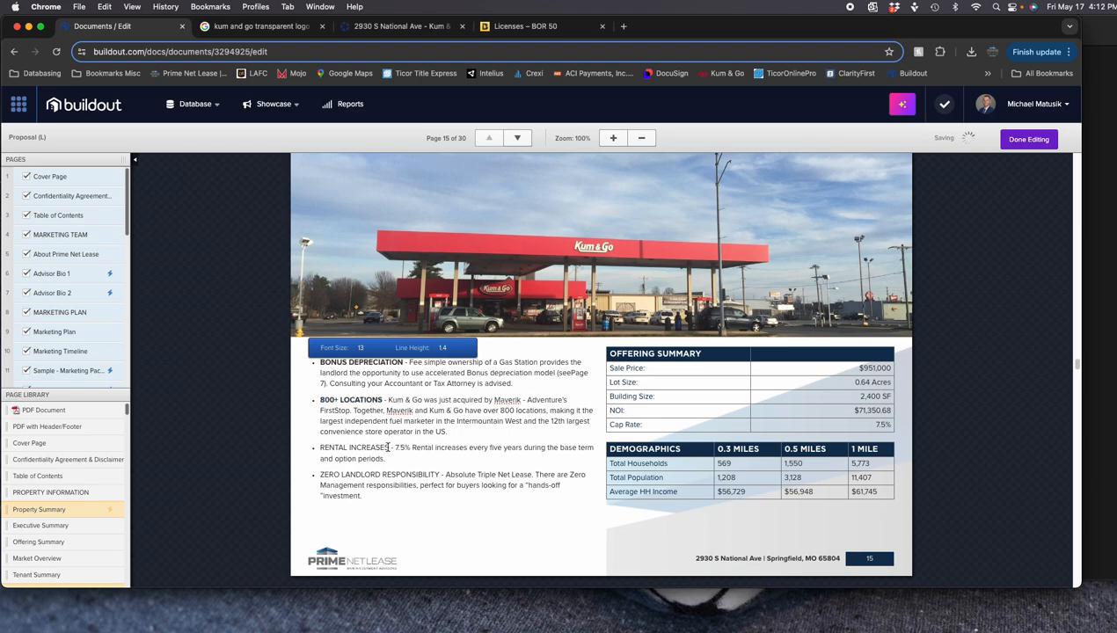
pyautogui.press('super+b')
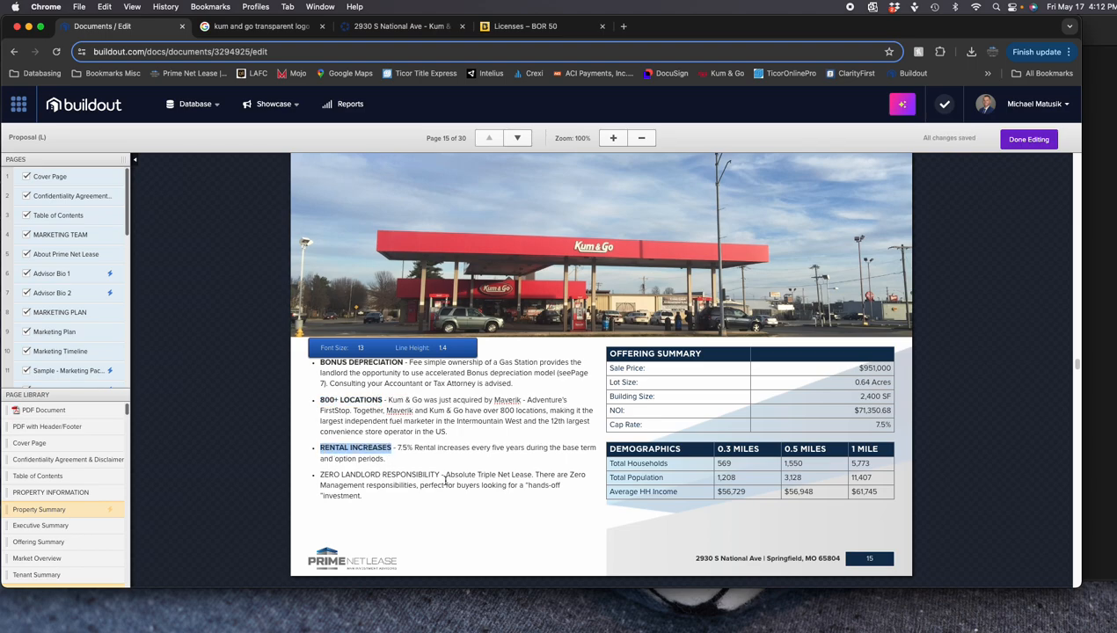
pyautogui.moveTo(439, 475); pyautogui.dragTo(314, 475)
pyautogui.press('super+b')
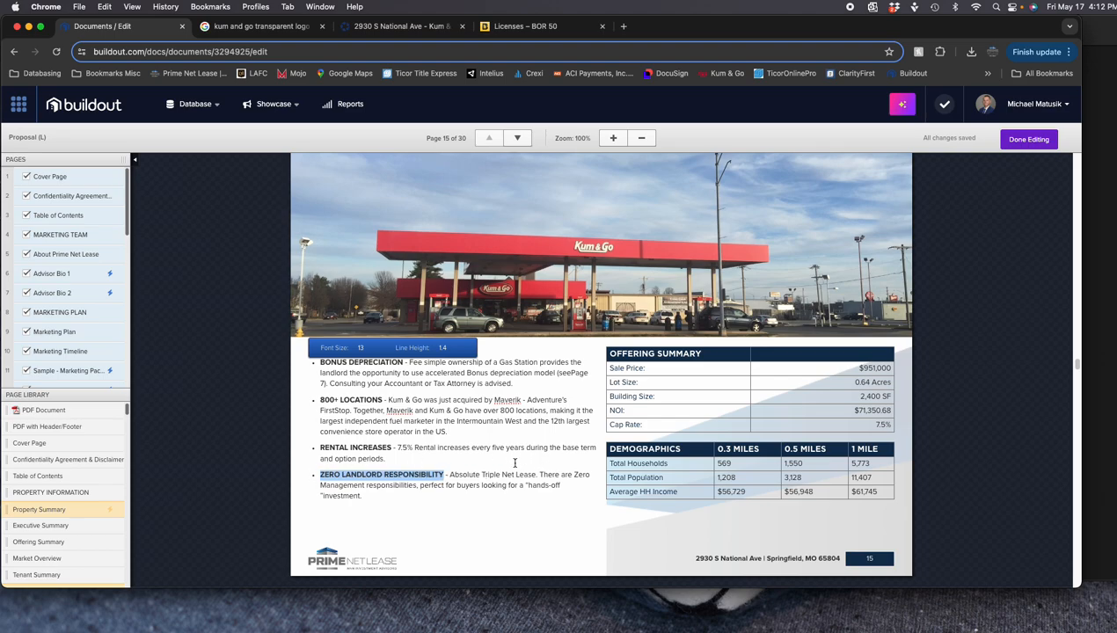
# Bold the Sale Price label and its amount in the Offering Summary table
pyautogui.moveTo(657, 371); pyautogui.dragTo(577, 365)
pyautogui.press('super+b')
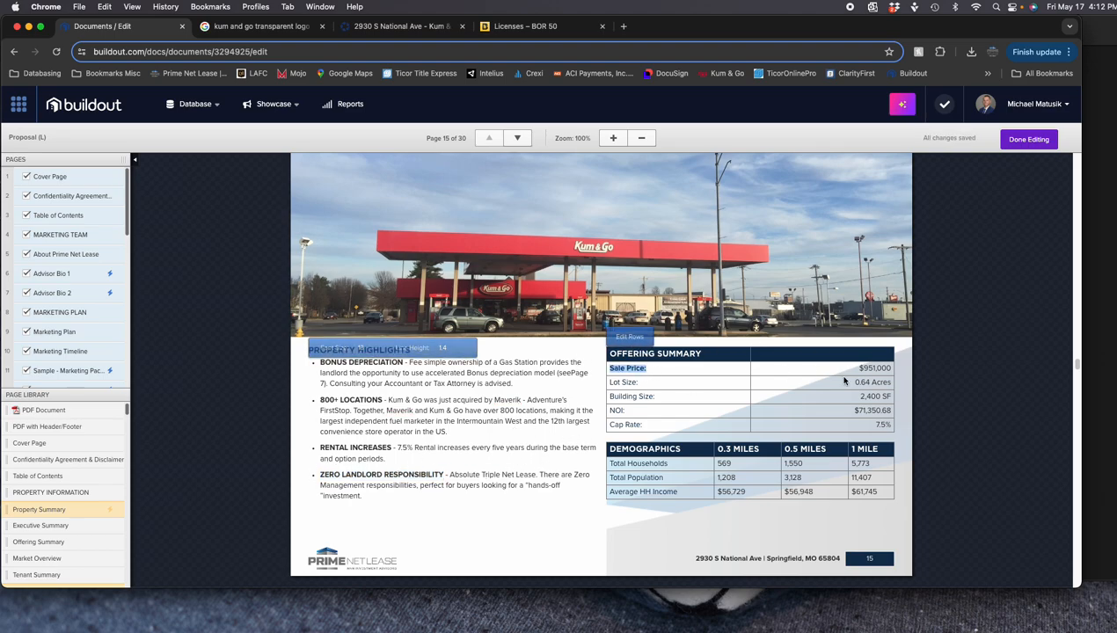
pyautogui.moveTo(844, 370); pyautogui.dragTo(937, 376)
pyautogui.press('super+b')
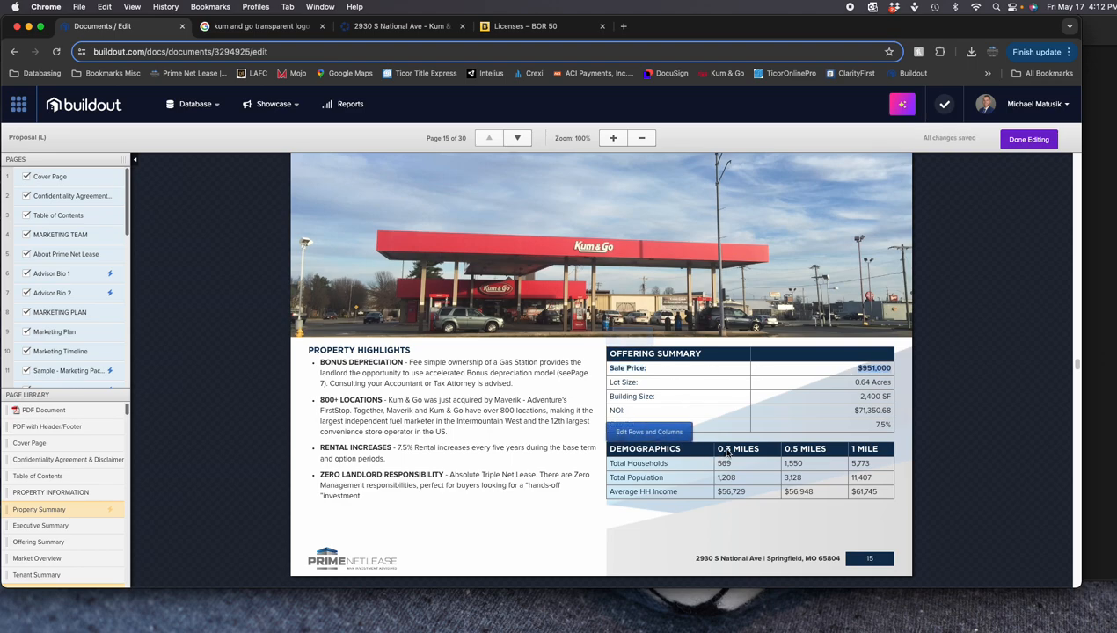
# Exclude the Complete Highlights page from the proposal
pyautogui.scroll(-1, 703, 361)
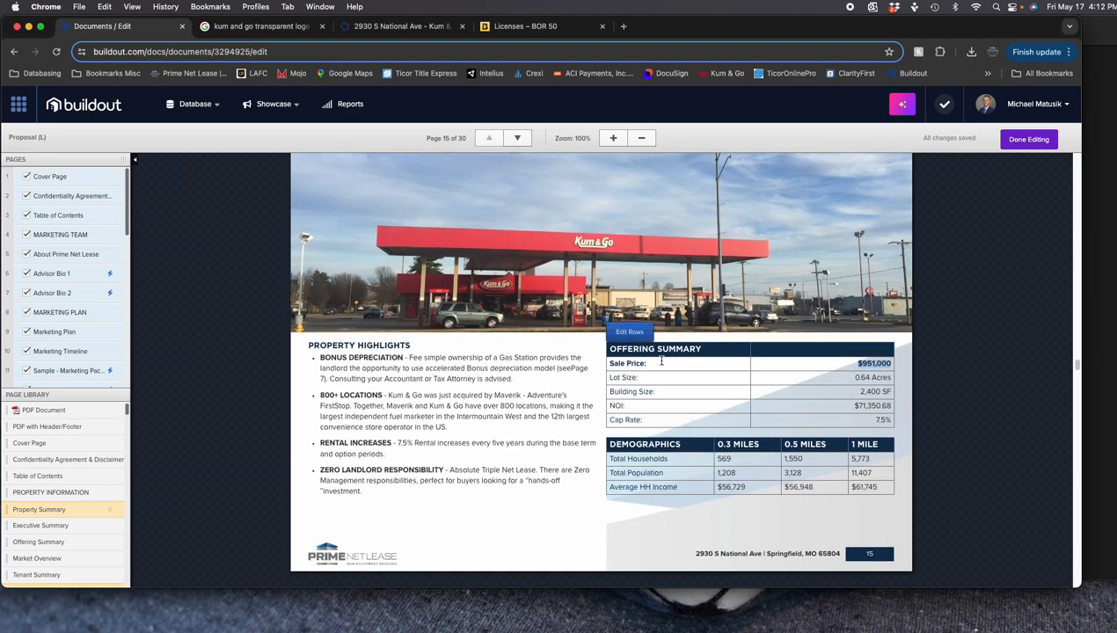
pyautogui.scroll(-5, 861, 378)
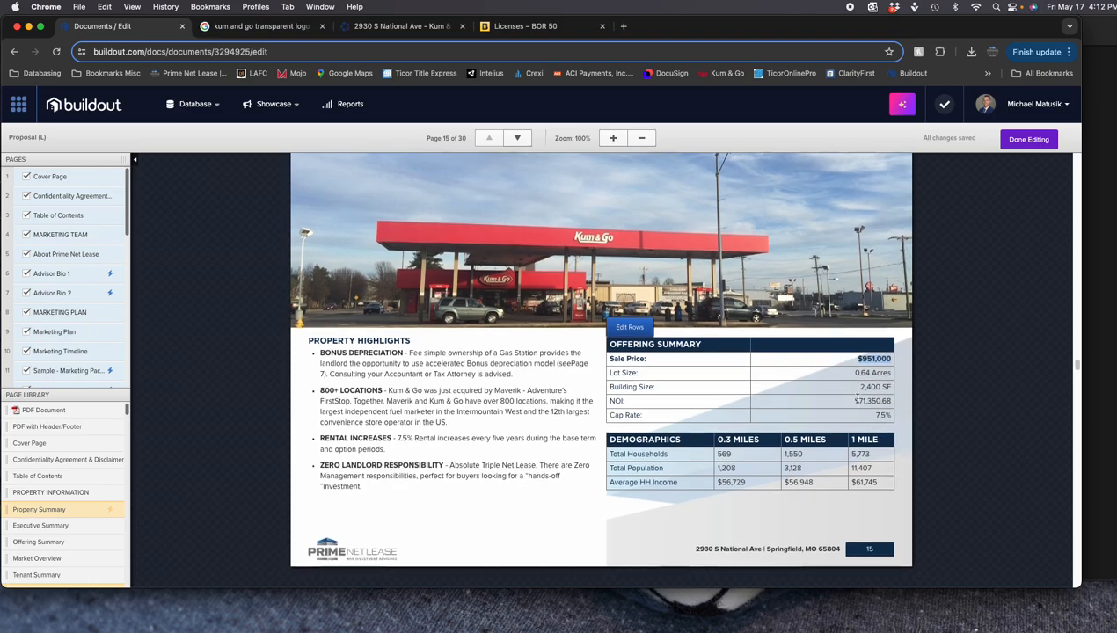
pyautogui.scroll(-4, 853, 400)
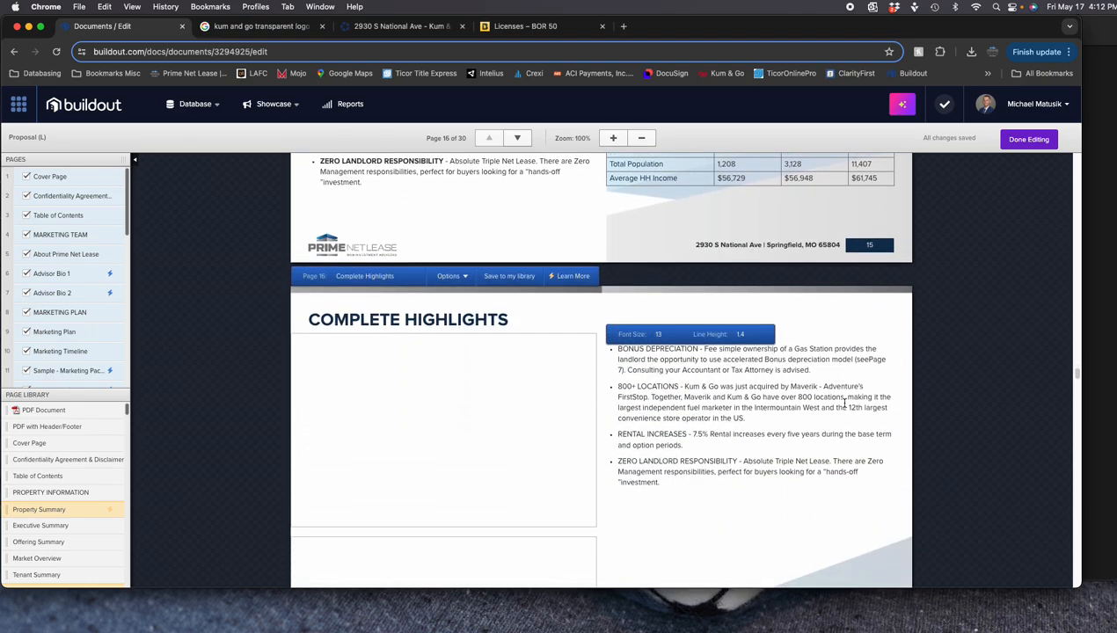
pyautogui.scroll(-2, 633, 442)
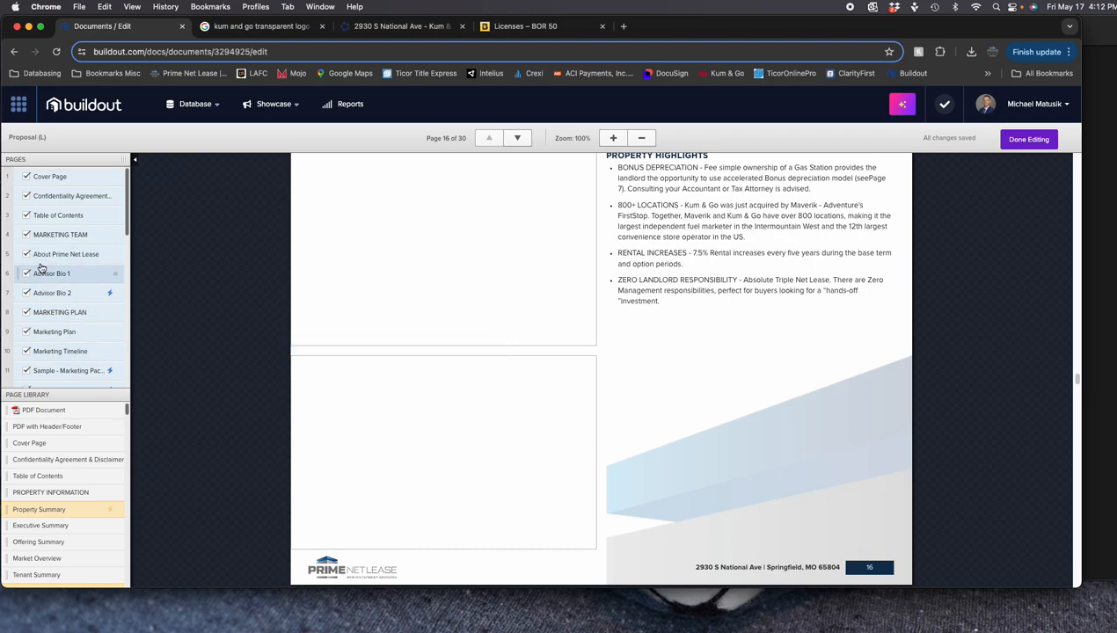
pyautogui.scroll(-1, 57, 304)
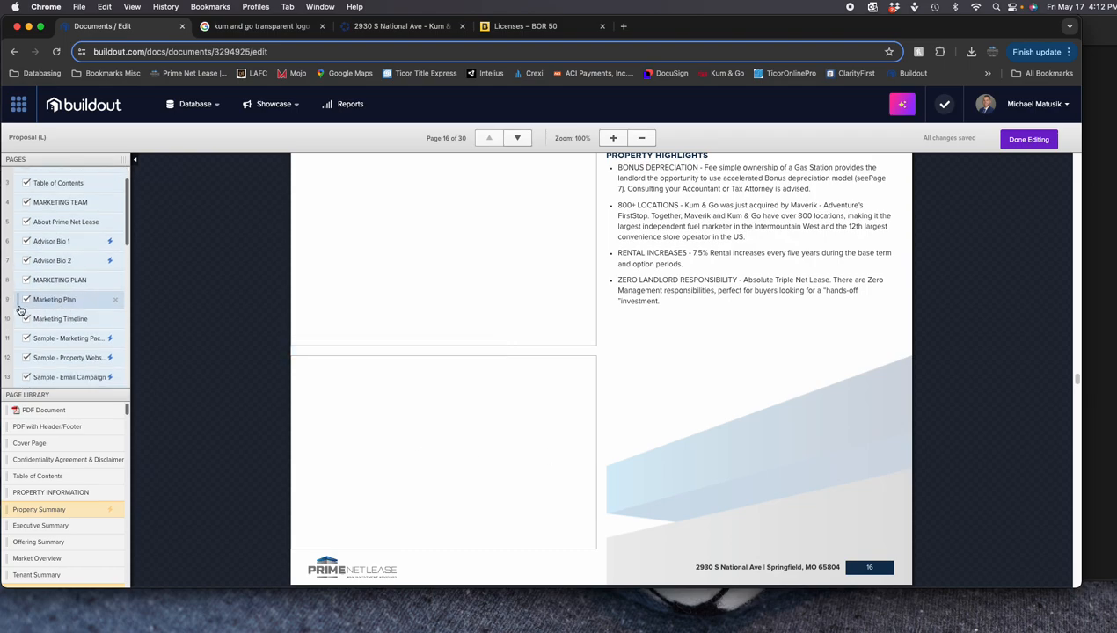
pyautogui.scroll(5, 439, 316)
pyautogui.scroll(2, 518, 292)
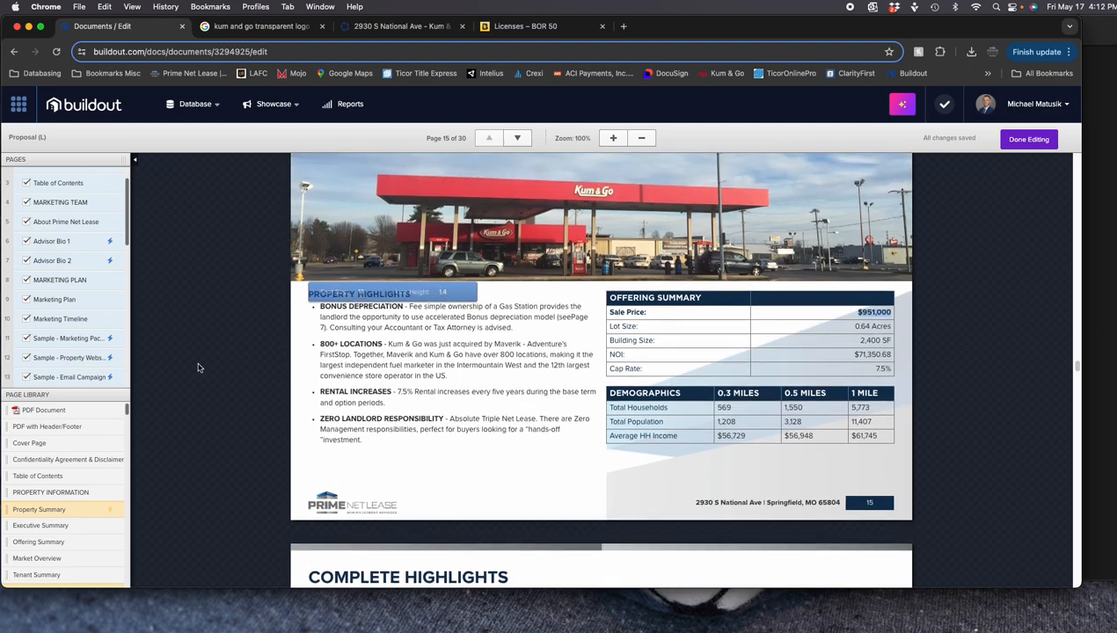
pyautogui.scroll(-9, 44, 279)
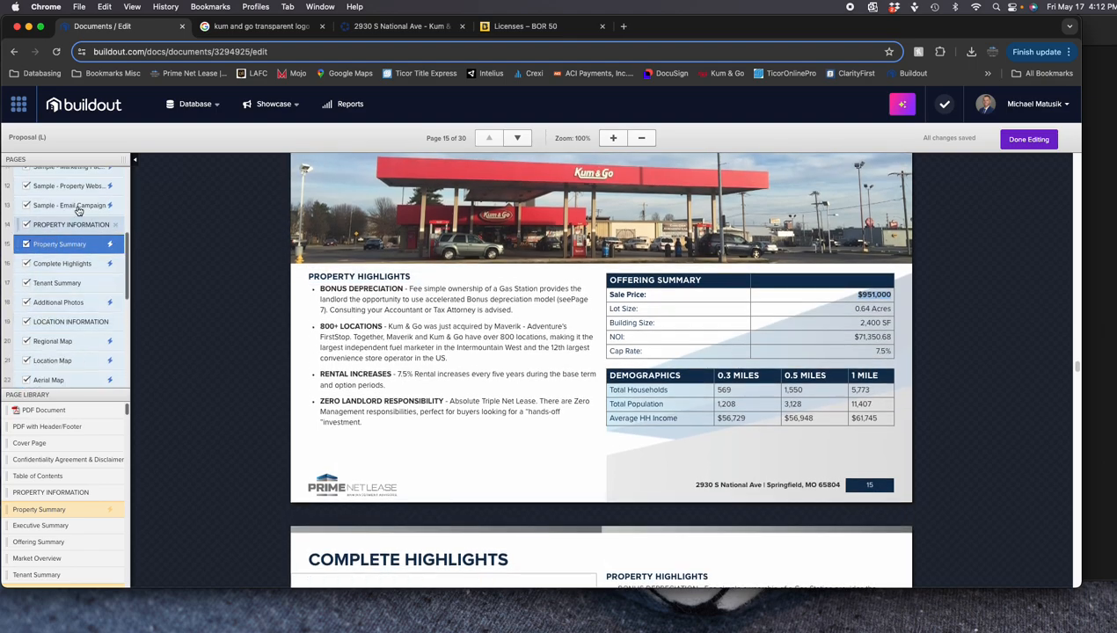
pyautogui.click(26, 264)
# Review the Kum & Go Tenant Summary page and browse the page library's saved tenant pages
pyautogui.scroll(-3, 399, 356)
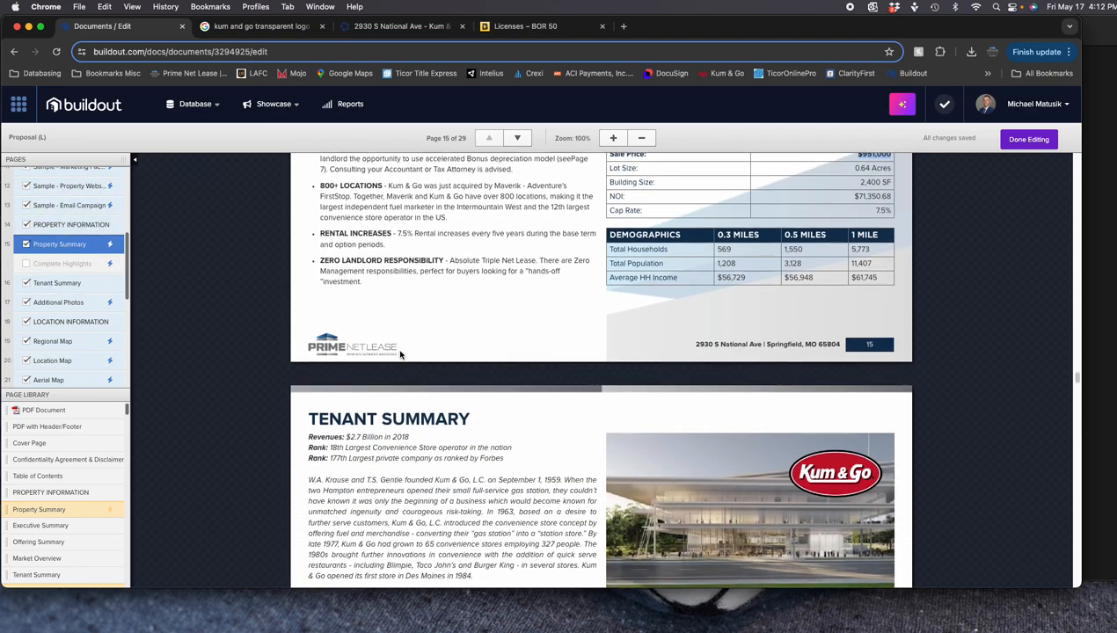
pyautogui.scroll(-1, 403, 400)
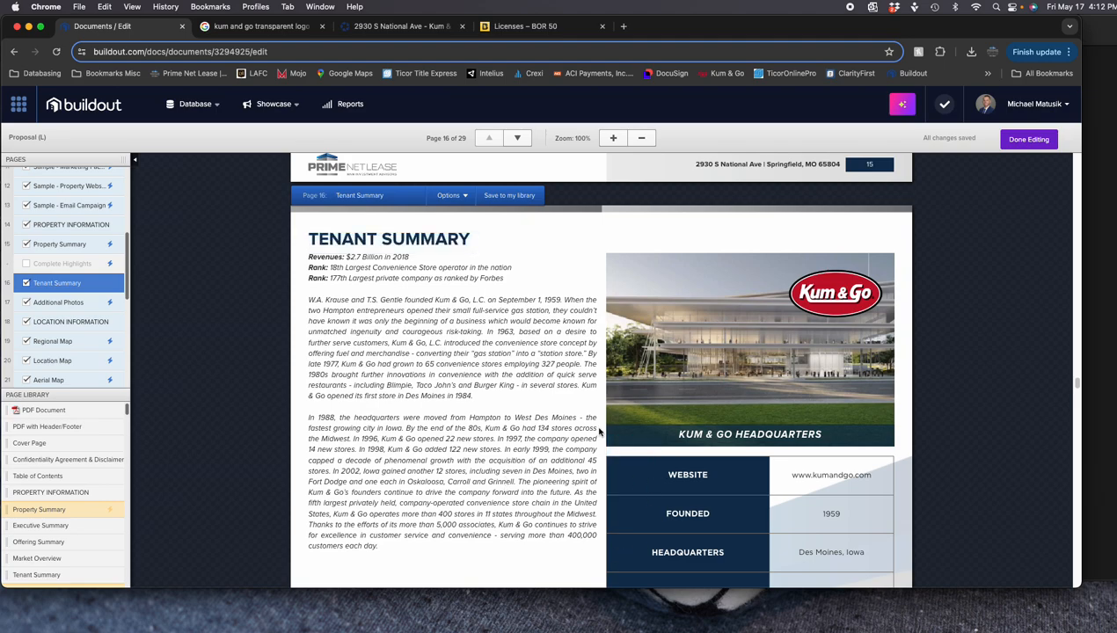
pyautogui.scroll(-1, 545, 395)
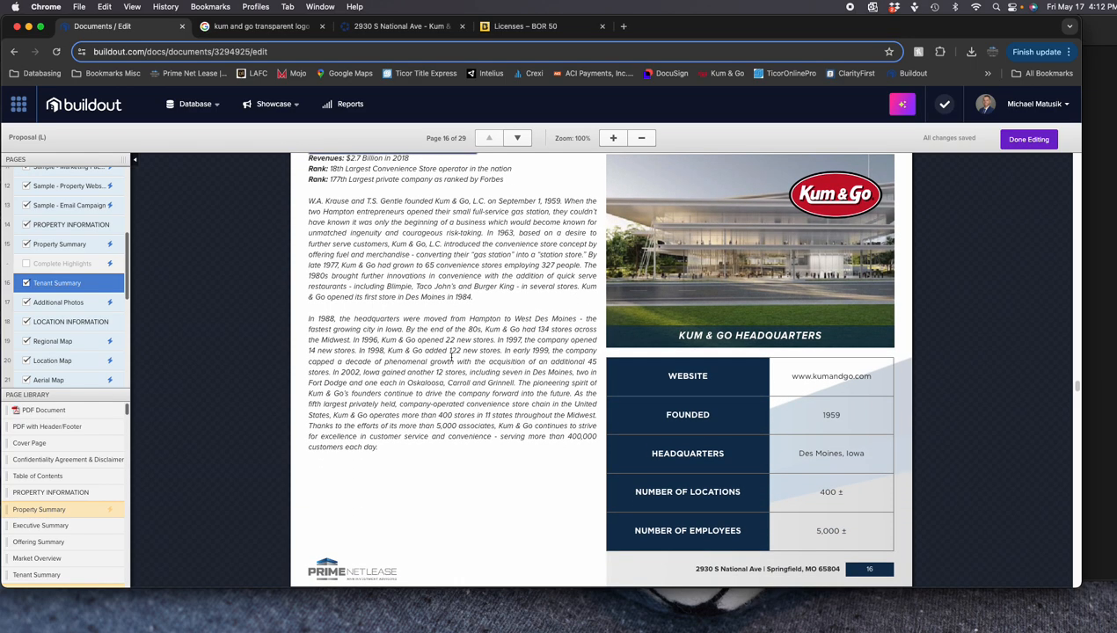
pyautogui.scroll(-10, 92, 469)
pyautogui.scroll(-10, 87, 460)
pyautogui.scroll(-2, 52, 477)
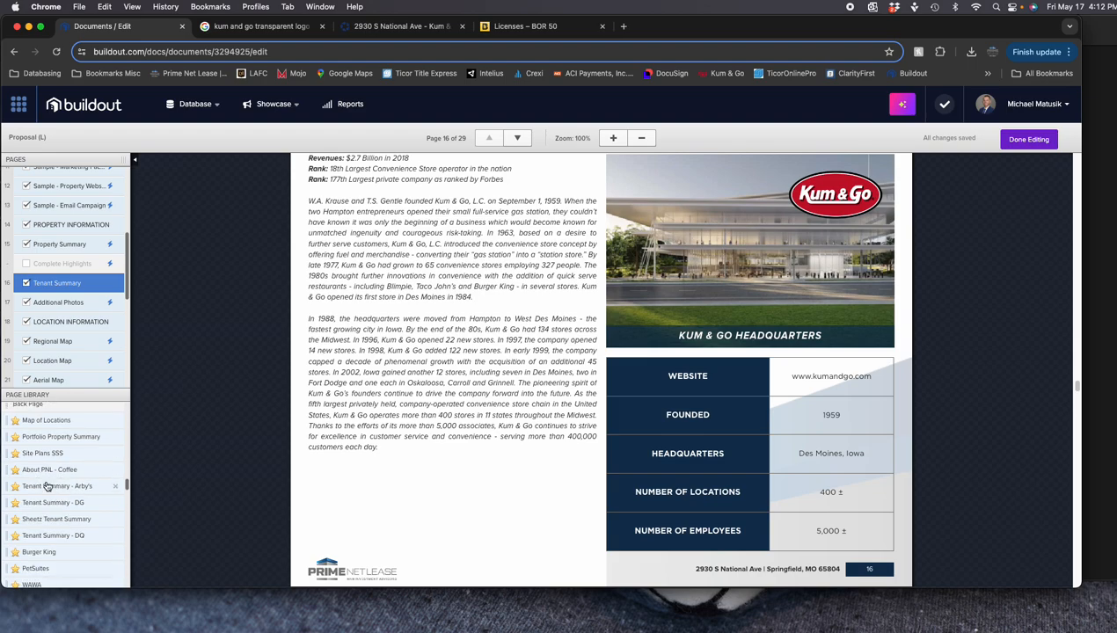
pyautogui.scroll(-4, 78, 502)
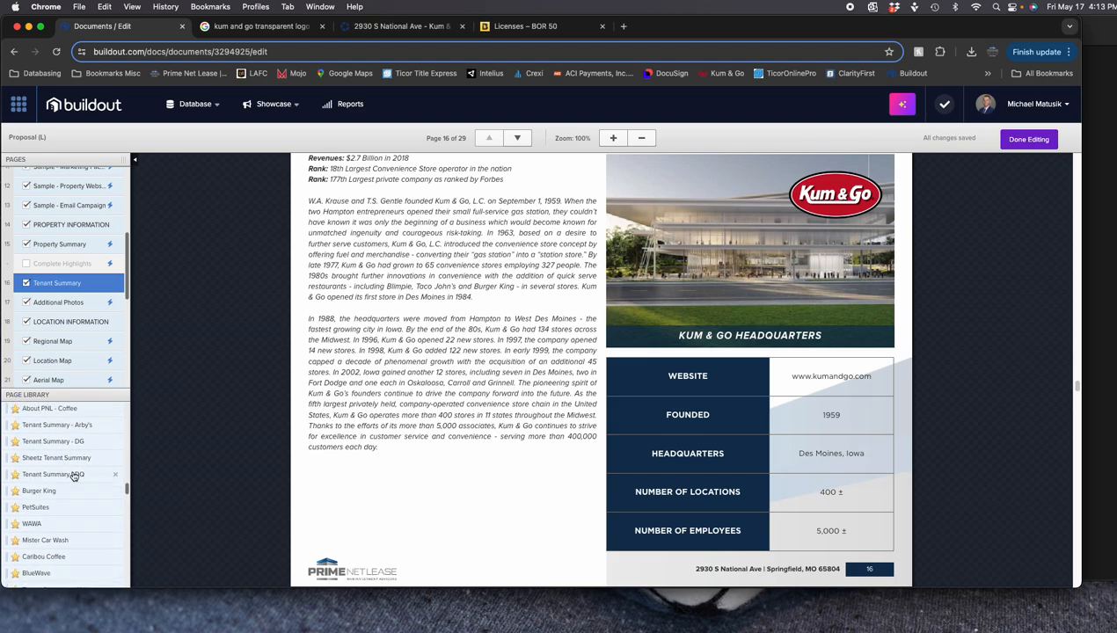
pyautogui.scroll(-10, 79, 540)
pyautogui.scroll(-10, 68, 527)
pyautogui.scroll(-4, 72, 524)
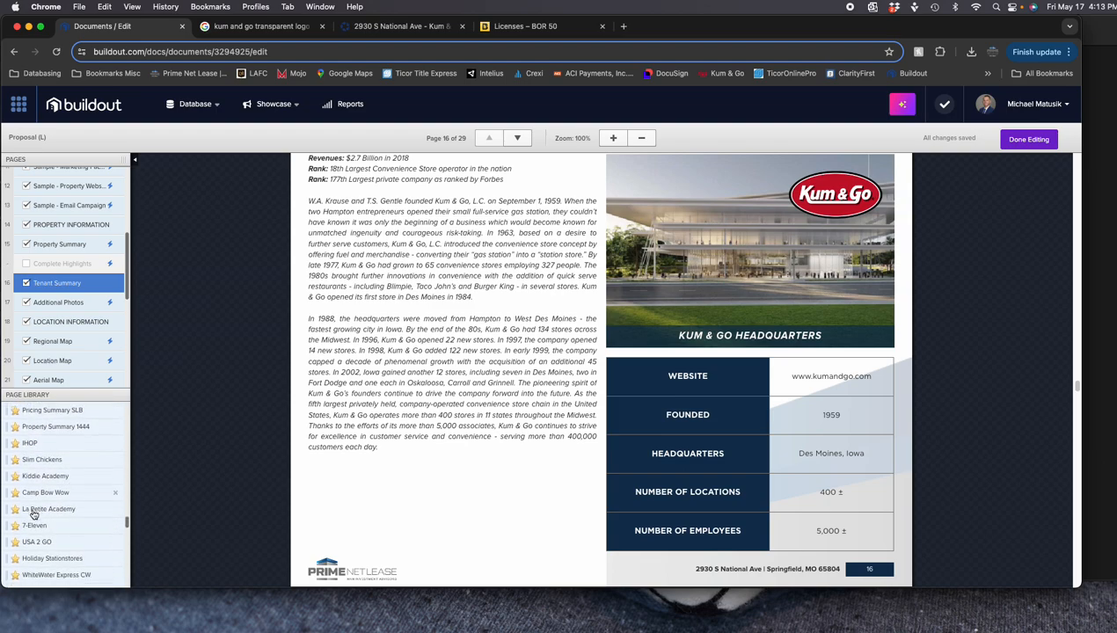
pyautogui.scroll(-5, 33, 515)
pyautogui.scroll(-5, 33, 515)
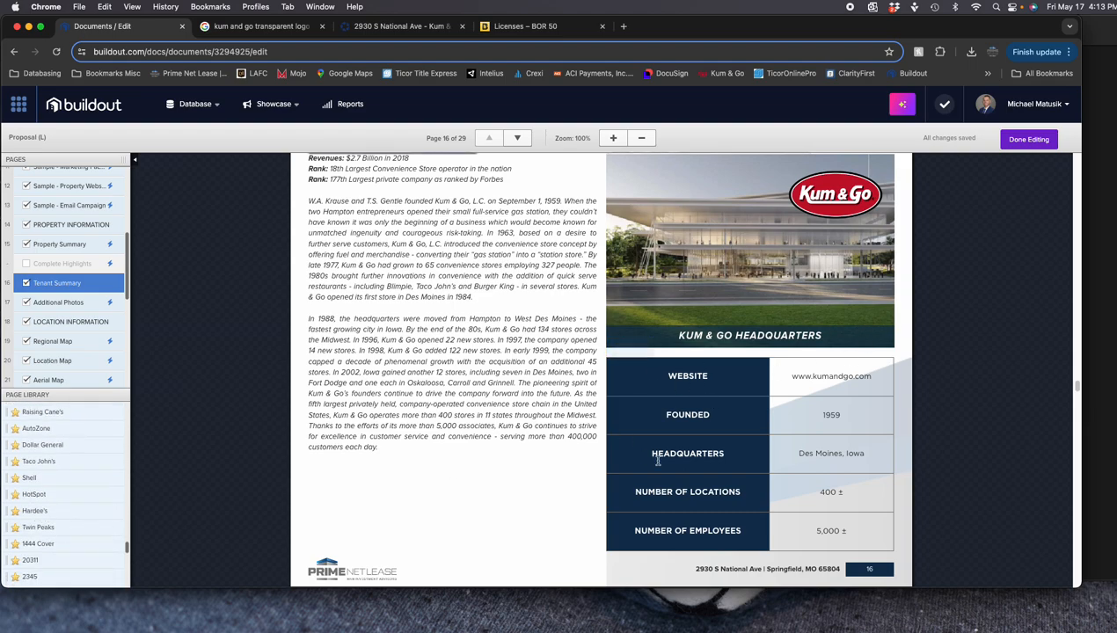
# Check the Tenant Summary page's company history, headquarters image and company facts table
pyautogui.scroll(1, 753, 501)
pyautogui.scroll(2, 753, 502)
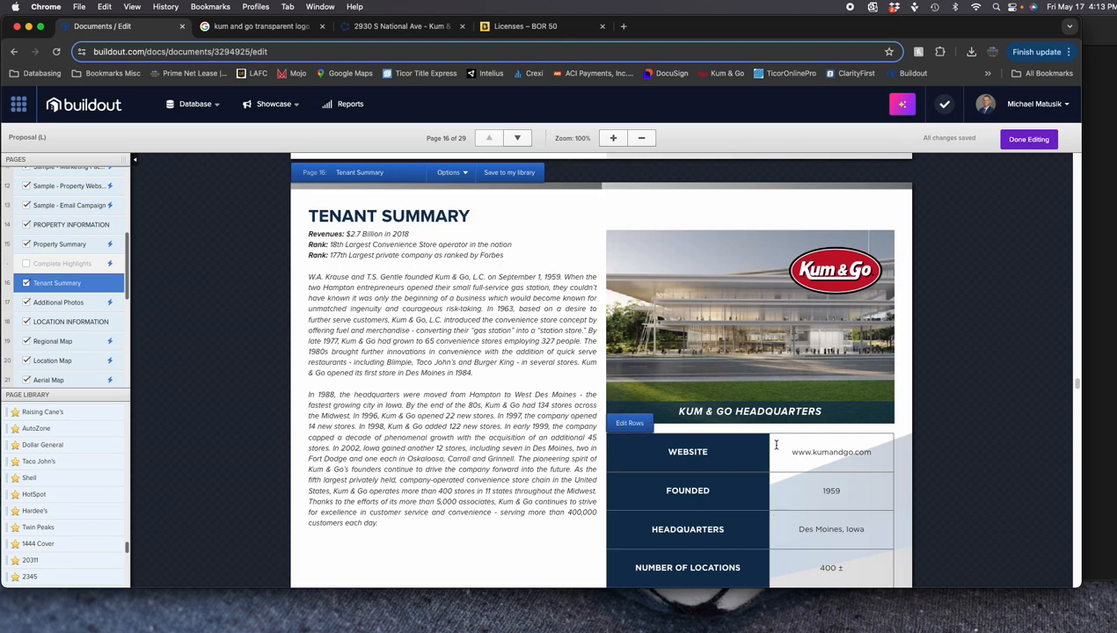
pyautogui.scroll(-3, 807, 383)
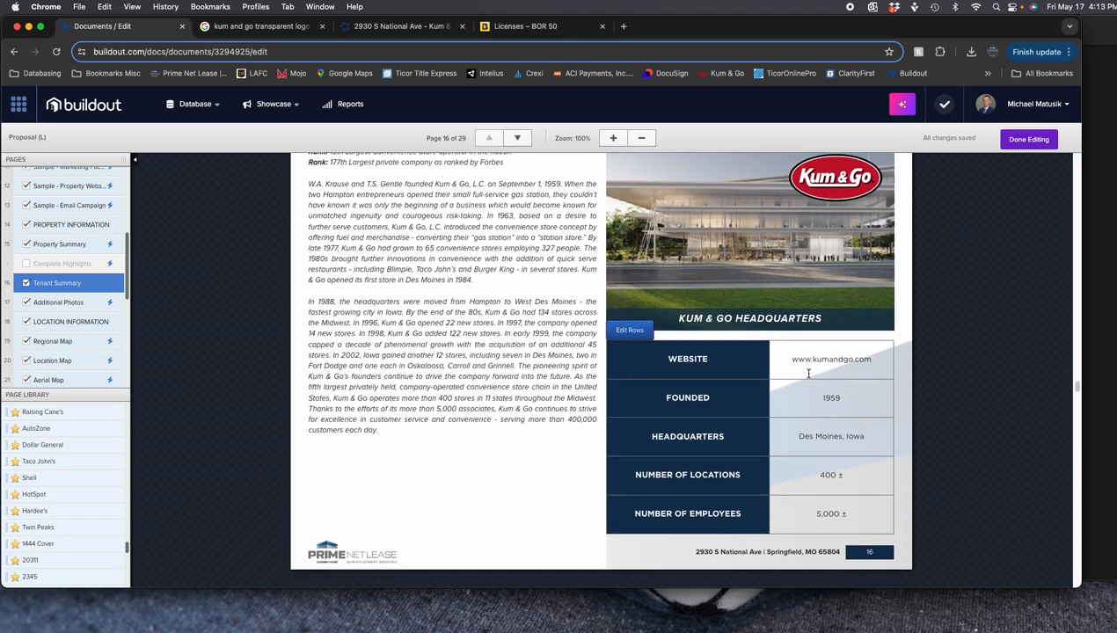
pyautogui.scroll(6, 666, 361)
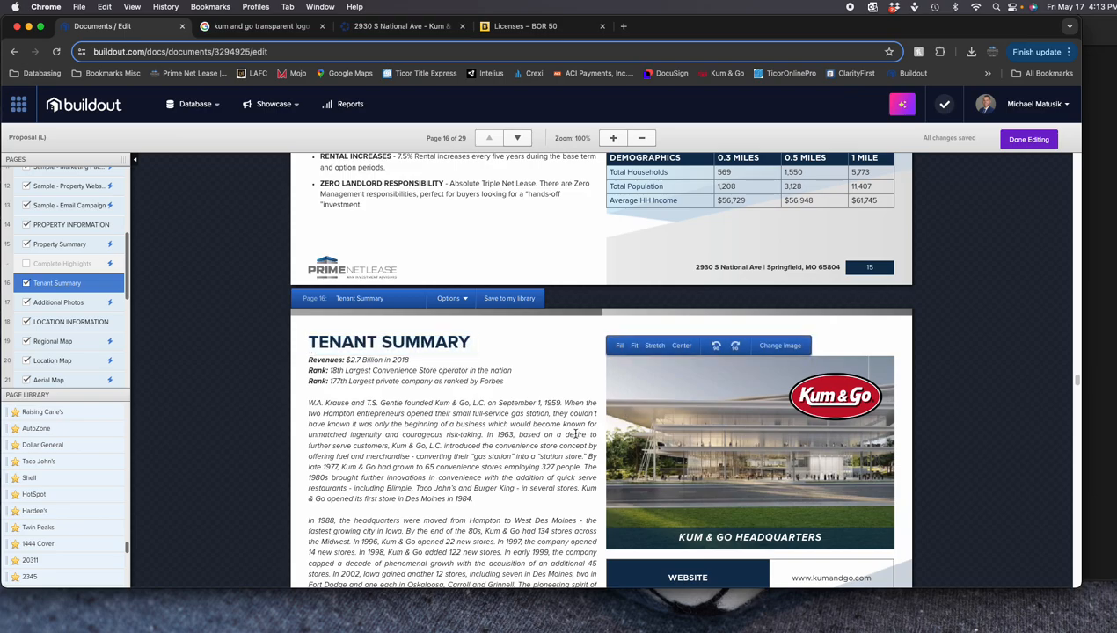
pyautogui.scroll(-9, 635, 472)
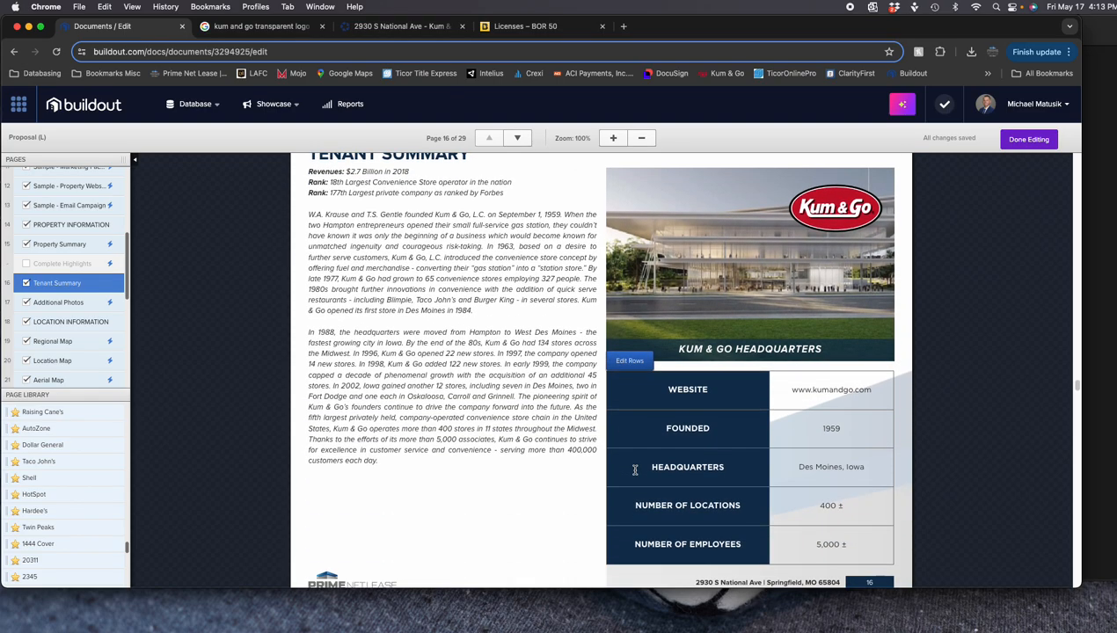
pyautogui.scroll(3, 635, 472)
pyautogui.scroll(-5, 634, 468)
pyautogui.scroll(3, 692, 380)
pyautogui.scroll(1, 681, 361)
# Exclude the Additional Photos page from the proposal
pyautogui.scroll(-6, 415, 369)
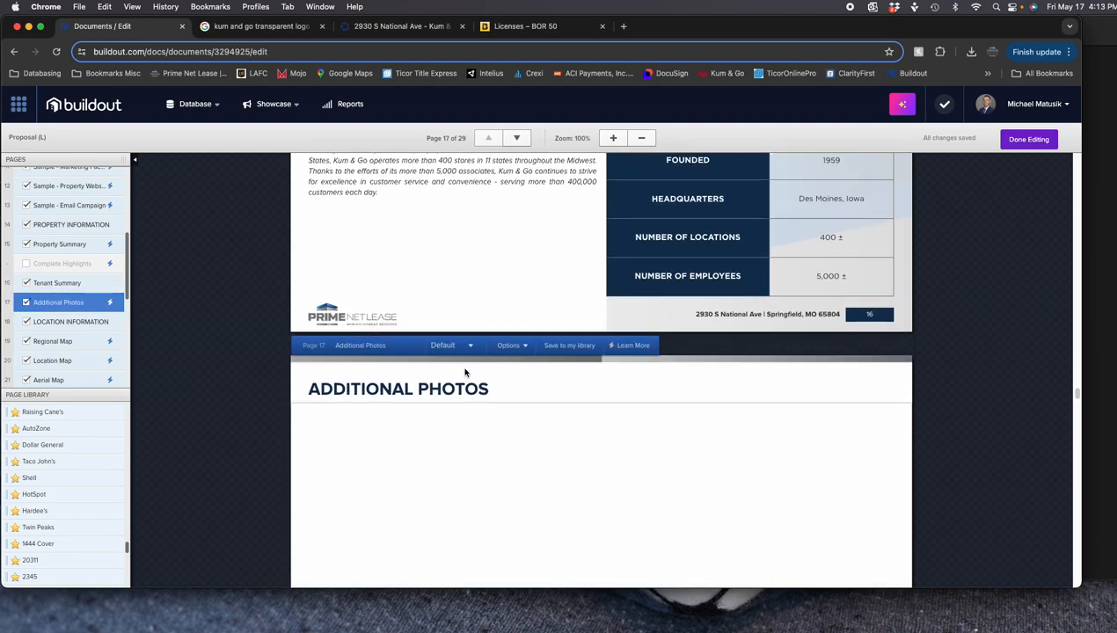
pyautogui.click(27, 303)
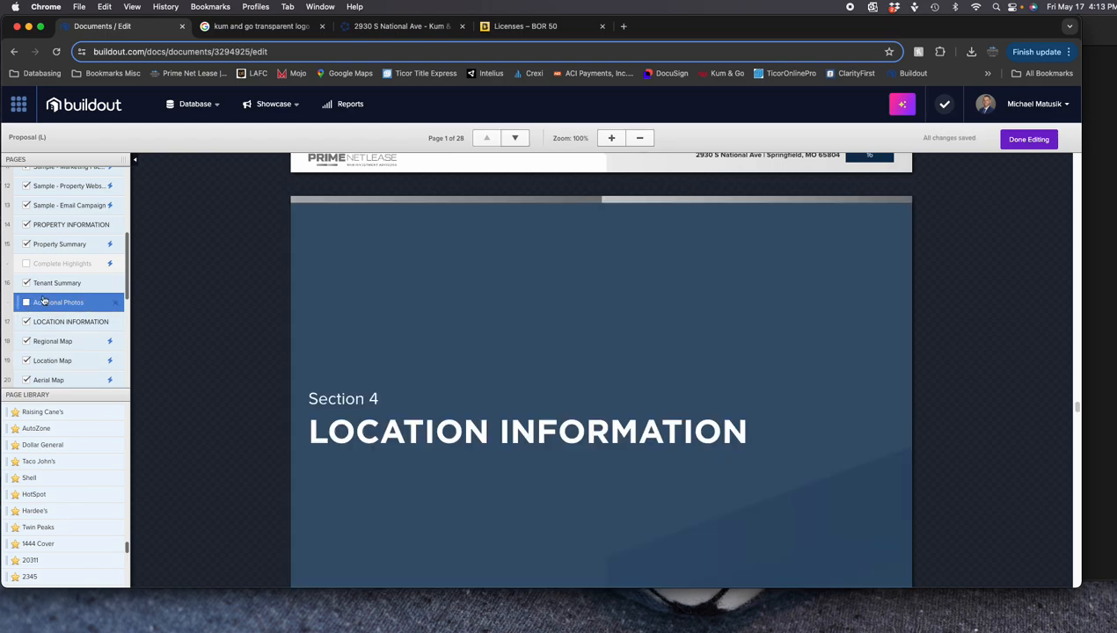
# Set the Regional Map page's map zoom level to 9, and adjust it to 10
pyautogui.scroll(-3, 88, 325)
pyautogui.scroll(-5, 497, 409)
pyautogui.scroll(-3, 493, 419)
pyautogui.scroll(3, 489, 418)
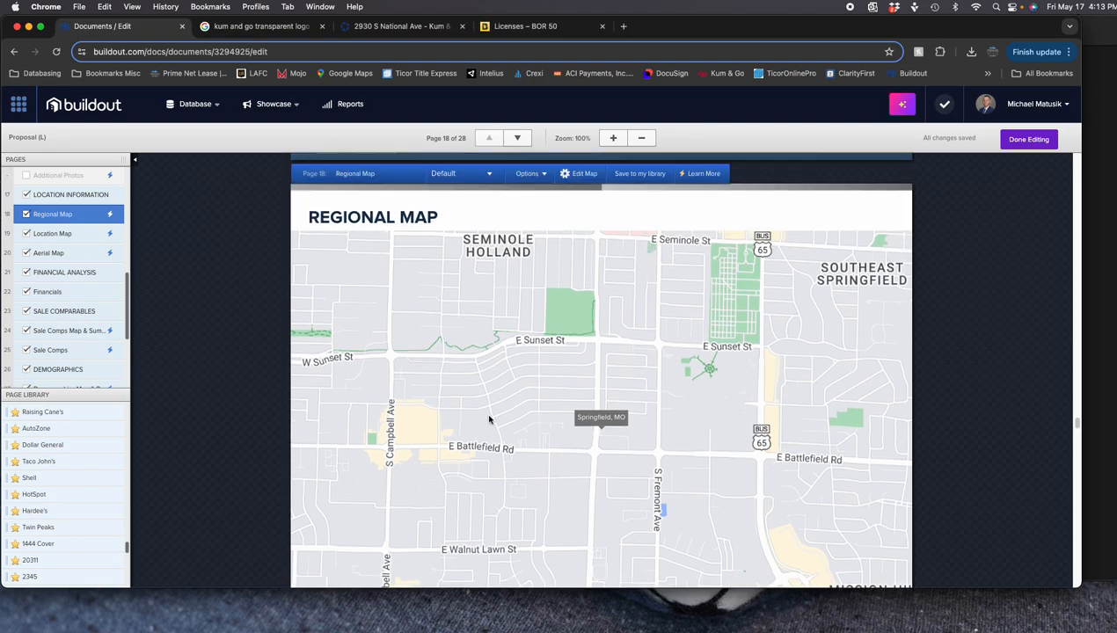
pyautogui.scroll(-2, 513, 390)
pyautogui.scroll(2, 513, 390)
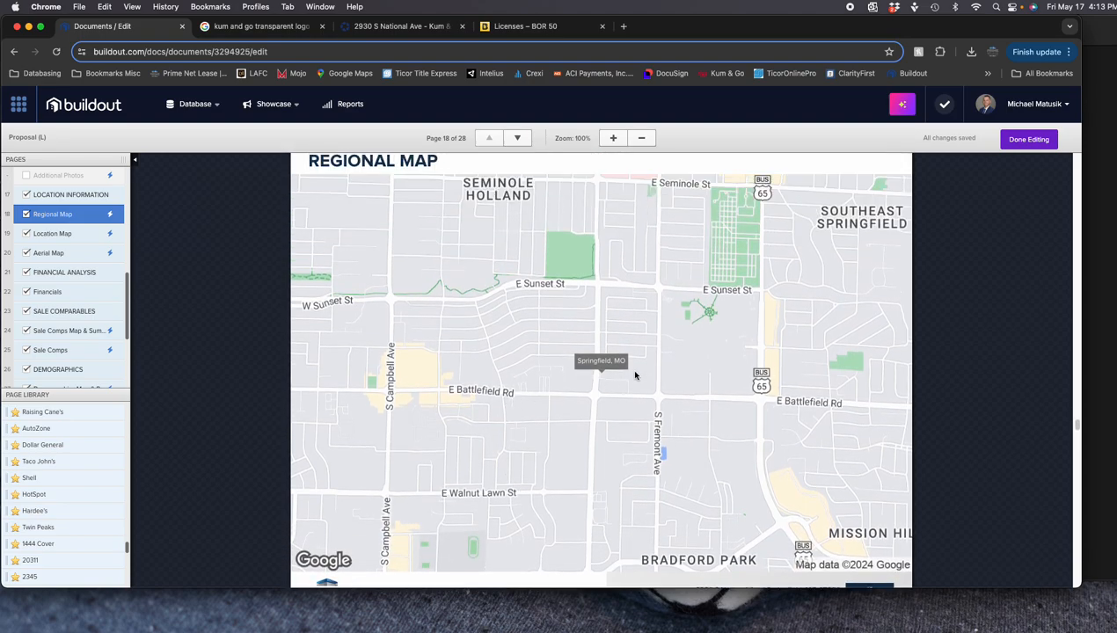
pyautogui.scroll(4, 568, 391)
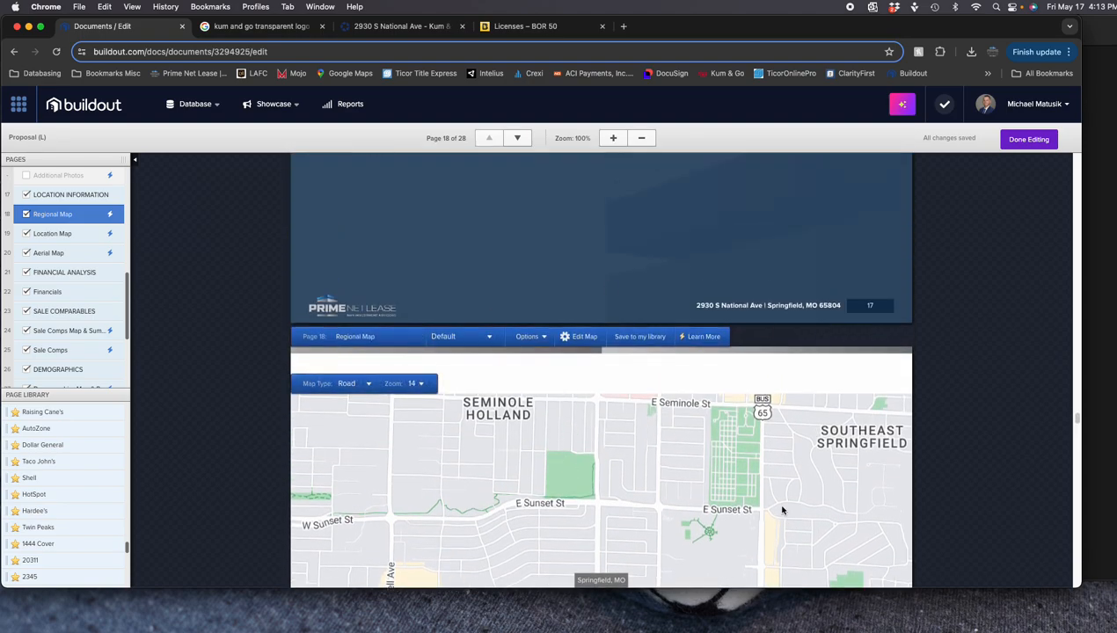
pyautogui.scroll(-3, 787, 512)
pyautogui.scroll(-2, 547, 352)
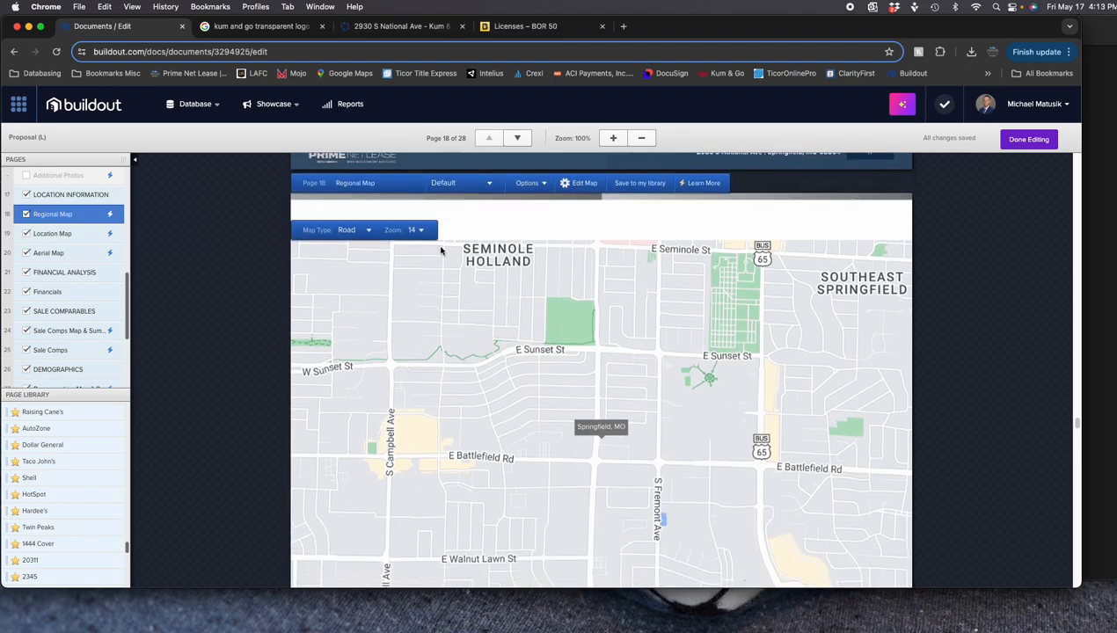
pyautogui.click(415, 230)
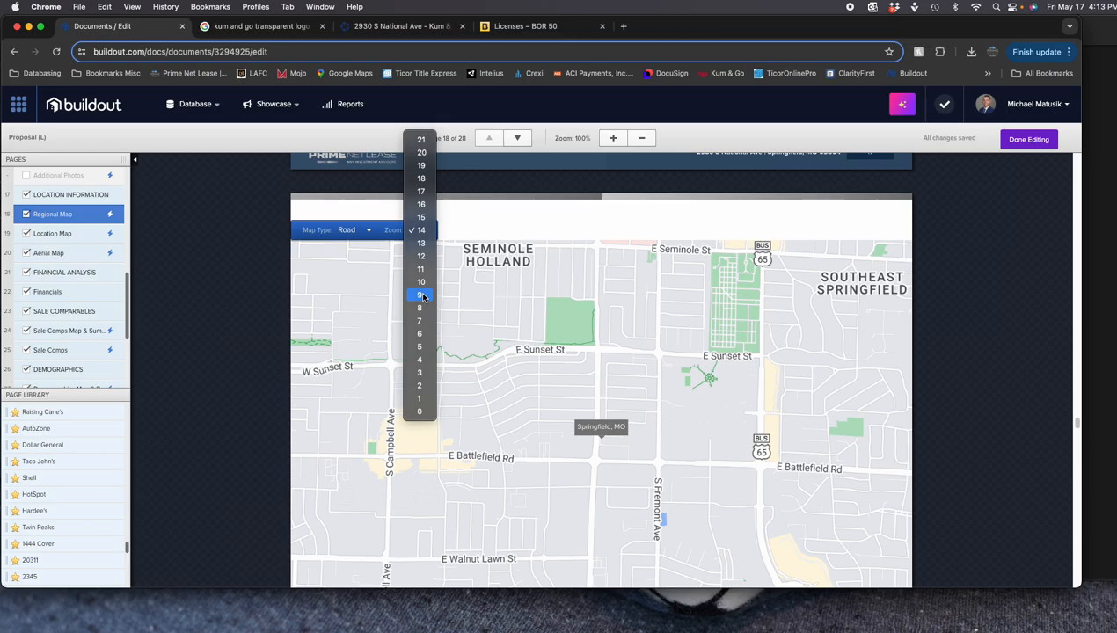
pyautogui.click(422, 294)
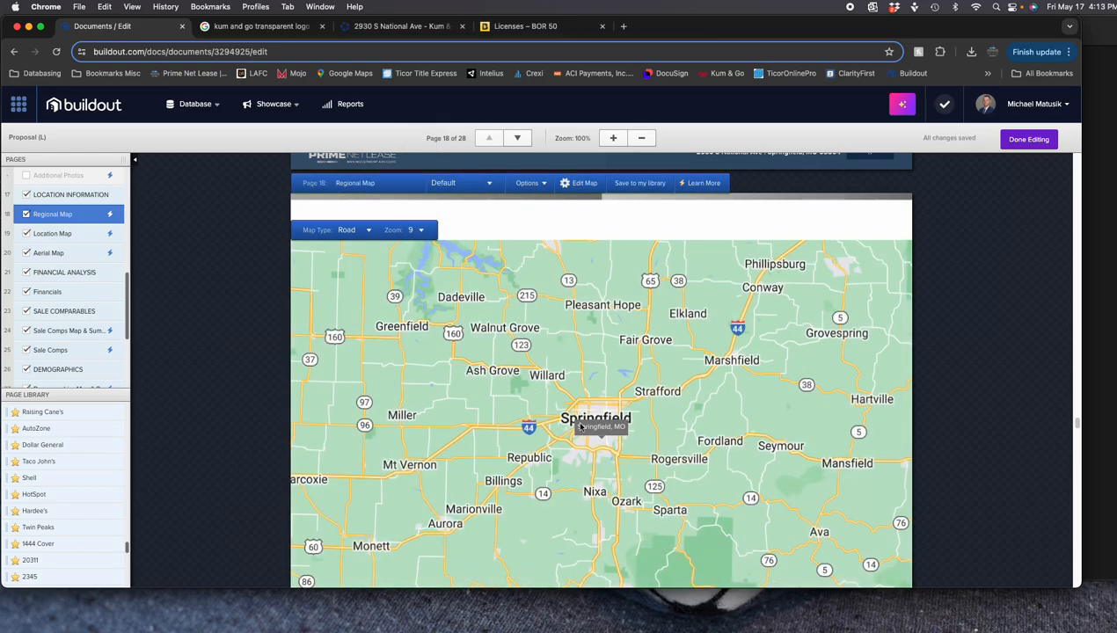
pyautogui.click(420, 229)
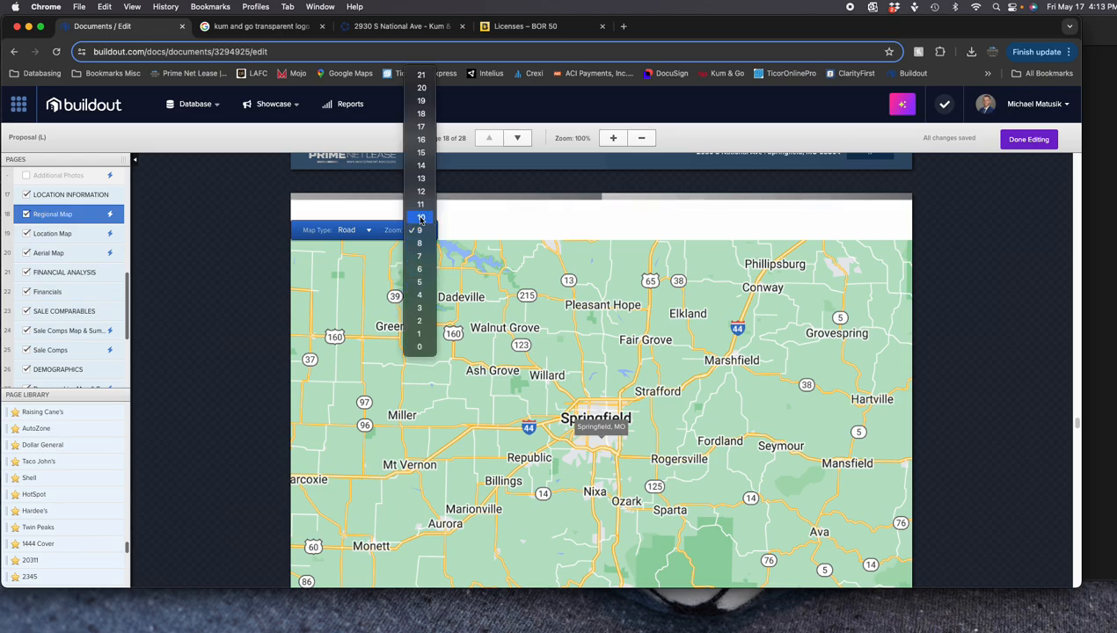
pyautogui.click(421, 219)
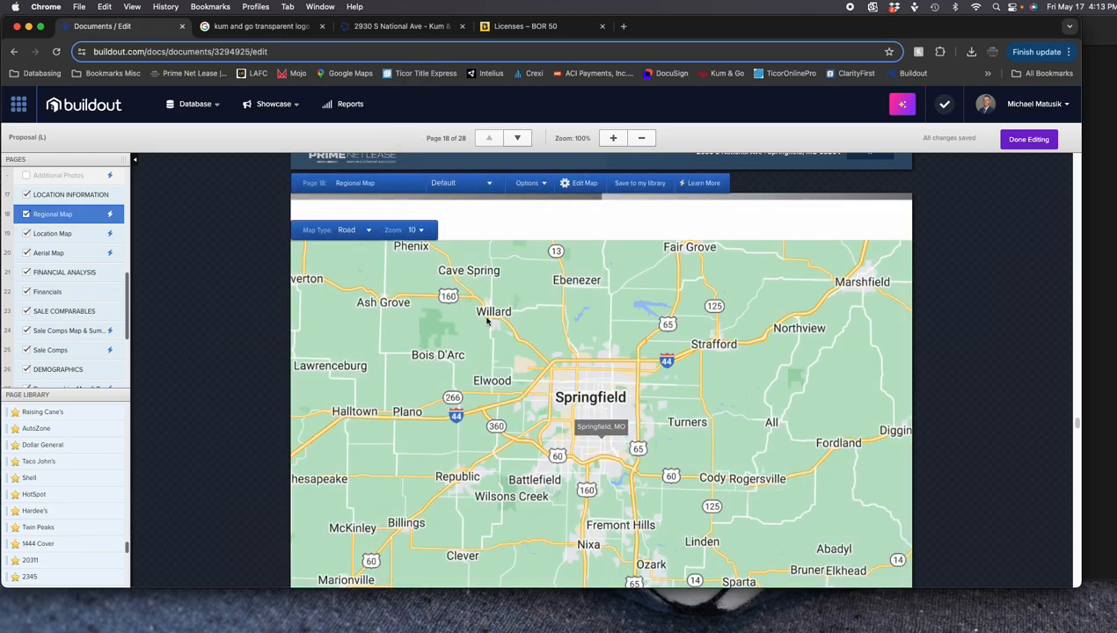
# Try zoom level 11 on the Regional Map, and return it to 10
pyautogui.click(421, 231)
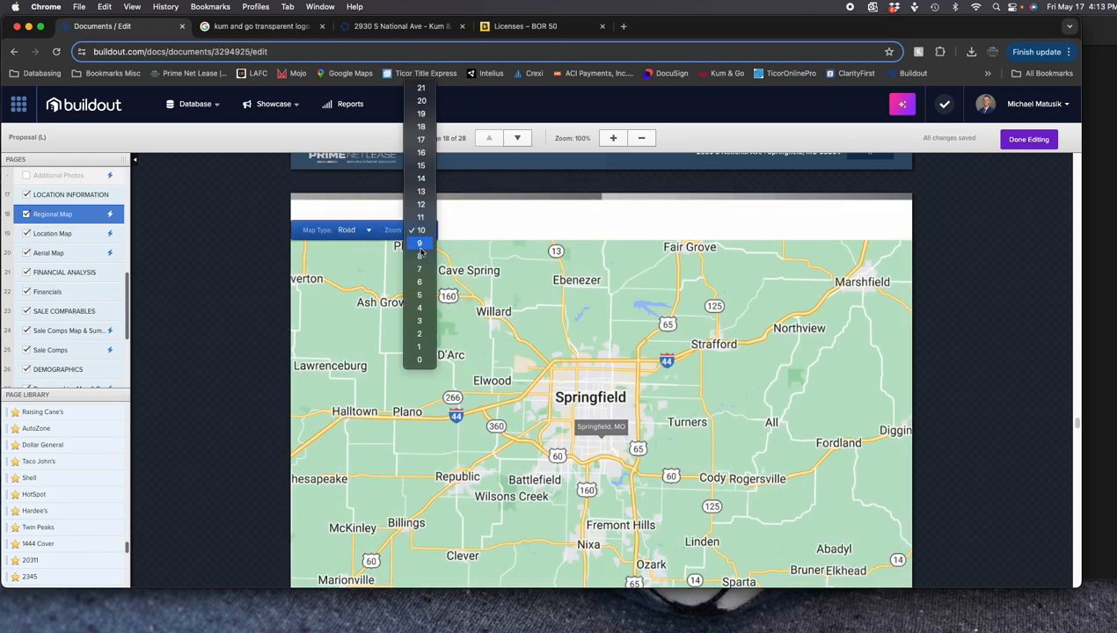
pyautogui.click(667, 280)
pyautogui.click(422, 229)
pyautogui.click(420, 217)
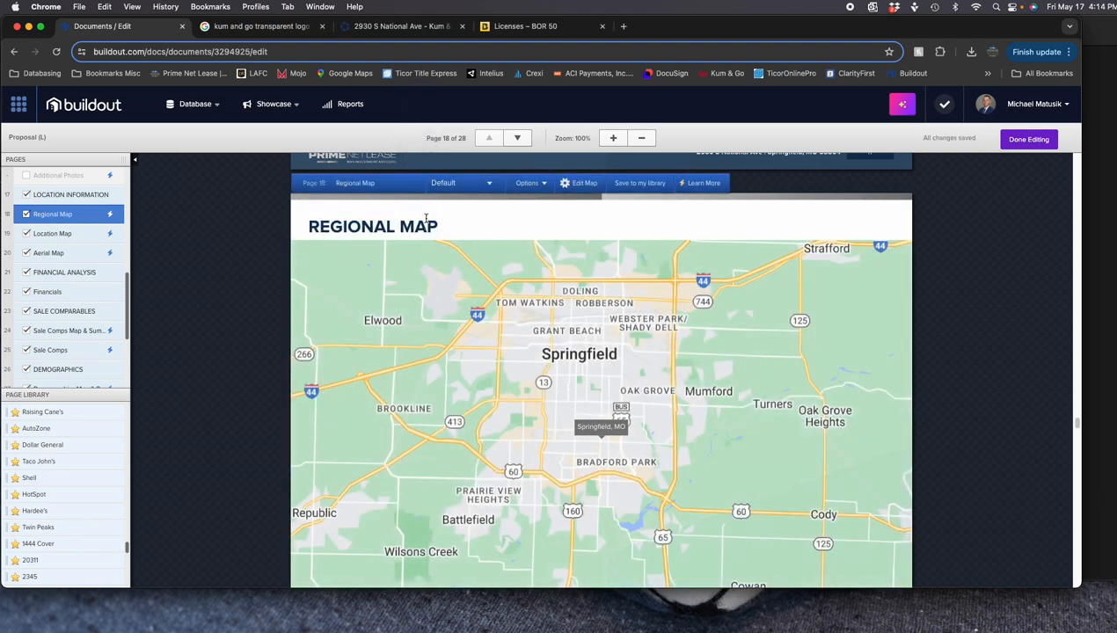
pyautogui.click(423, 230)
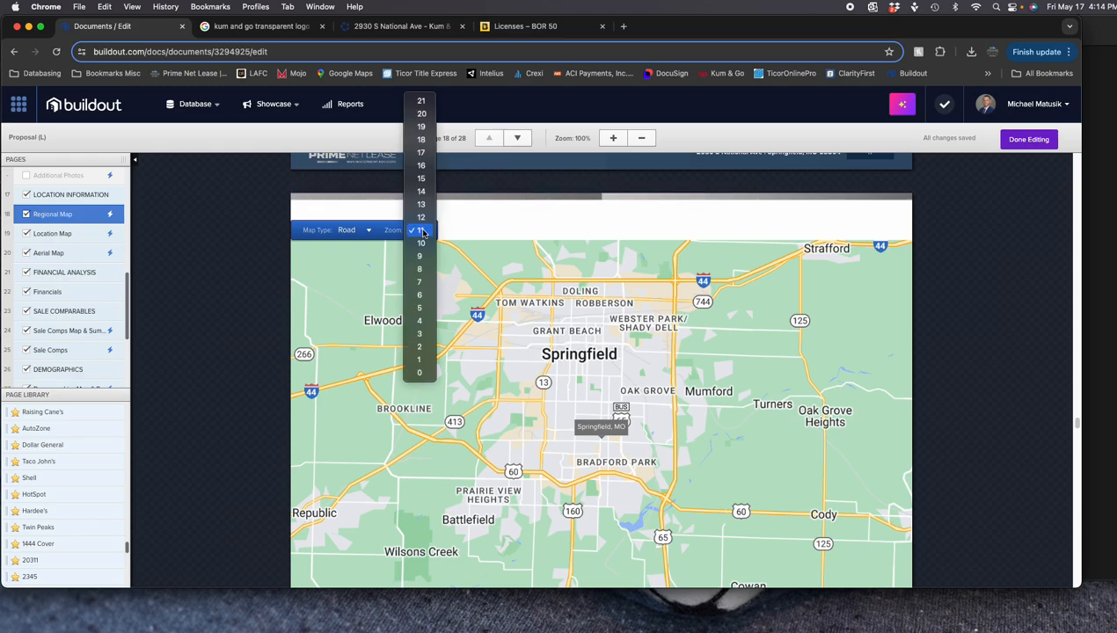
pyautogui.click(421, 244)
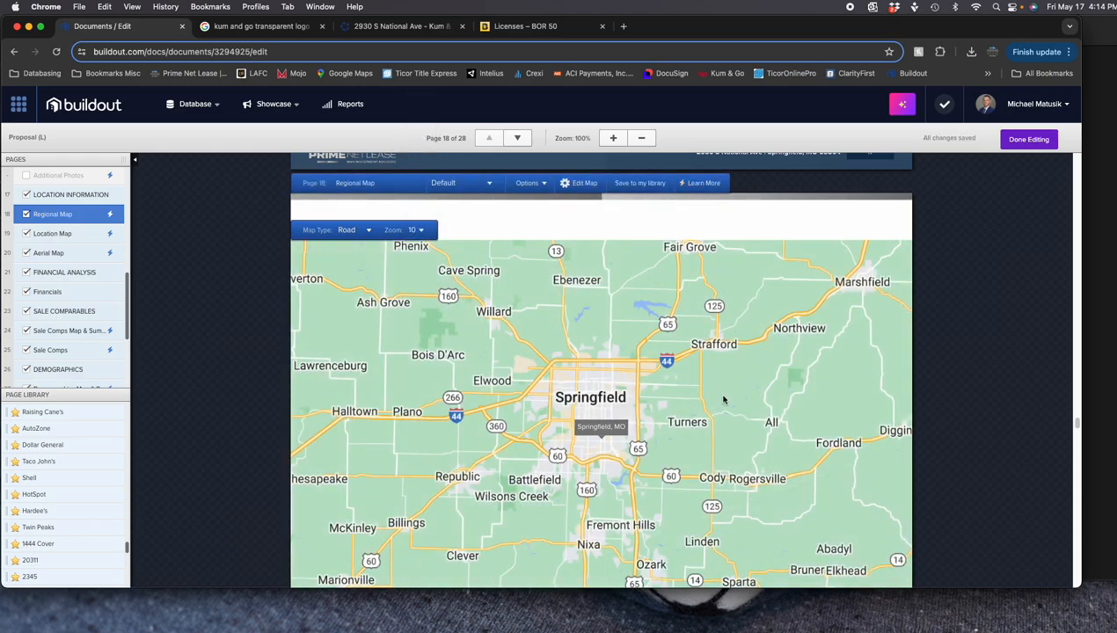
# Change the Regional Map's map marker to the company marker
pyautogui.scroll(-1, 594, 422)
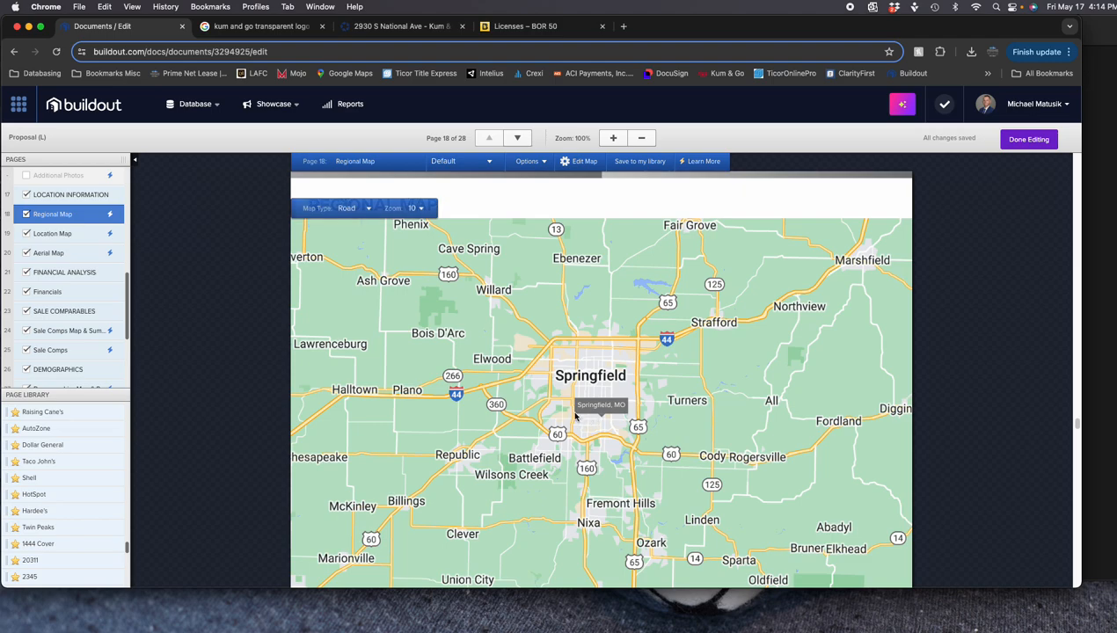
pyautogui.click(527, 161)
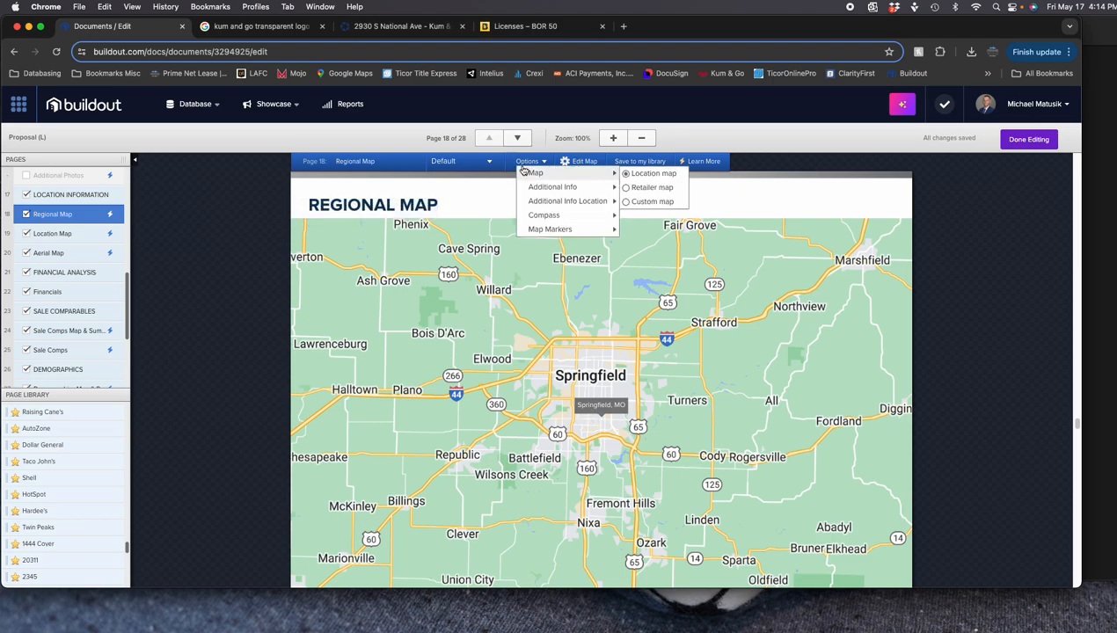
pyautogui.moveTo(555, 229)
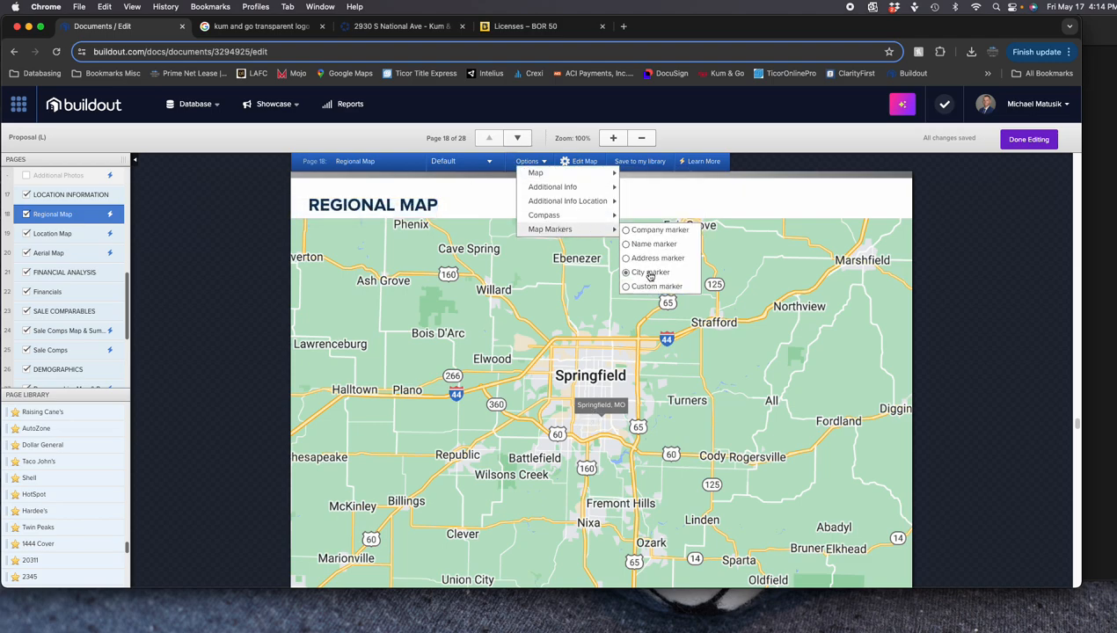
pyautogui.click(646, 229)
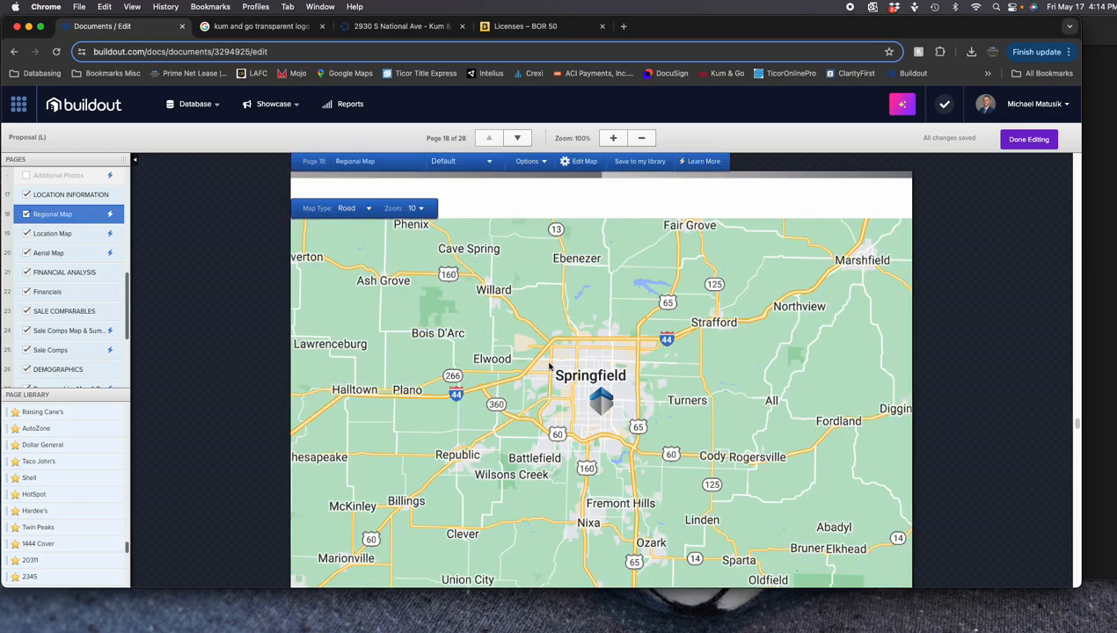
# Check the Location Map page and its additional info, compass and map marker options
pyautogui.scroll(-2, 536, 369)
pyautogui.scroll(-10, 447, 334)
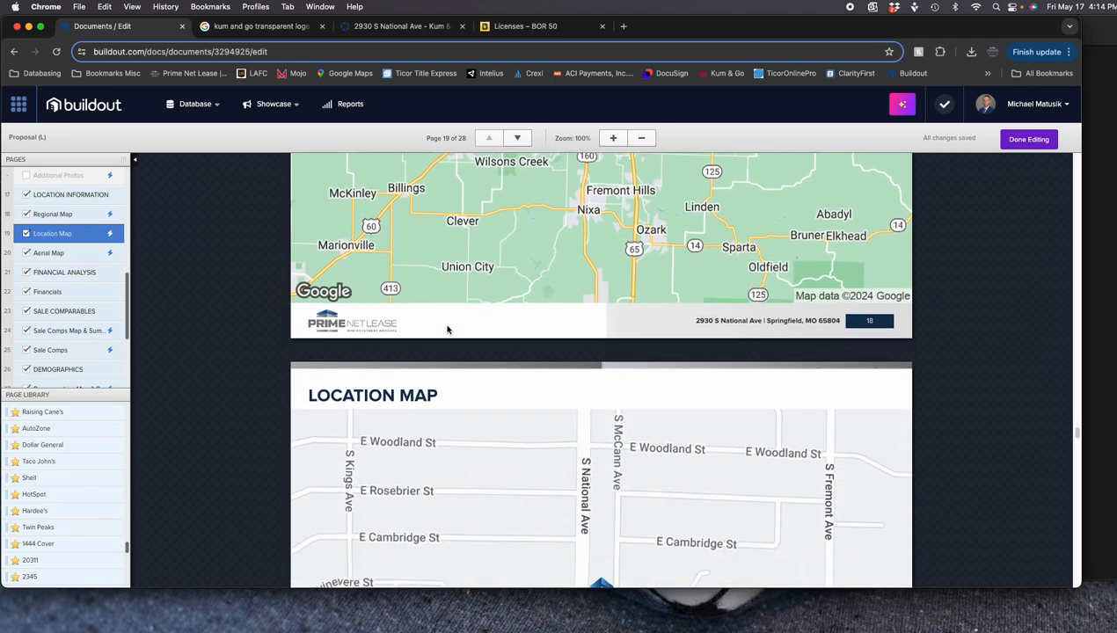
pyautogui.scroll(3, 453, 331)
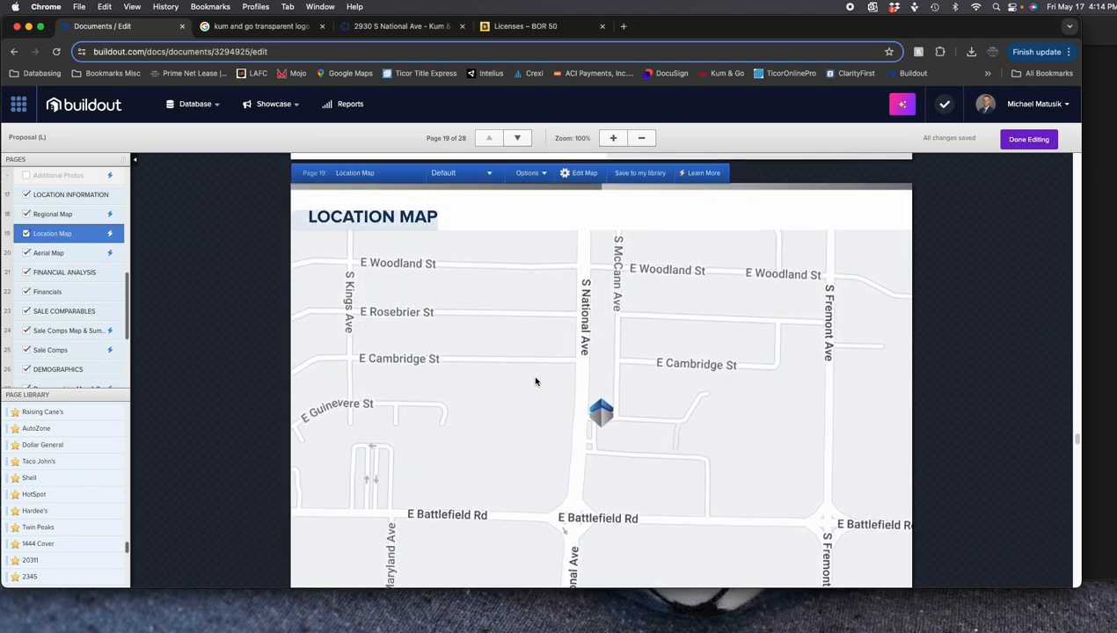
pyautogui.click(542, 176)
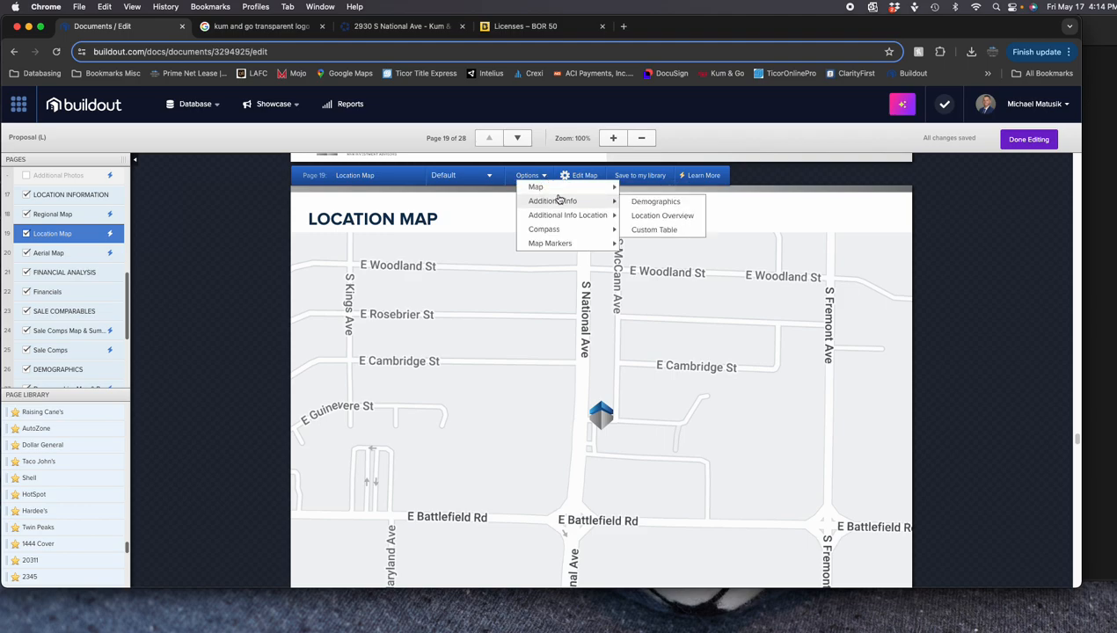
pyautogui.moveTo(584, 244)
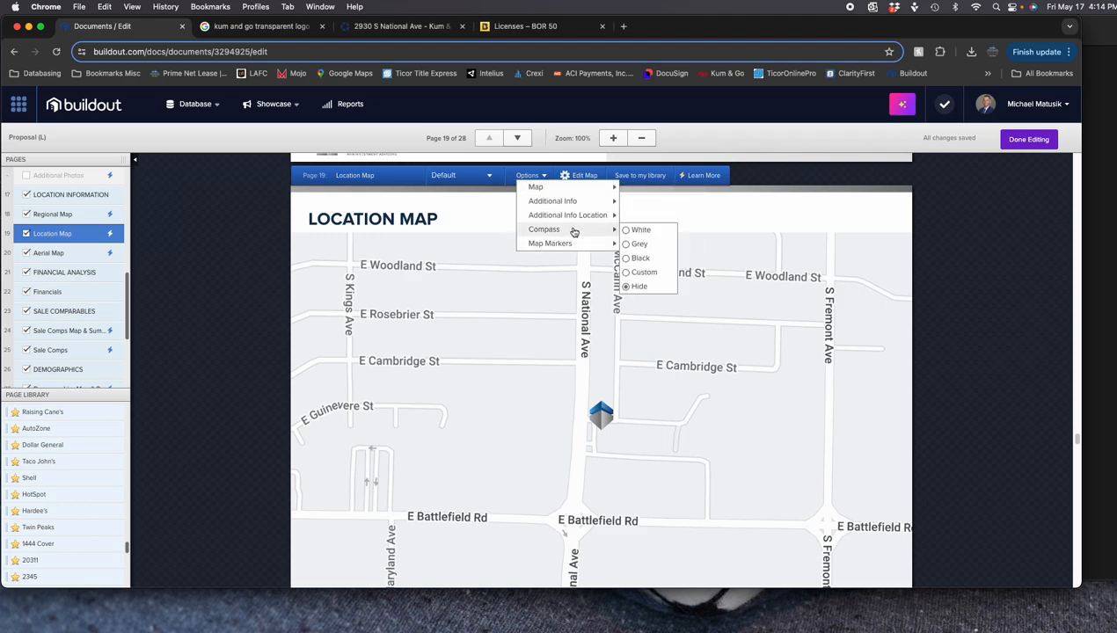
pyautogui.click(540, 176)
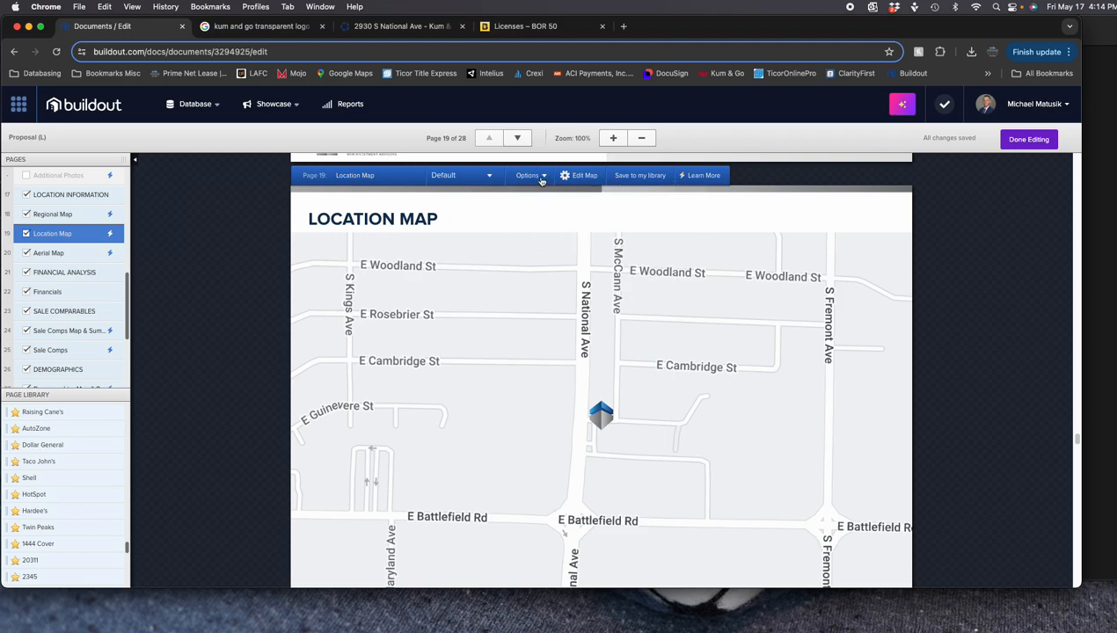
pyautogui.click(538, 176)
pyautogui.click(538, 176)
# Try zoom level 14 on the Location Map, and set it to 13
pyautogui.click(417, 224)
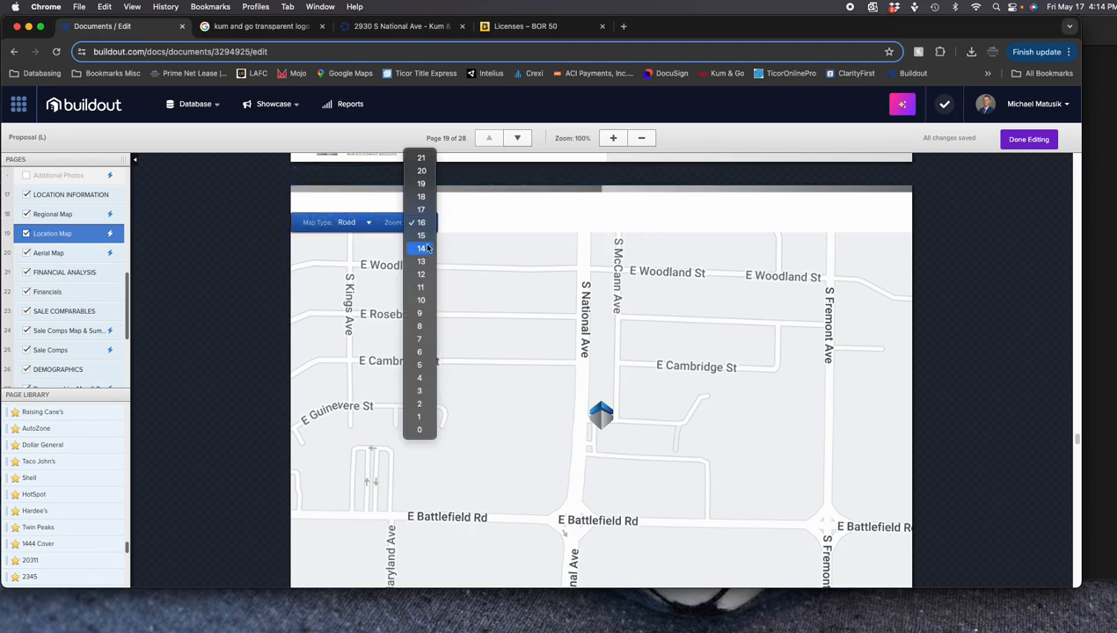
pyautogui.click(427, 248)
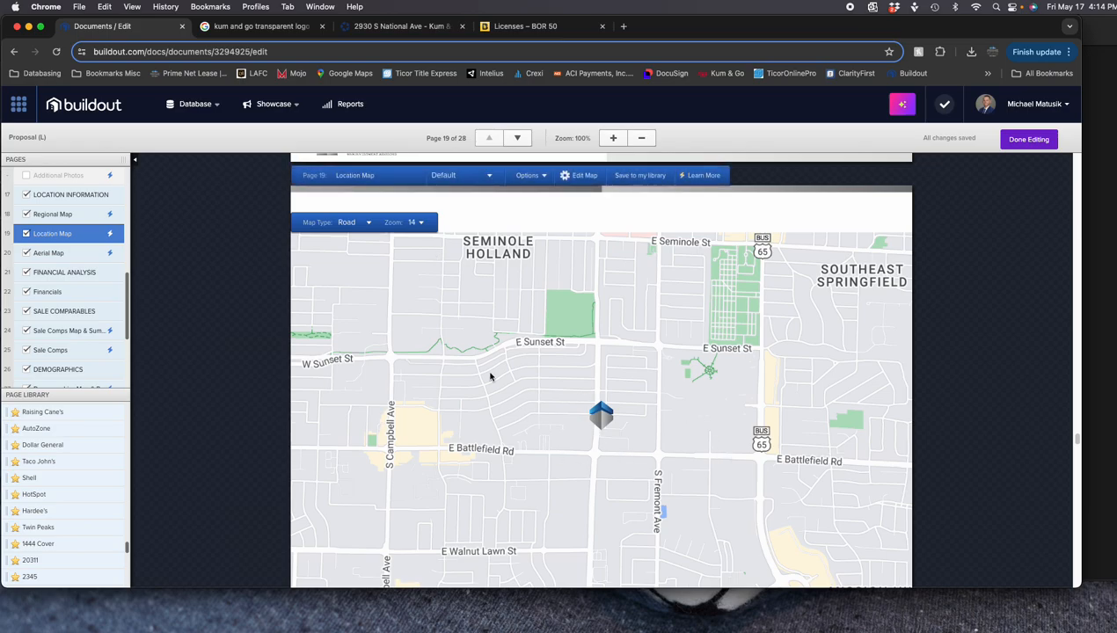
pyautogui.click(421, 224)
pyautogui.click(418, 234)
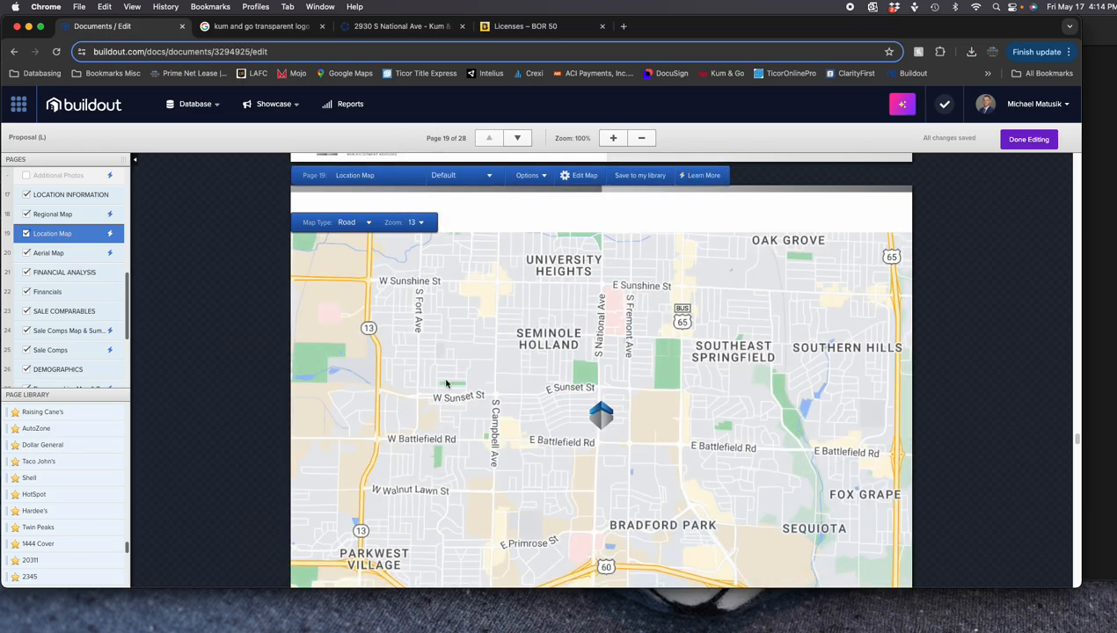
pyautogui.scroll(-4, 528, 384)
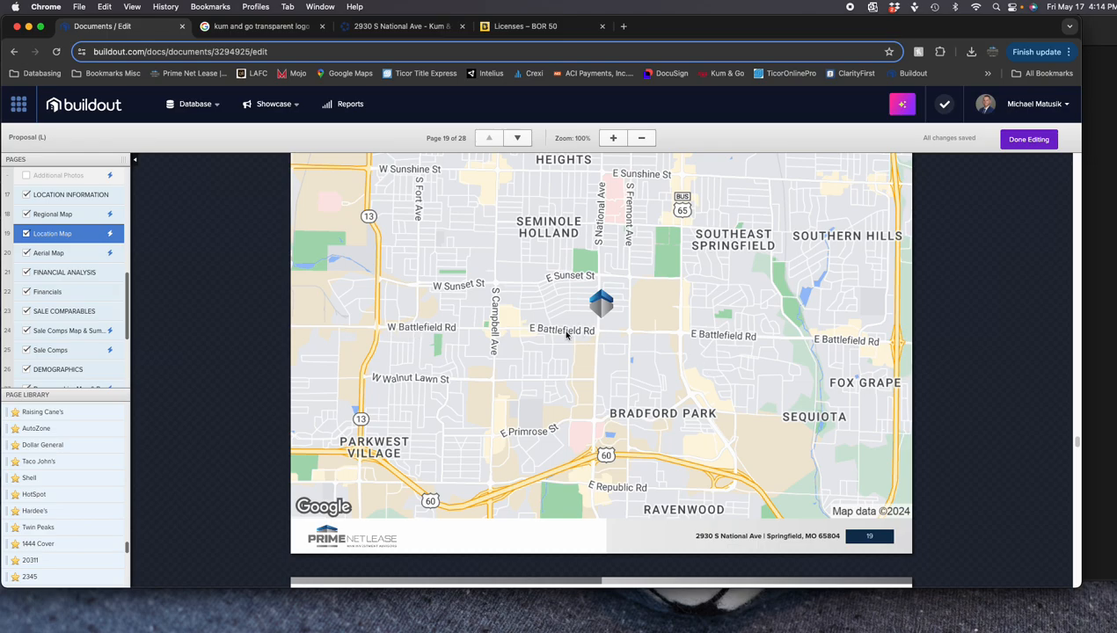
# Review the Aerial Map and Financial Analysis pages, and open the Financials page
pyautogui.click(94, 255)
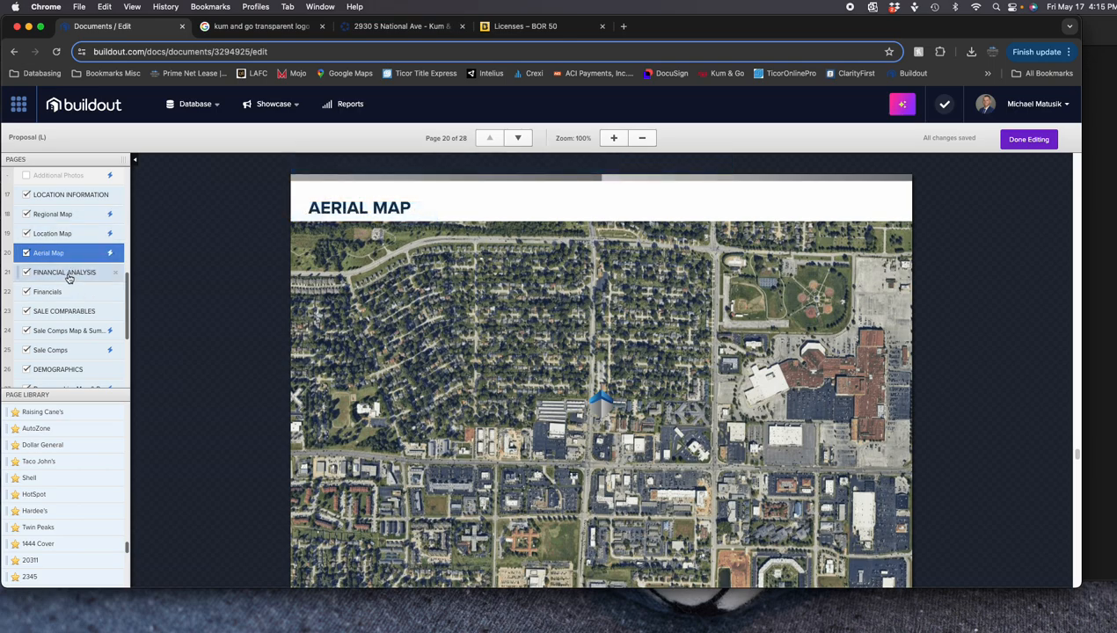
pyautogui.click(69, 274)
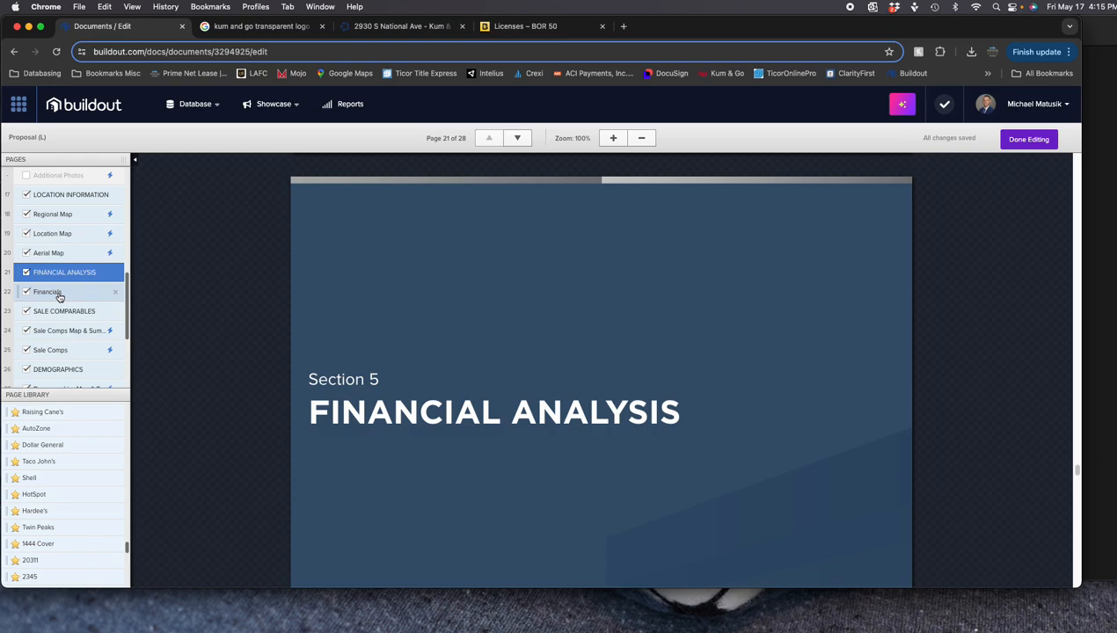
pyautogui.click(59, 297)
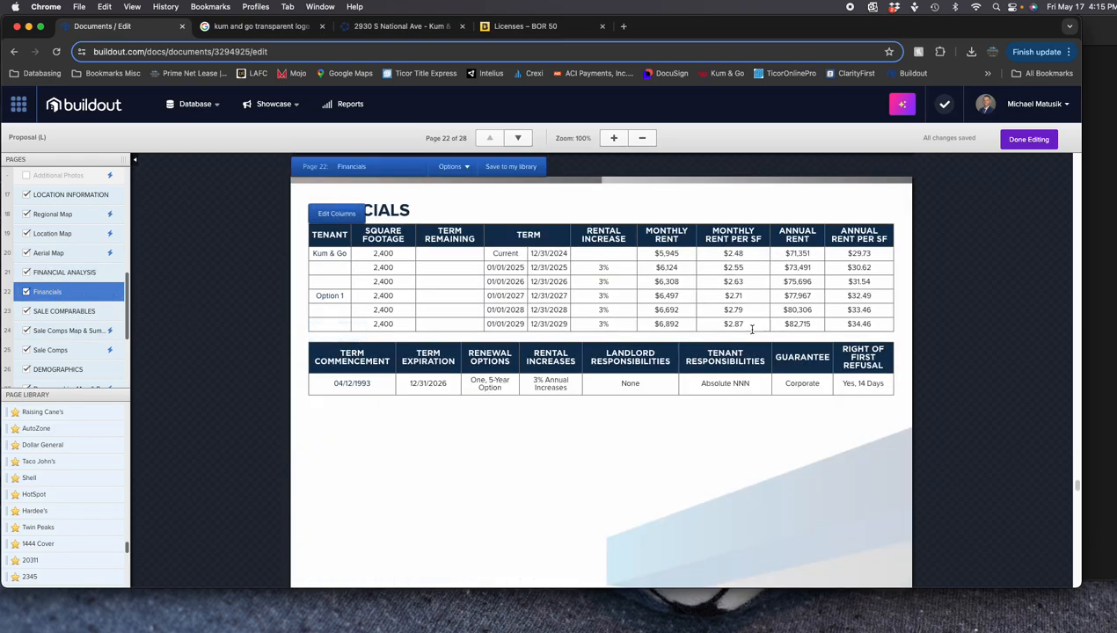
# Bold all filled cells in the Kum & Go current-term row of the rent table on the Financials page
pyautogui.tripleClick(332, 254)
pyautogui.press('super+b')
pyautogui.tripleClick(373, 253)
pyautogui.press('super+b')
pyautogui.tripleClick(498, 253)
pyautogui.press('super+b')
pyautogui.tripleClick(548, 254)
pyautogui.press('super+b')
pyautogui.tripleClick(669, 253)
pyautogui.press('super+b')
pyautogui.click(738, 253)
pyautogui.tripleClick(739, 253)
pyautogui.press('super+b')
pyautogui.tripleClick(798, 253)
pyautogui.press('super+b')
pyautogui.tripleClick(860, 253)
pyautogui.press('super+b')
pyautogui.tripleClick(720, 253)
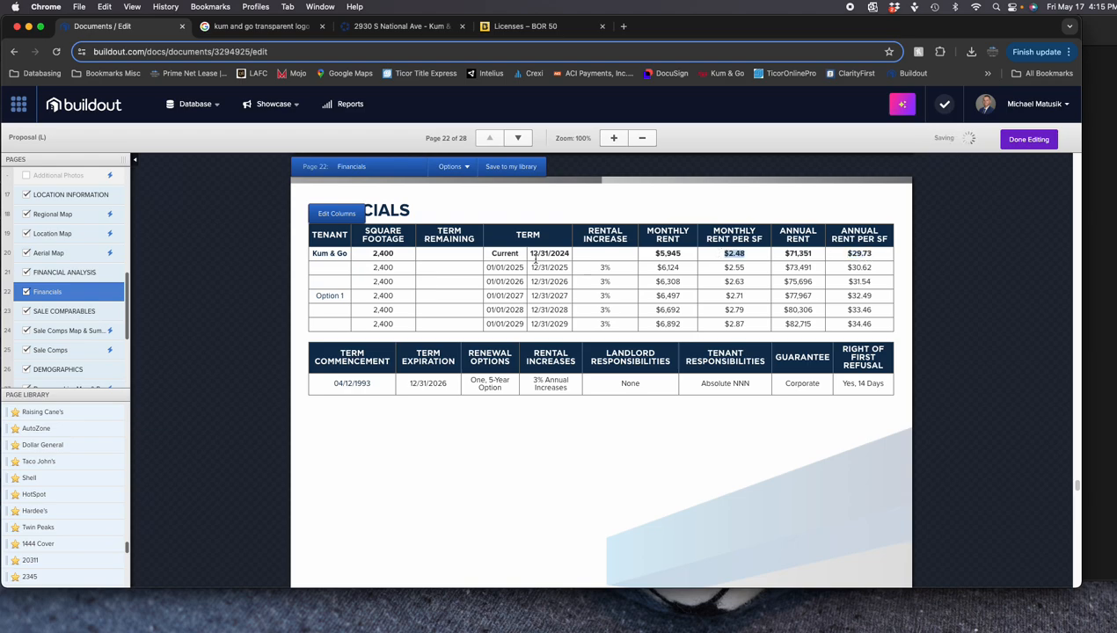
# Enter "2+ Years" in bold as the term remaining in the Kum & Go row
pyautogui.click(425, 255)
pyautogui.write('2+ Years')
pyautogui.tripleClick(459, 255)
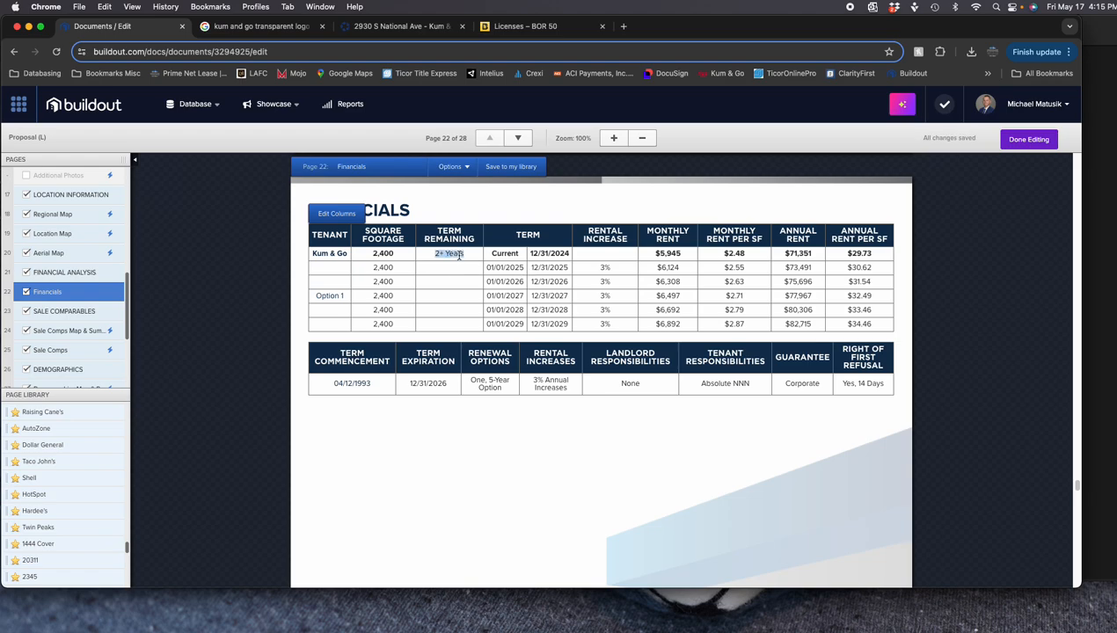
pyautogui.press('super+b')
# Clear the repeated 2,400 square footage values from the five rows below the Kum & Go row
pyautogui.moveTo(401, 268); pyautogui.dragTo(328, 265)
pyautogui.press('BackSpace')
pyautogui.doubleClick(383, 282)
pyautogui.press('BackSpace')
pyautogui.doubleClick(378, 295)
pyautogui.press('BackSpace')
pyautogui.doubleClick(380, 310)
pyautogui.press('BackSpace')
pyautogui.doubleClick(382, 324)
pyautogui.press('BackSpace')
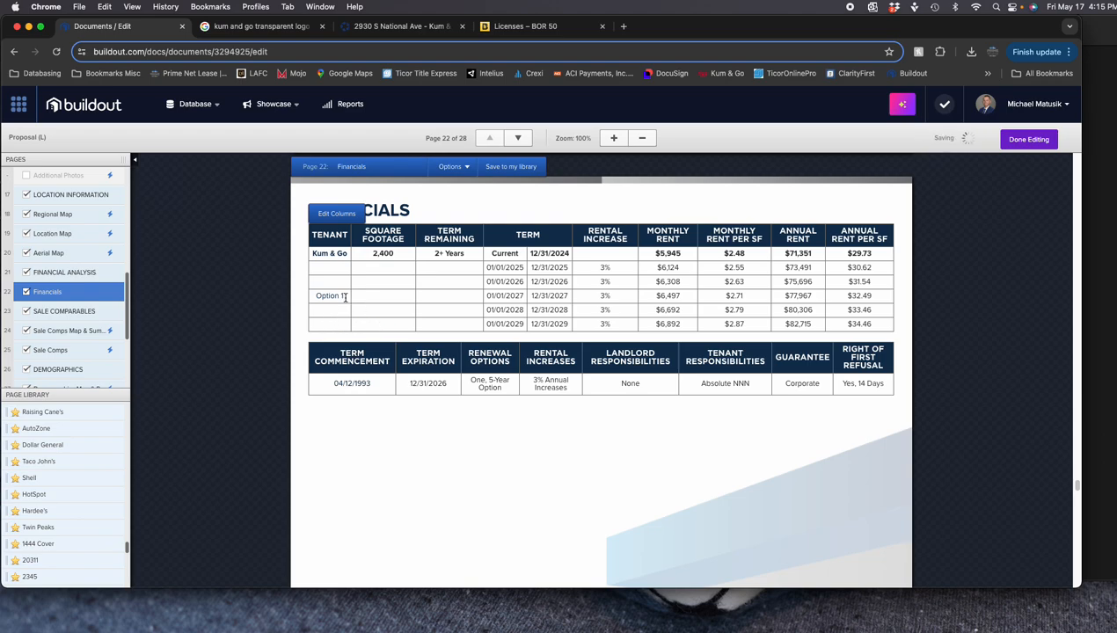
# Move the "Option 1" label from the Tenant column to the Term Remaining column in the 01/01/2027 row
pyautogui.moveTo(343, 296); pyautogui.dragTo(304, 296)
pyautogui.press('BackSpace')
pyautogui.click(442, 297)
pyautogui.write('Option 1')
pyautogui.moveTo(465, 296); pyautogui.dragTo(419, 292)
pyautogui.click(582, 299)
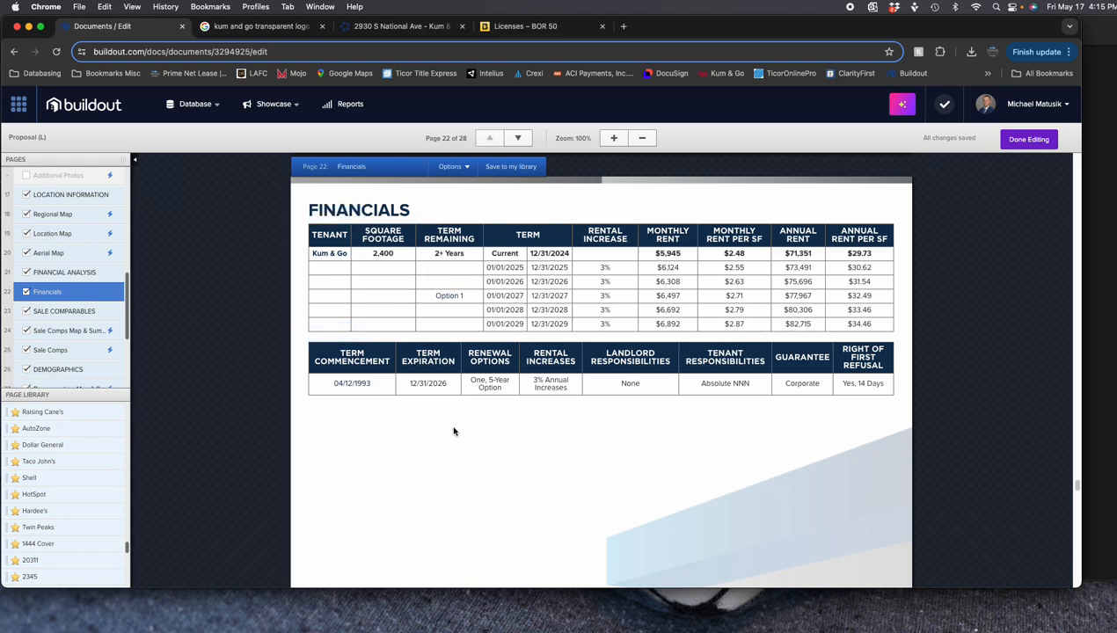
# Start adding sale comps on the Sale Comps Map & Summary page, selecting the Kum & Go comp in Clever and both in Sarcoxie
pyautogui.scroll(-1, 434, 368)
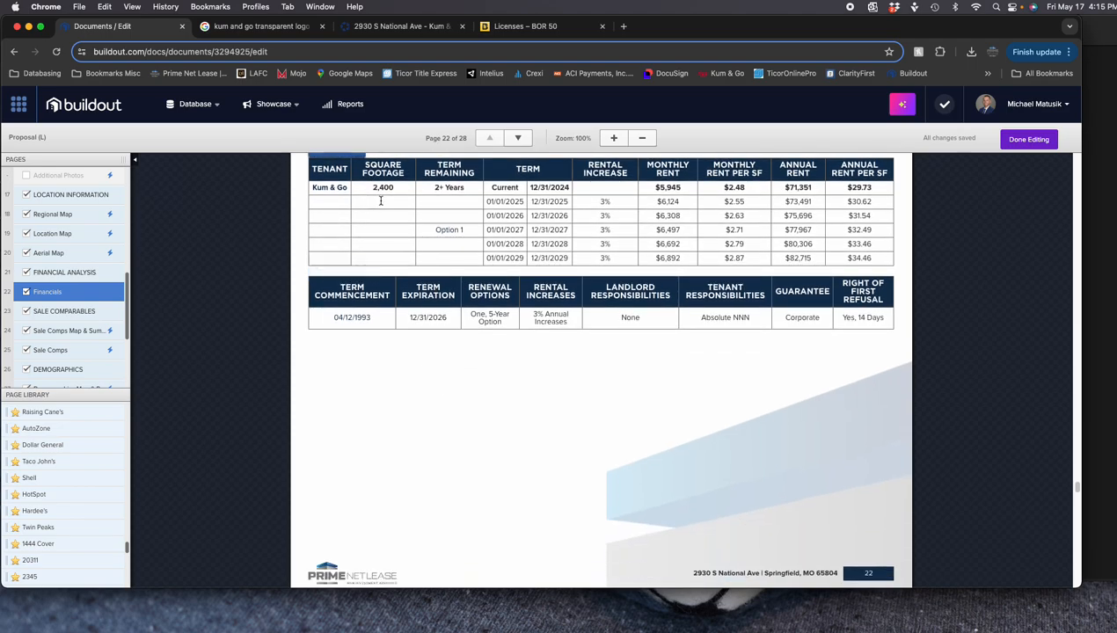
pyautogui.scroll(-6, 511, 293)
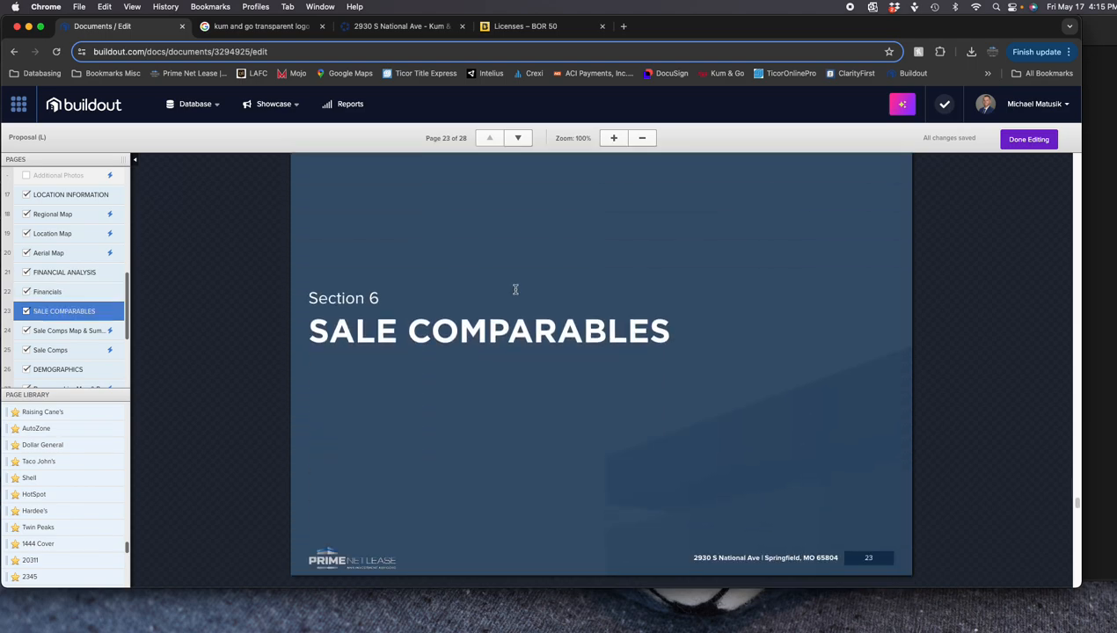
pyautogui.scroll(-4, 493, 268)
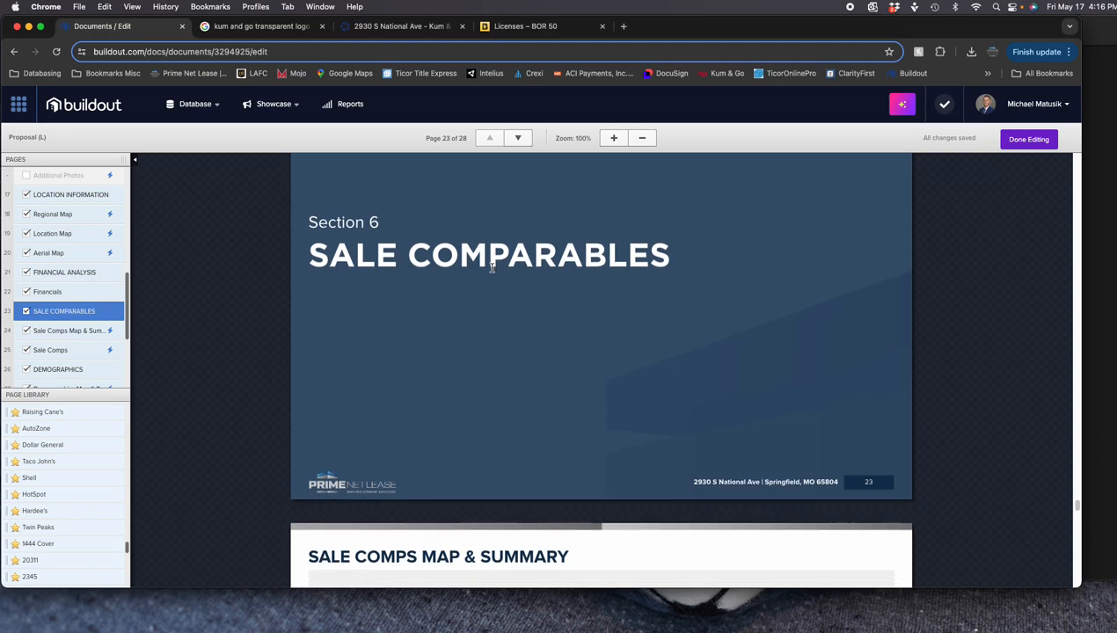
pyautogui.scroll(-2, 492, 270)
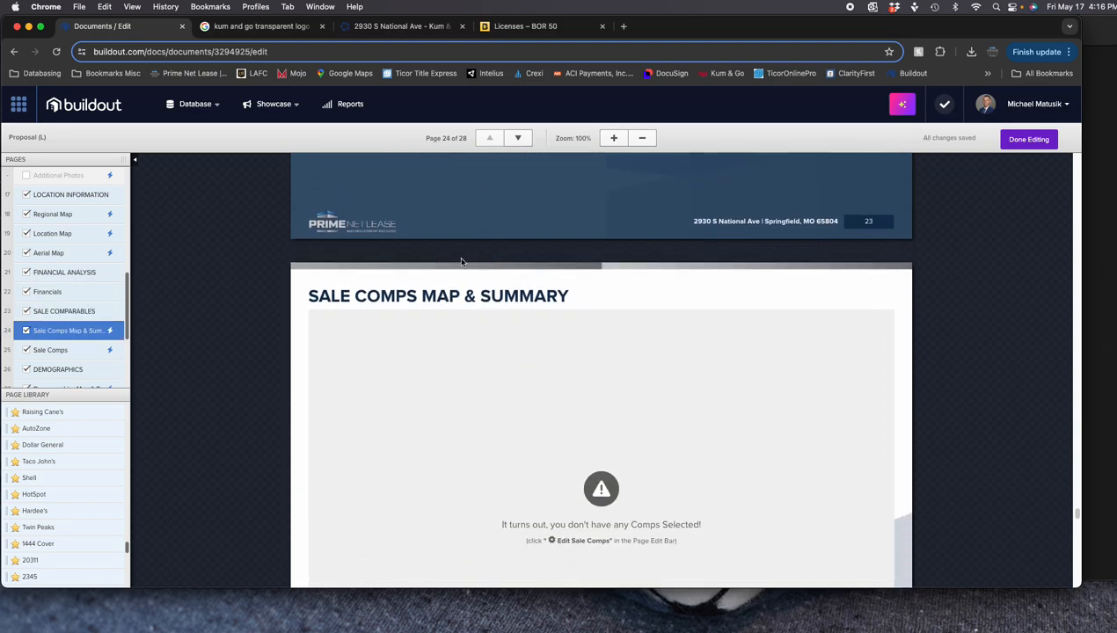
pyautogui.moveTo(444, 344)
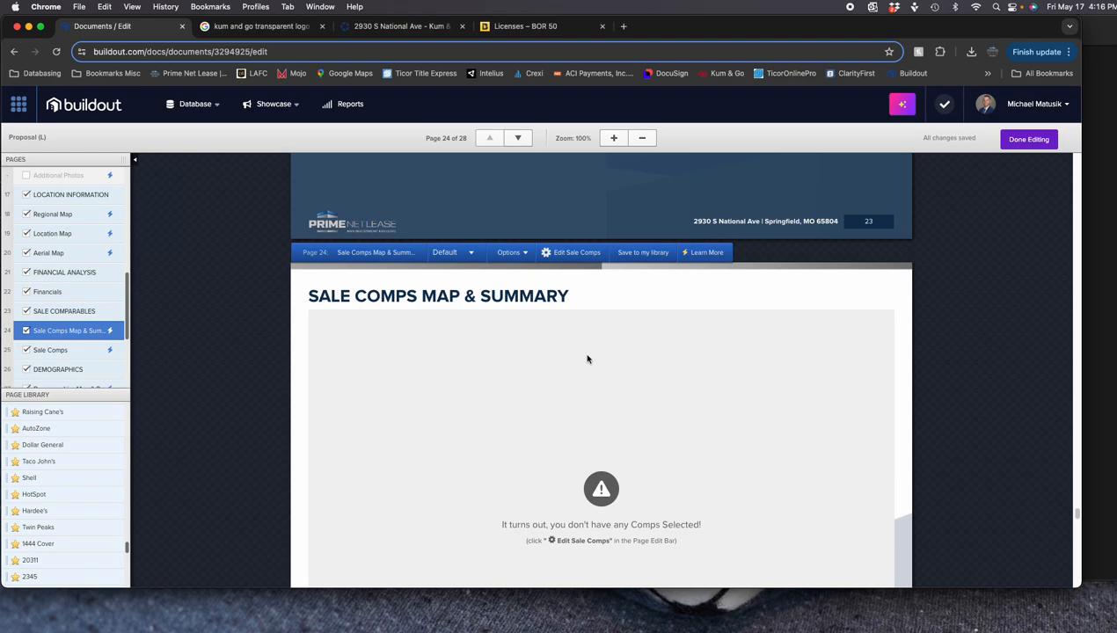
pyautogui.click(573, 255)
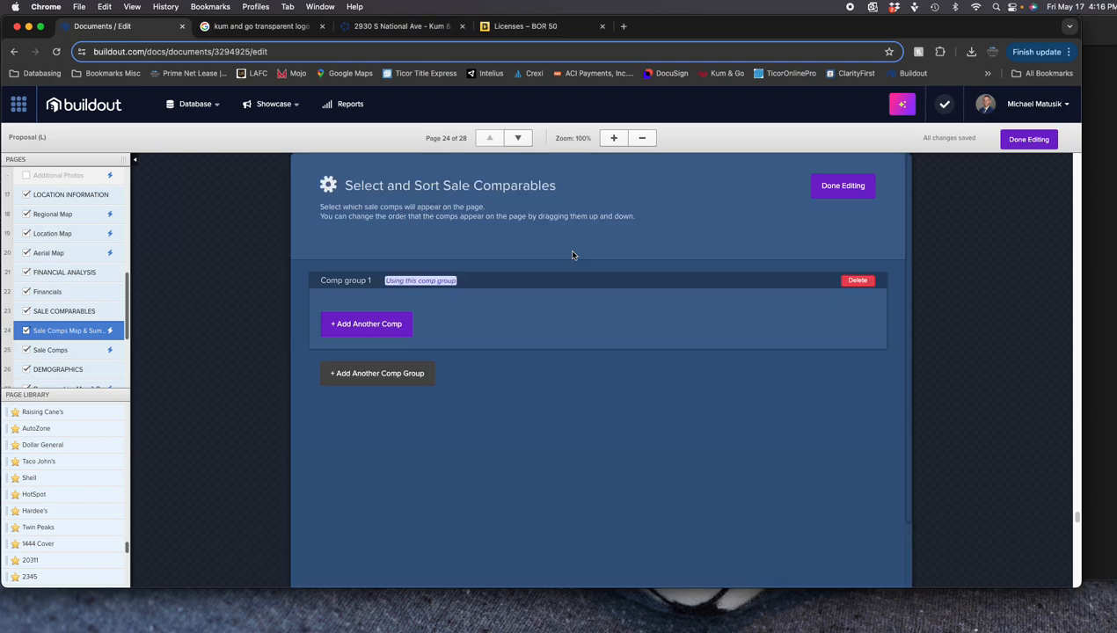
pyautogui.click(395, 337)
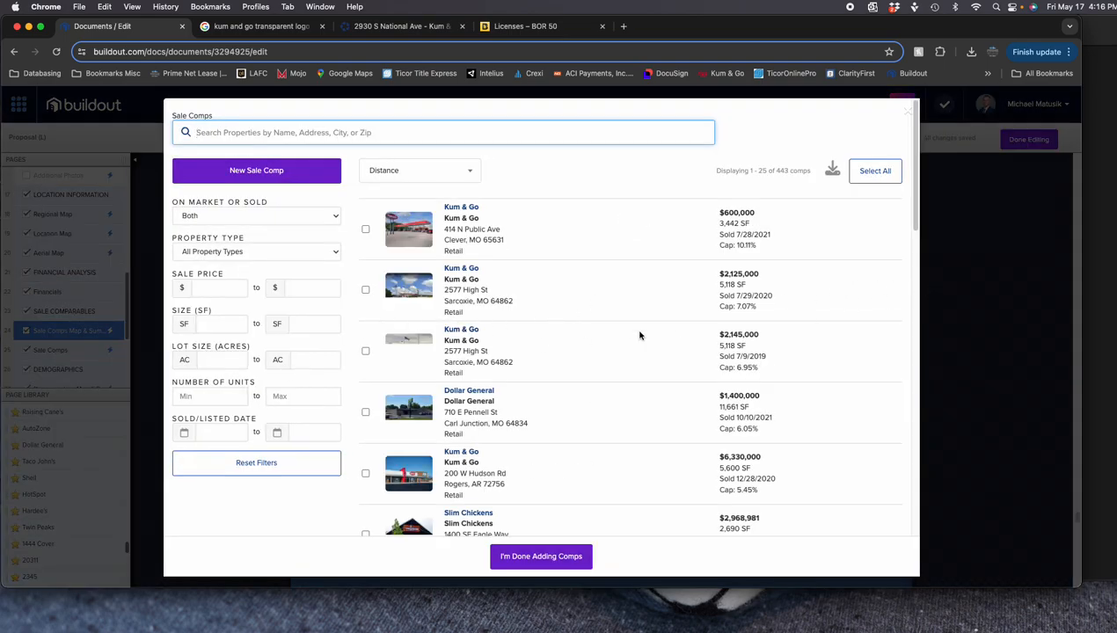
pyautogui.click(365, 230)
pyautogui.click(366, 290)
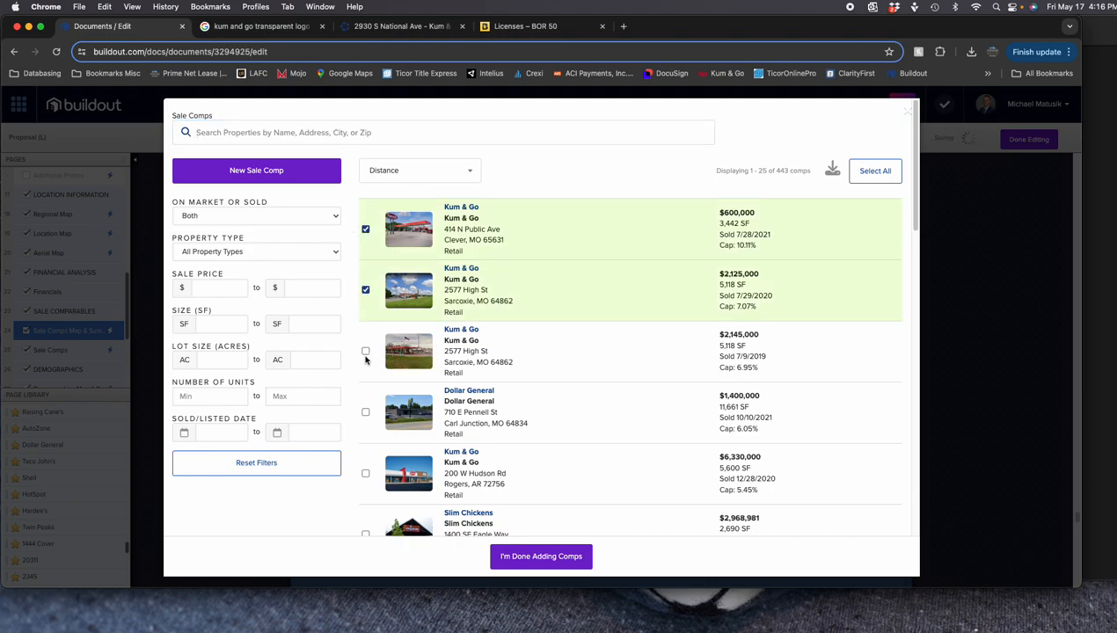
pyautogui.click(365, 353)
# Select the Kum & Go sale comps in Rogers and Farmington, AR
pyautogui.scroll(-2, 387, 422)
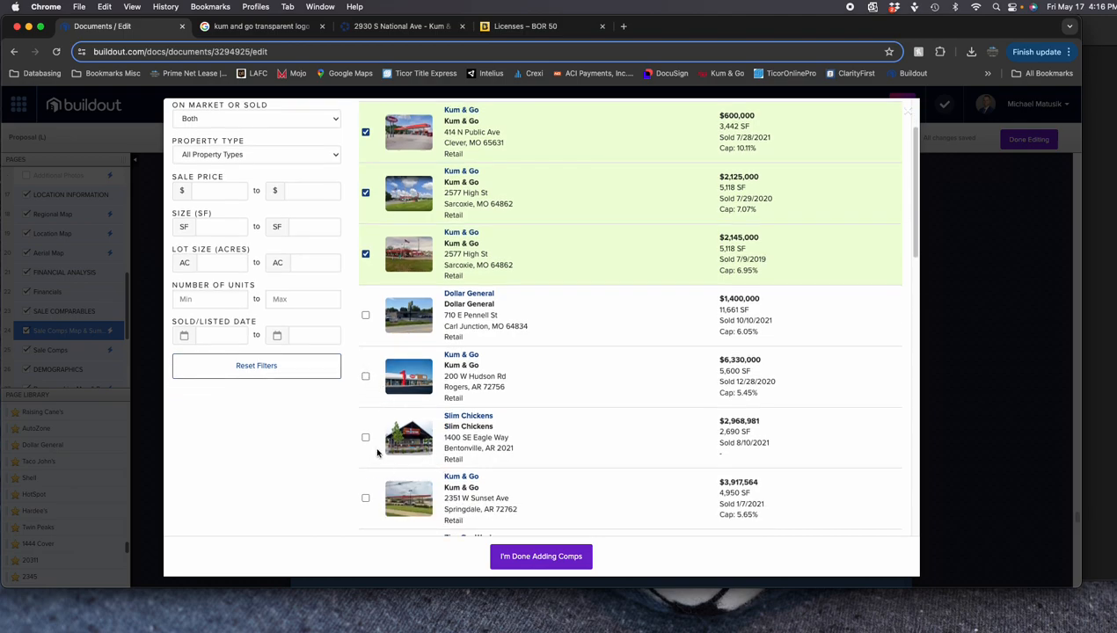
pyautogui.click(366, 376)
pyautogui.scroll(-2, 365, 395)
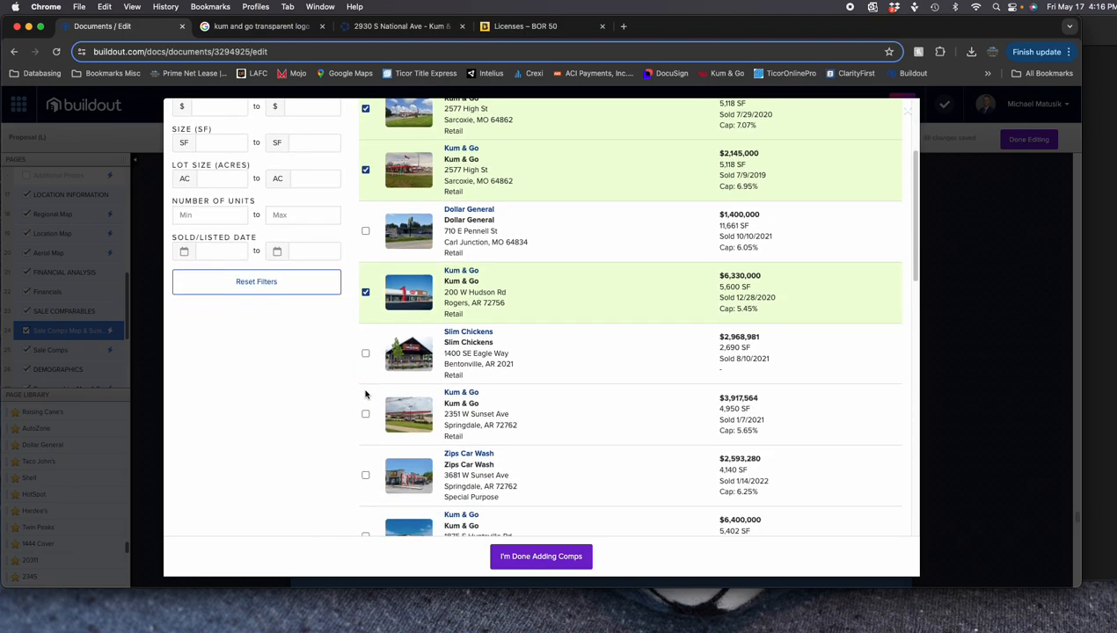
pyautogui.scroll(-2, 365, 396)
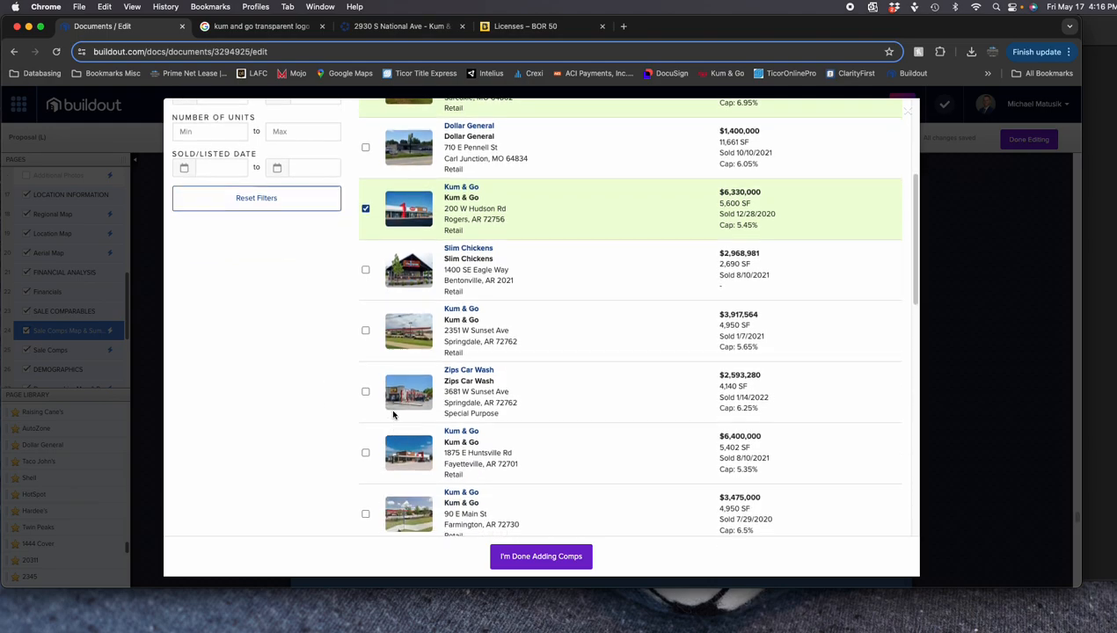
pyautogui.scroll(-2, 391, 471)
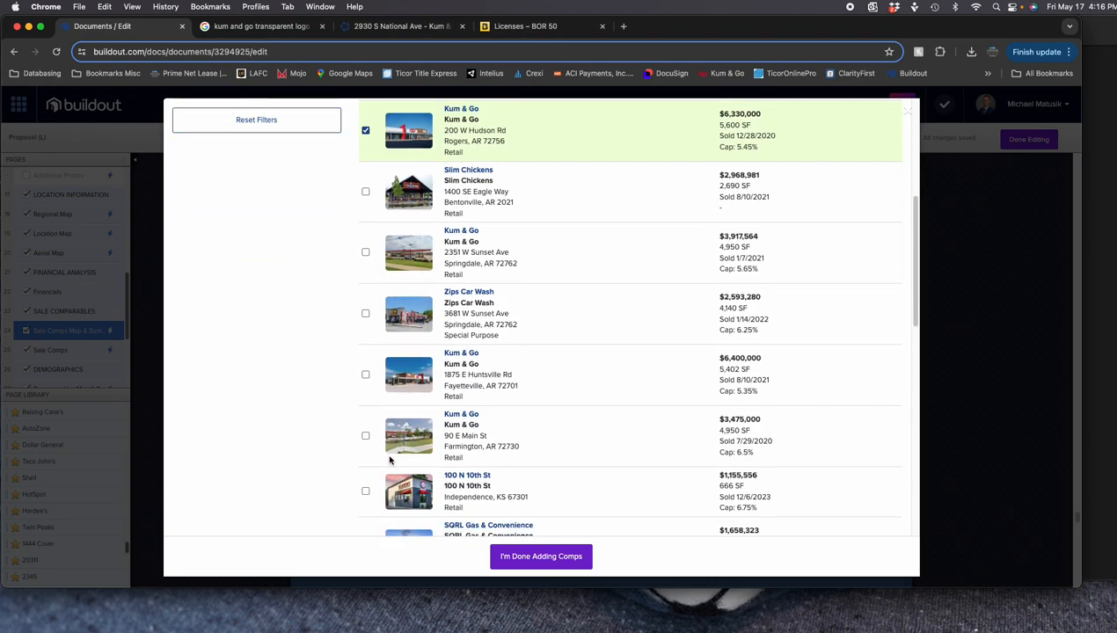
pyautogui.scroll(-2, 385, 419)
pyautogui.click(366, 366)
# Select the Kum & Go sale comp in Broken Arrow, OK
pyautogui.scroll(-2, 414, 437)
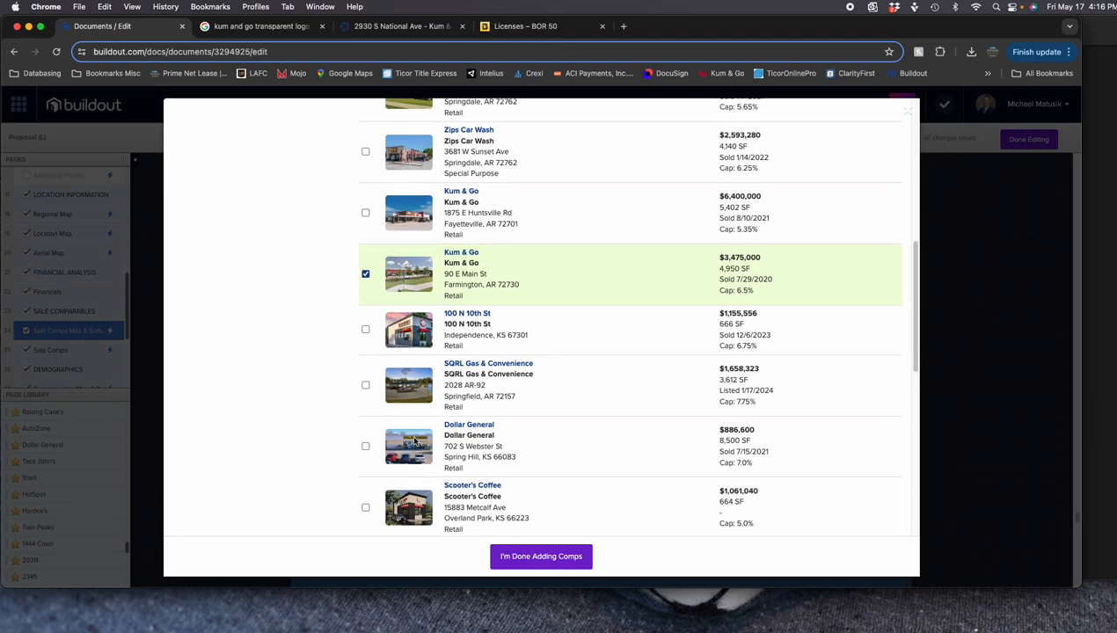
pyautogui.scroll(-4, 380, 429)
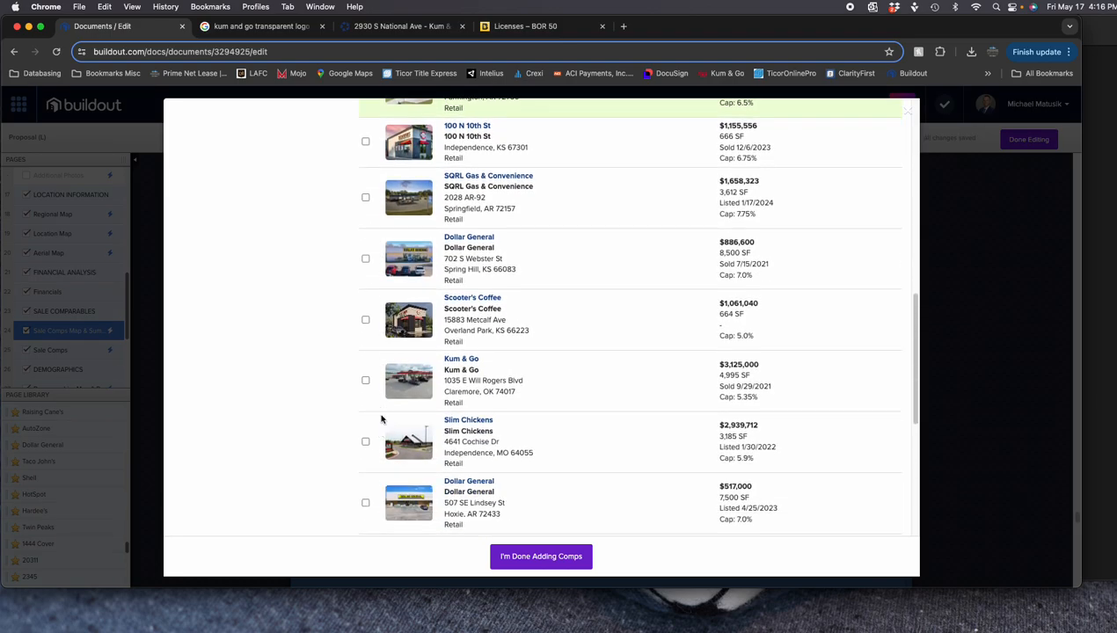
pyautogui.scroll(-1, 381, 418)
pyautogui.scroll(-4, 536, 440)
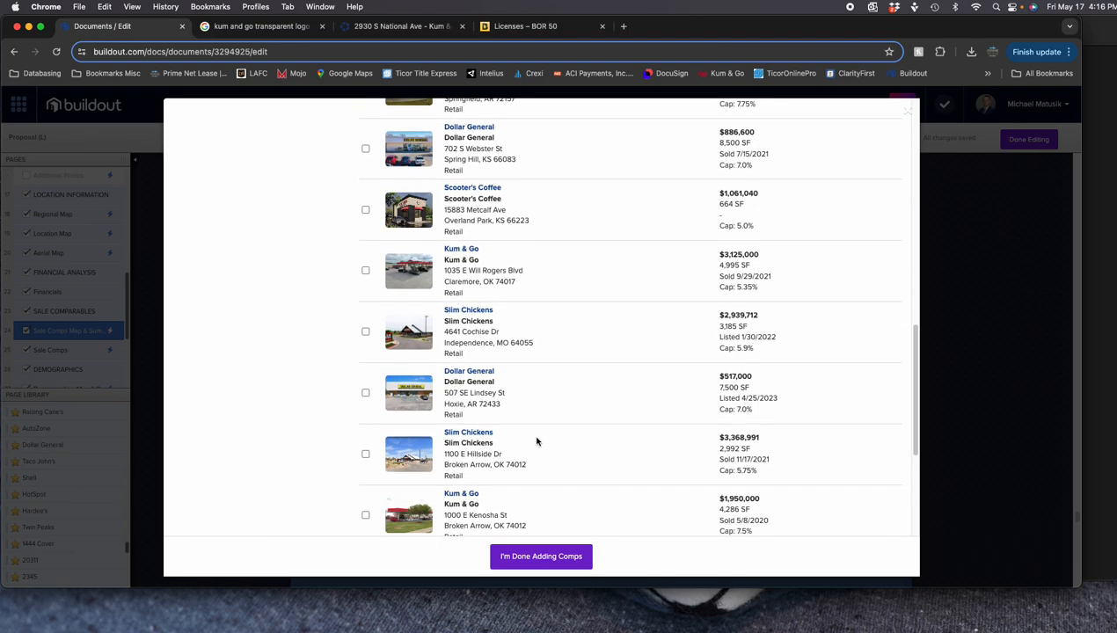
pyautogui.click(367, 395)
# Deselect the Kum & Go comp in Rogers, AR, check the rest of the list, and finish adding comps to Comp group 1
pyautogui.scroll(-1, 523, 407)
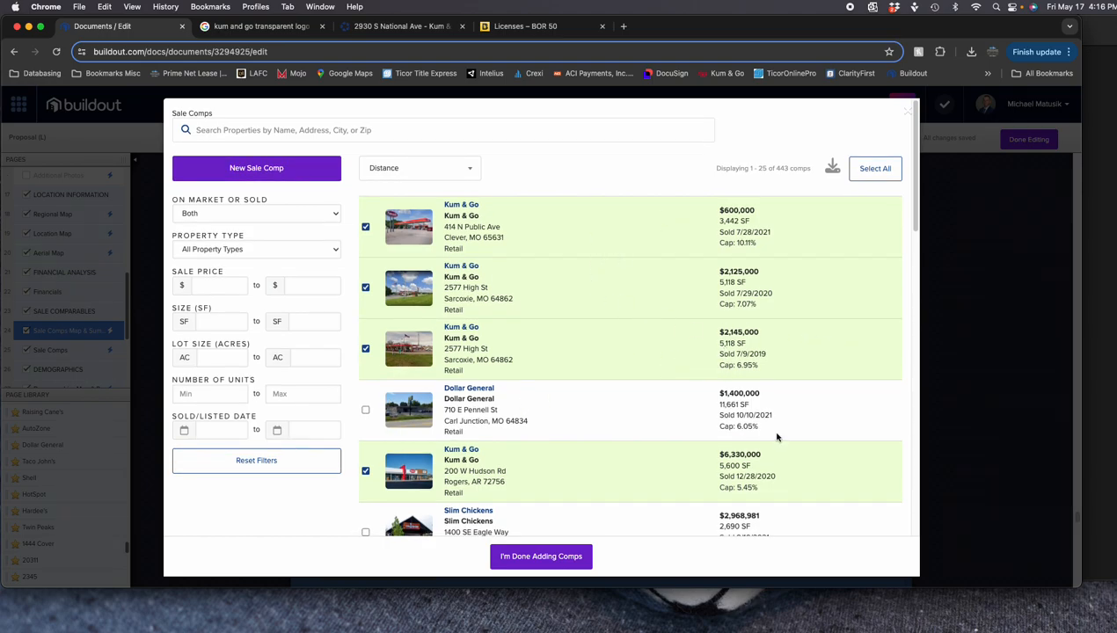
pyautogui.click(369, 474)
pyautogui.scroll(-6, 545, 455)
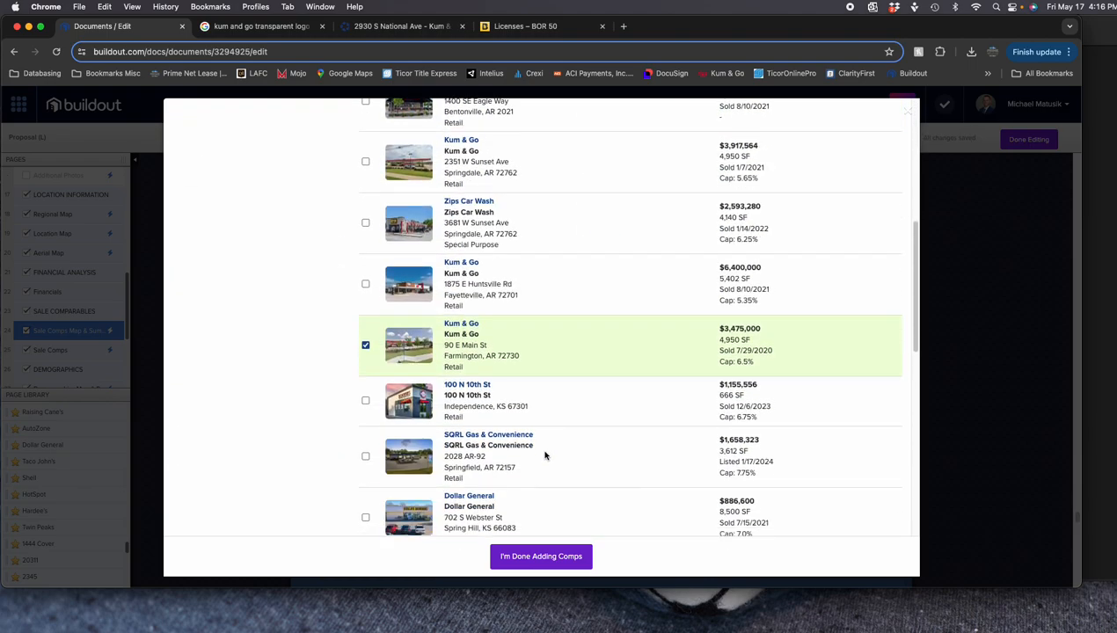
pyautogui.scroll(-7, 544, 454)
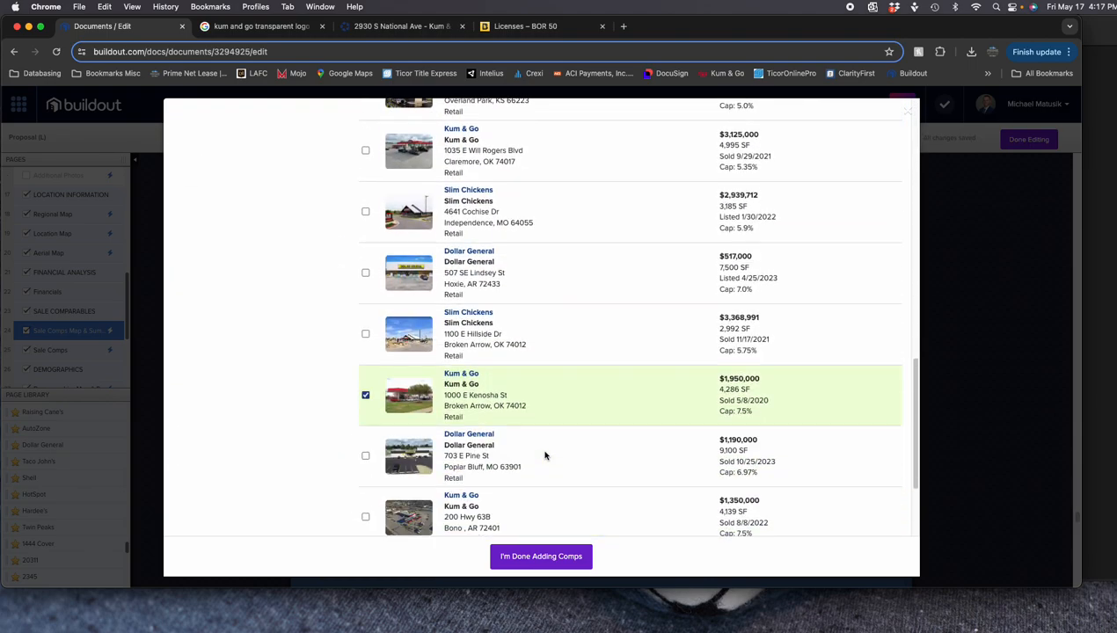
pyautogui.scroll(-1, 543, 456)
pyautogui.scroll(-10, 542, 455)
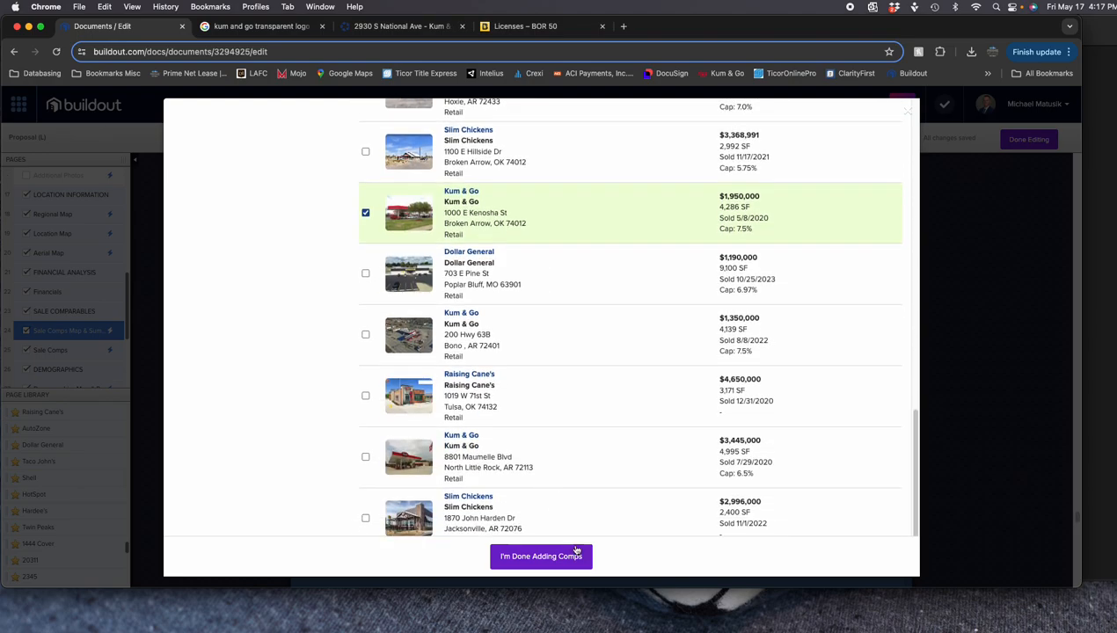
pyautogui.scroll(5, 605, 393)
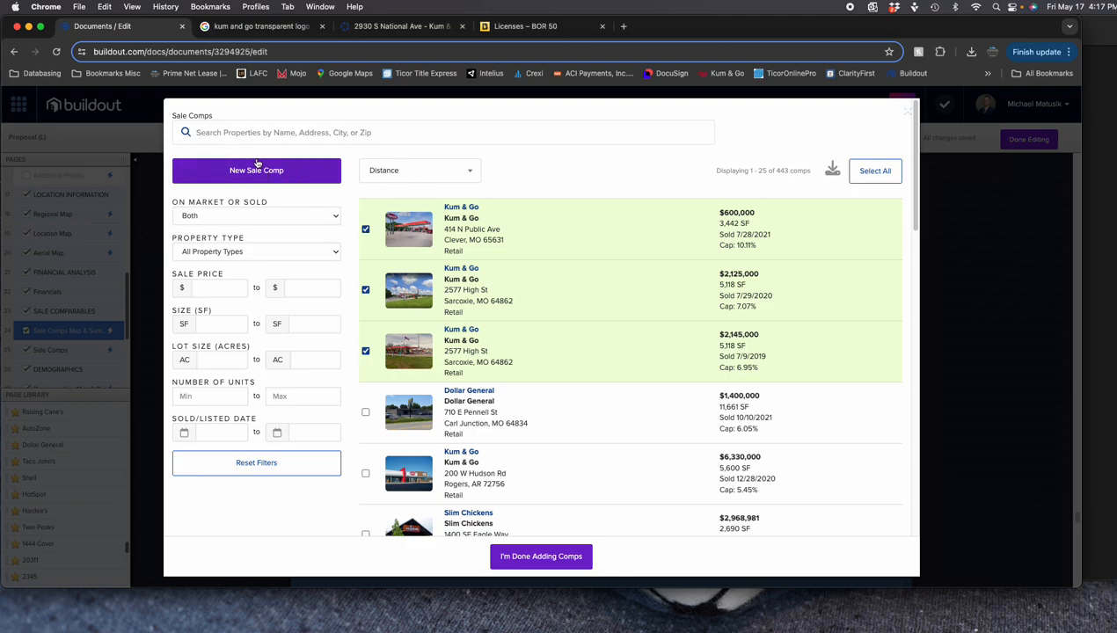
pyautogui.scroll(-2, 614, 459)
pyautogui.scroll(-15, 614, 458)
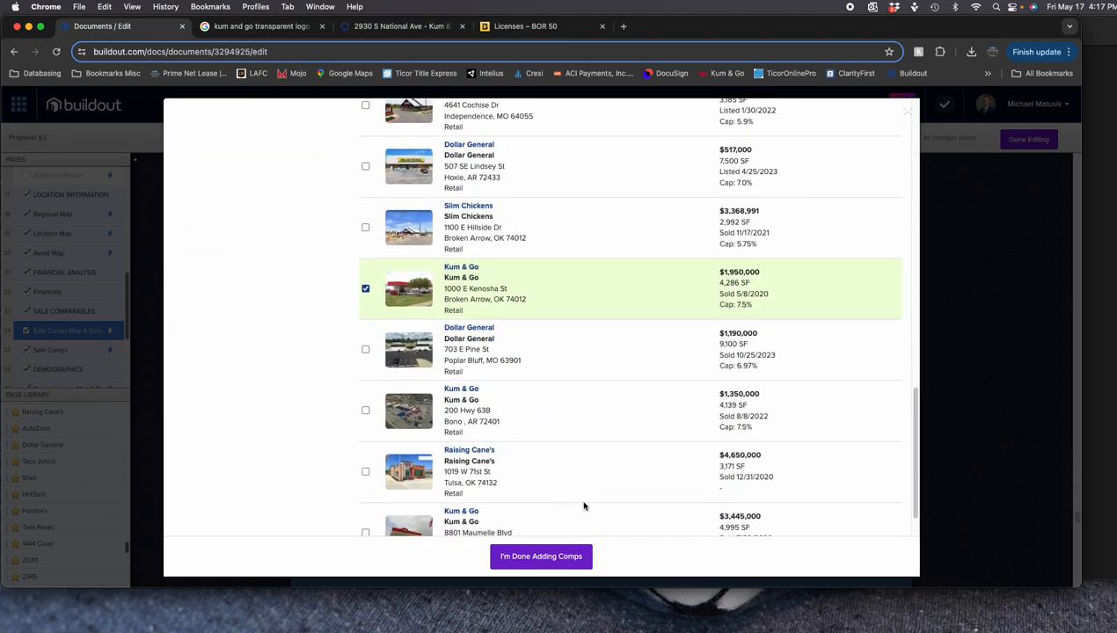
pyautogui.click(550, 560)
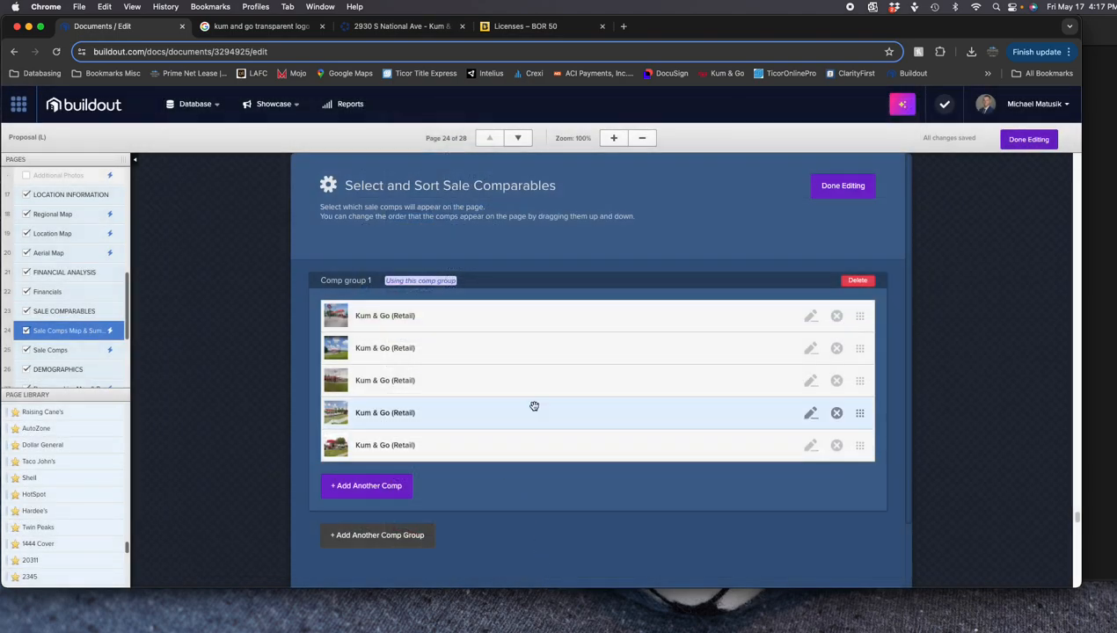
# Try moving the first comp down the group, return it to first place, and finish editing the sale comparables
pyautogui.moveTo(519, 322)
pyautogui.mouseDown()
pyautogui.moveTo(516, 426)
pyautogui.moveTo(506, 315)
pyautogui.mouseUp()
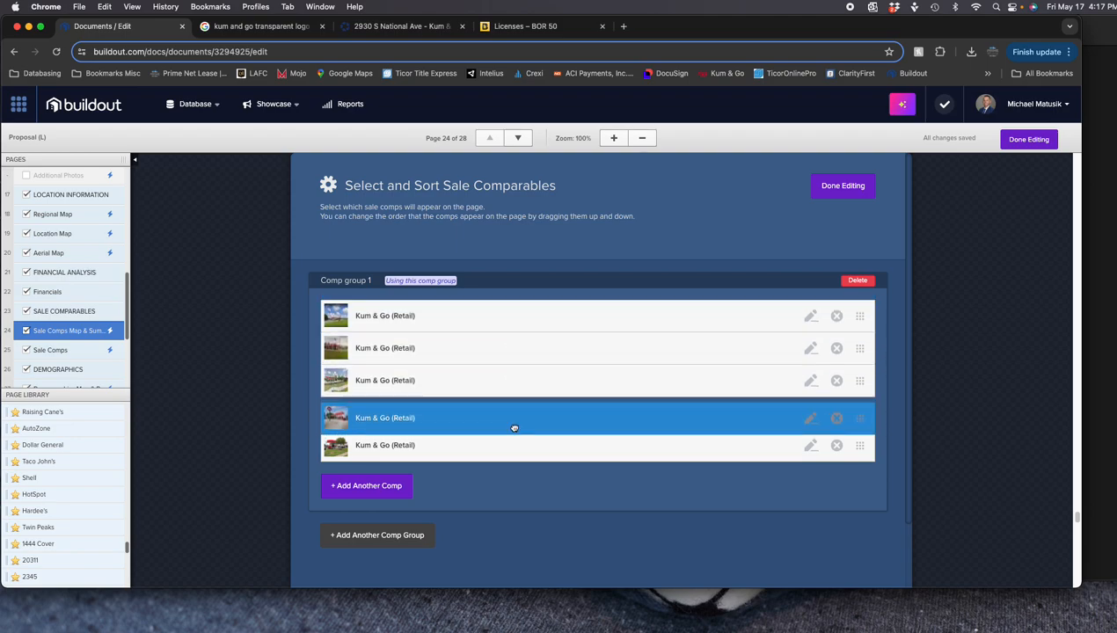
pyautogui.scroll(3, 616, 405)
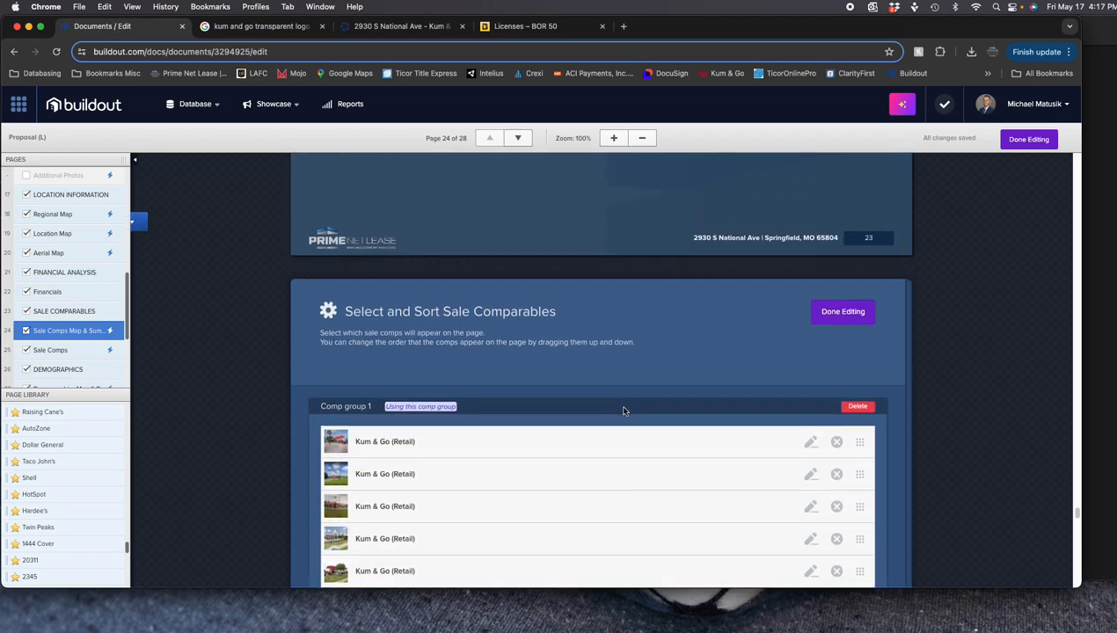
pyautogui.click(840, 314)
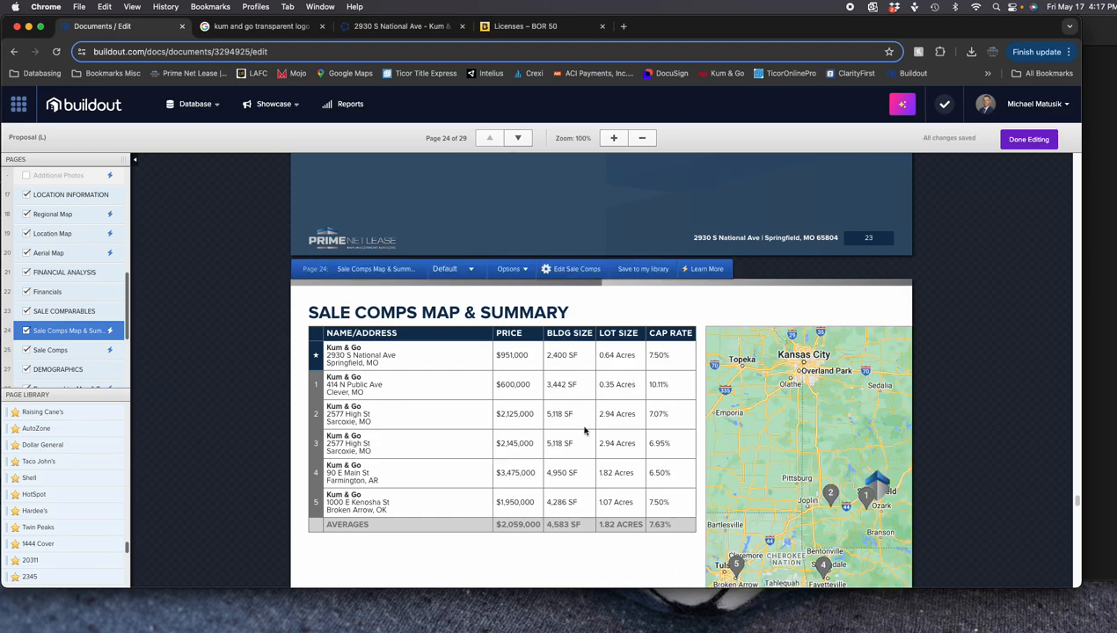
# Turn off the Number of Units column in the sale comps summary table
pyautogui.scroll(-2, 811, 565)
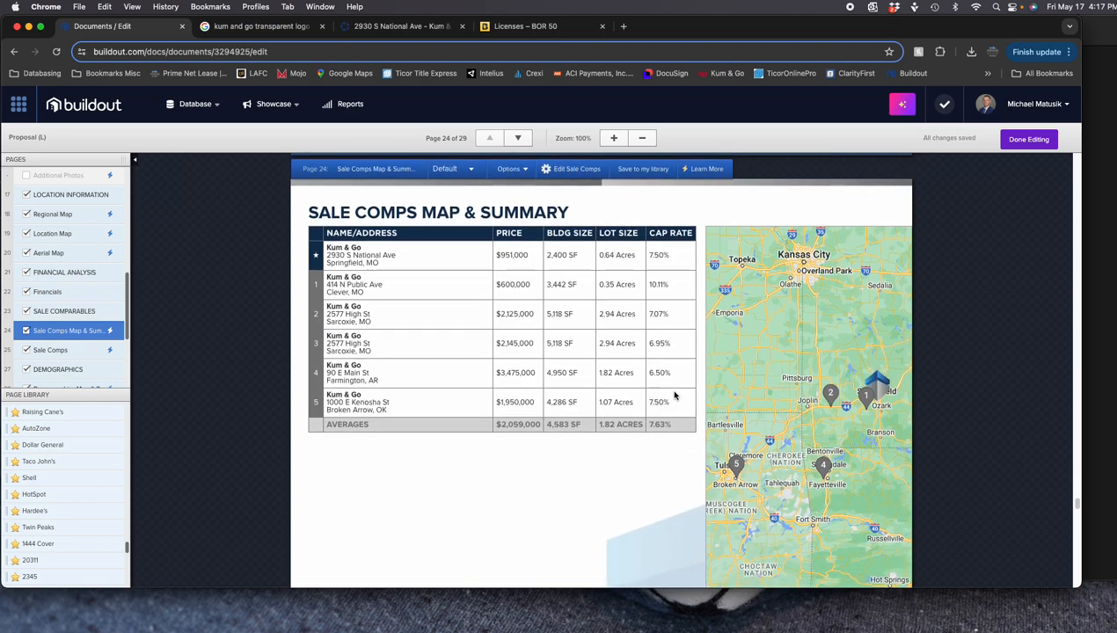
pyautogui.scroll(-1, 610, 466)
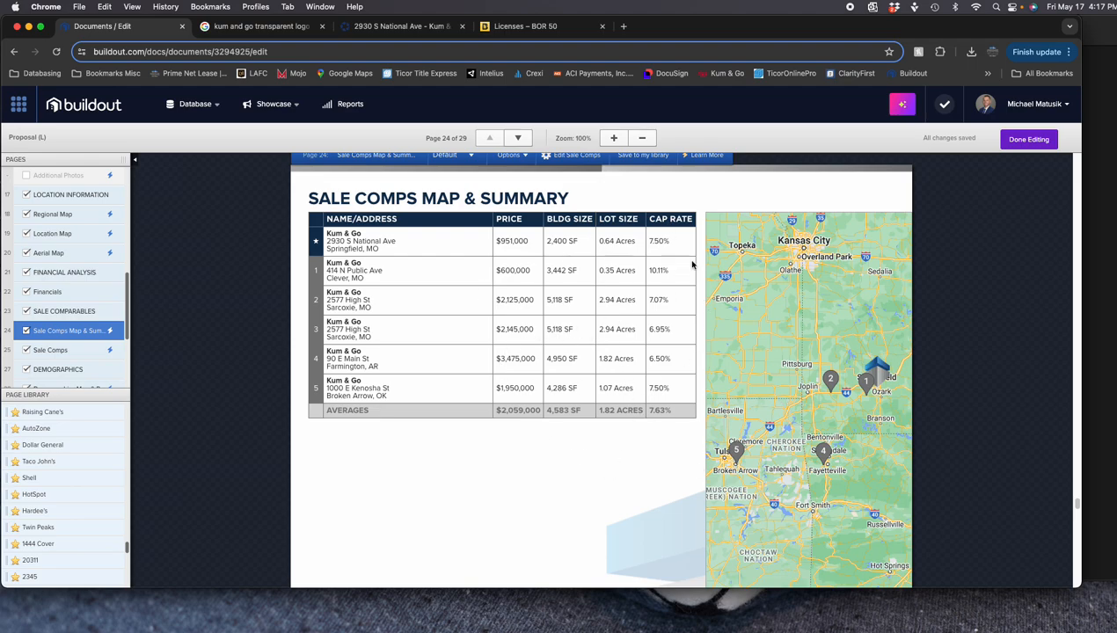
pyautogui.scroll(3, 562, 343)
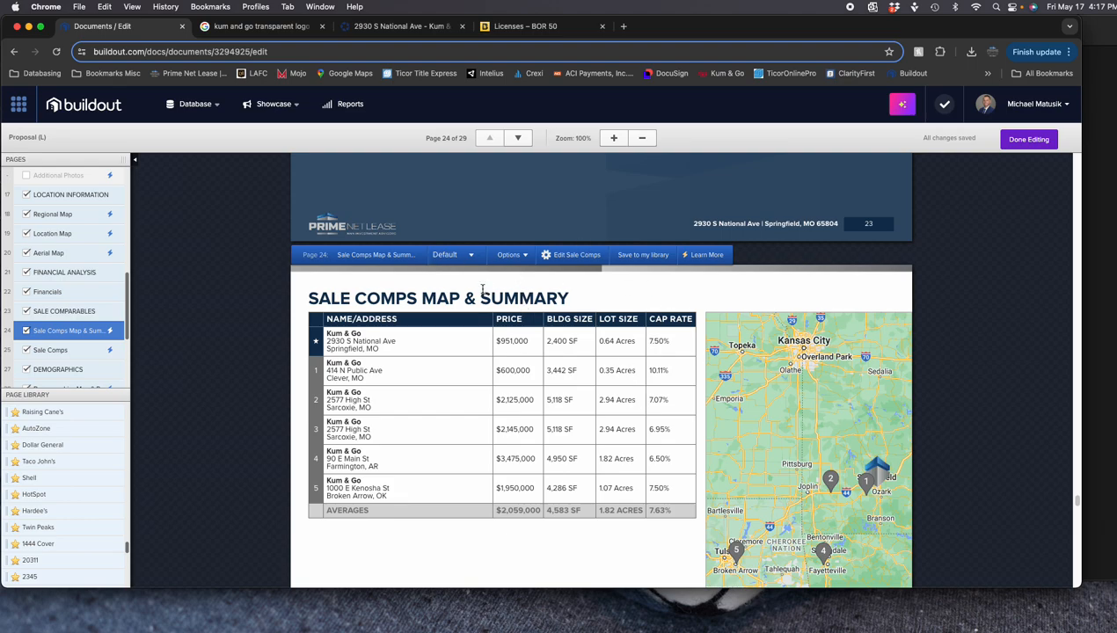
pyautogui.click(514, 256)
pyautogui.moveTo(547, 269)
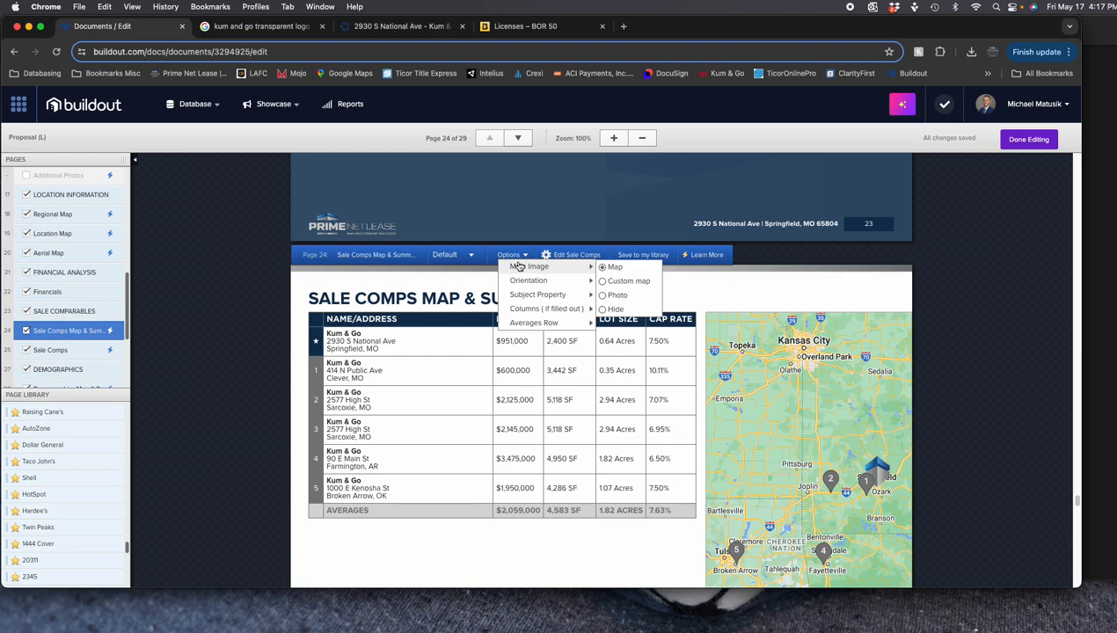
pyautogui.moveTo(537, 311)
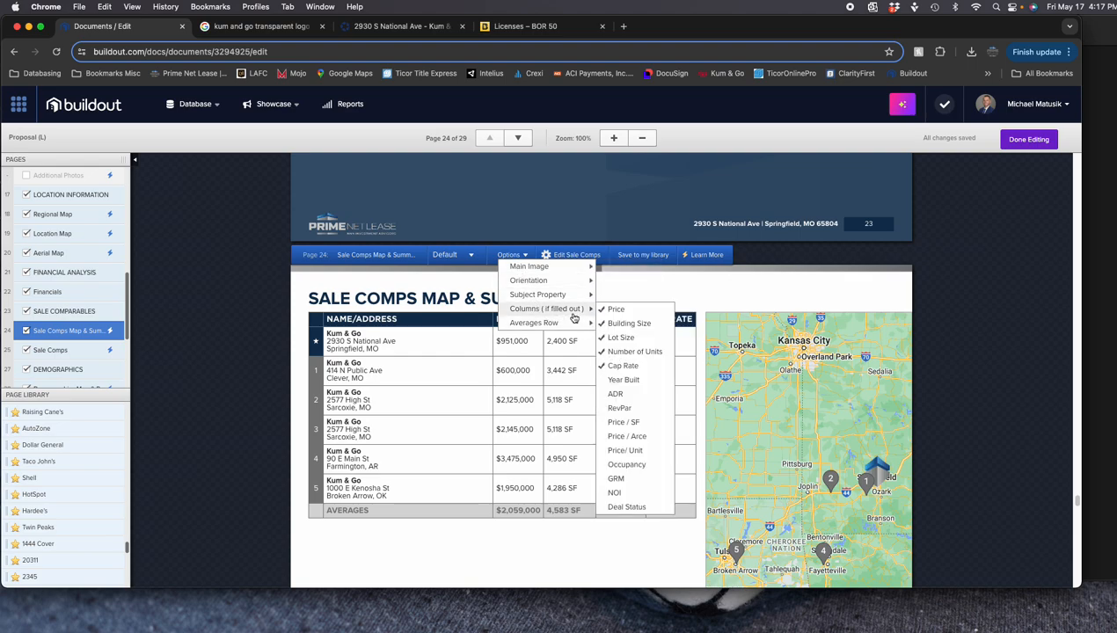
pyautogui.click(612, 351)
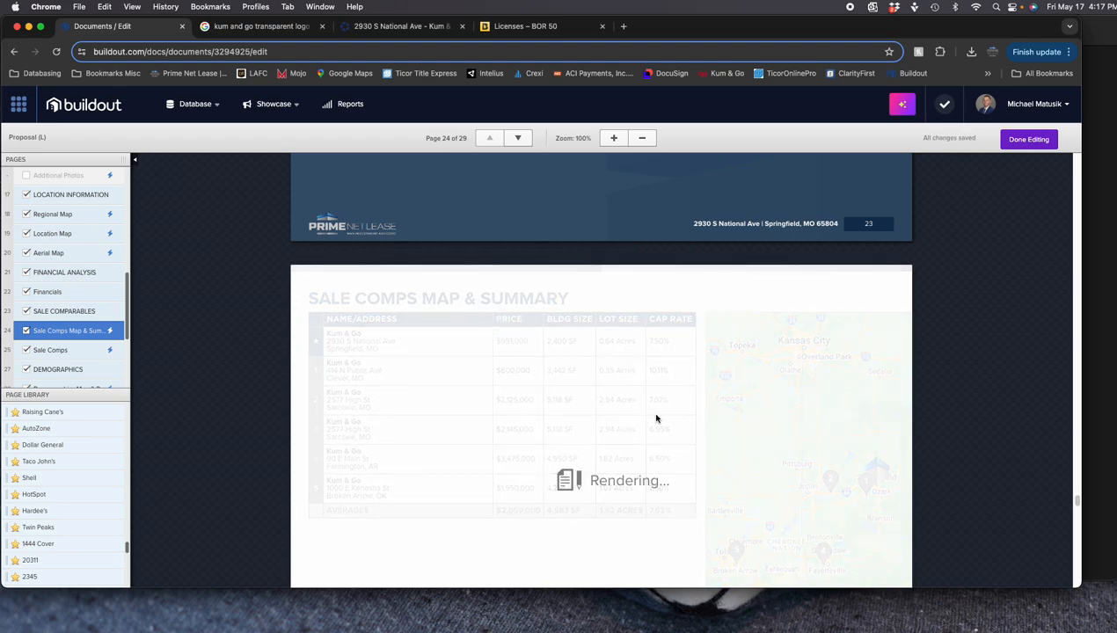
# Add the Year Built column to the sale comps summary table and look over the updated page
pyautogui.click(512, 254)
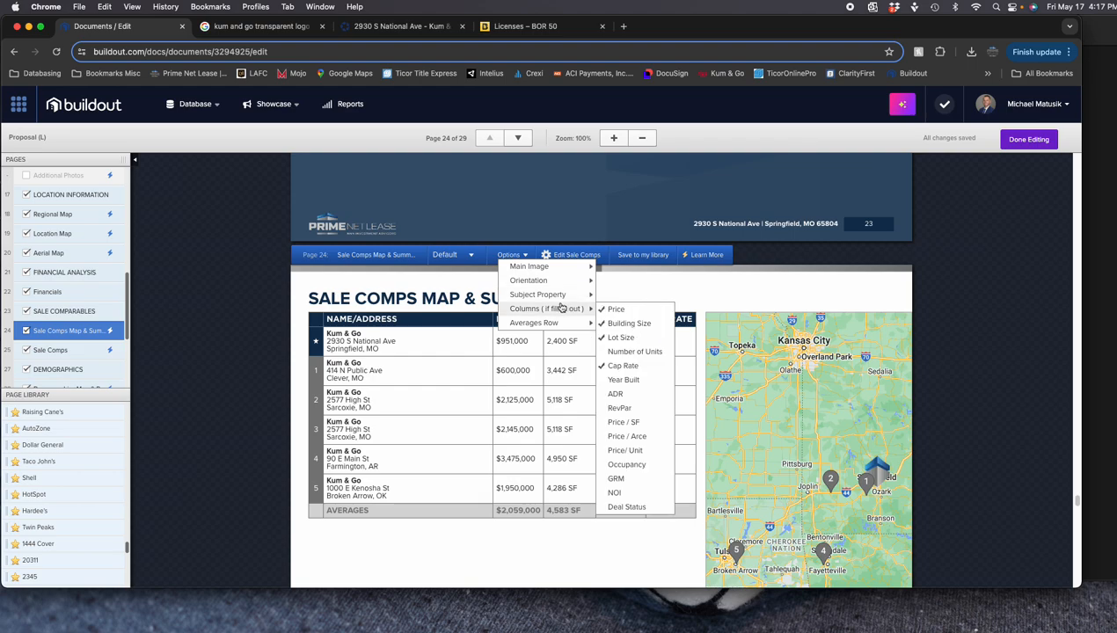
pyautogui.moveTo(550, 308)
pyautogui.click(640, 380)
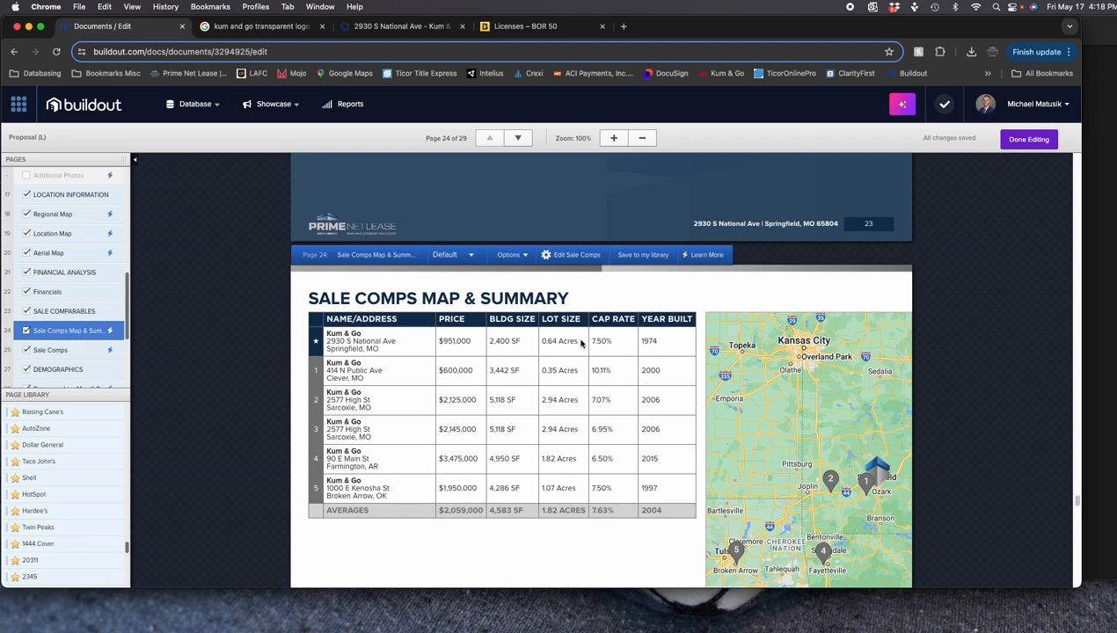
pyautogui.scroll(-2, 427, 443)
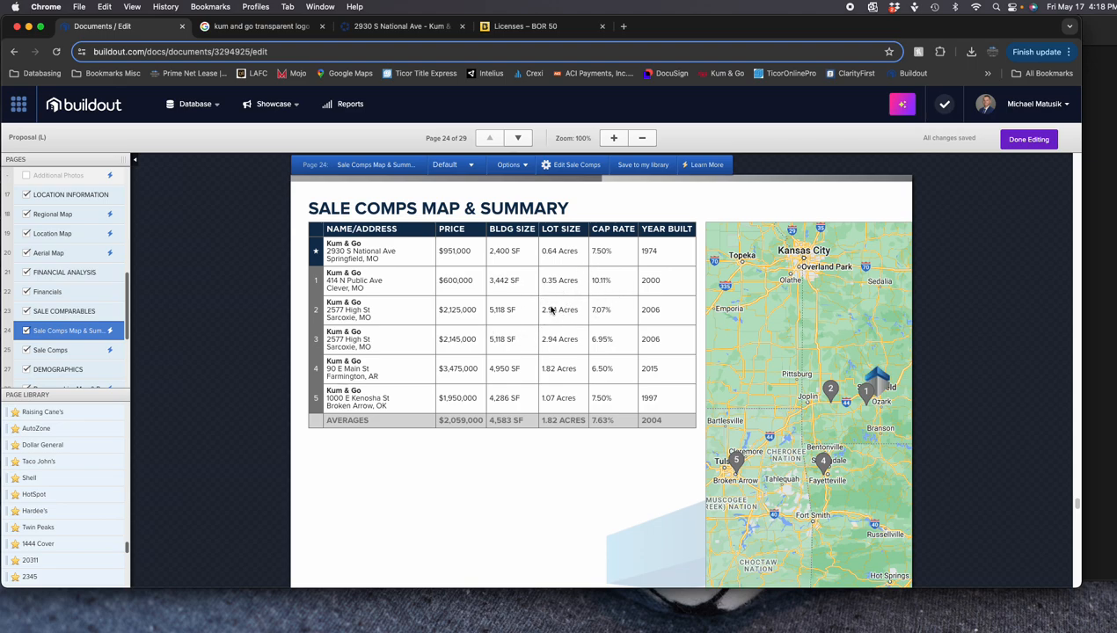
pyautogui.scroll(-4, 551, 308)
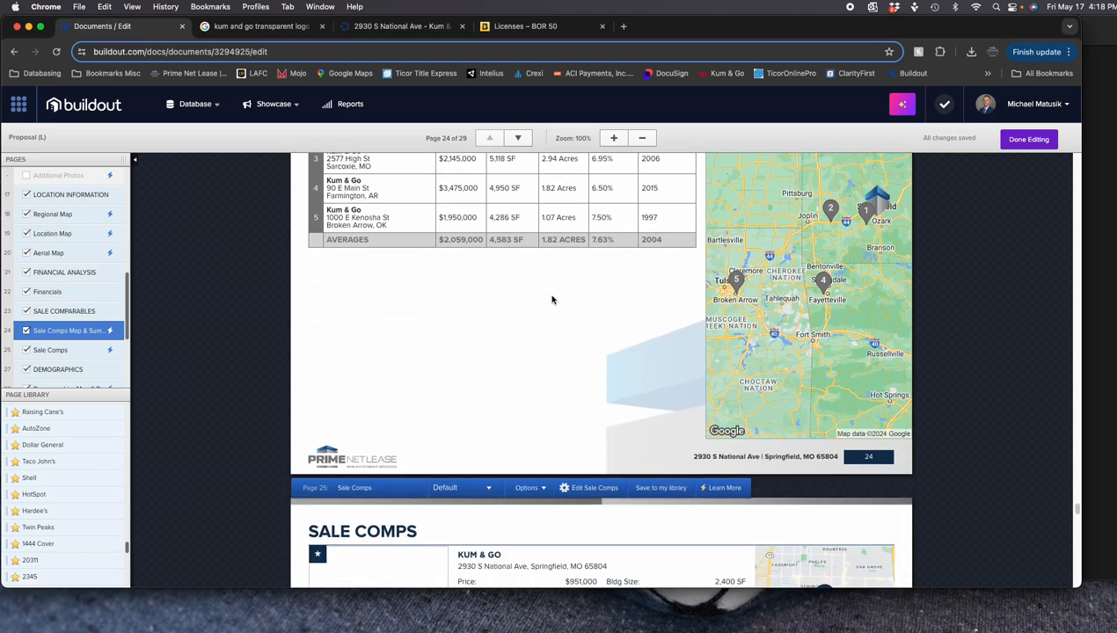
# Check the Sale Comps page against the comps summary, and look back through the earlier proposal pages to the Marketing Plan section
pyautogui.scroll(-7, 551, 300)
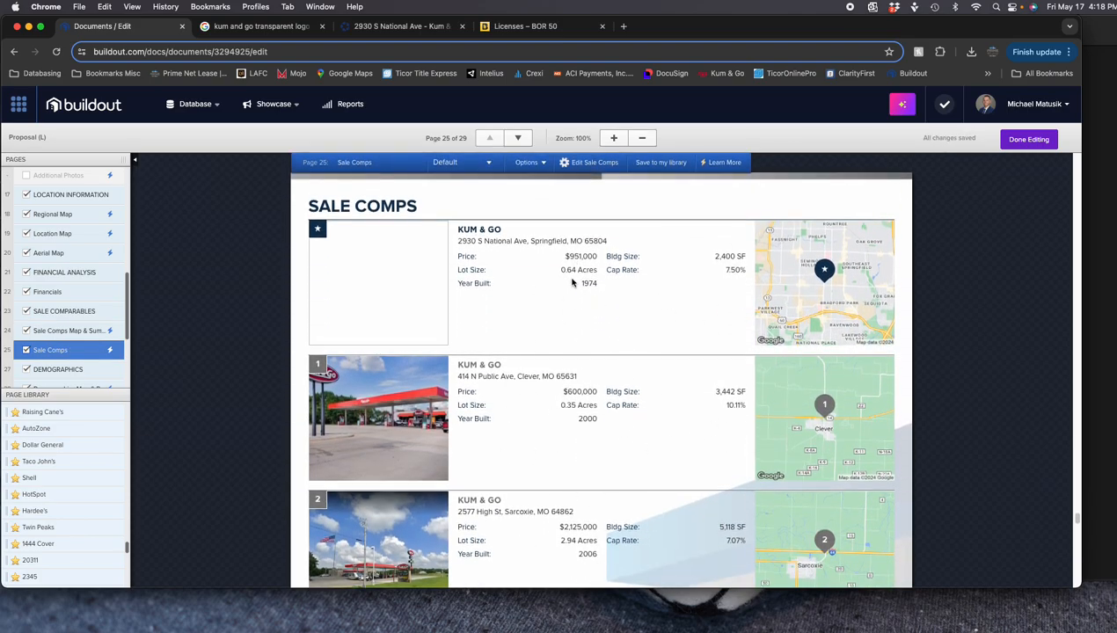
pyautogui.scroll(10, 576, 283)
pyautogui.scroll(-8, 576, 436)
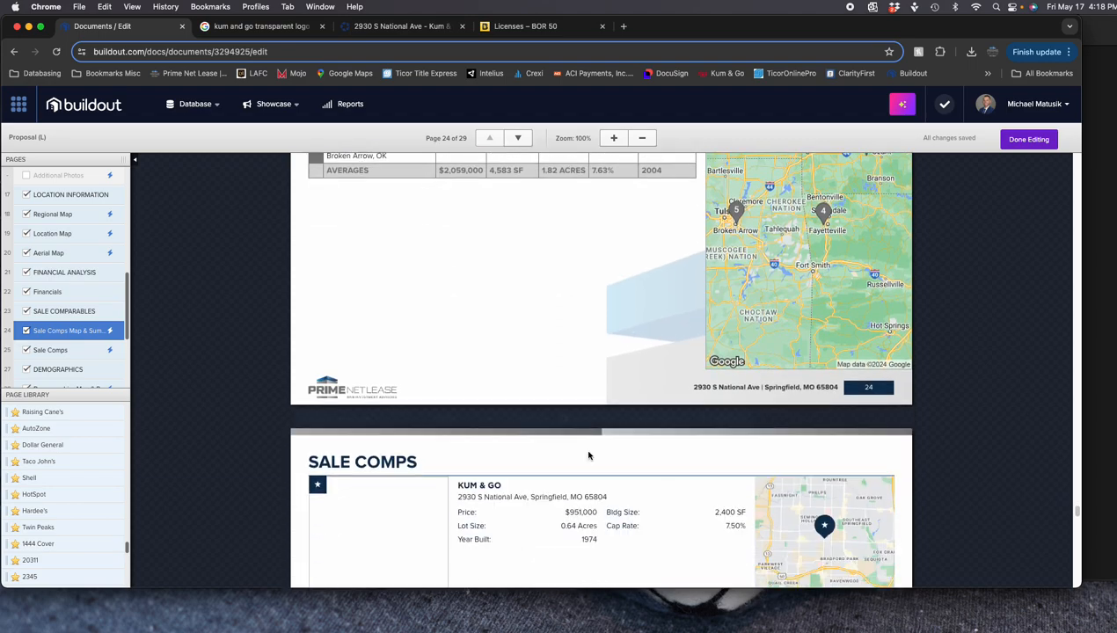
pyautogui.scroll(-1, 556, 387)
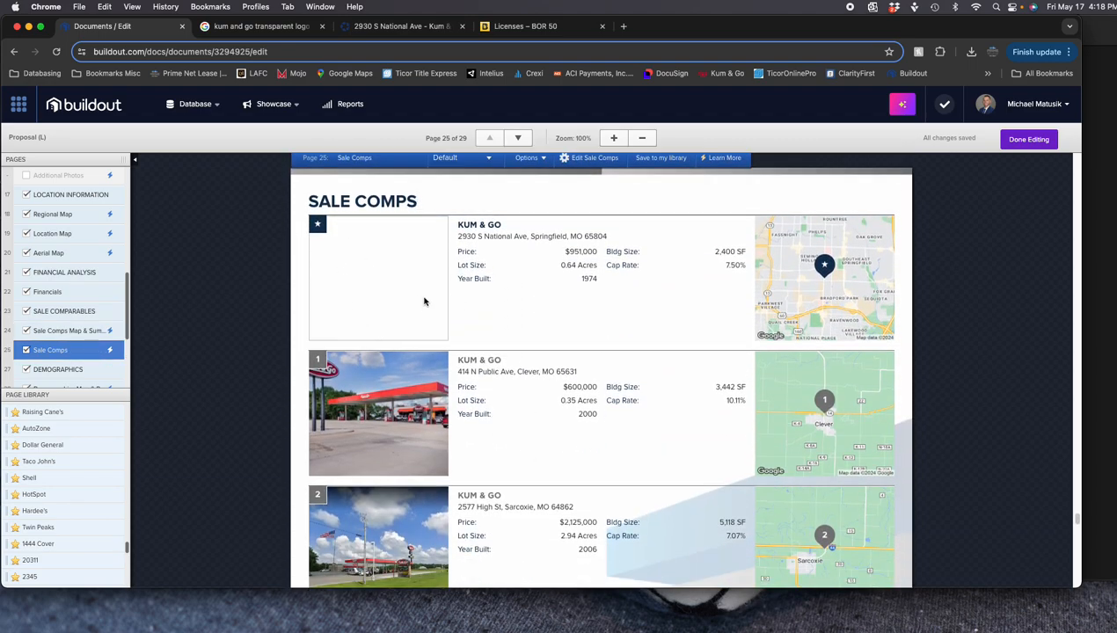
pyautogui.scroll(18, 424, 299)
pyautogui.scroll(20, 464, 408)
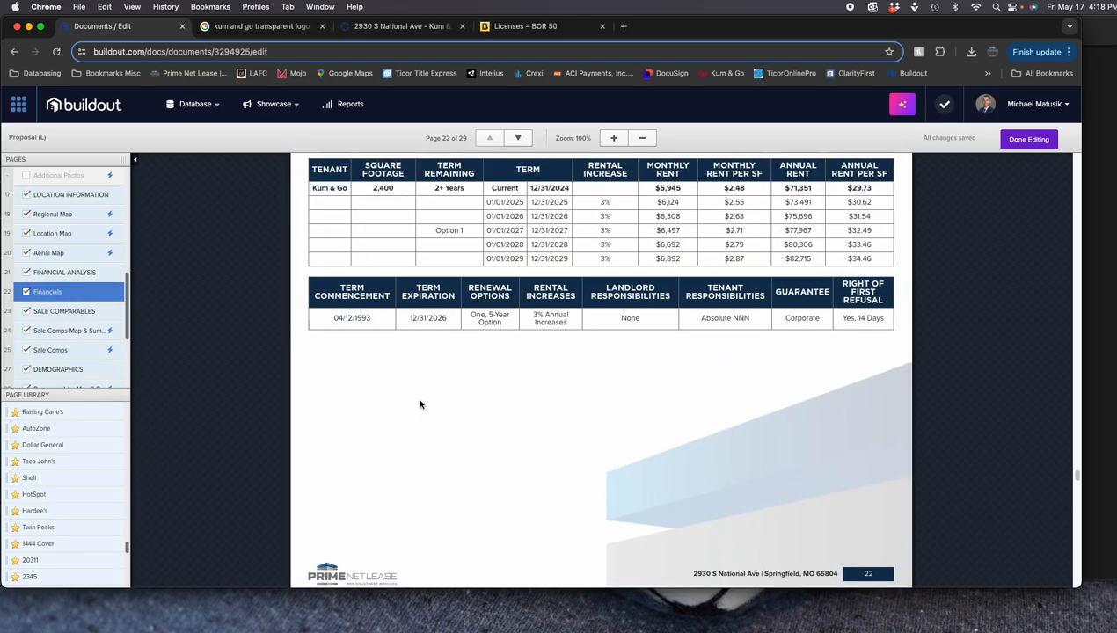
pyautogui.scroll(20, 505, 423)
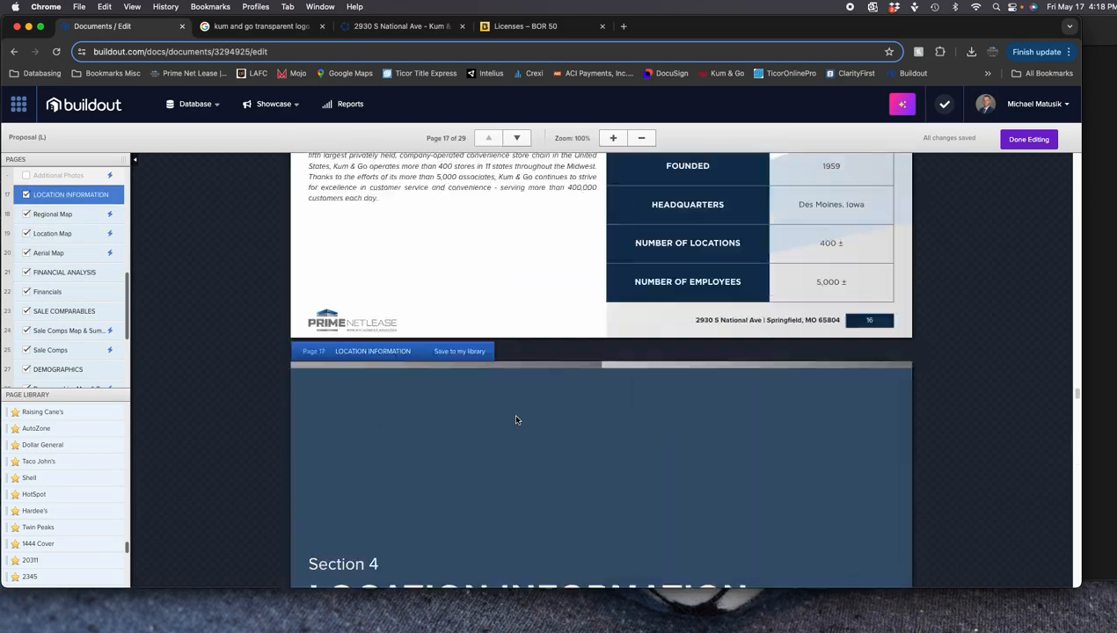
pyautogui.scroll(20, 563, 259)
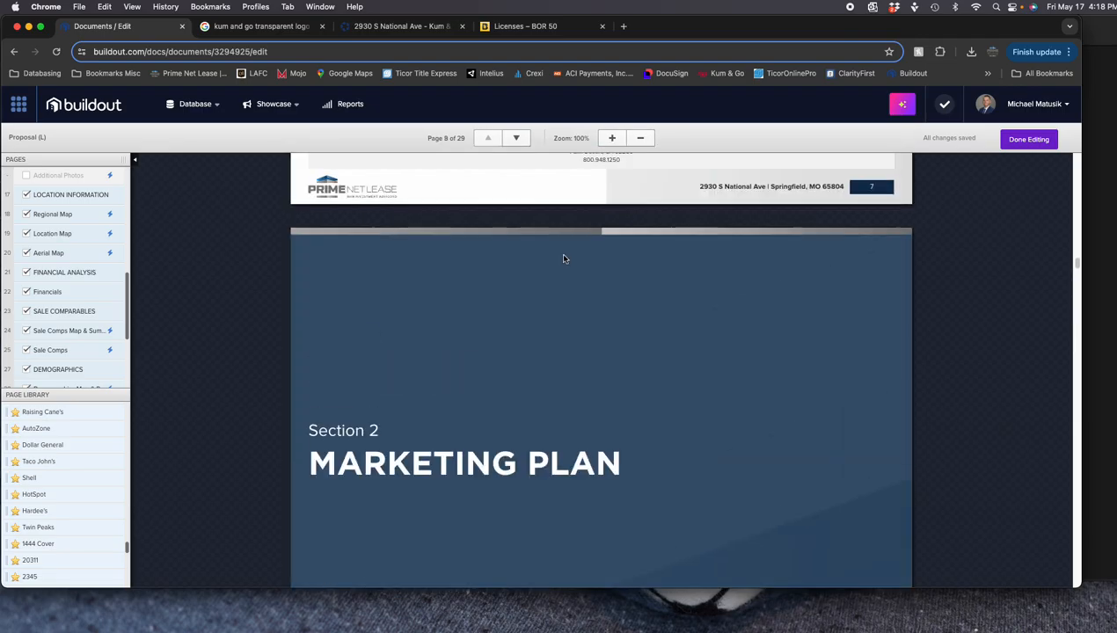
# Return to the Sale Comparables section and examine the photos, maps and property details of the subject and the five comps
pyautogui.scroll(-20, 563, 260)
pyautogui.scroll(-20, 563, 259)
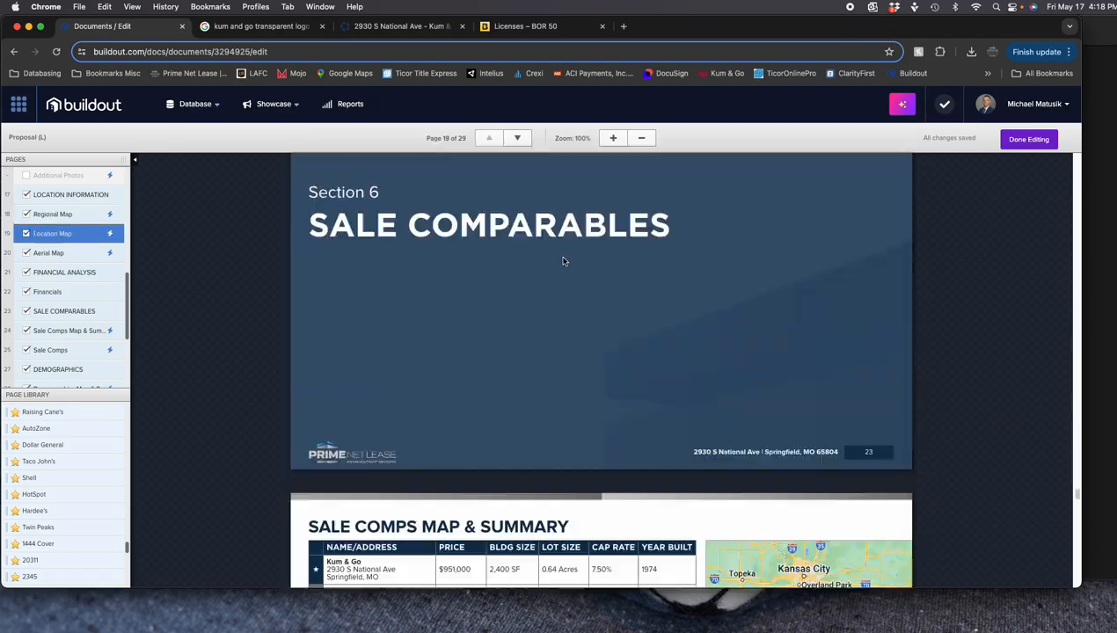
pyautogui.scroll(-5, 454, 384)
pyautogui.scroll(2, 422, 413)
pyautogui.scroll(-5, 395, 447)
pyautogui.scroll(-2, 444, 313)
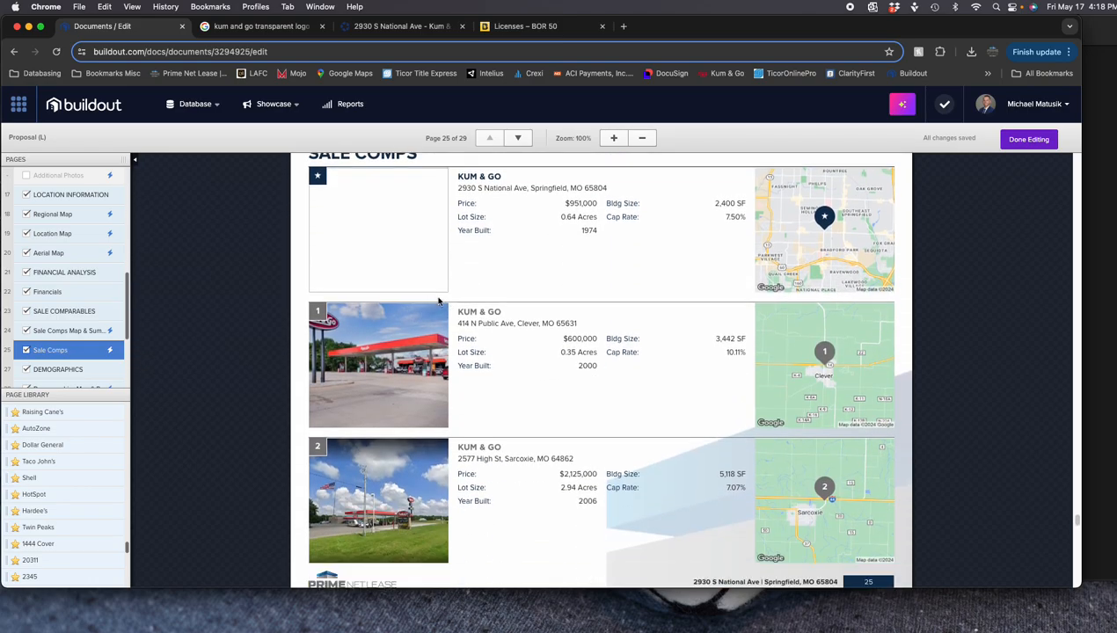
pyautogui.scroll(-20, 414, 293)
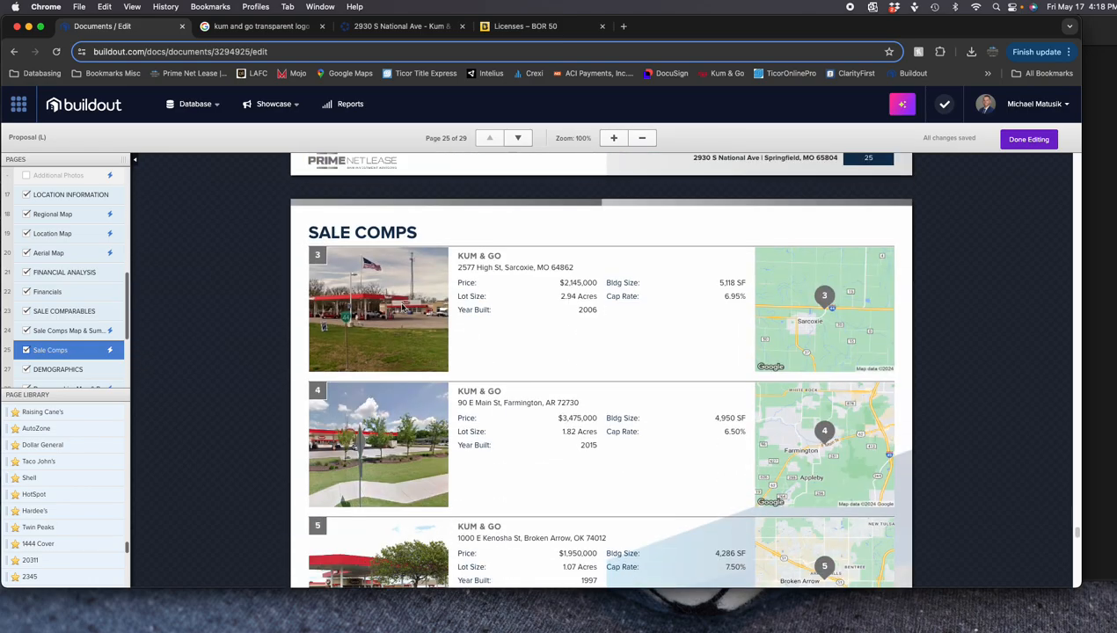
# Change the background image of the proposal's back page to the Kum & Go gas station photo
pyautogui.scroll(-10, 401, 312)
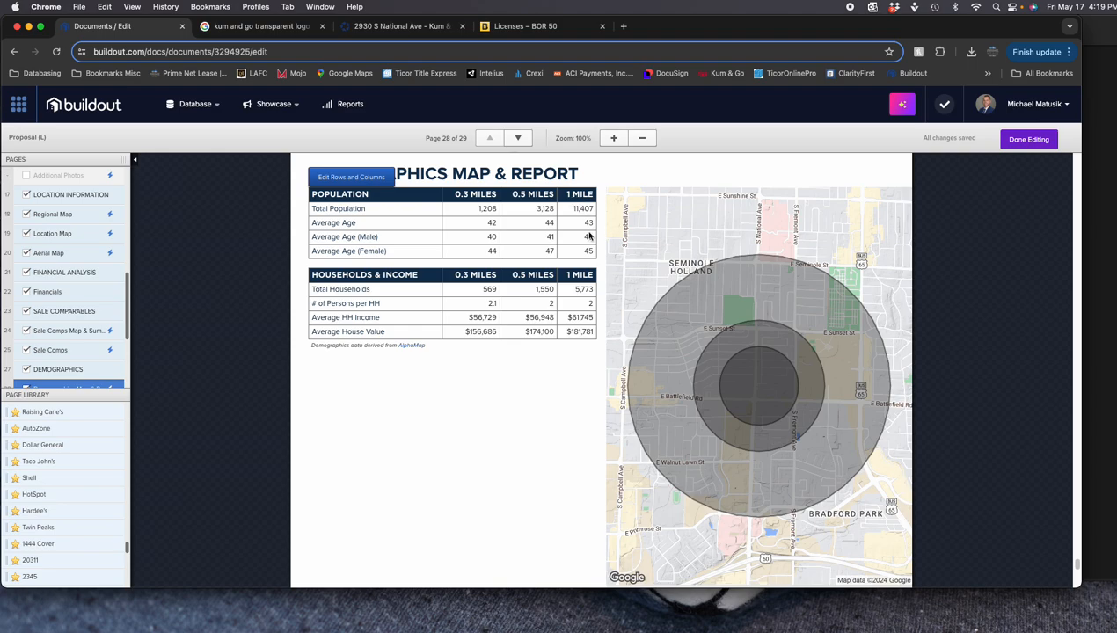
pyautogui.scroll(-5, 587, 220)
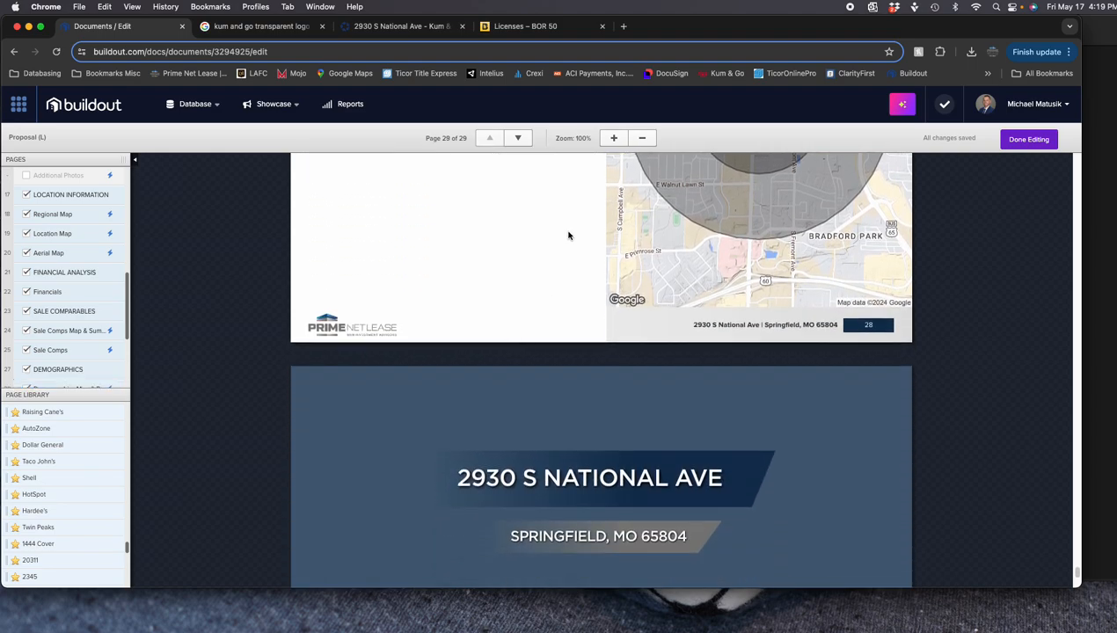
pyautogui.scroll(-5, 530, 313)
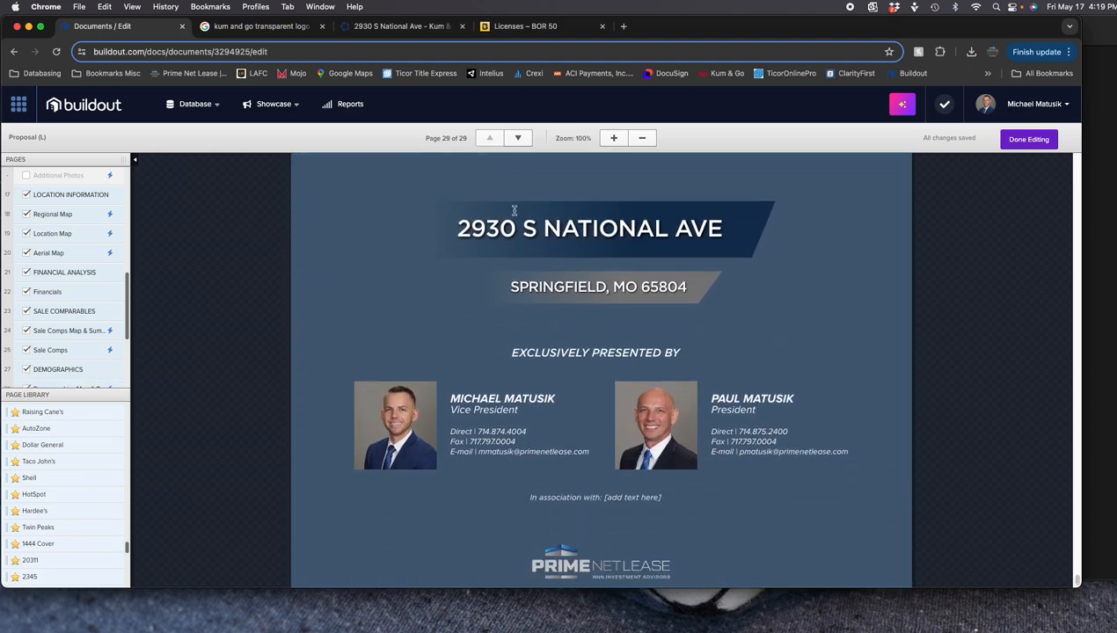
pyautogui.click(599, 323)
pyautogui.scroll(3, 658, 341)
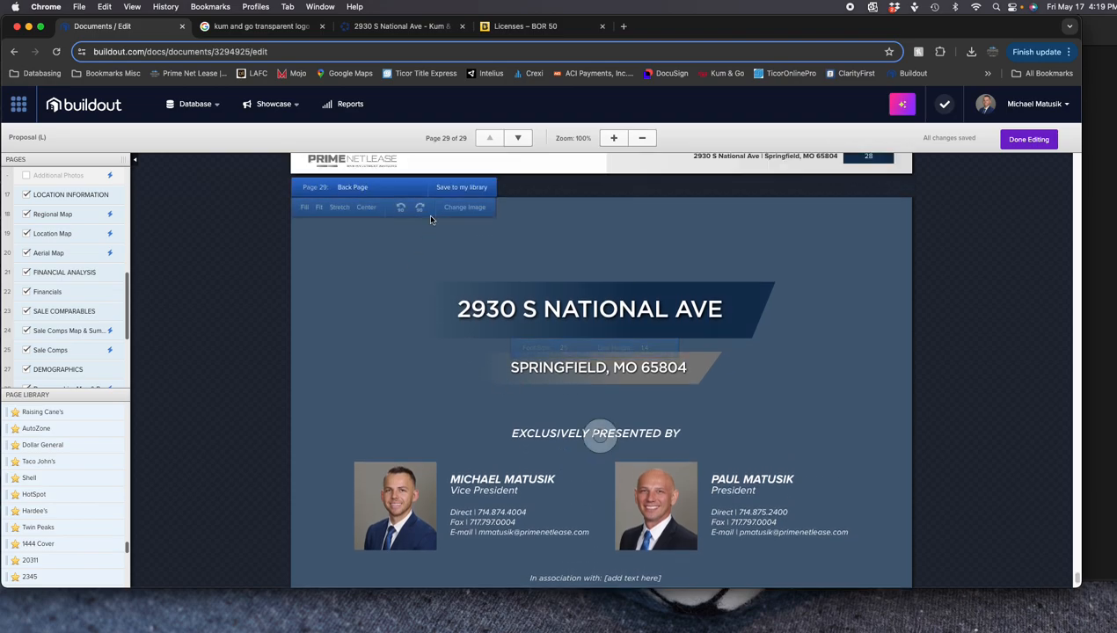
pyautogui.click(463, 208)
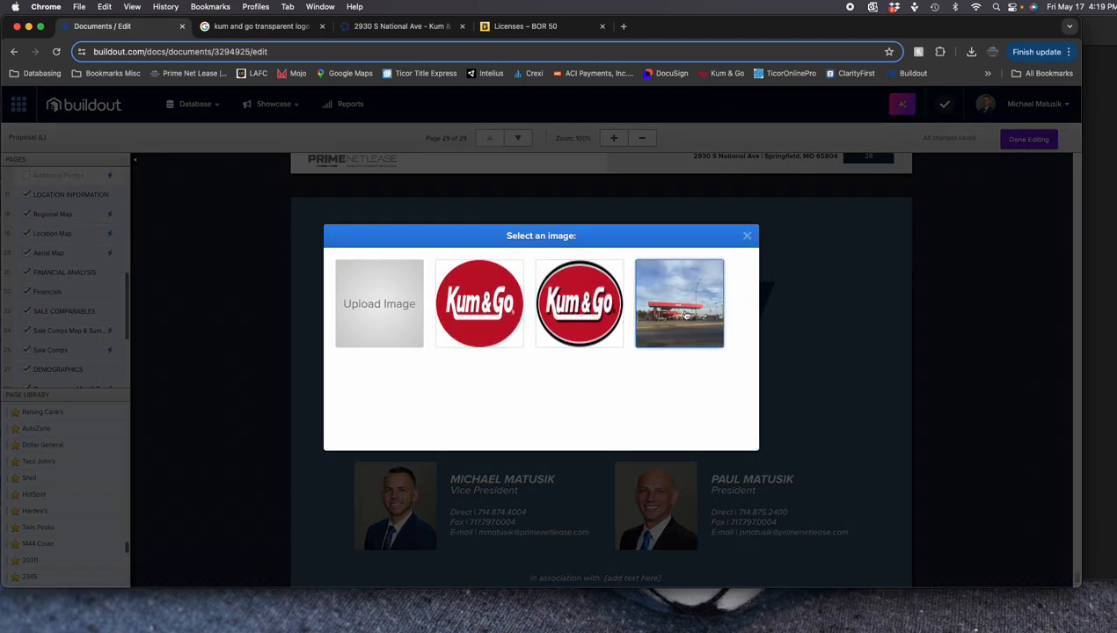
pyautogui.click(673, 301)
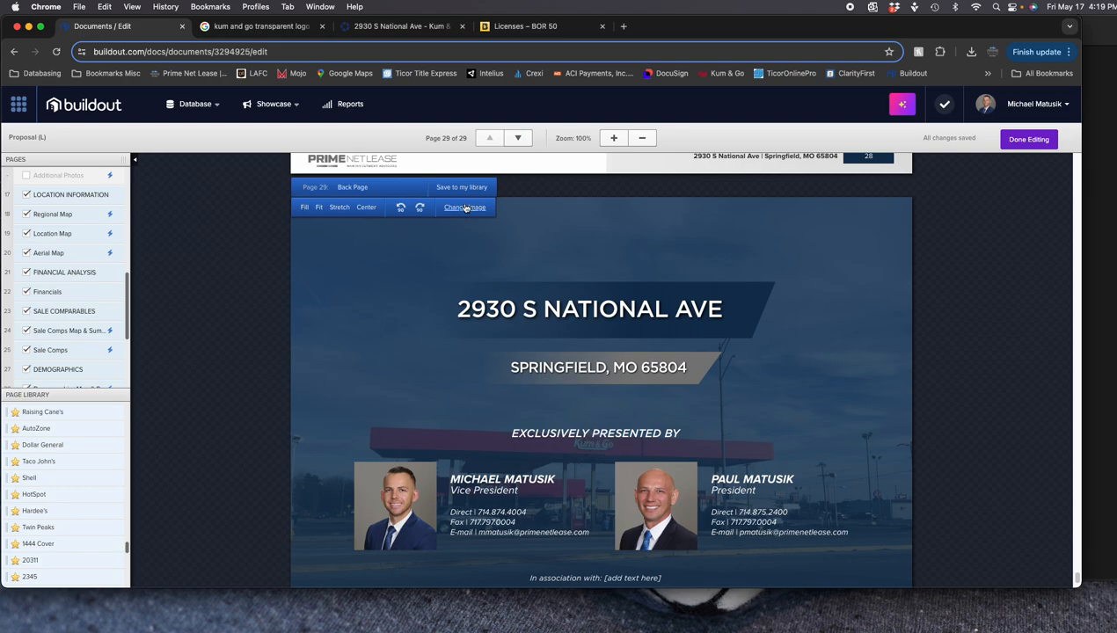
pyautogui.scroll(-2, 700, 411)
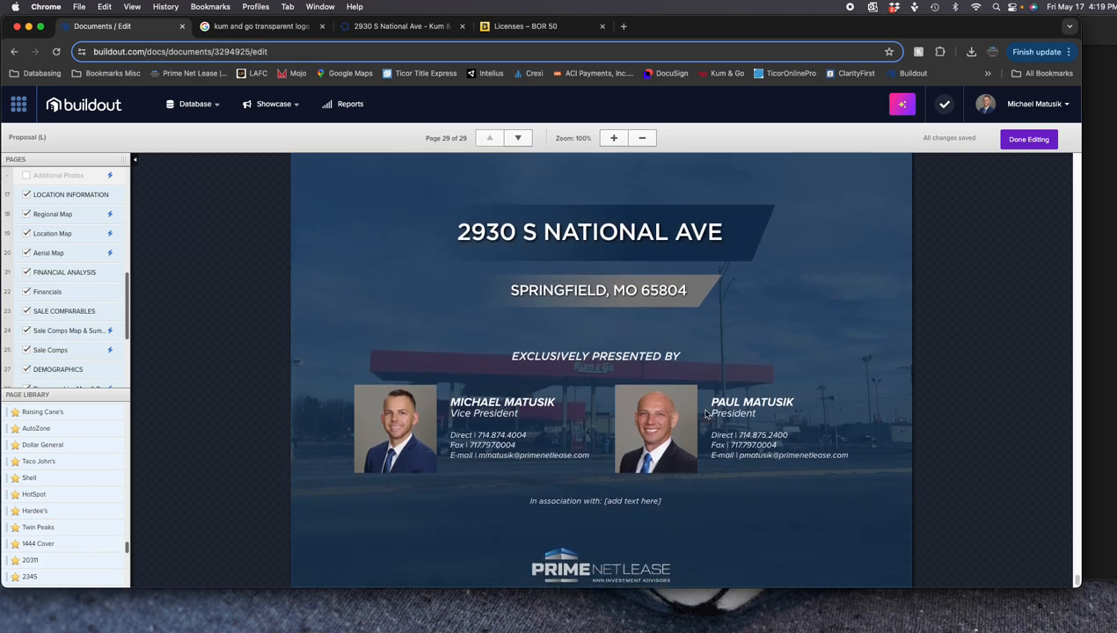
pyautogui.scroll(-1, 776, 417)
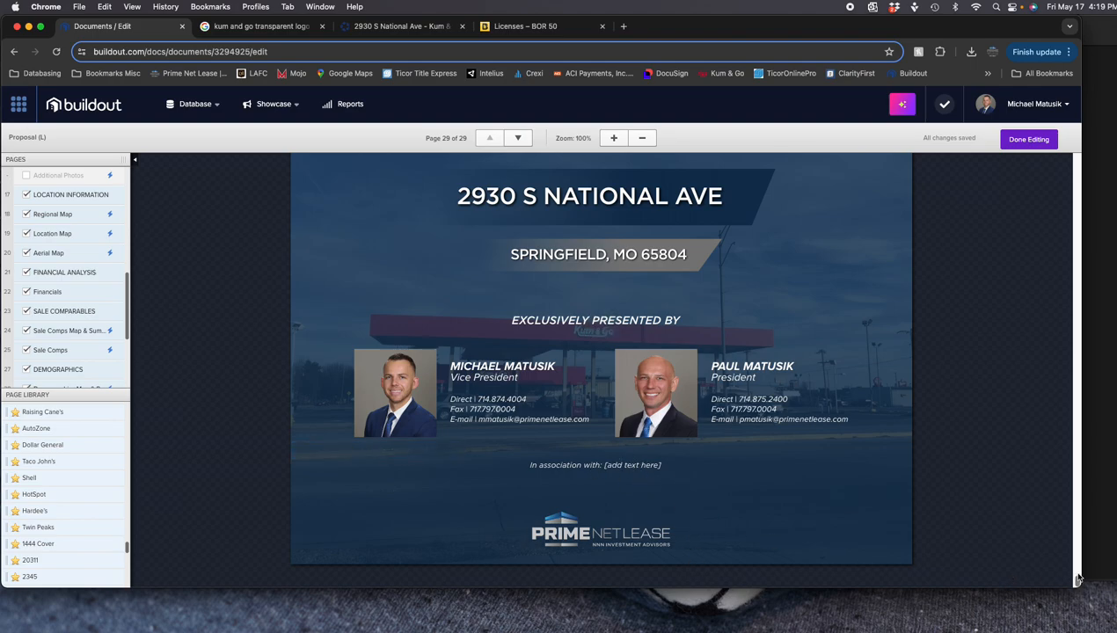
# Copy the Bang Realty-Missouri Inc association text from the Table of Contents page over the "[add text here]" placeholder on the back page
pyautogui.moveTo(1076, 581); pyautogui.dragTo(1049, 191)
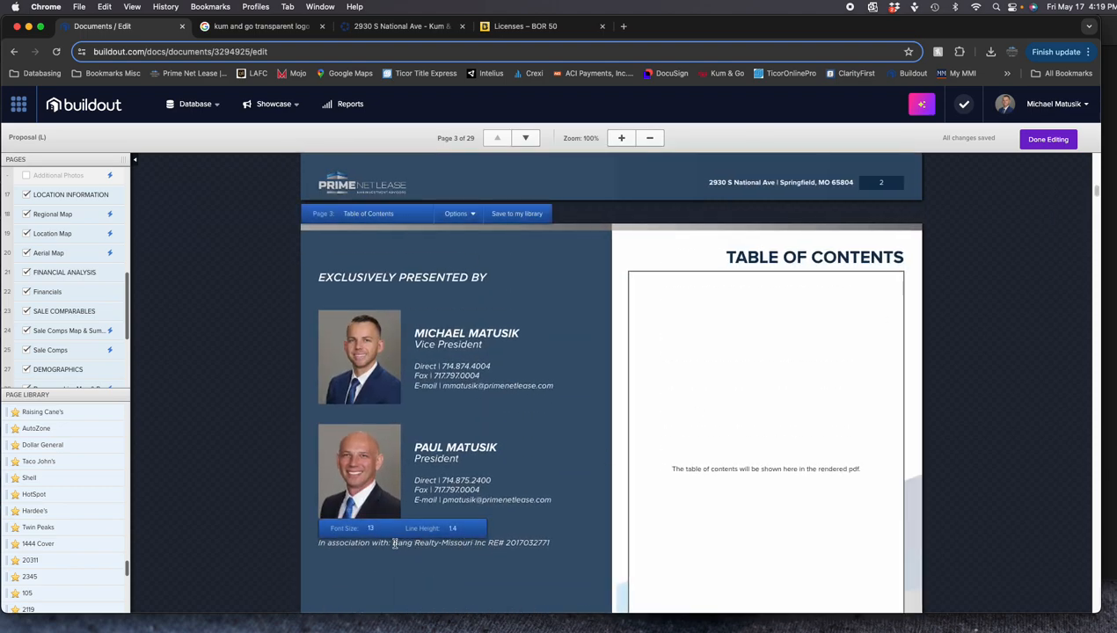
pyautogui.moveTo(393, 544); pyautogui.dragTo(556, 546)
pyautogui.press('cmd+c')
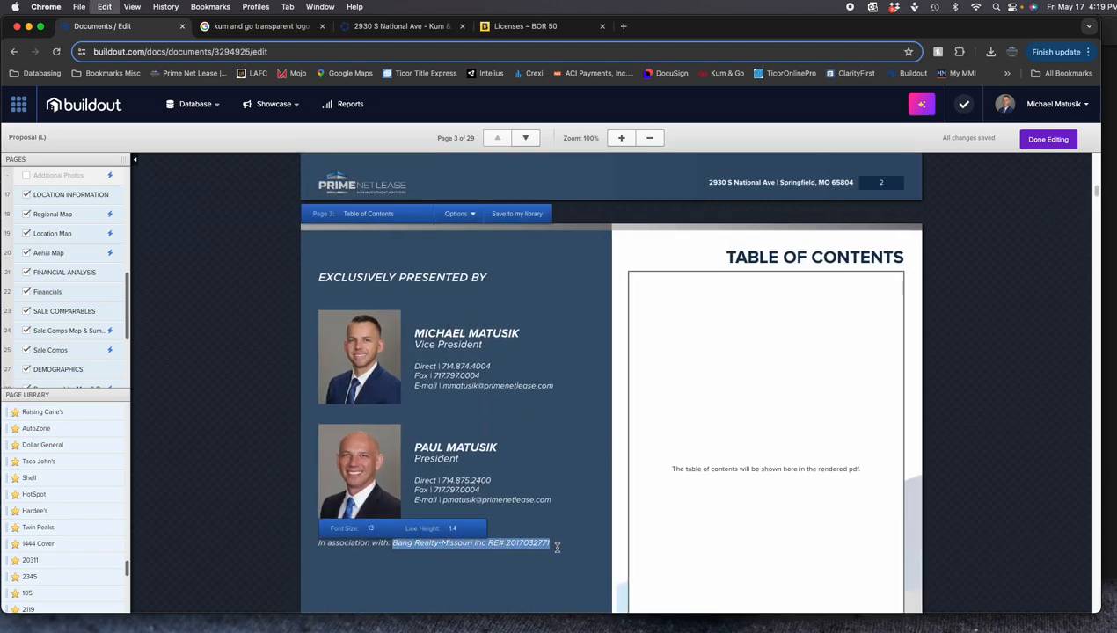
pyautogui.moveTo(1098, 193); pyautogui.dragTo(1097, 607)
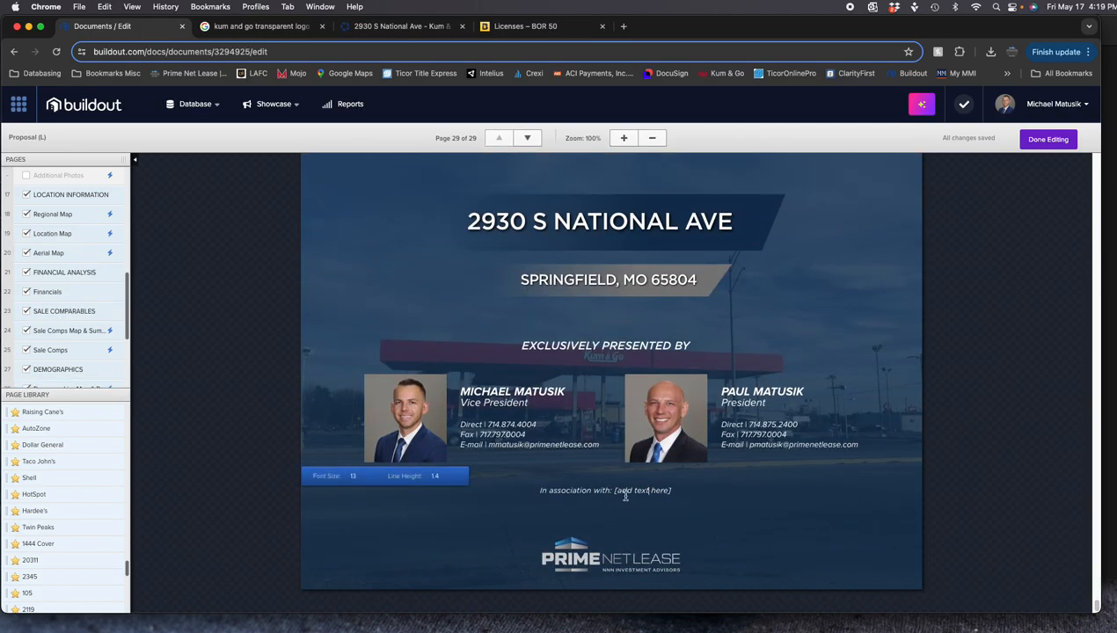
pyautogui.moveTo(613, 490); pyautogui.dragTo(688, 494)
pyautogui.press('cmd+v')
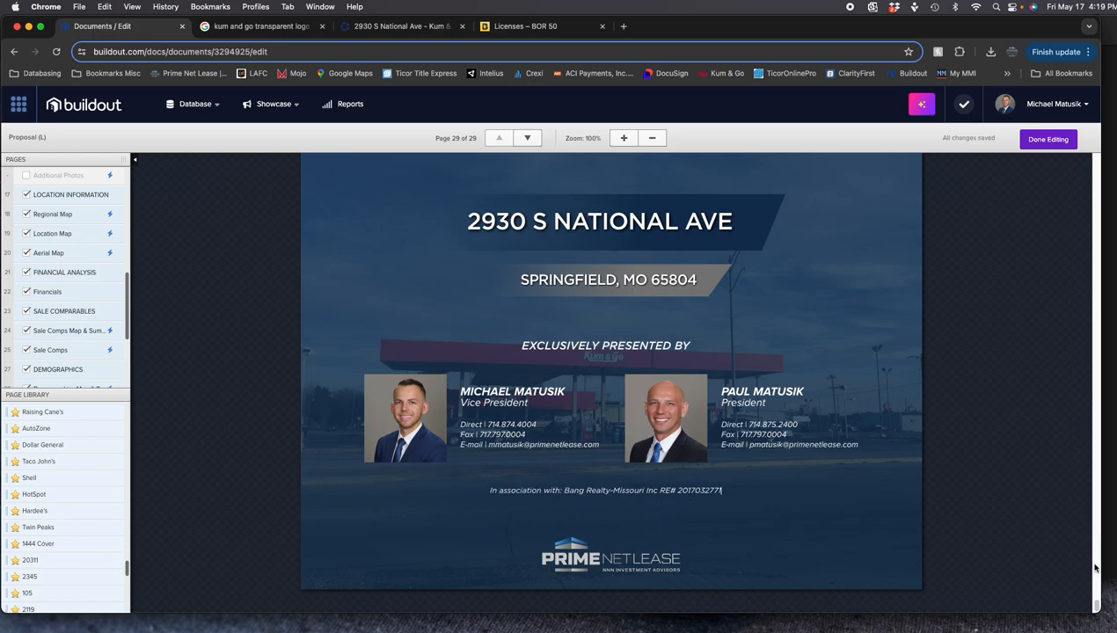
# Review the proposal's pages from the cover through the Demographics Map & Report, and finish editing the document
pyautogui.moveTo(1094, 605); pyautogui.dragTo(1095, 158)
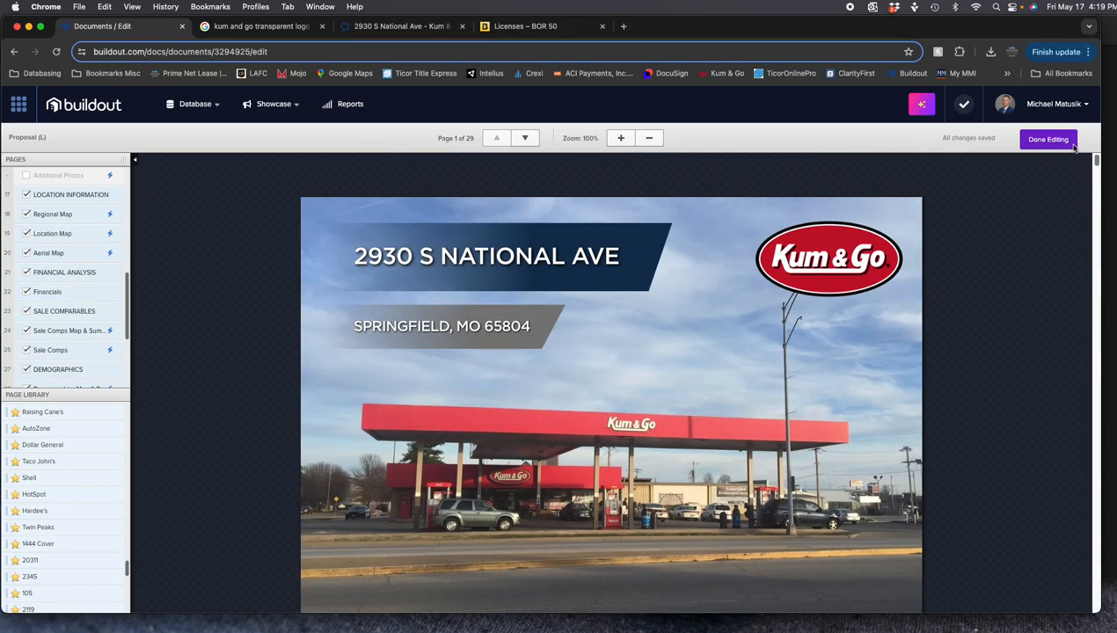
pyautogui.scroll(-15, 1070, 176)
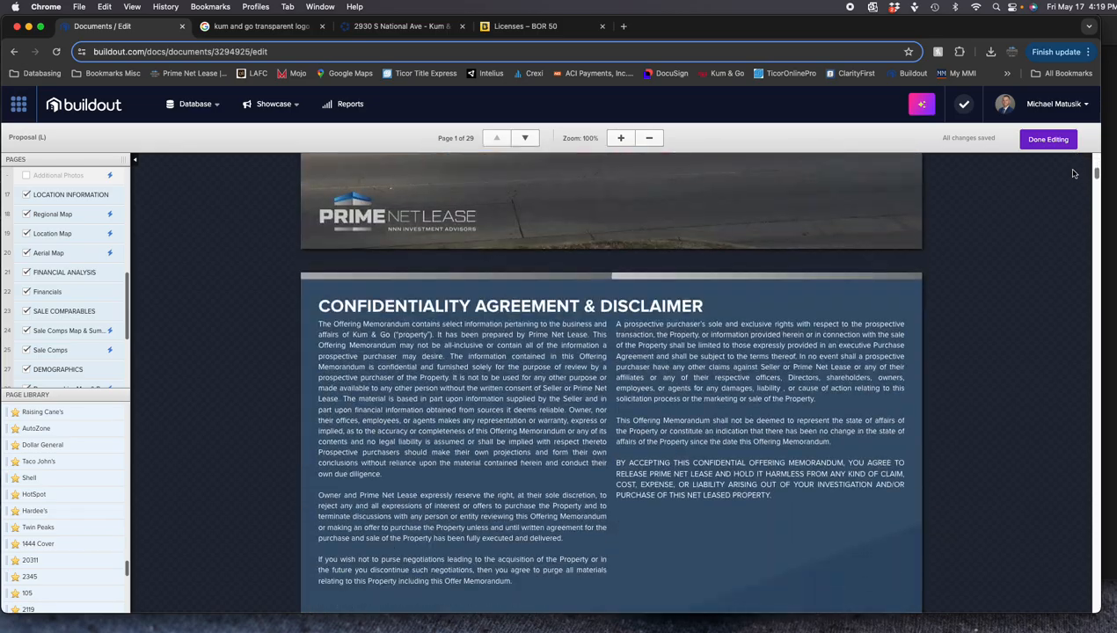
pyautogui.scroll(-20, 1065, 205)
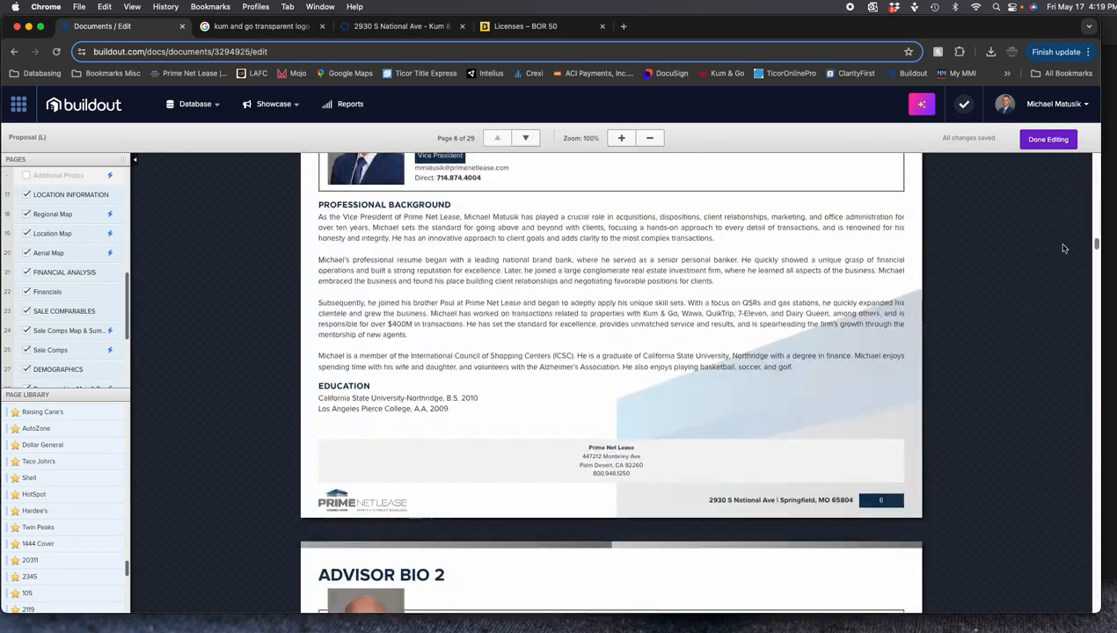
pyautogui.scroll(-20, 1053, 385)
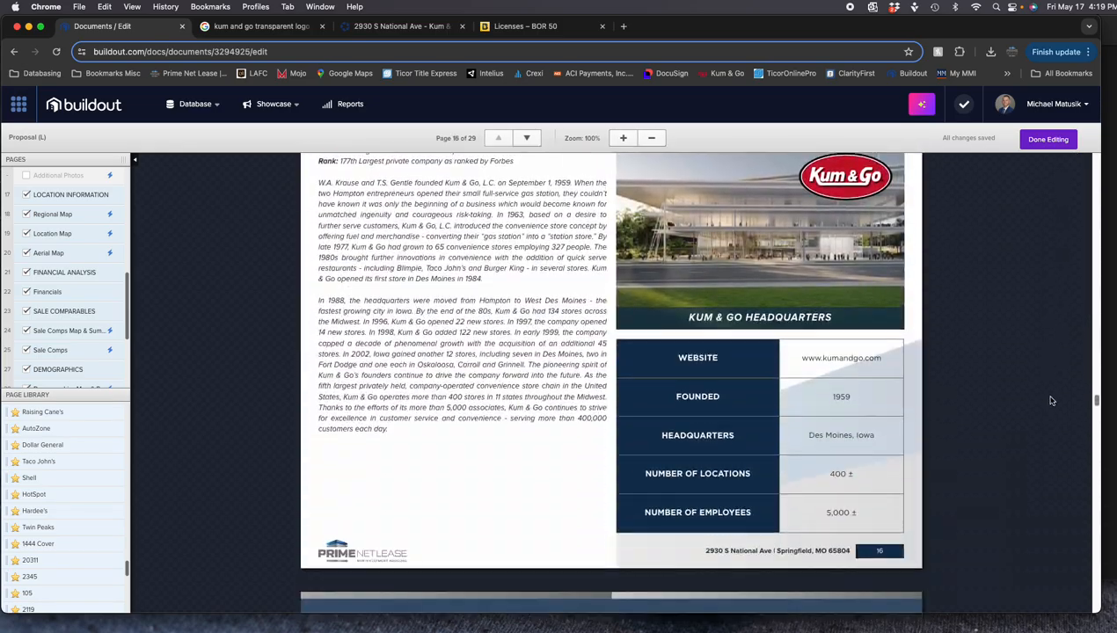
pyautogui.scroll(3, 1037, 462)
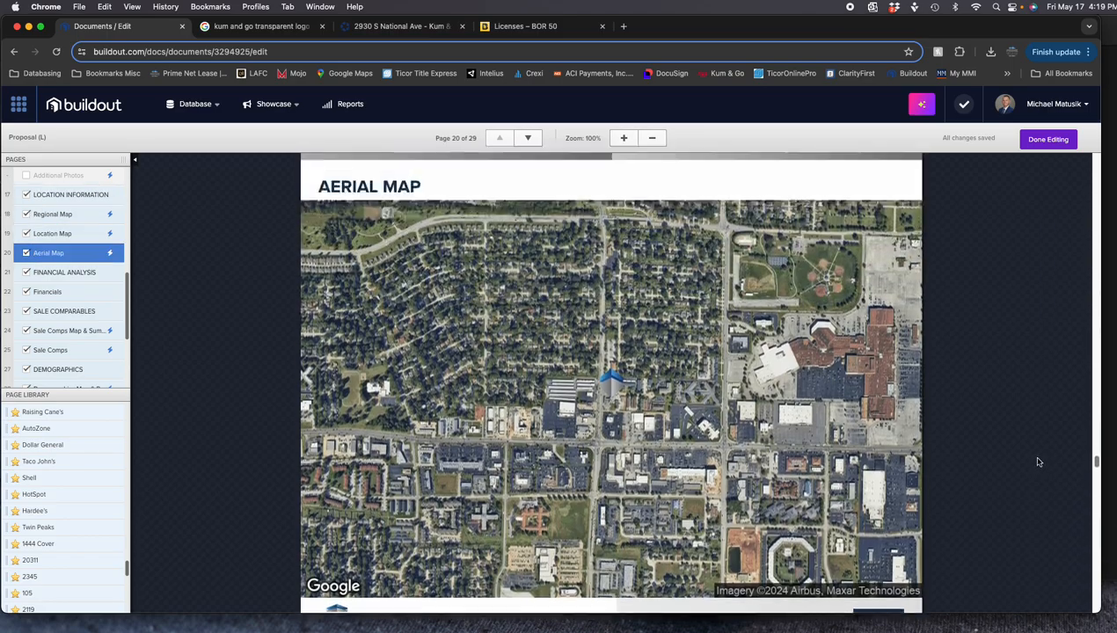
pyautogui.scroll(-10, 1029, 480)
pyautogui.scroll(-5, 1029, 497)
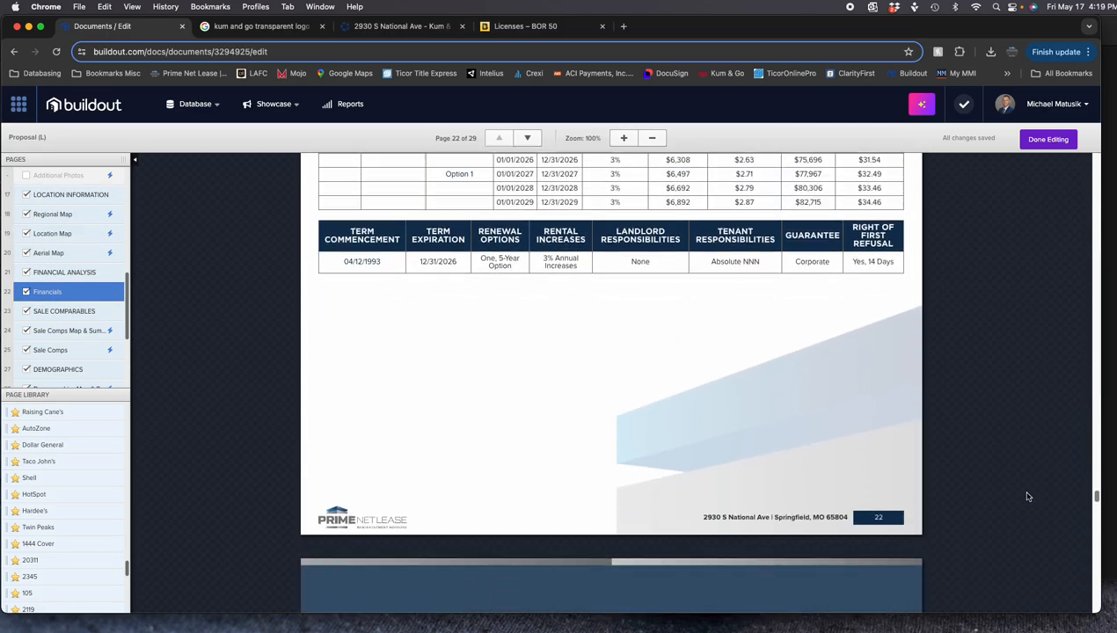
pyautogui.scroll(-20, 1033, 504)
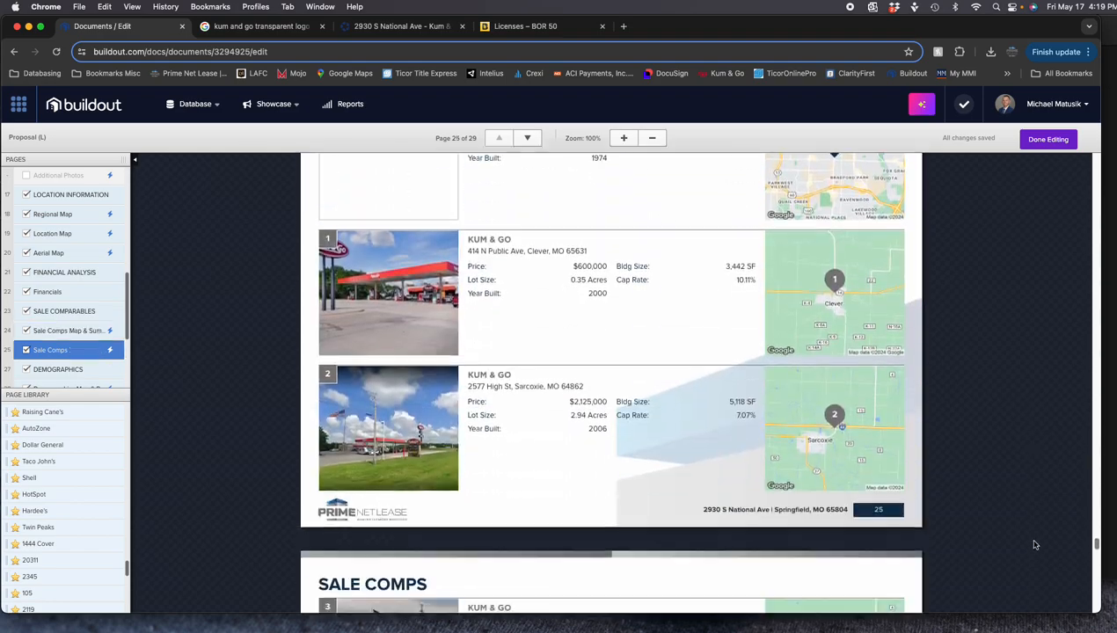
pyautogui.scroll(-8, 1030, 569)
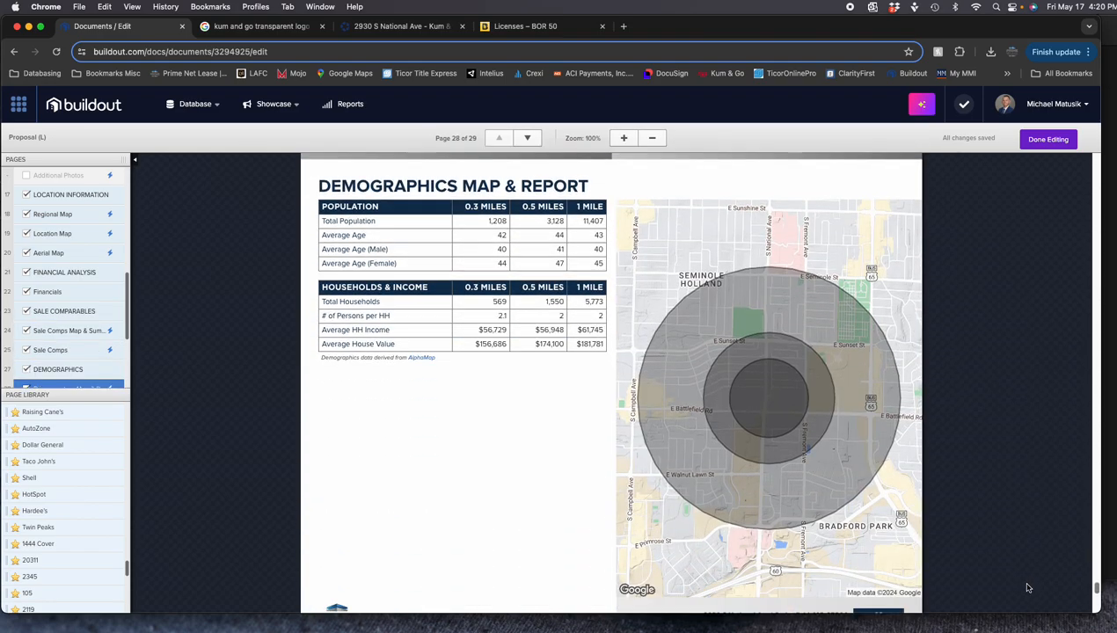
pyautogui.scroll(1, 1027, 588)
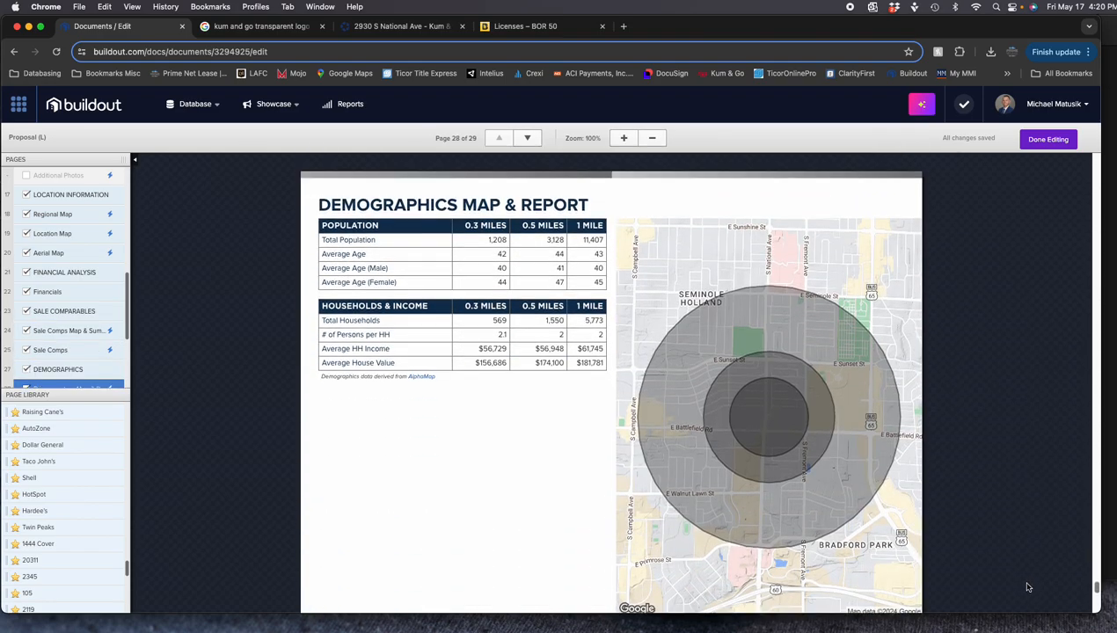
pyautogui.click(1052, 143)
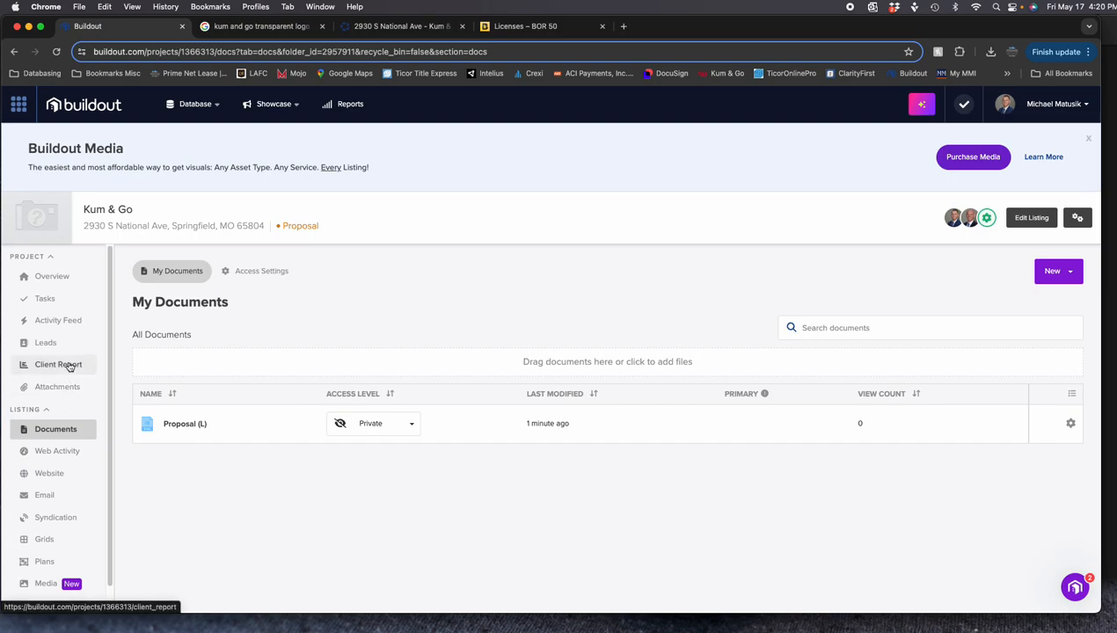
# Add the downloaded gas station photo to the listing's media, approve all photos, and save the media
pyautogui.click(48, 586)
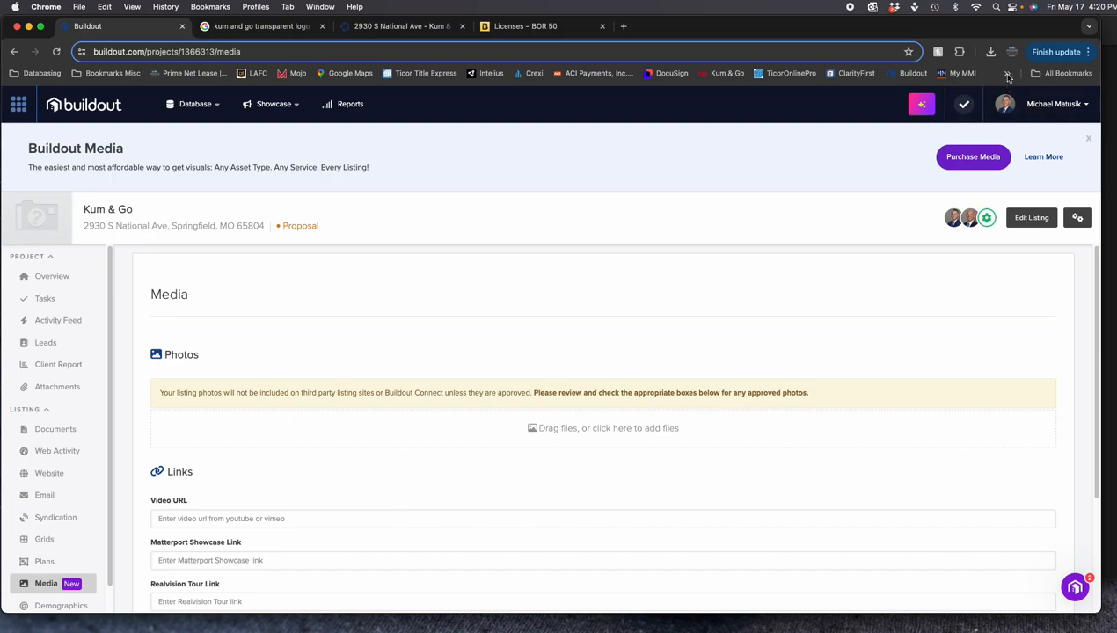
pyautogui.click(990, 53)
pyautogui.moveTo(902, 106); pyautogui.dragTo(542, 442)
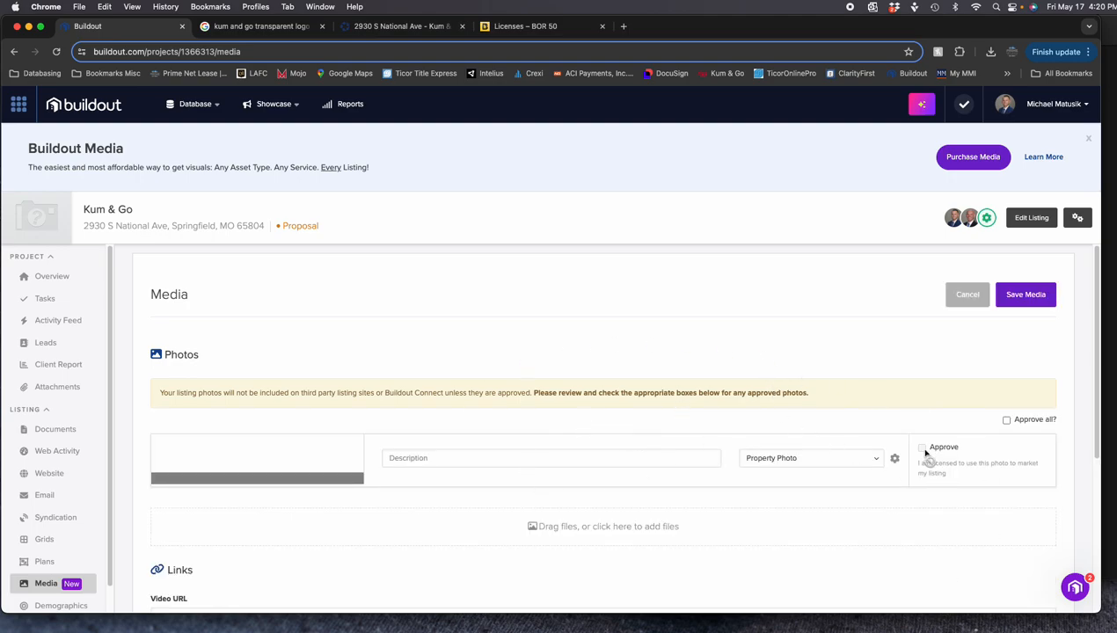
pyautogui.click(1007, 419)
pyautogui.click(744, 390)
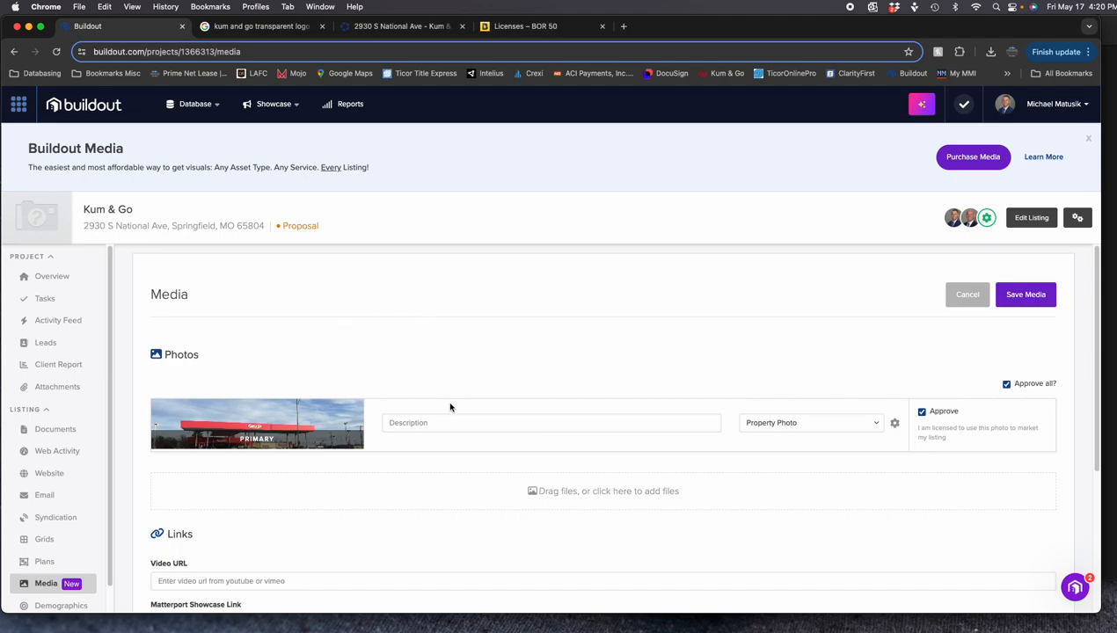
pyautogui.click(1021, 297)
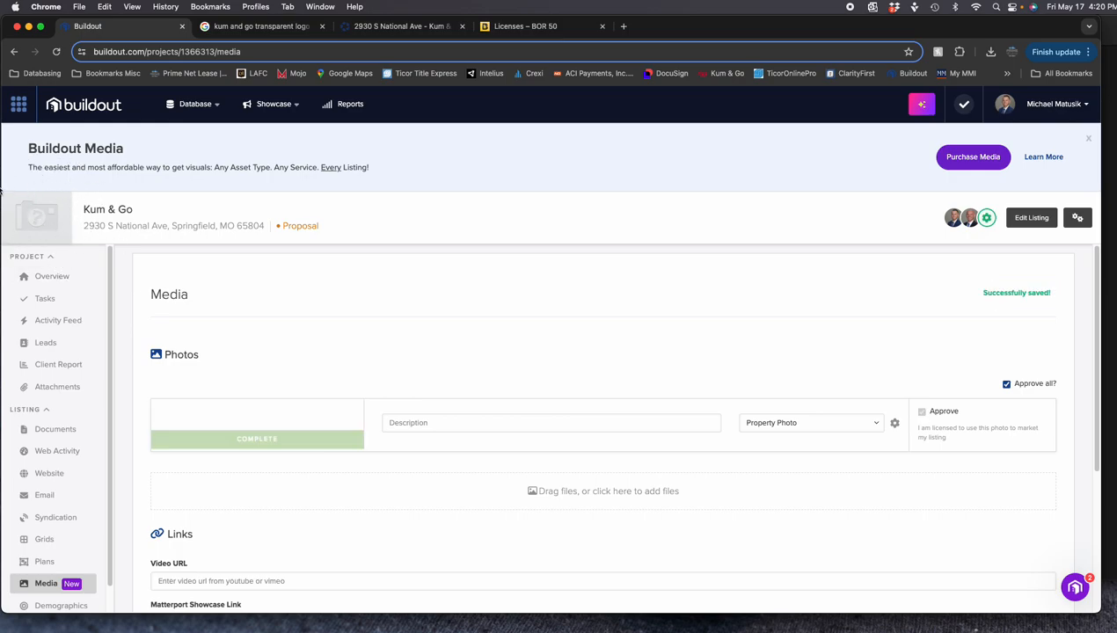
# Set the listing's demographics radii to 1, 3 and 5 miles and regenerate the data
pyautogui.click(52, 276)
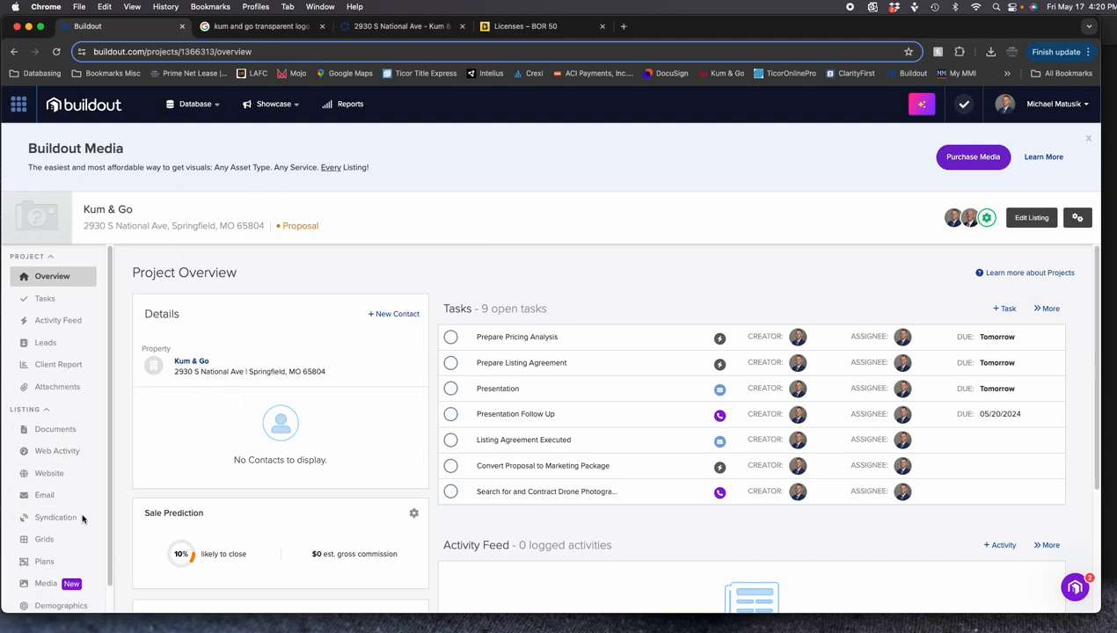
pyautogui.click(60, 606)
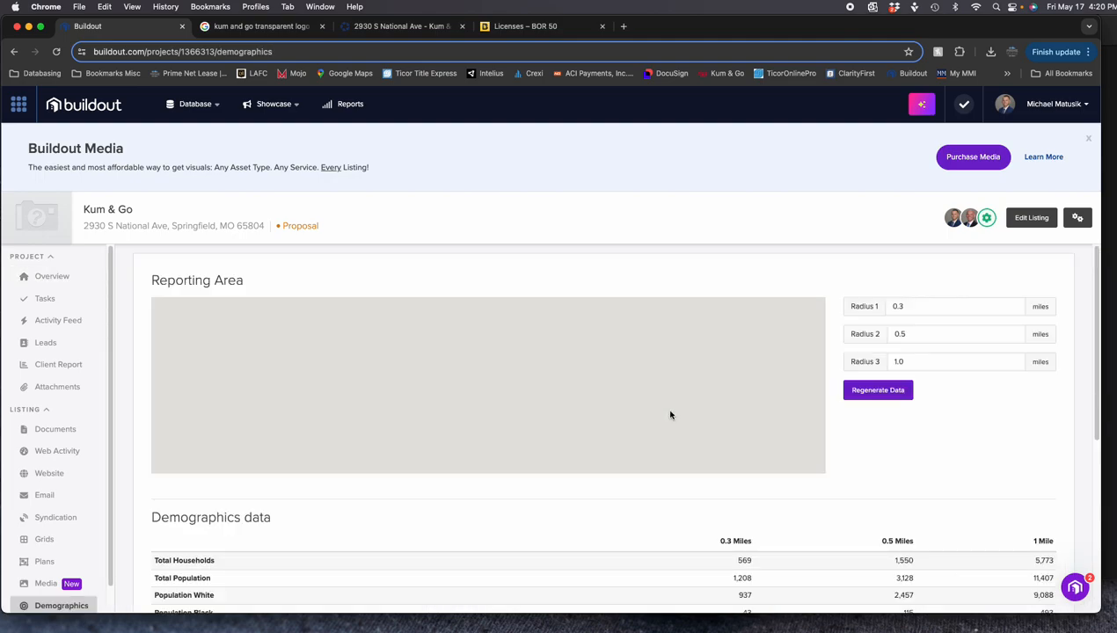
pyautogui.moveTo(919, 307); pyautogui.dragTo(887, 305)
pyautogui.write('1')
pyautogui.press('Tab')
pyautogui.write('3')
pyautogui.press('Tab')
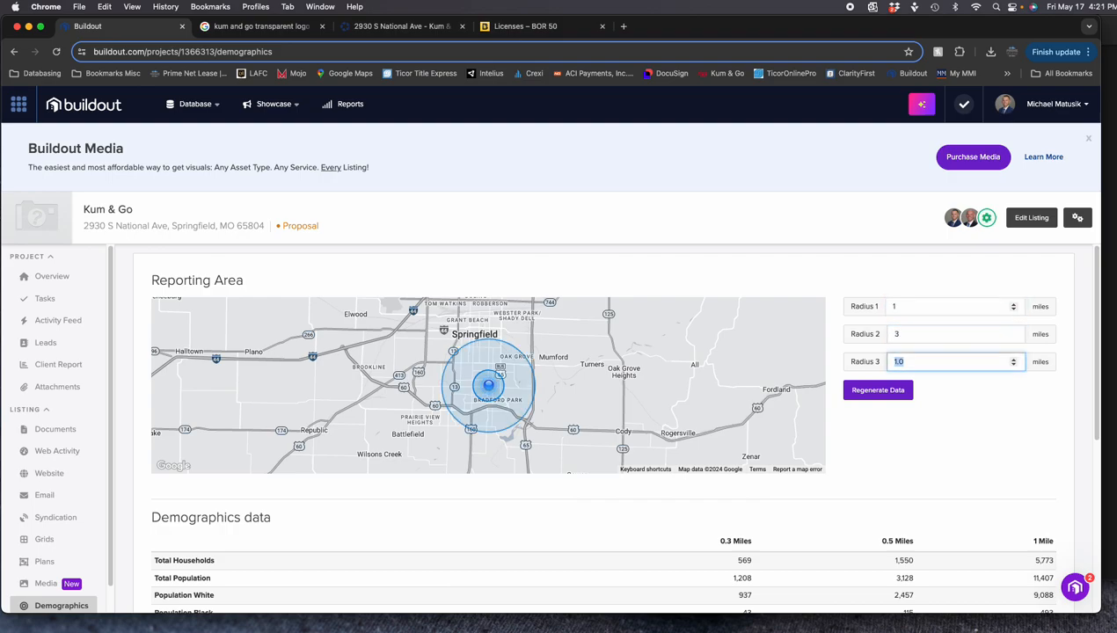
pyautogui.write('5')
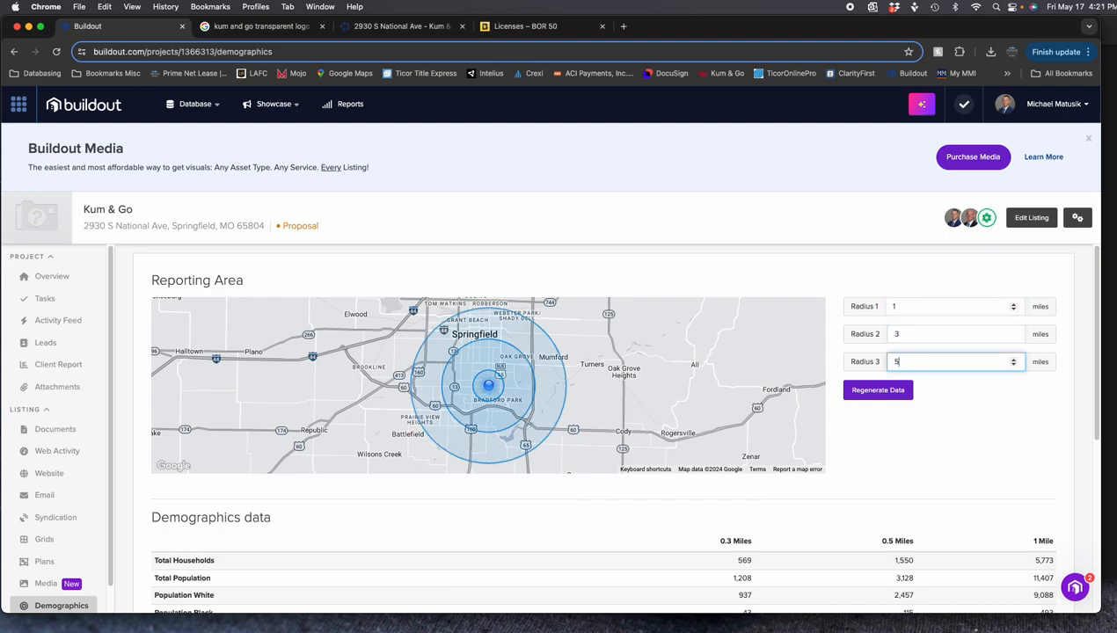
pyautogui.click(879, 391)
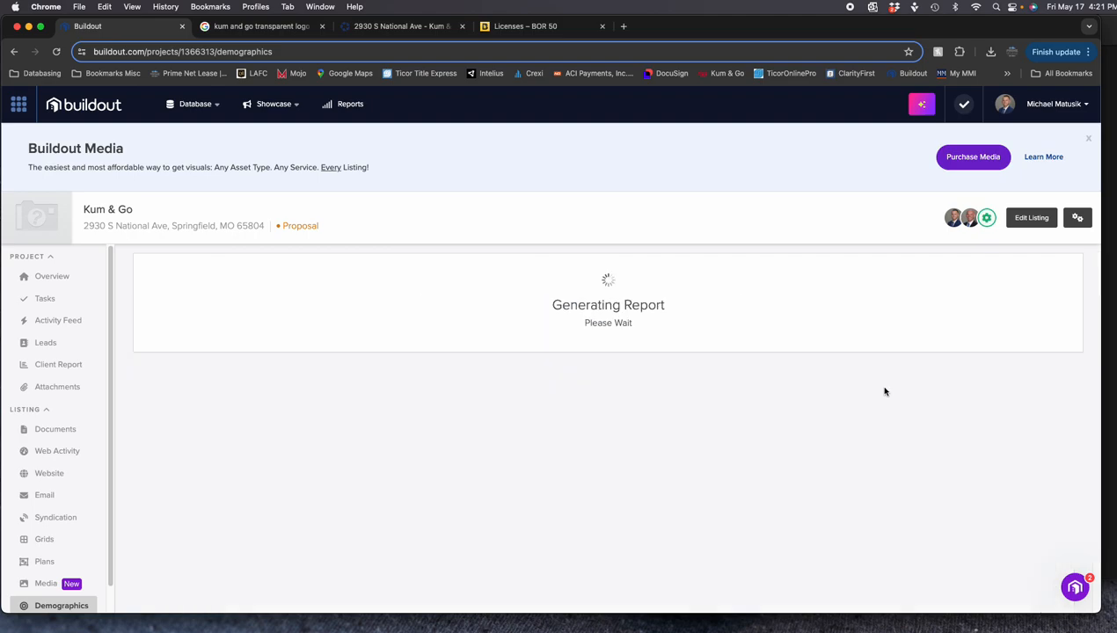
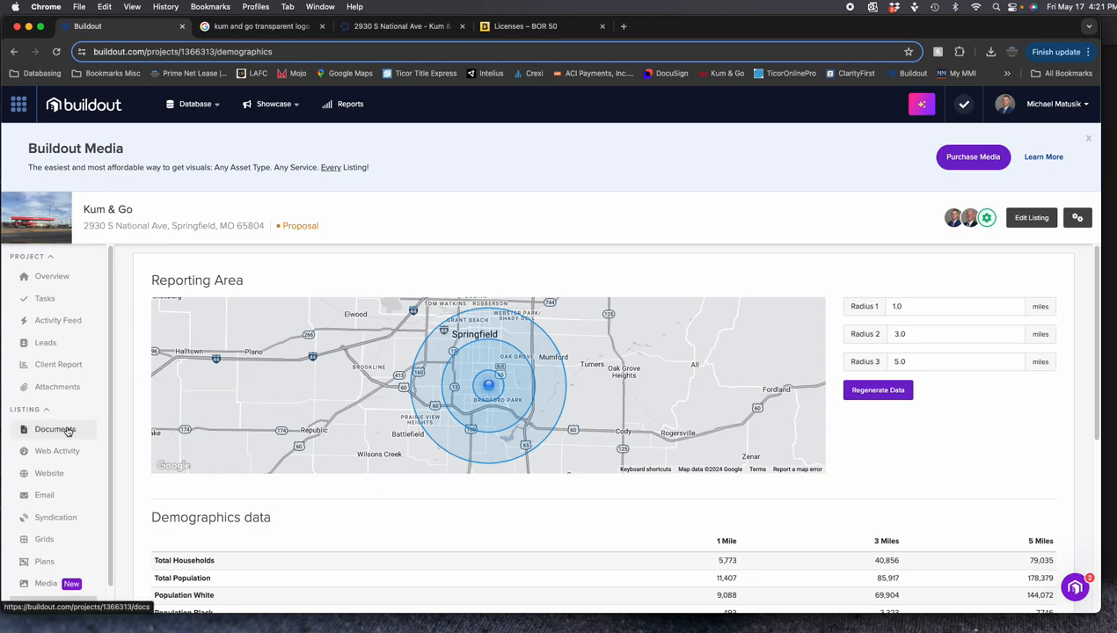
# Reopen the Proposal (L) document for editing from the listing's documents
pyautogui.click(68, 431)
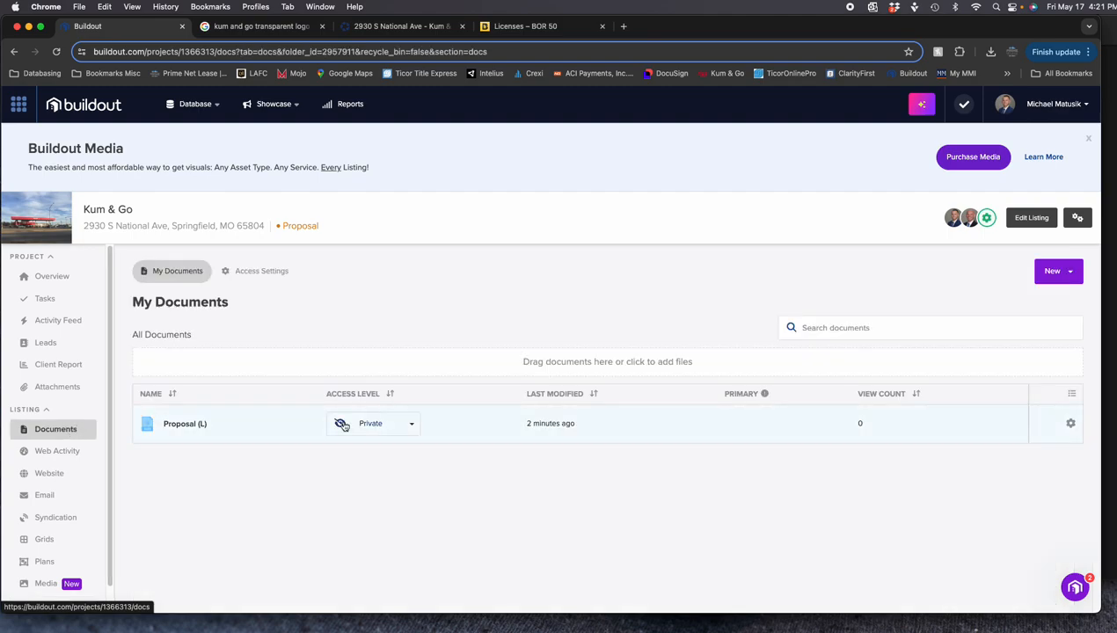
pyautogui.click(1071, 426)
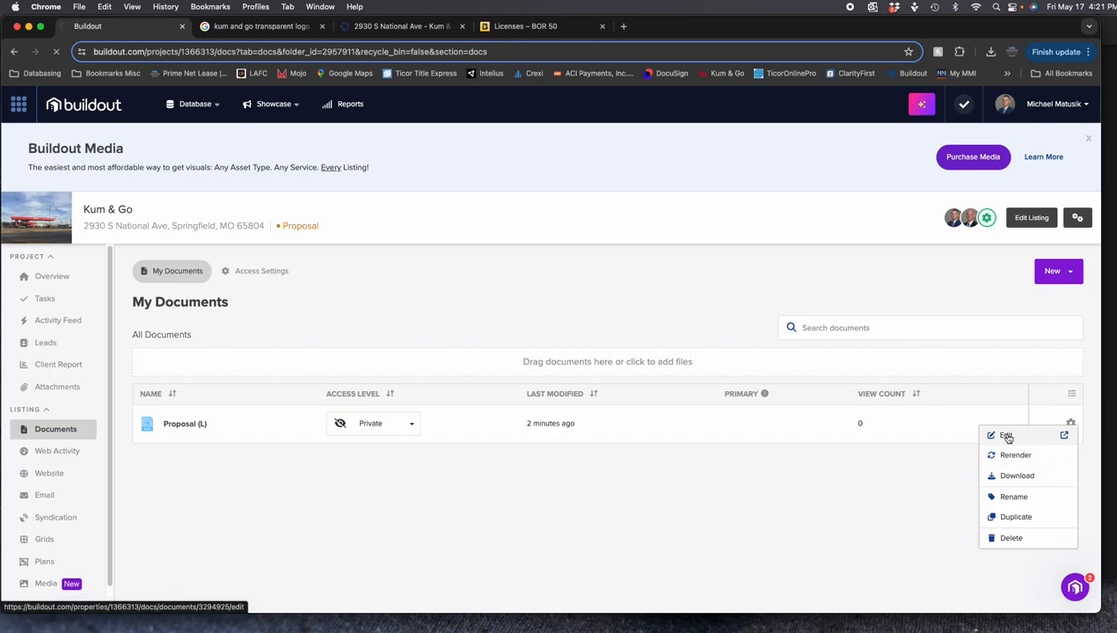
pyautogui.click(1007, 437)
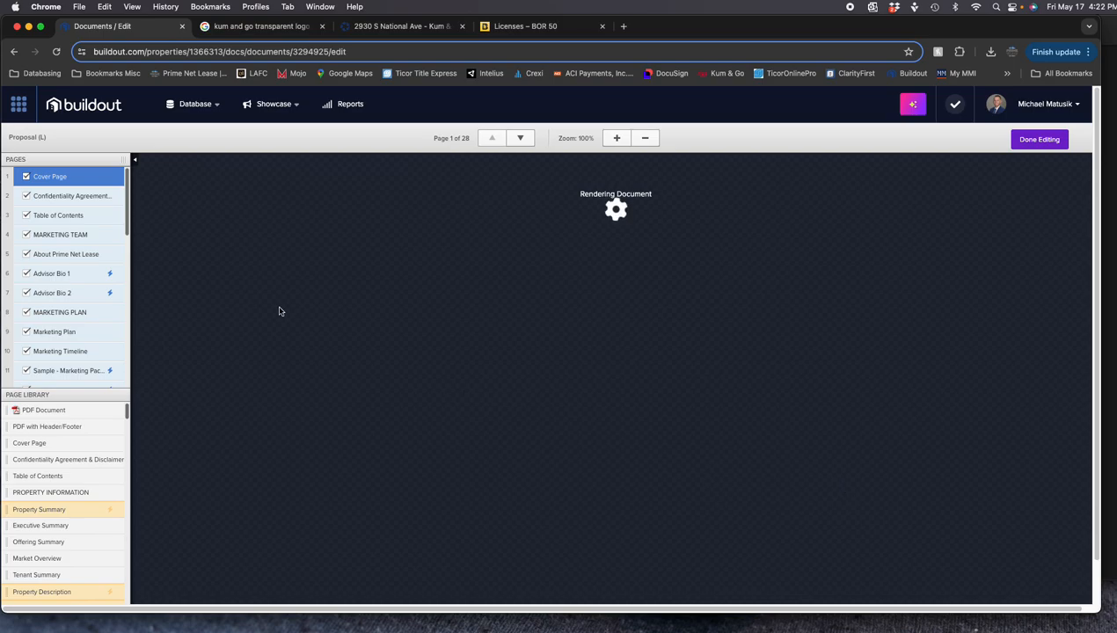
# Review the proposal's Sale Comps pages and the Demographics Map & Report page
pyautogui.scroll(-2, 71, 279)
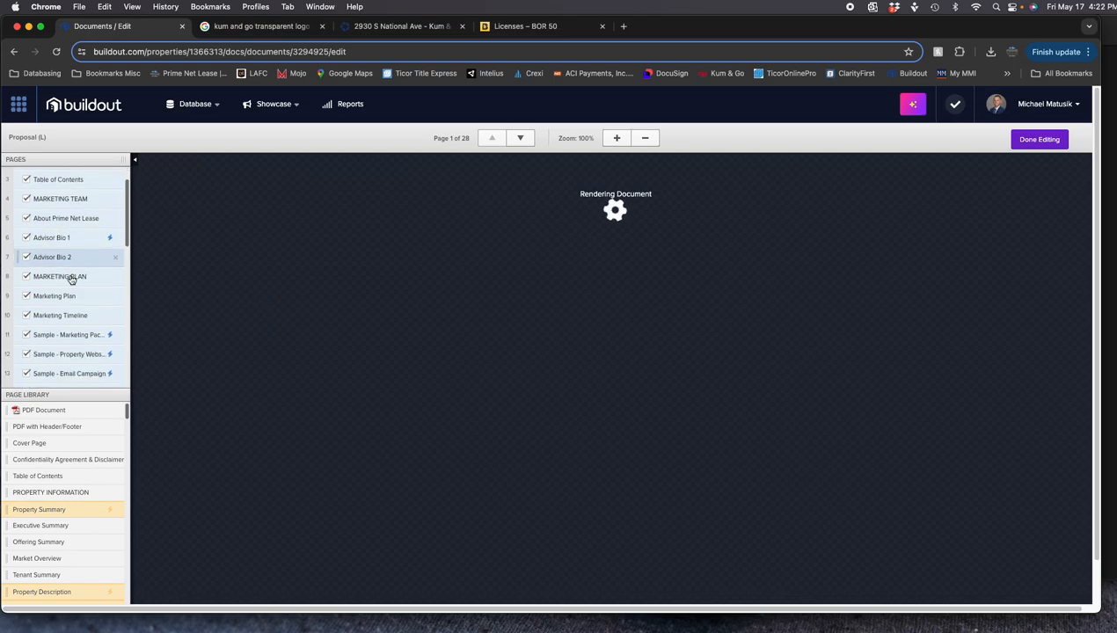
pyautogui.scroll(-1, 72, 279)
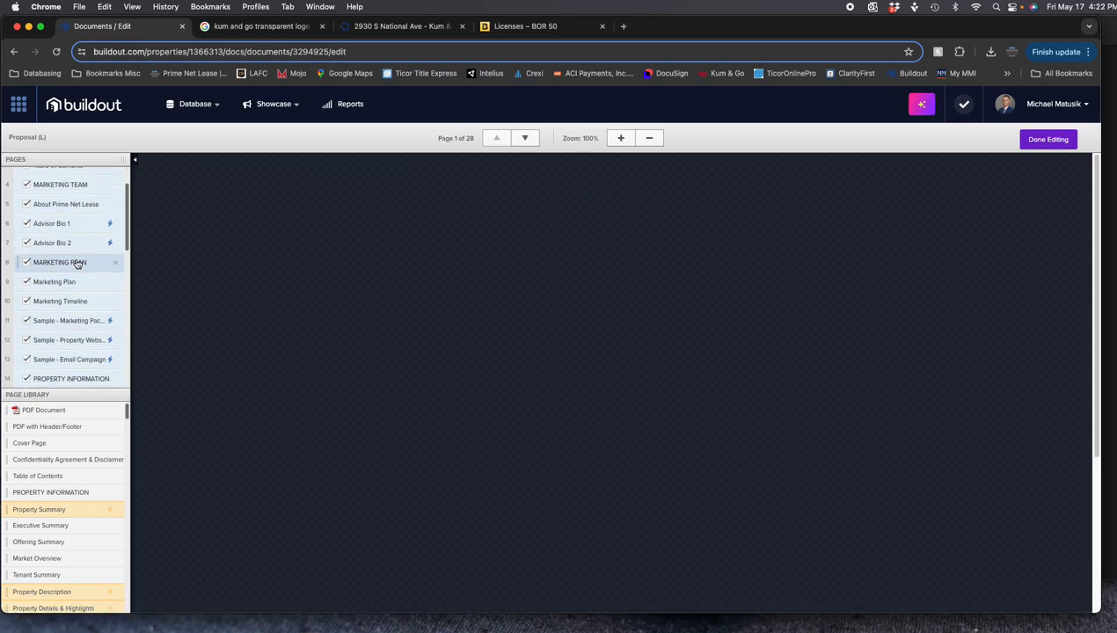
pyautogui.scroll(-4, 77, 265)
pyautogui.scroll(-5, 79, 271)
pyautogui.scroll(-2, 73, 272)
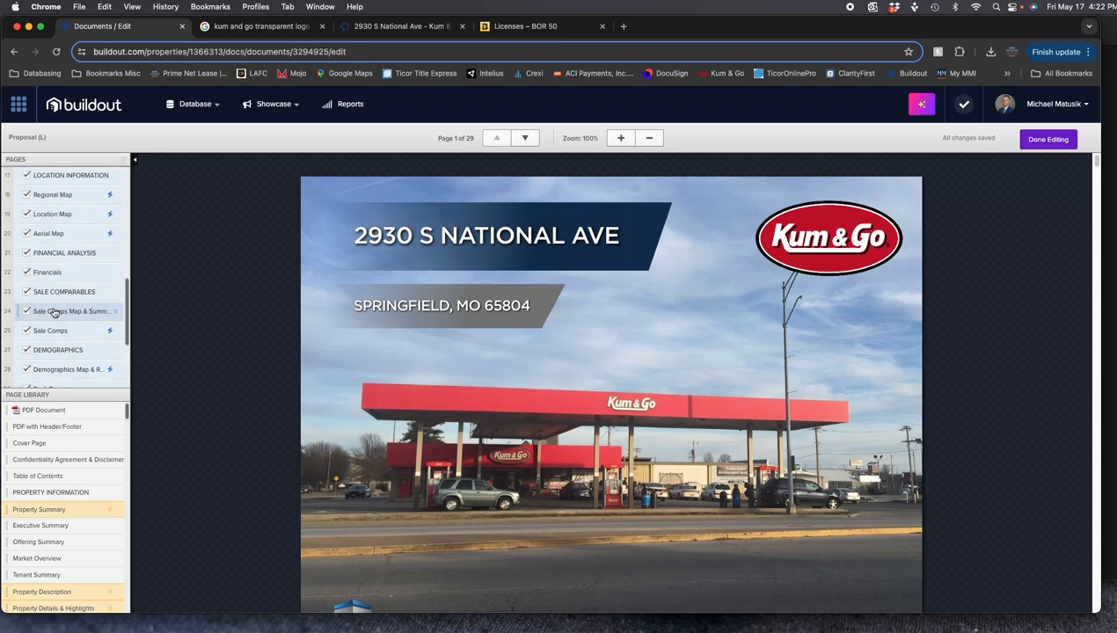
pyautogui.click(55, 313)
pyautogui.click(53, 330)
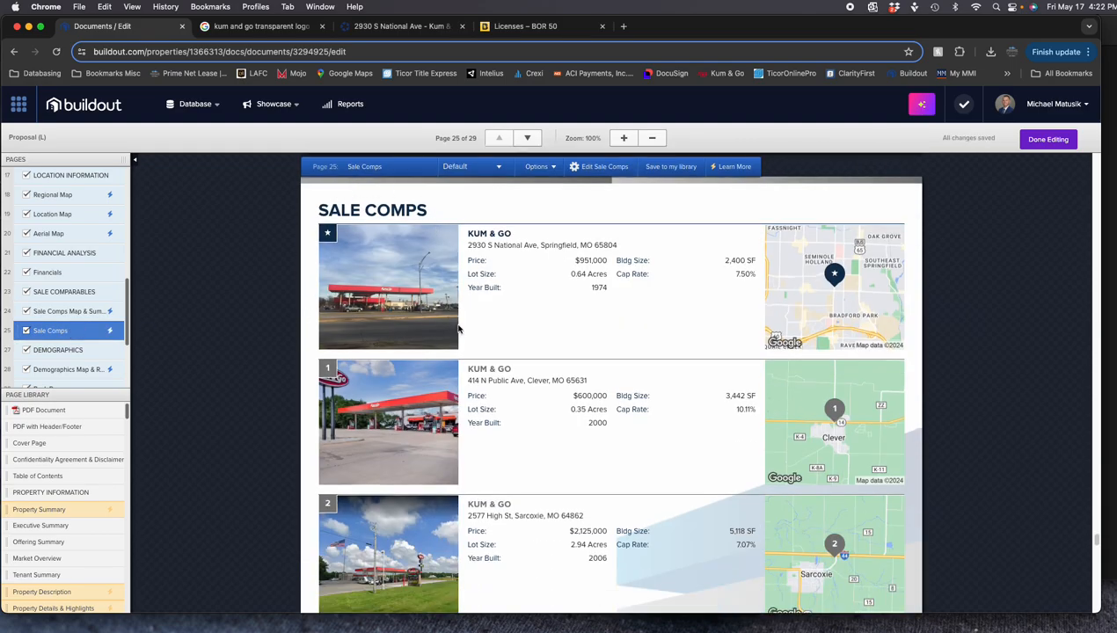
pyautogui.scroll(-1, 72, 352)
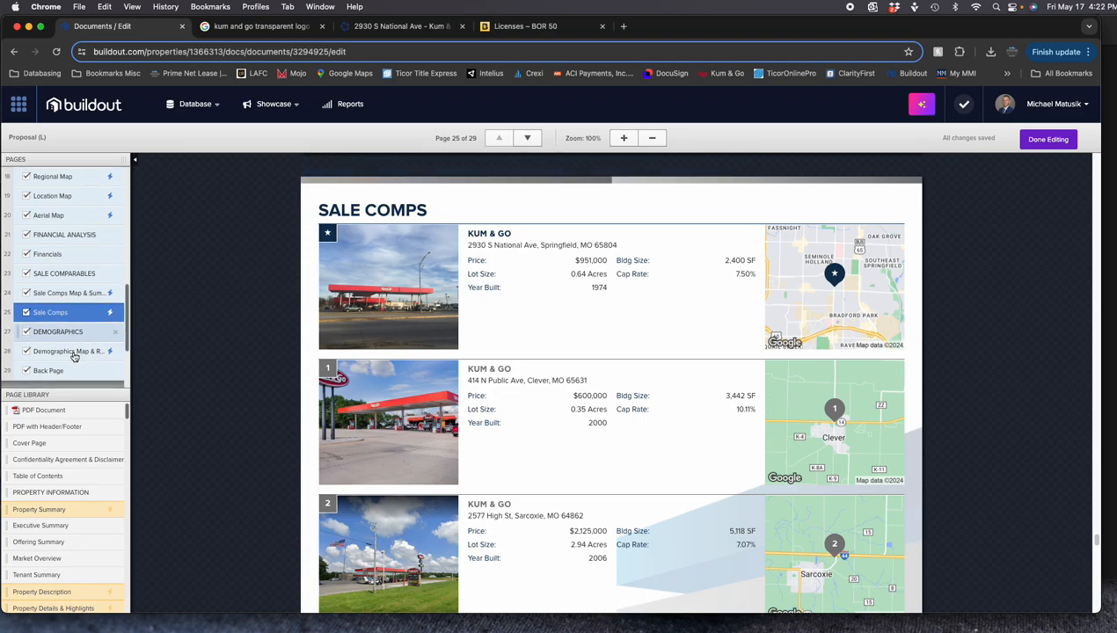
pyautogui.click(72, 352)
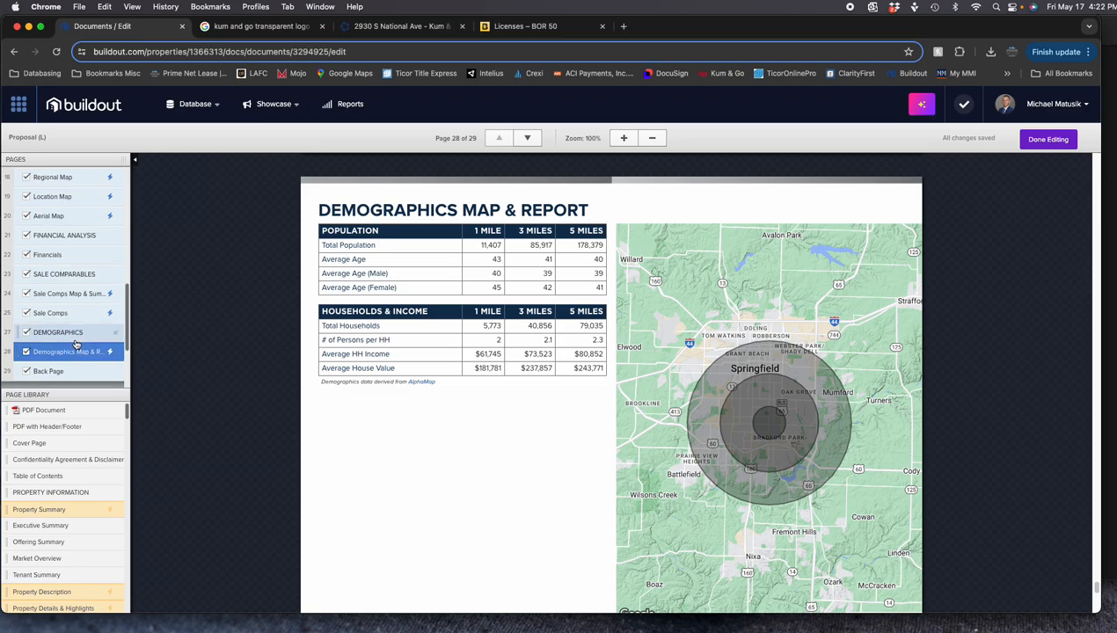
# Open the Aerial Map page's map for editing and set its map type to Hybrid
pyautogui.scroll(3, 77, 343)
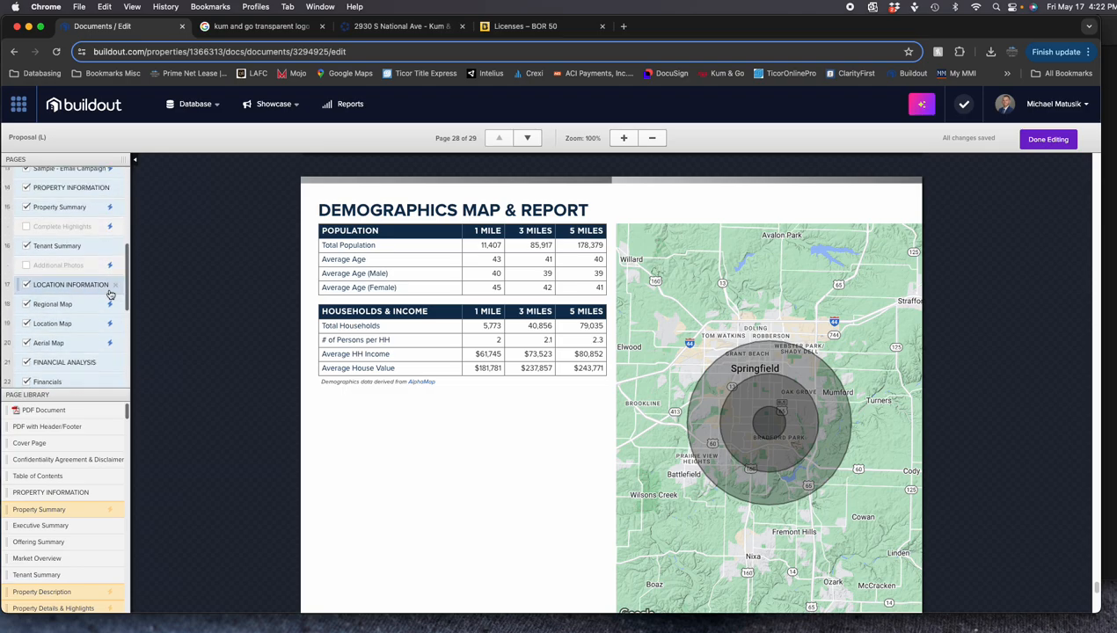
pyautogui.scroll(2, 82, 356)
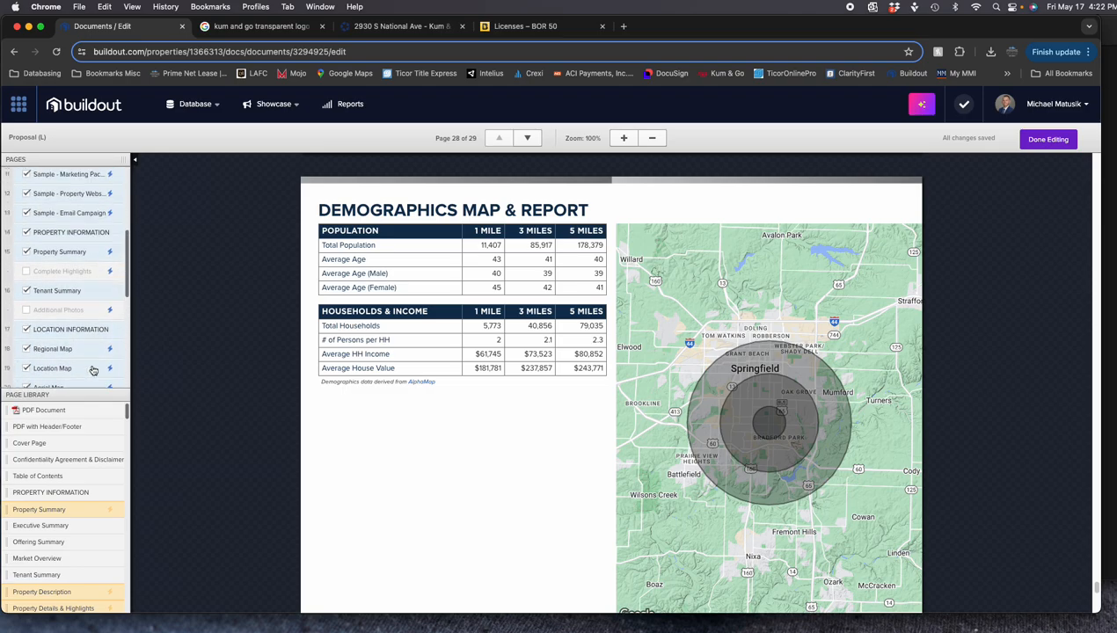
pyautogui.scroll(3, 88, 273)
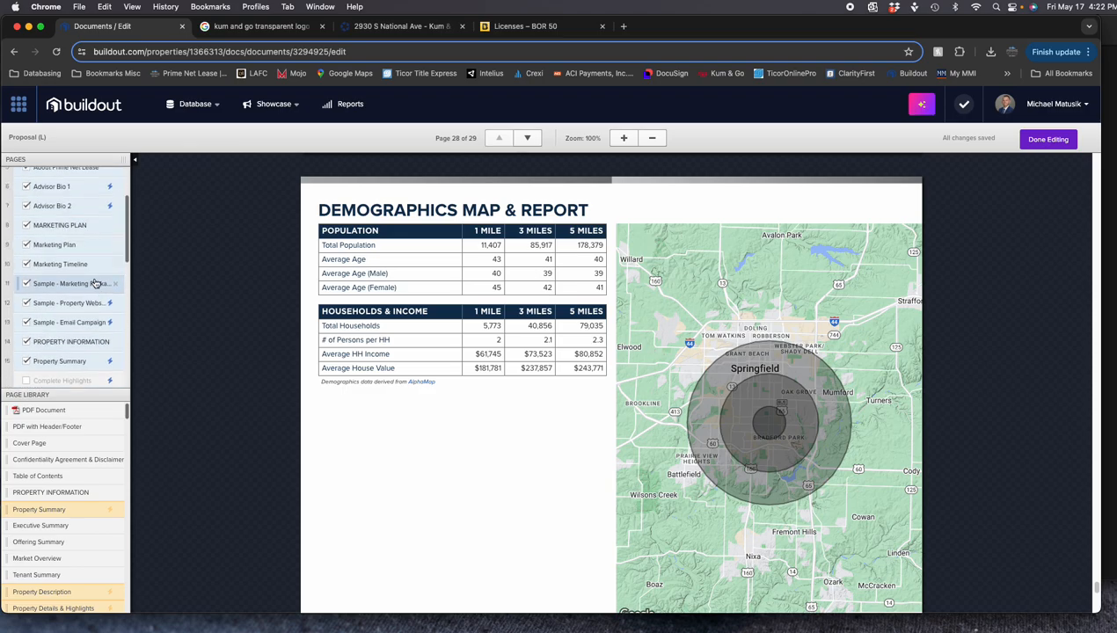
pyautogui.scroll(-5, 95, 283)
pyautogui.click(63, 238)
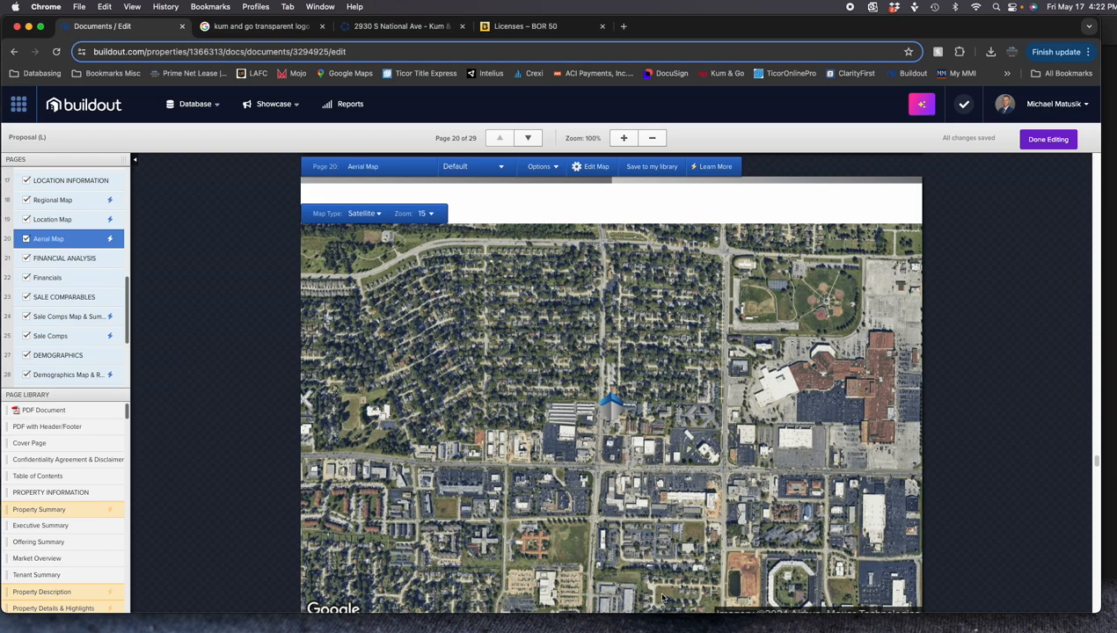
pyautogui.click(589, 169)
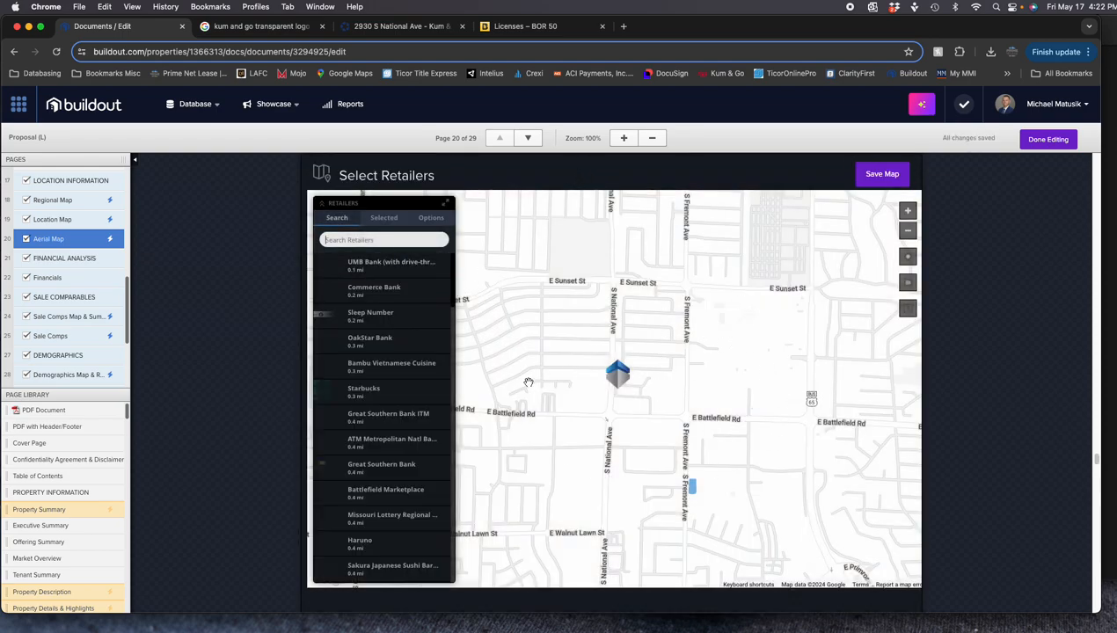
pyautogui.click(432, 219)
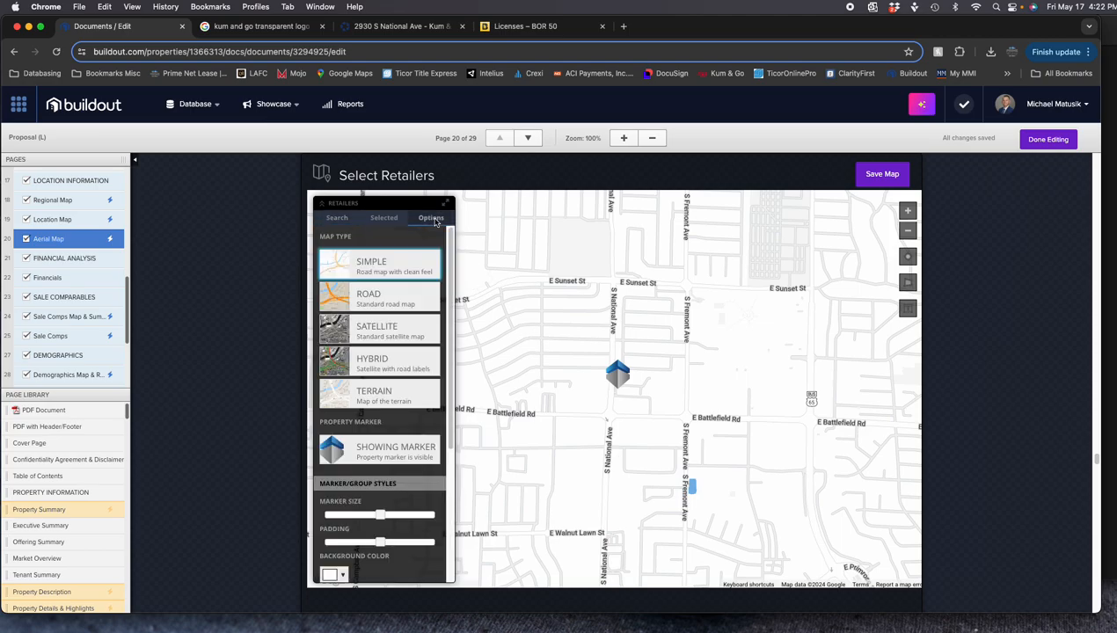
pyautogui.click(387, 362)
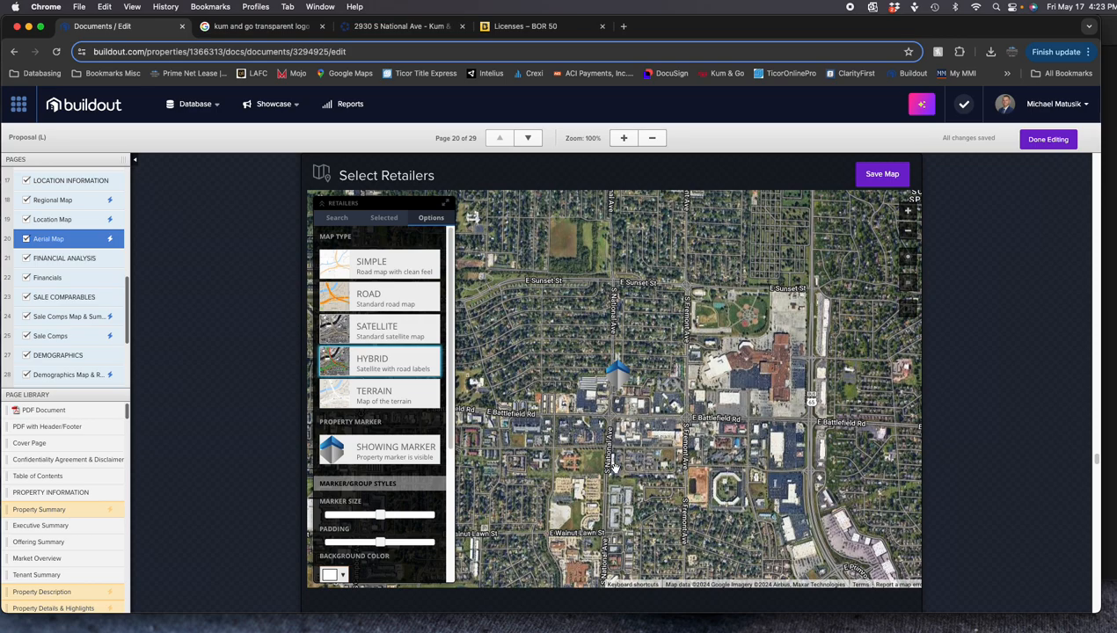
# Frame the aerial map to show the property marker, Battlefield Rd and the shopping areas to the east and southeast
pyautogui.moveTo(637, 475); pyautogui.dragTo(637, 444)
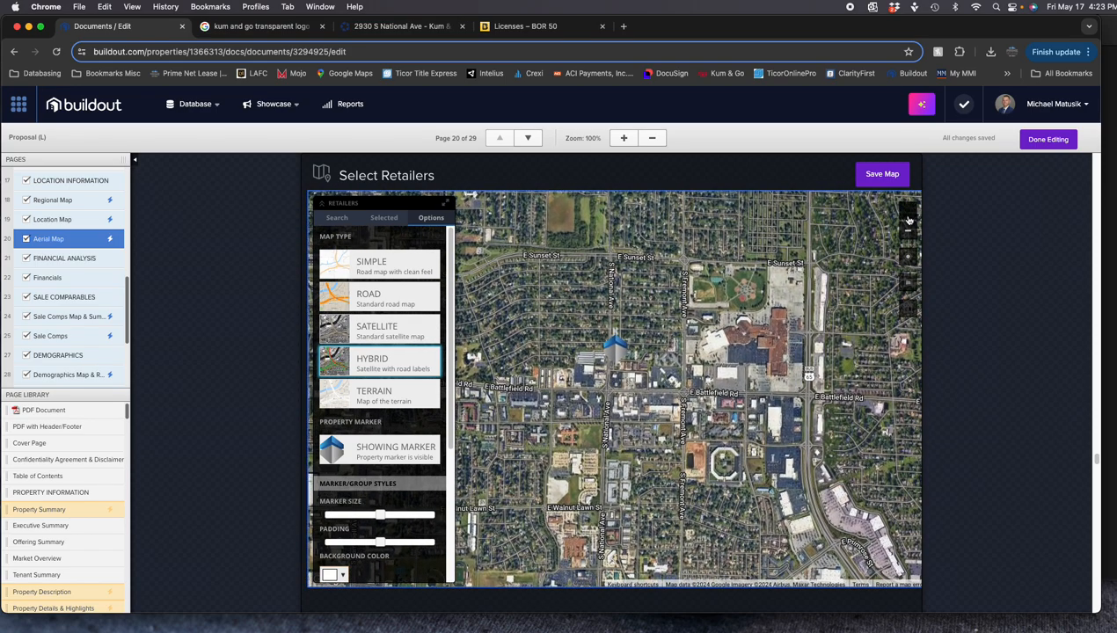
pyautogui.click(907, 211)
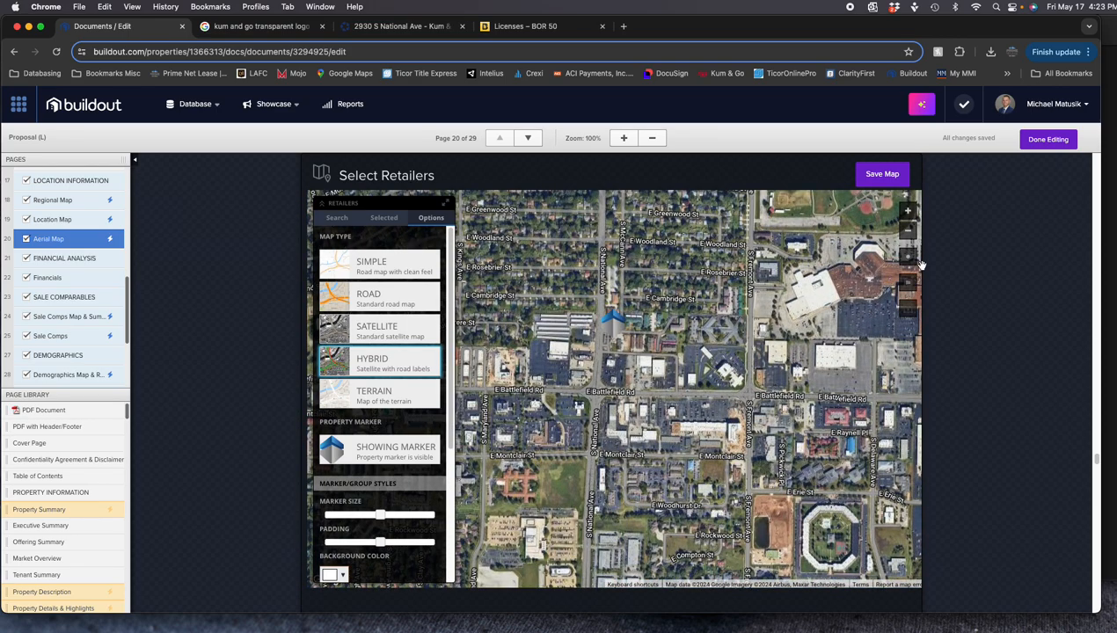
pyautogui.click(908, 231)
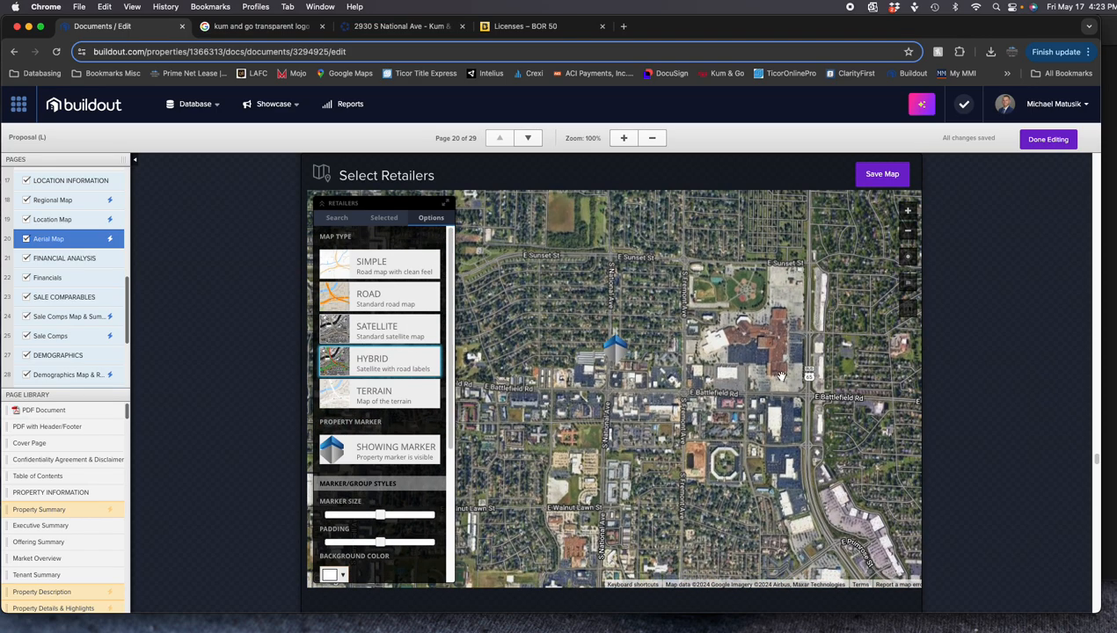
pyautogui.click(908, 232)
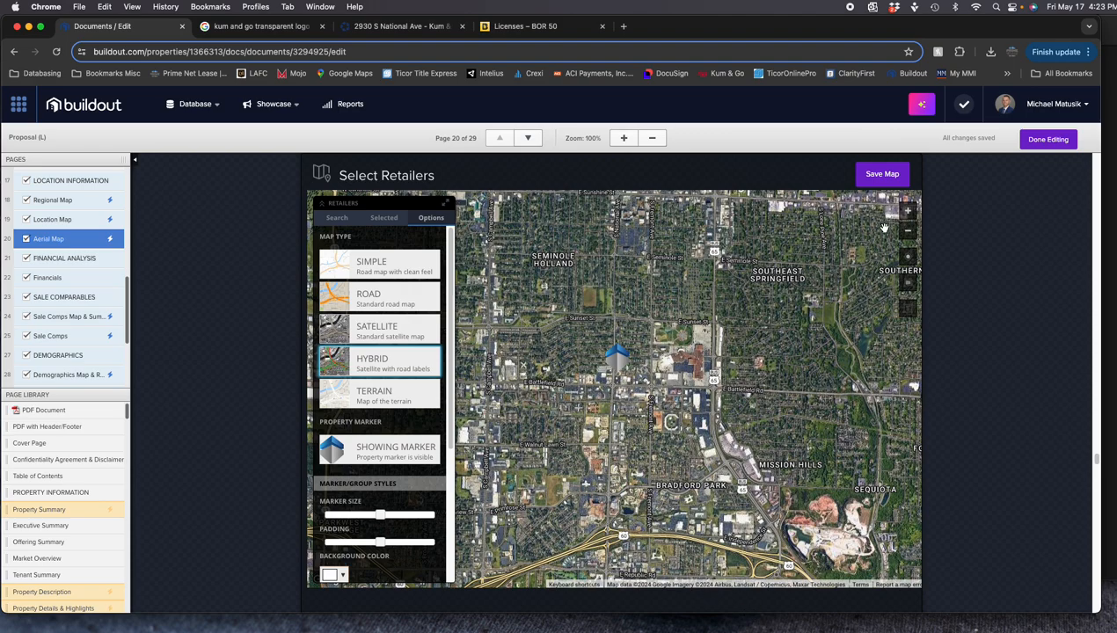
pyautogui.click(909, 212)
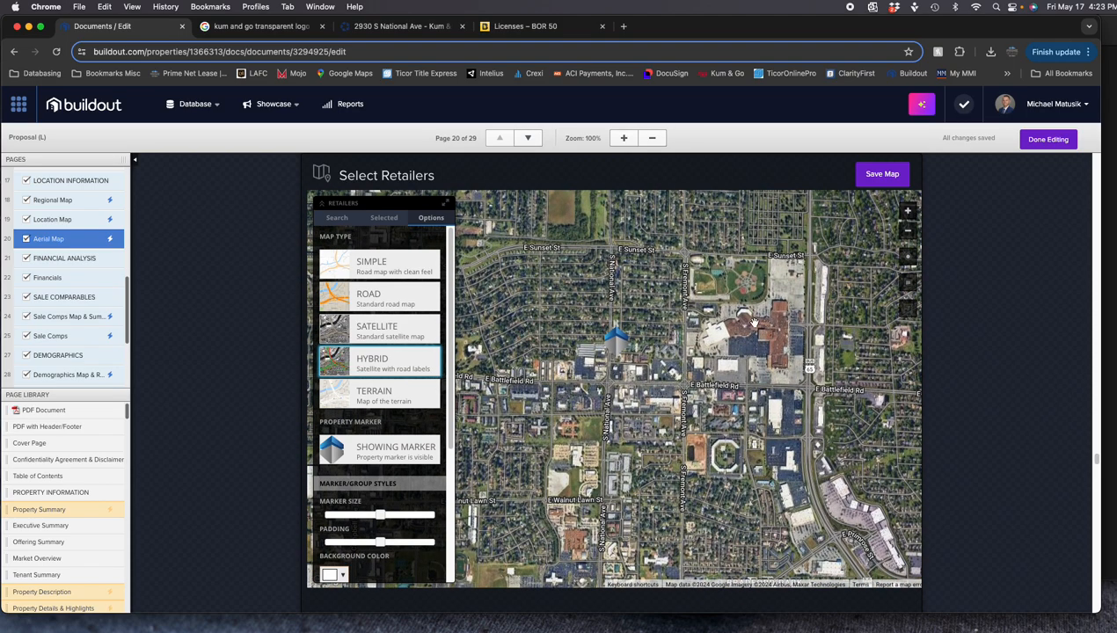
pyautogui.moveTo(747, 321); pyautogui.dragTo(762, 317)
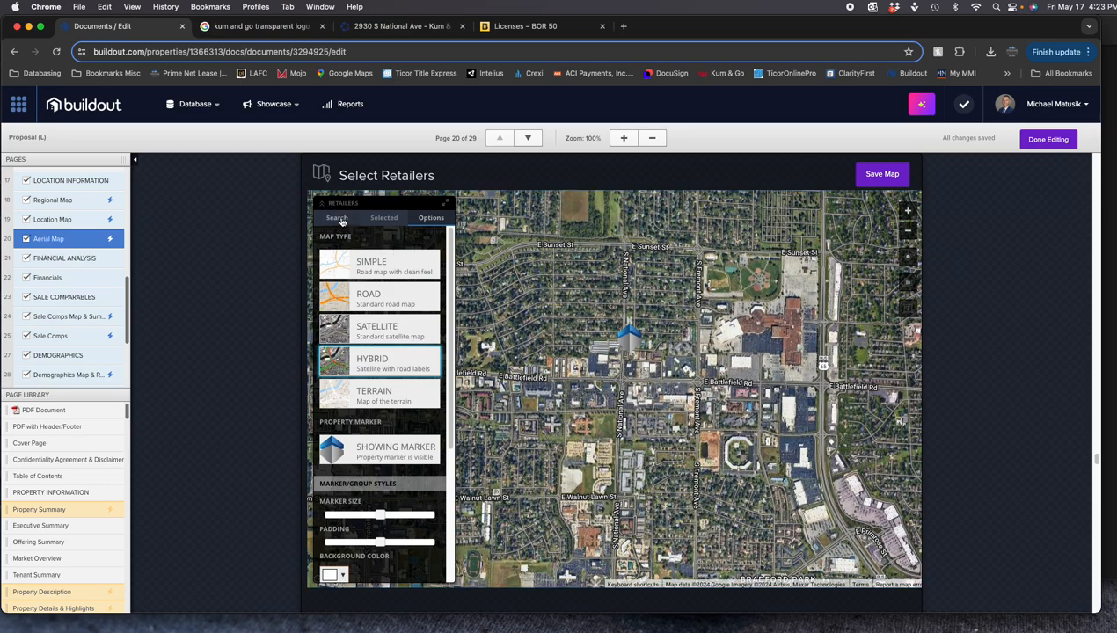
# Add the retailers Sleep Number, Starbucks (0.3 mi), Great Southern Bank and Gabe's to the aerial map
pyautogui.click(338, 218)
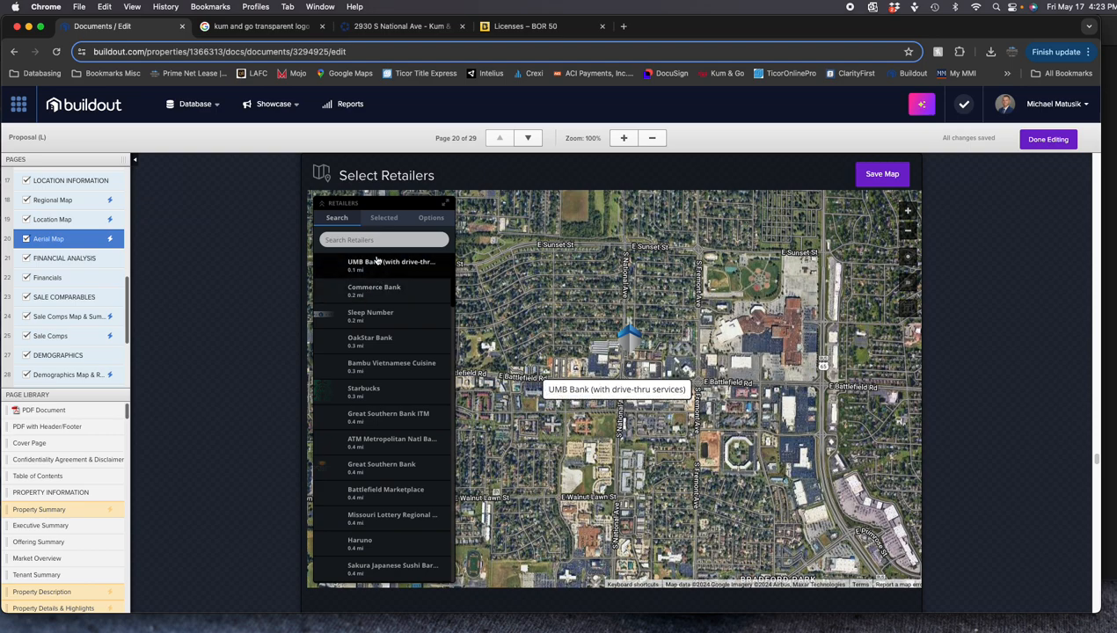
pyautogui.click(367, 319)
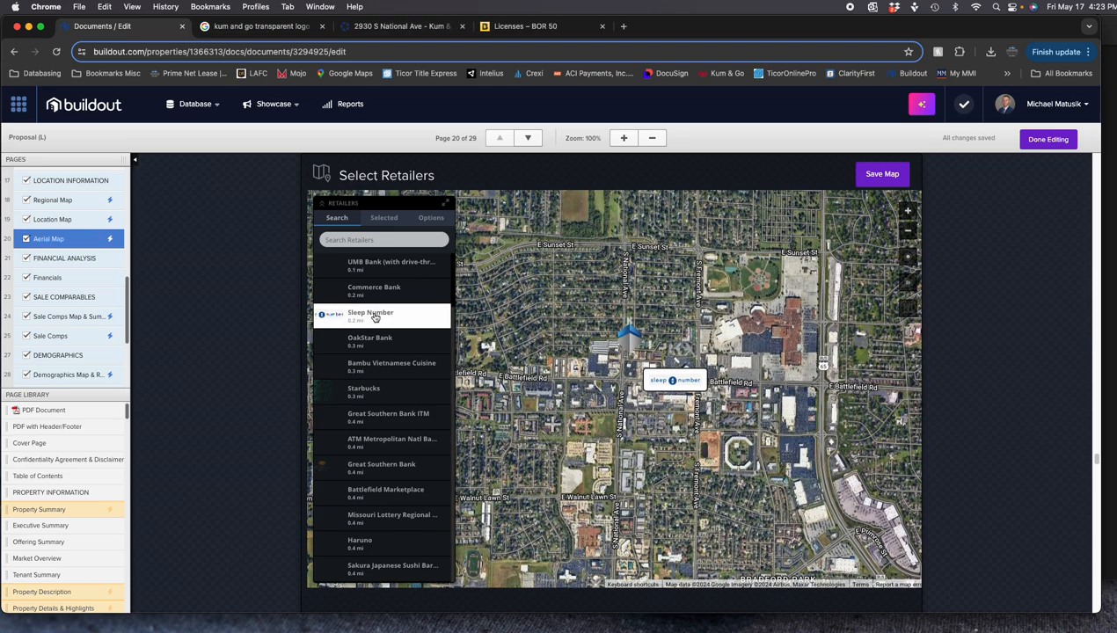
pyautogui.click(374, 395)
pyautogui.scroll(-1, 376, 426)
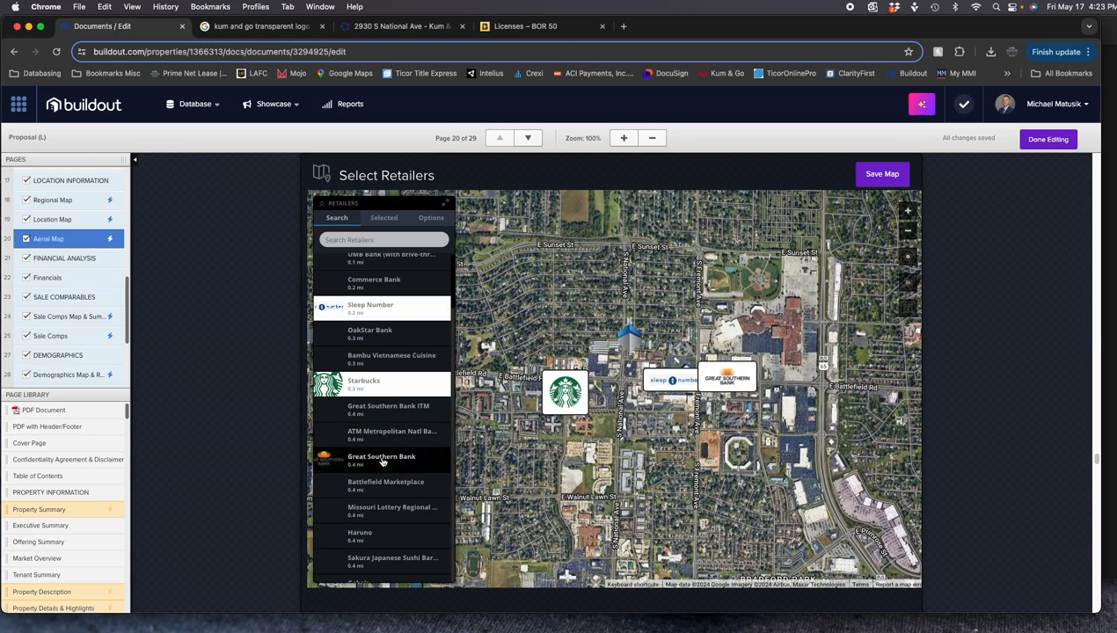
pyautogui.click(382, 461)
pyautogui.scroll(-5, 377, 464)
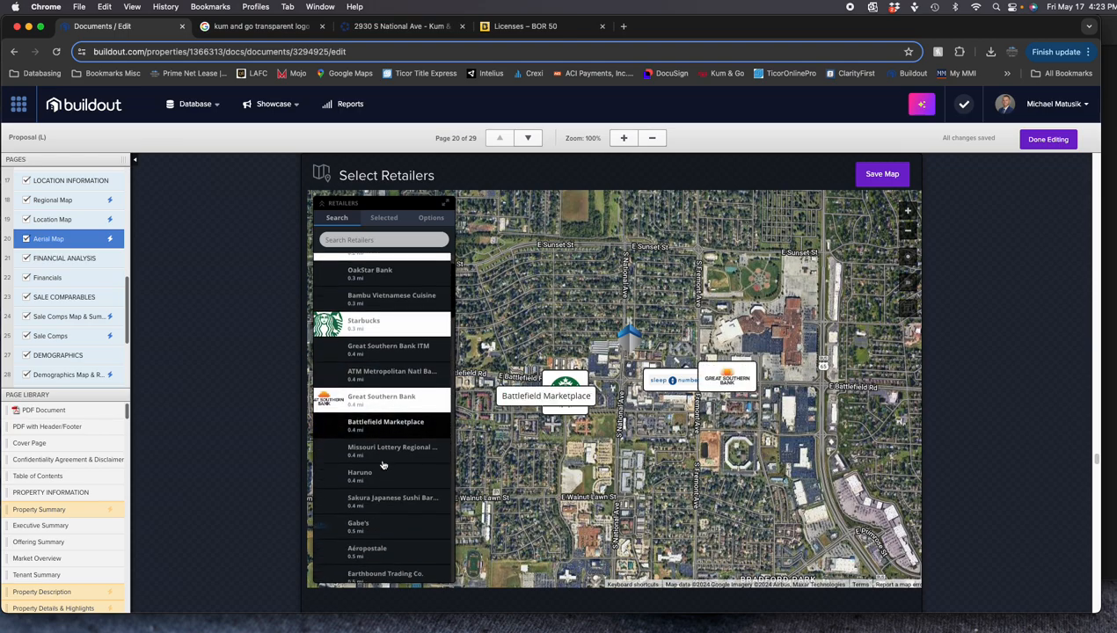
pyautogui.click(360, 446)
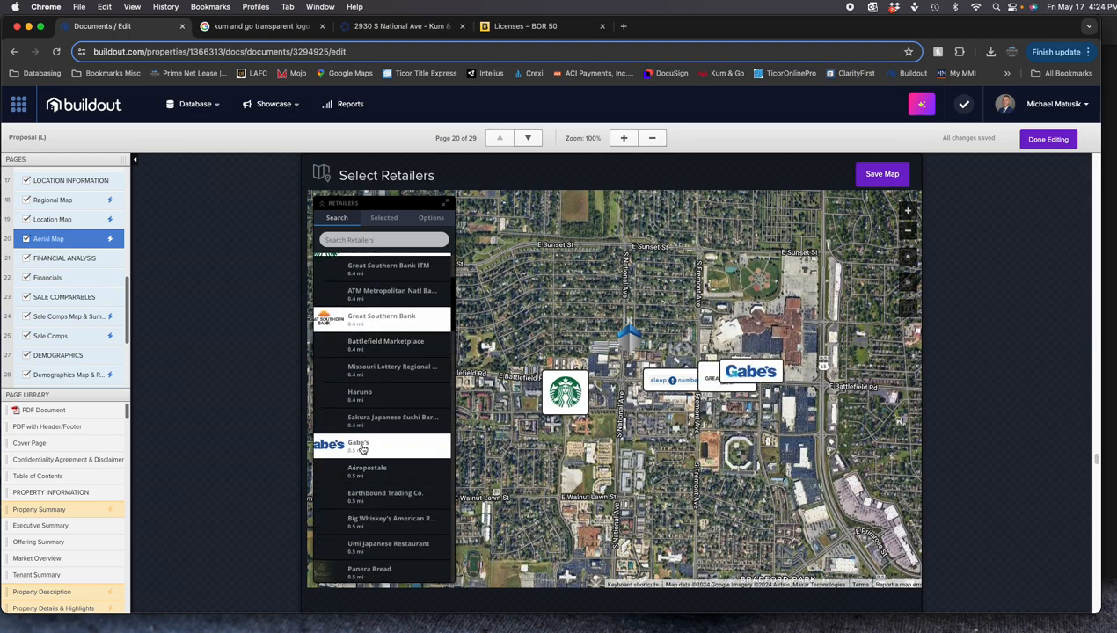
# Add Panera Bread, McDonald's, LongHorn Steakhouse, Five Guys and the Starbucks at 0.7 mi to the aerial map
pyautogui.scroll(-2, 362, 450)
pyautogui.scroll(-2, 363, 455)
pyautogui.click(368, 489)
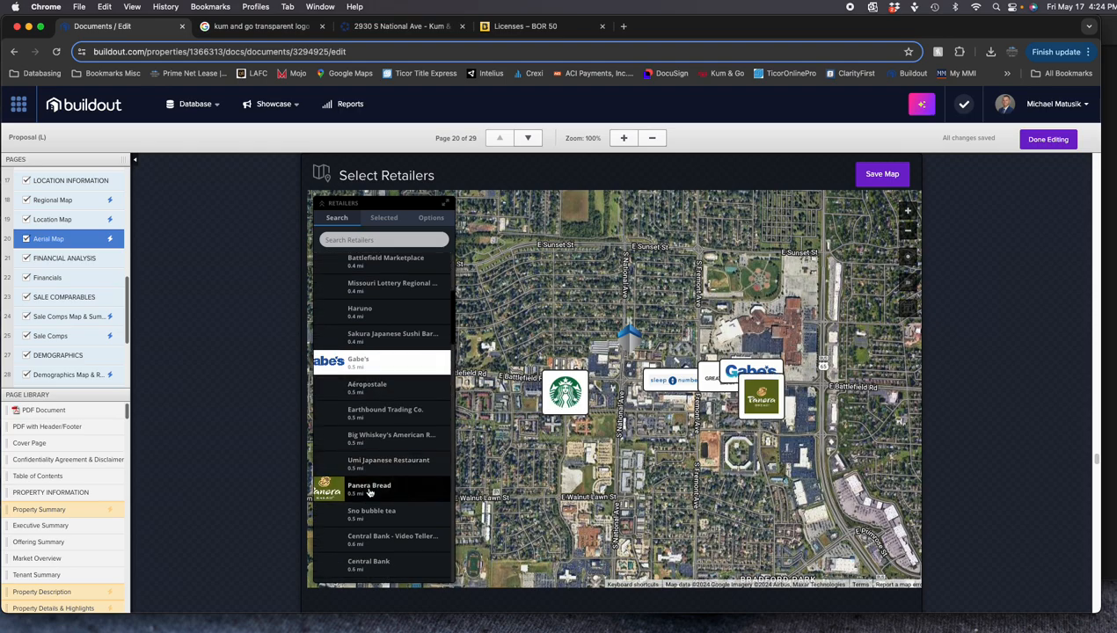
pyautogui.scroll(-4, 369, 492)
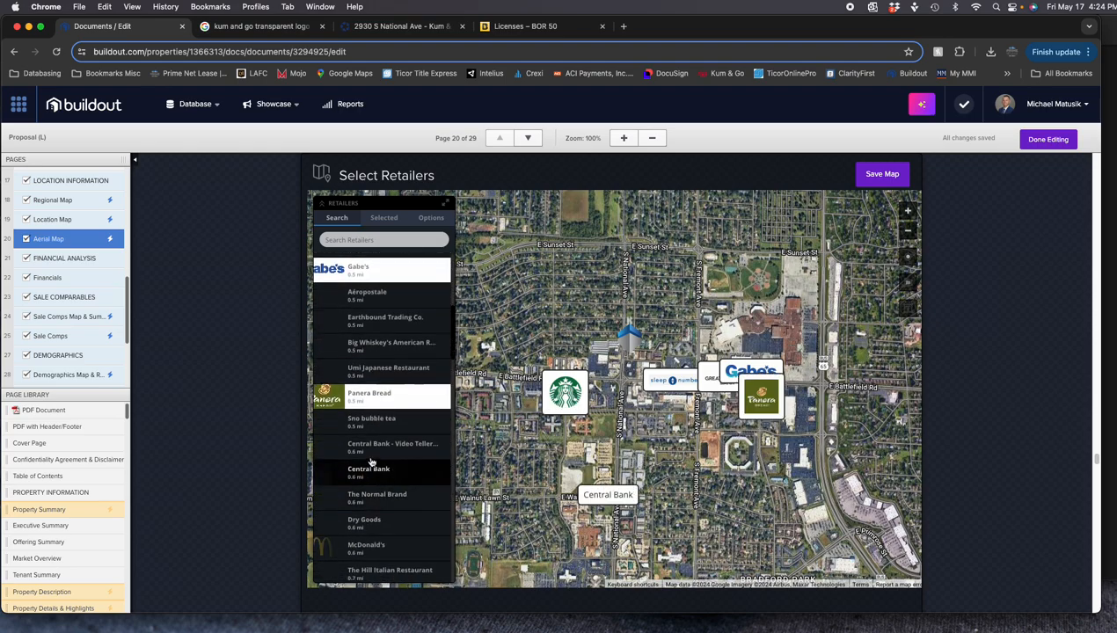
pyautogui.scroll(-2, 362, 503)
pyautogui.click(366, 503)
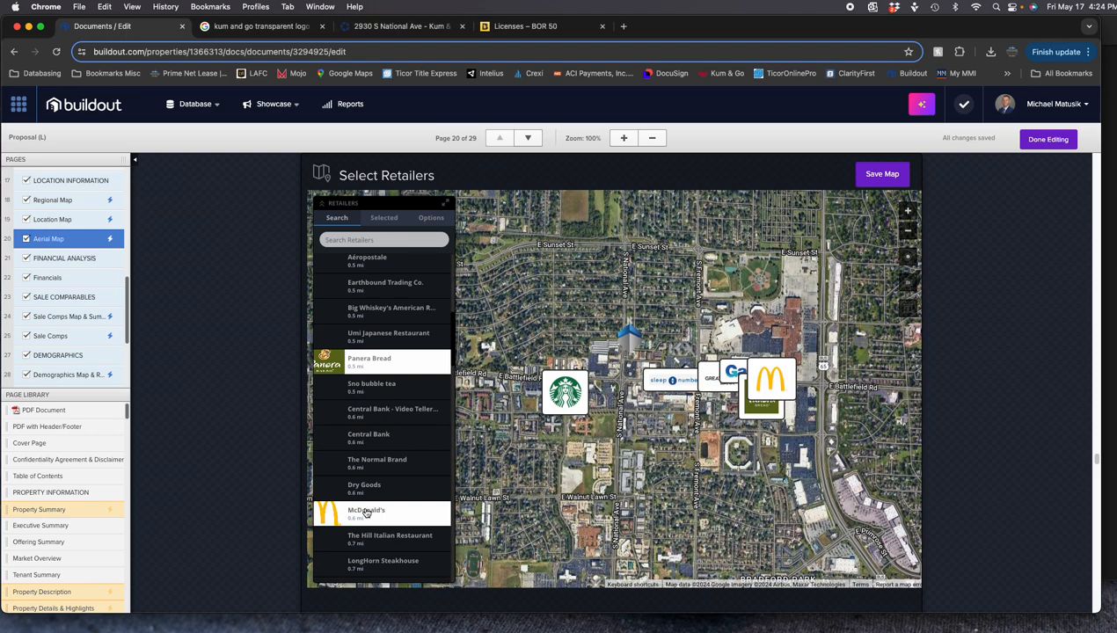
pyautogui.scroll(-3, 365, 493)
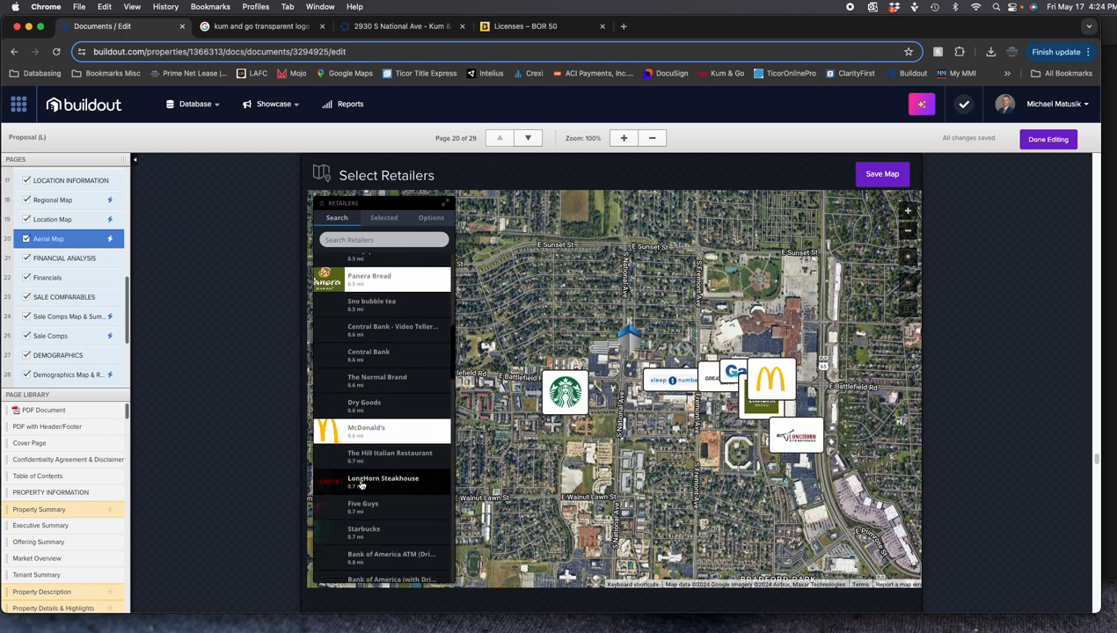
pyautogui.click(362, 484)
pyautogui.click(369, 526)
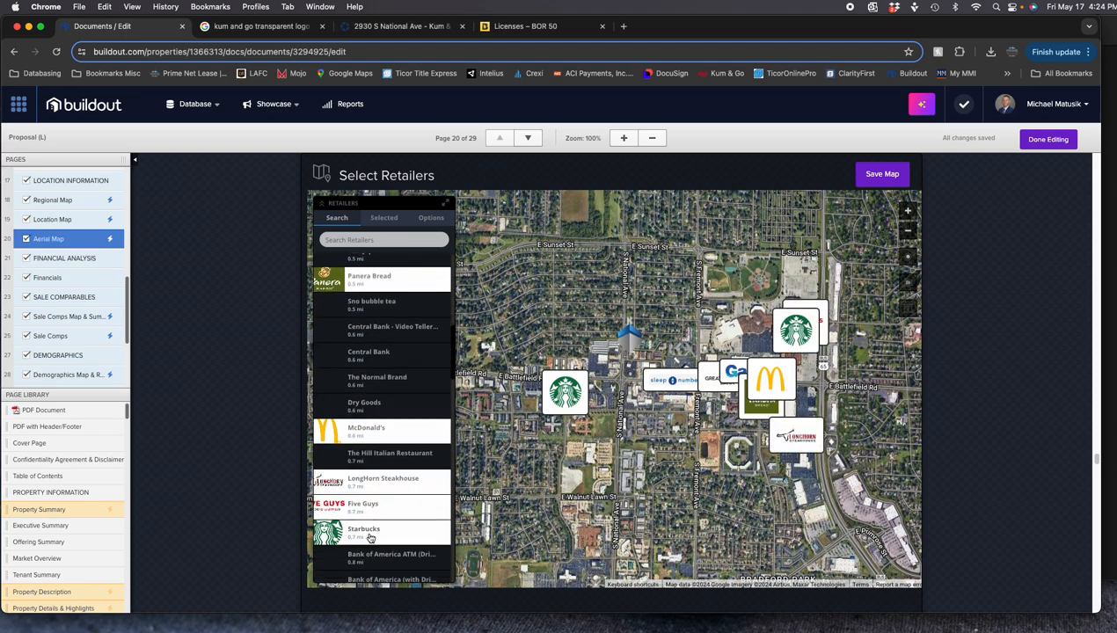
# Add the Bank of America branch, Olive Garden, Chili's Grill & Bar and the Starbucks at 0.9 mi to the aerial map
pyautogui.scroll(-5, 369, 430)
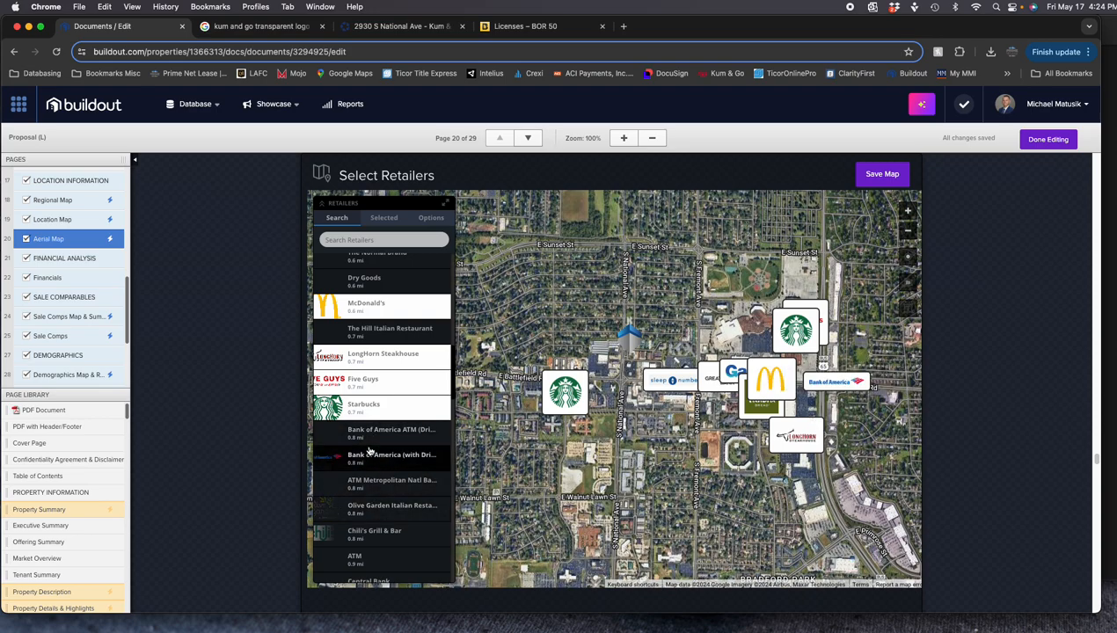
pyautogui.scroll(-2, 369, 455)
pyautogui.click(369, 454)
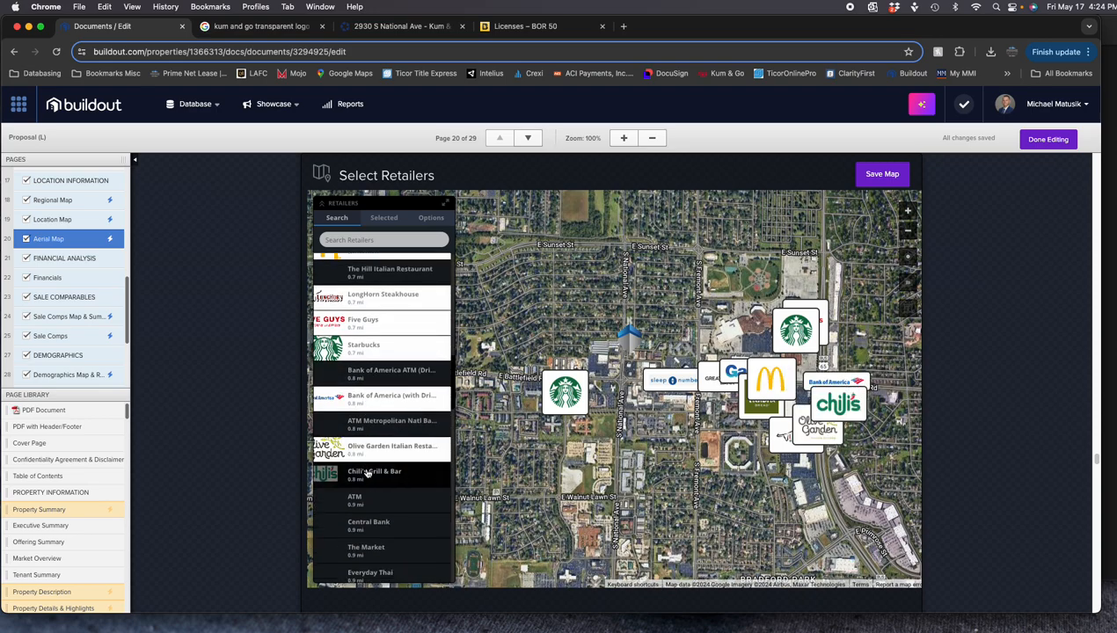
pyautogui.scroll(-6, 371, 475)
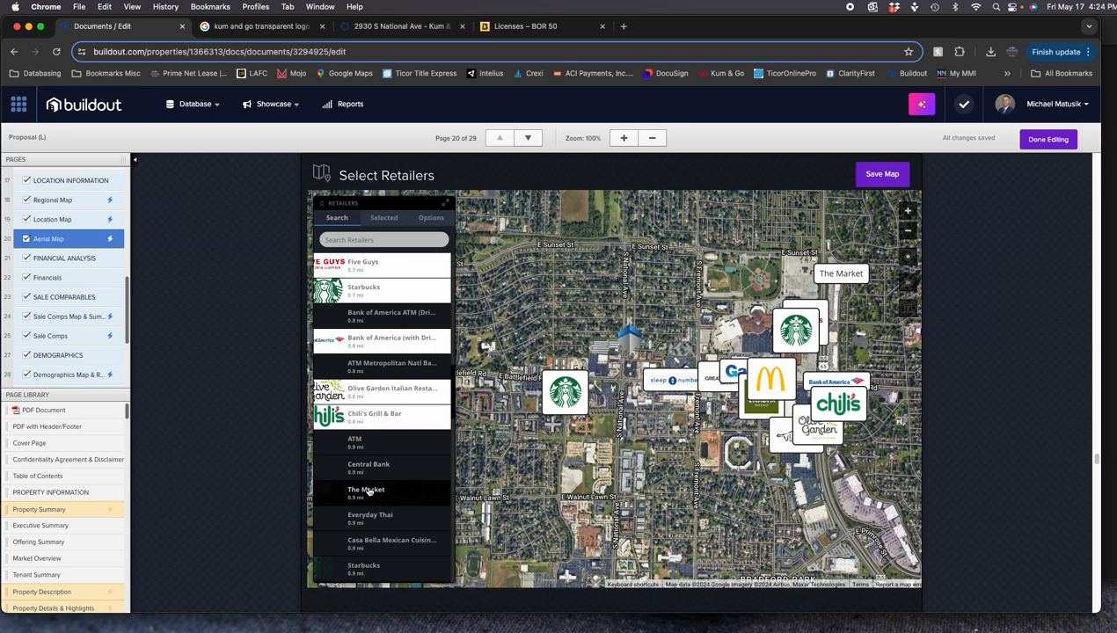
pyautogui.scroll(-1, 374, 475)
pyautogui.click(370, 428)
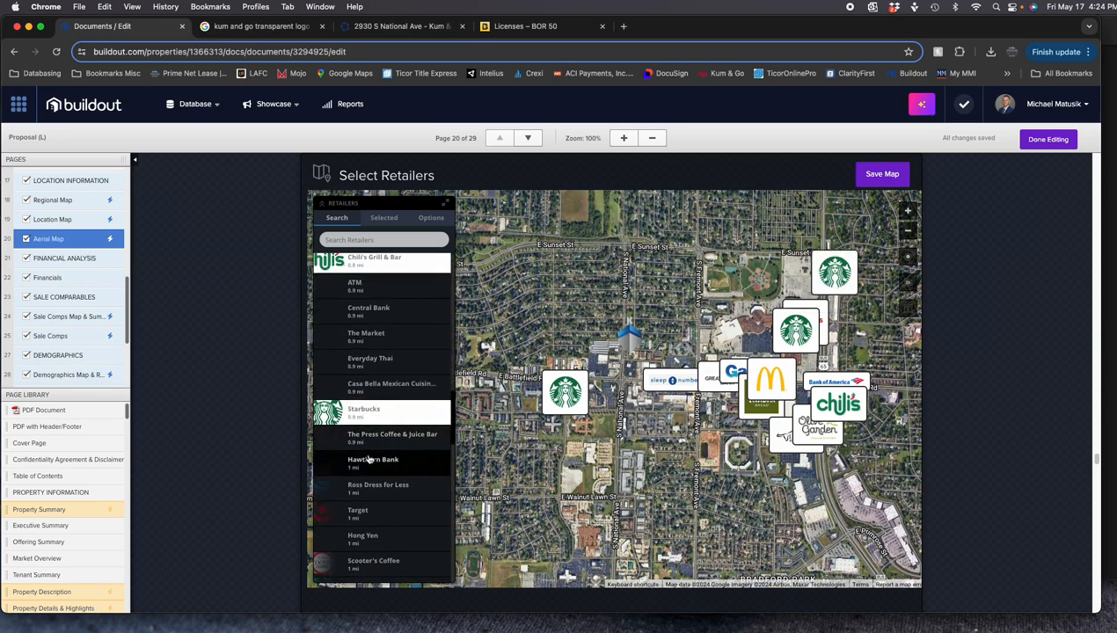
# Add Ross Dress for Less, Target and the Starbucks at 1 mi to the aerial map
pyautogui.scroll(-1, 369, 475)
pyautogui.click(369, 482)
pyautogui.click(368, 493)
pyautogui.scroll(-3, 369, 490)
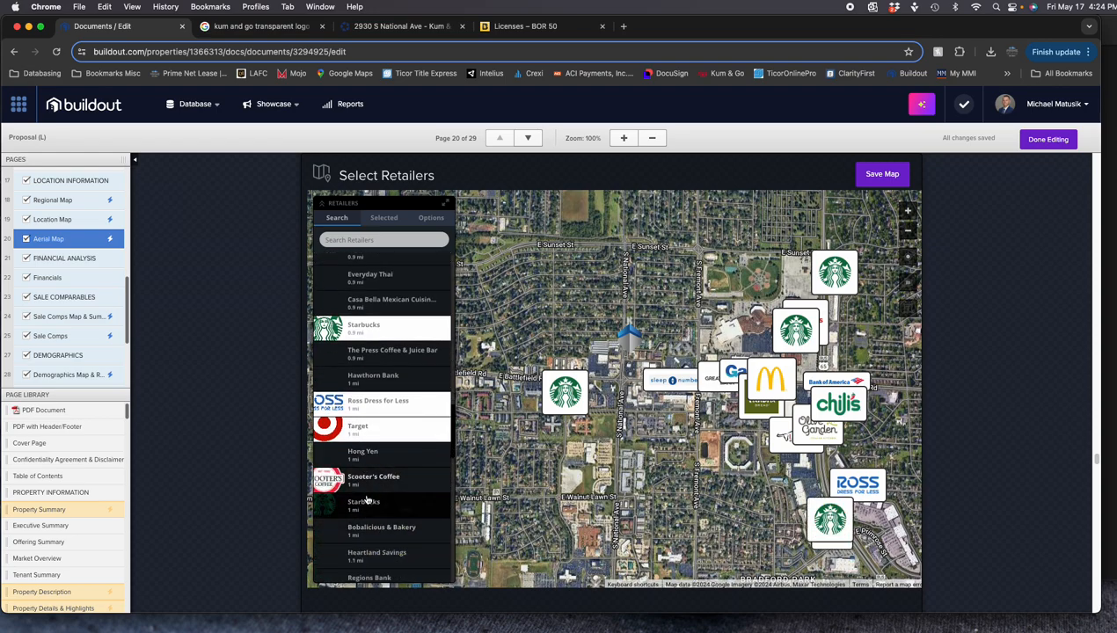
pyautogui.click(368, 505)
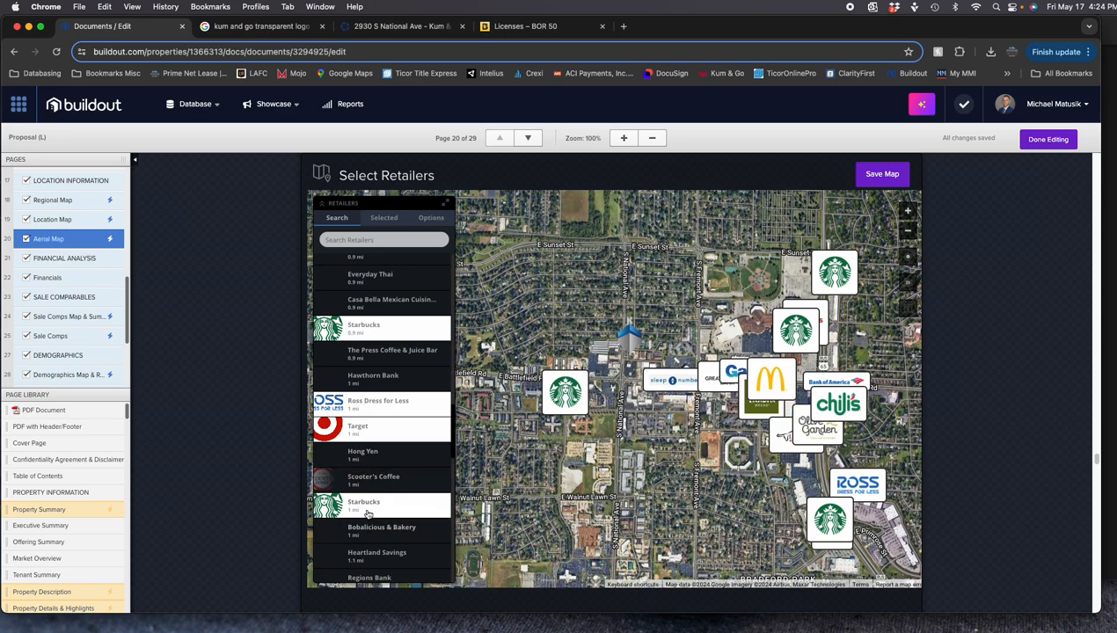
# Add the Great Southern Bank at 1.2 mi and the Dunkin' at 1.1 mi to the aerial map
pyautogui.scroll(-5, 371, 475)
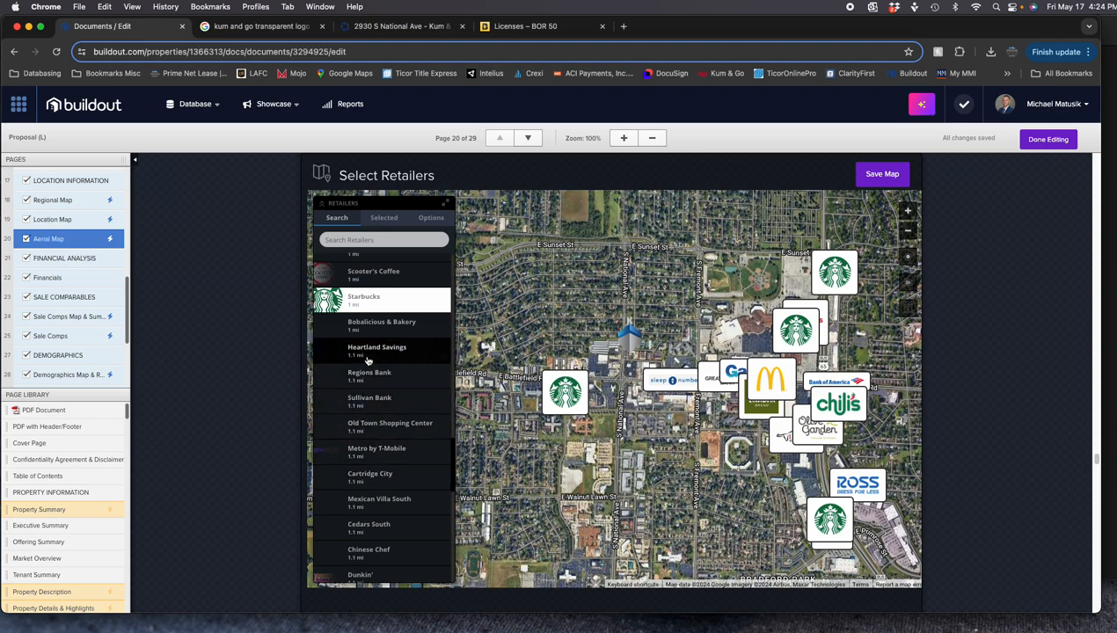
pyautogui.scroll(-2, 378, 373)
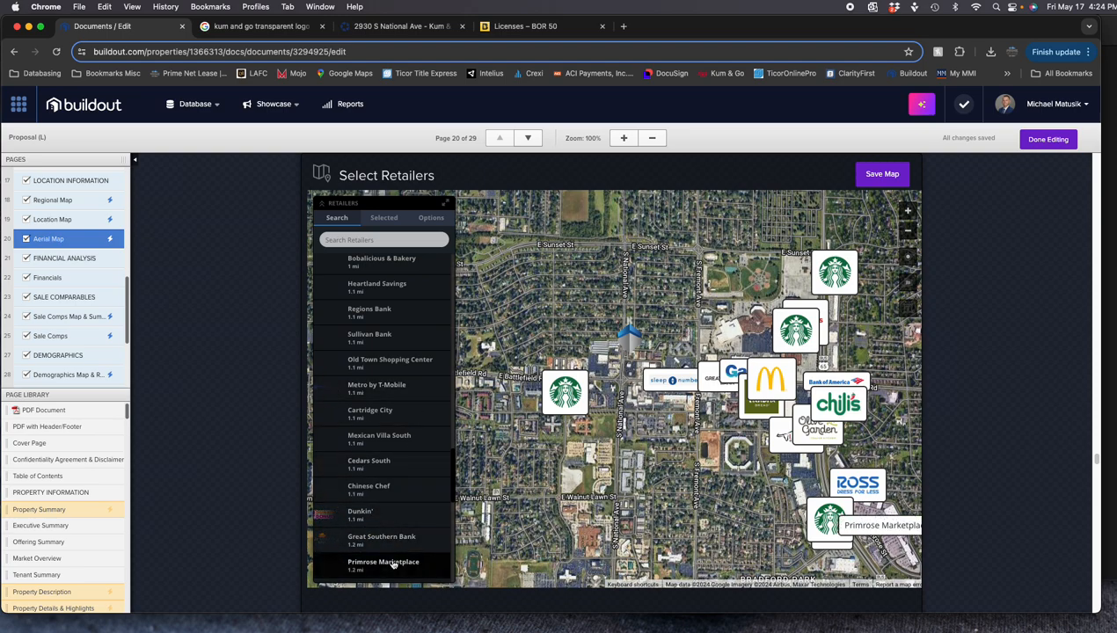
pyautogui.scroll(-3, 361, 440)
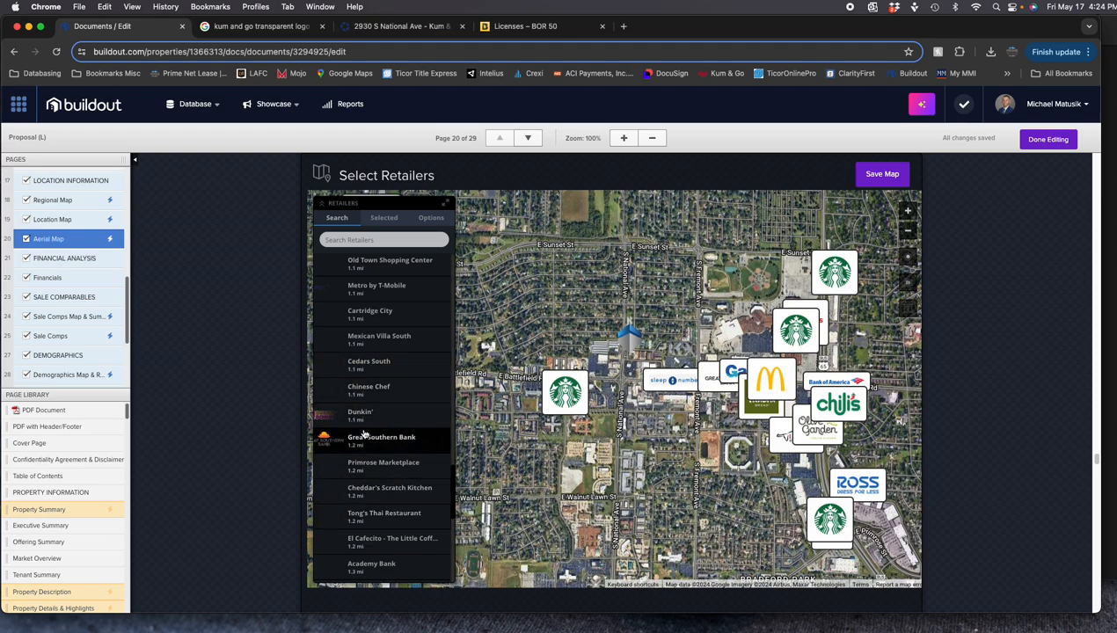
pyautogui.click(369, 442)
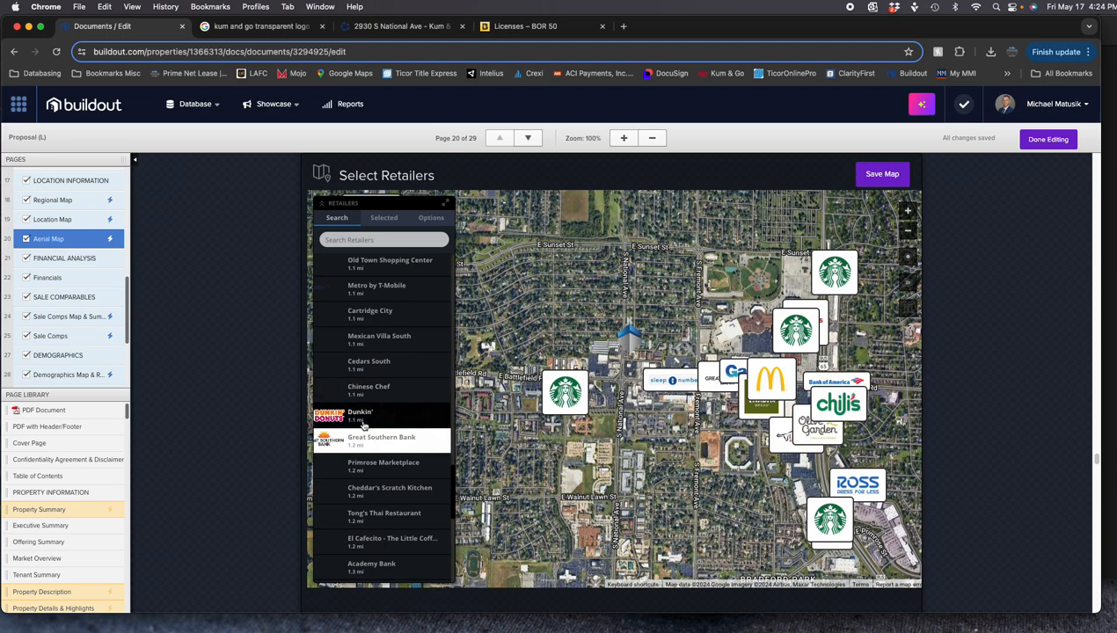
pyautogui.click(360, 418)
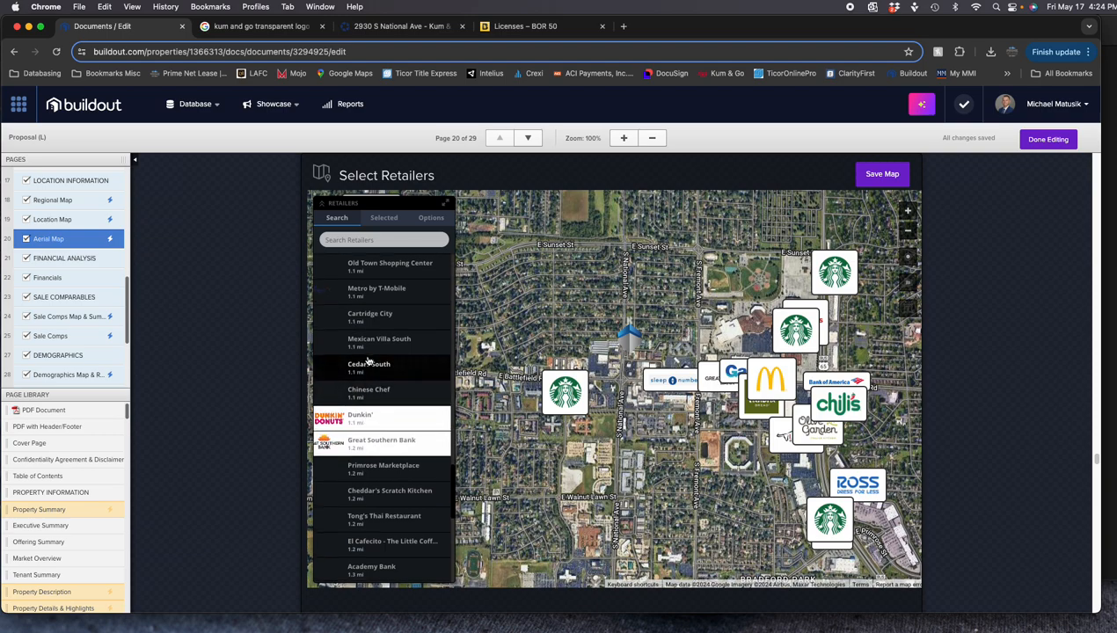
# Add Scooter's Coffee (1 mi) and Academy Bank (1.3 mi) to the aerial map
pyautogui.scroll(2, 365, 431)
pyautogui.scroll(4, 370, 422)
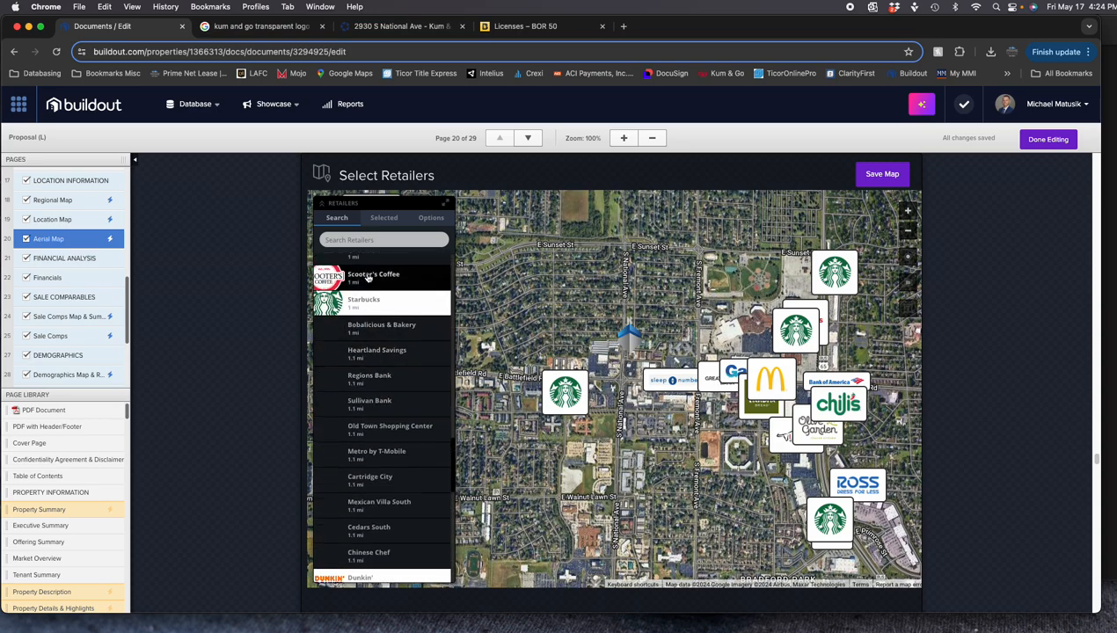
pyautogui.scroll(-6, 373, 422)
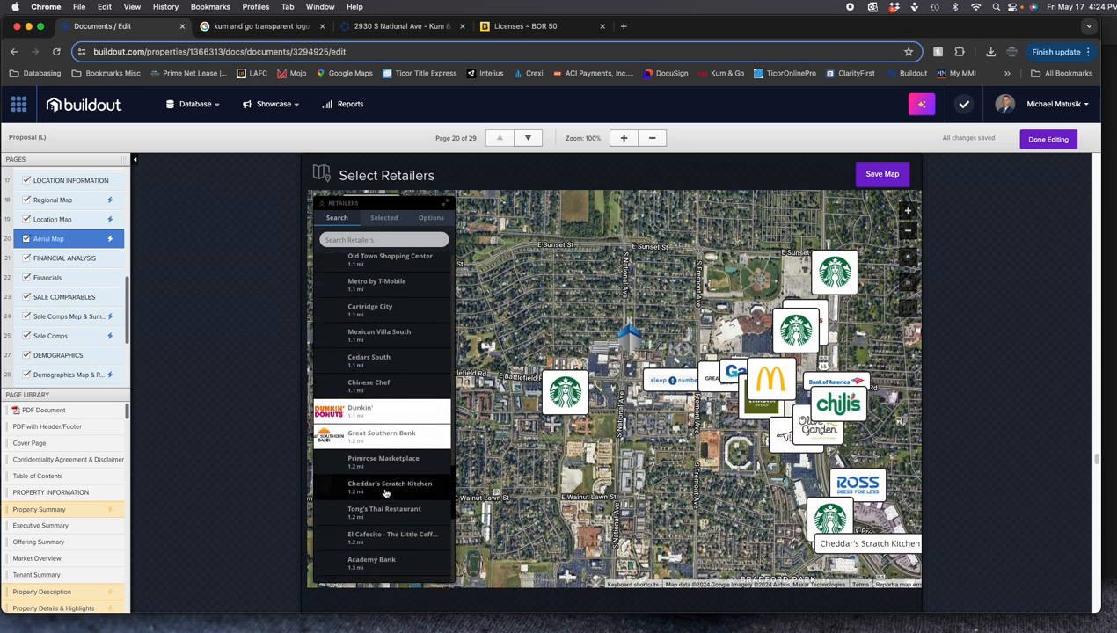
pyautogui.scroll(-1, 379, 549)
pyautogui.scroll(-3, 380, 552)
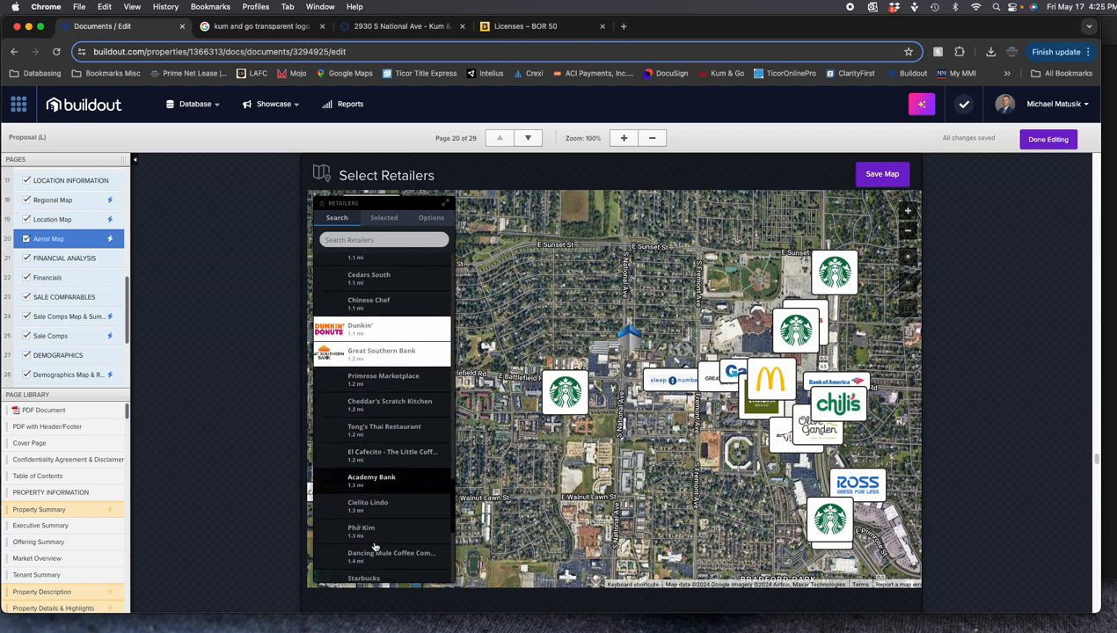
pyautogui.click(367, 480)
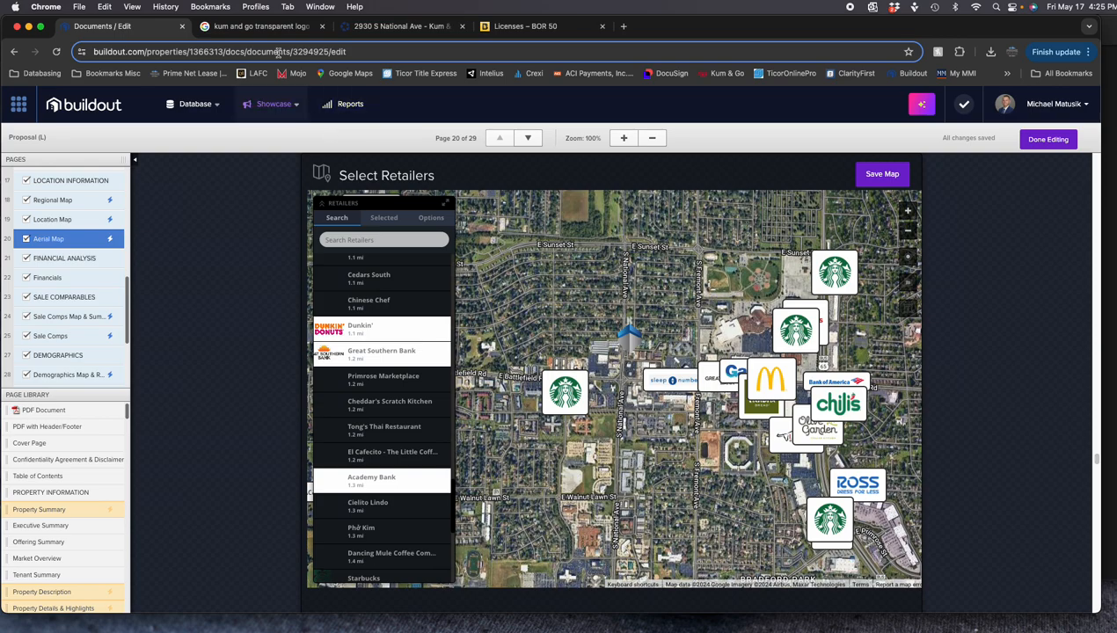
# Open Google Maps in place of the logo image search and look up the listing property's address
pyautogui.click(262, 27)
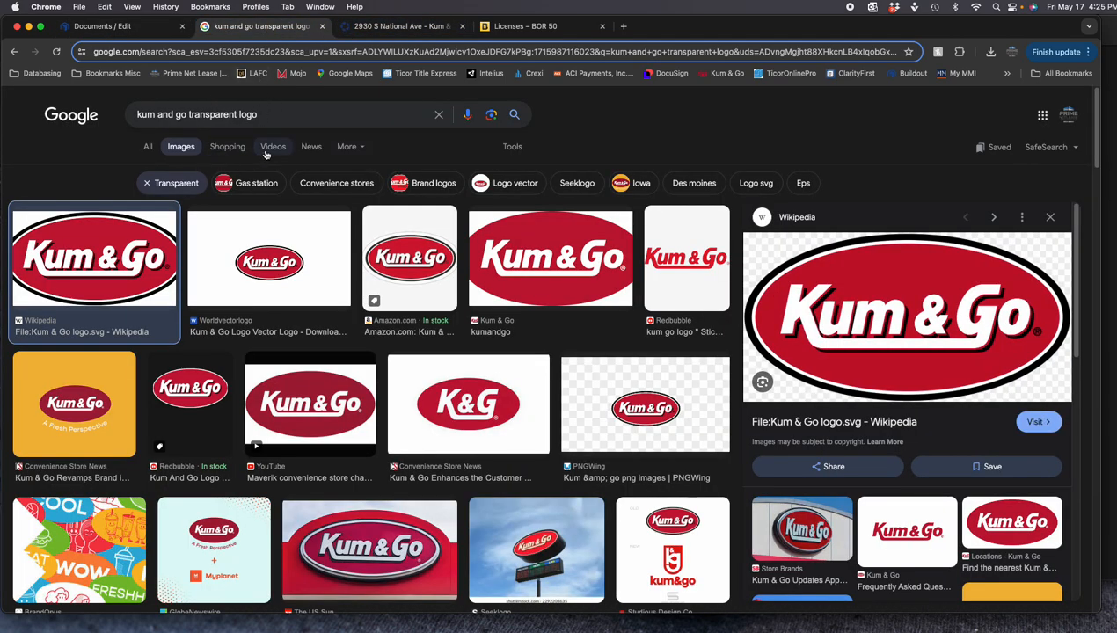
pyautogui.click(349, 75)
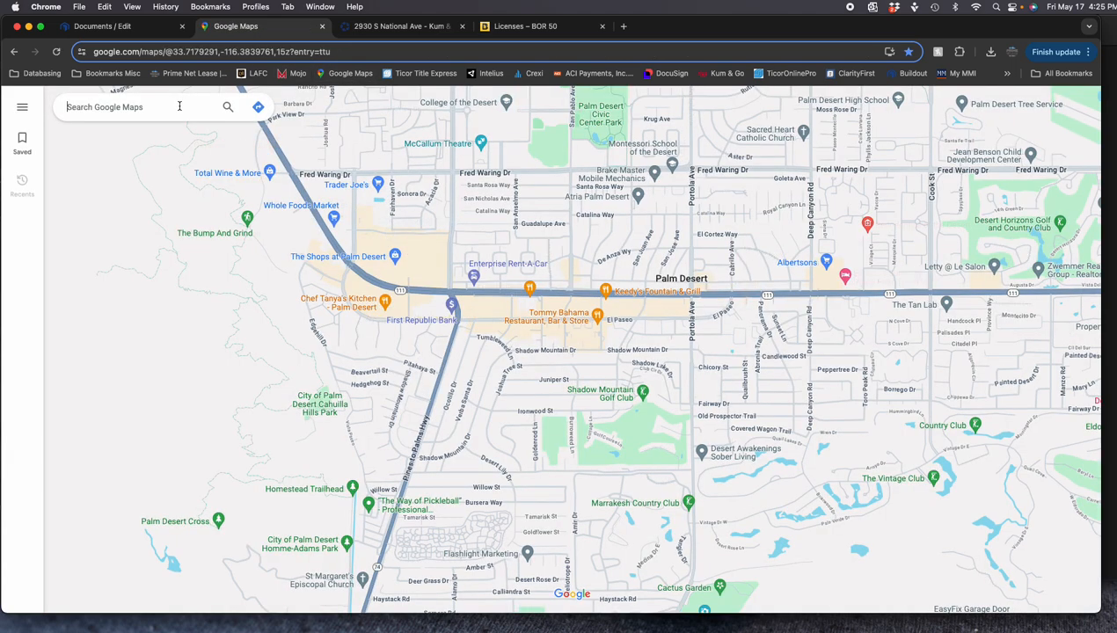
pyautogui.click(179, 105)
pyautogui.write('2930s')
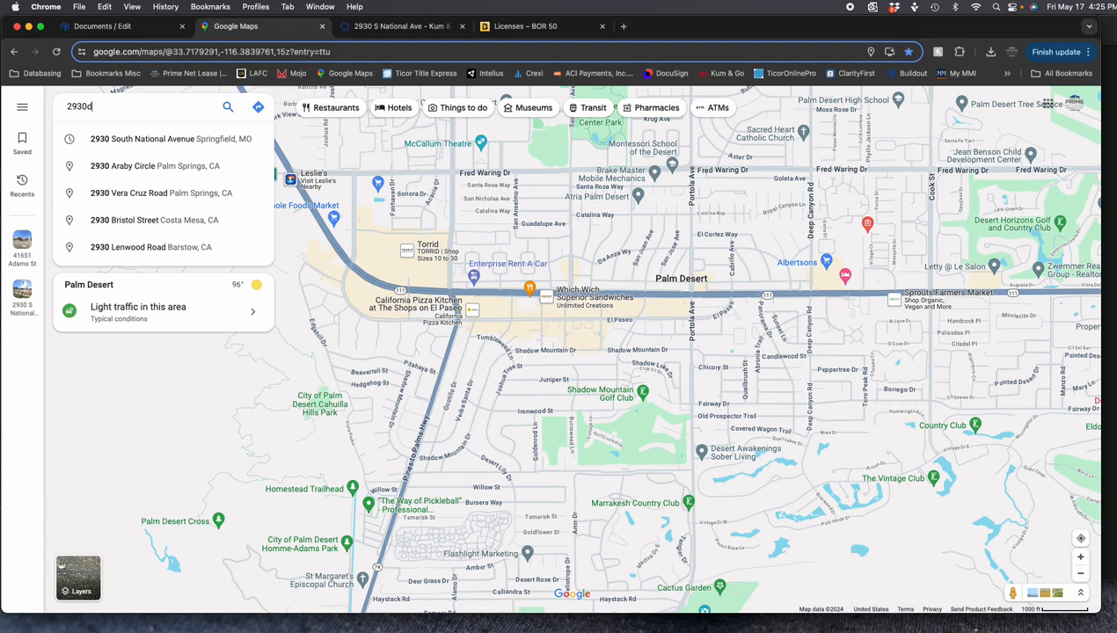
pyautogui.press('BackSpace')
pyautogui.write('s')
pyautogui.press('Down')
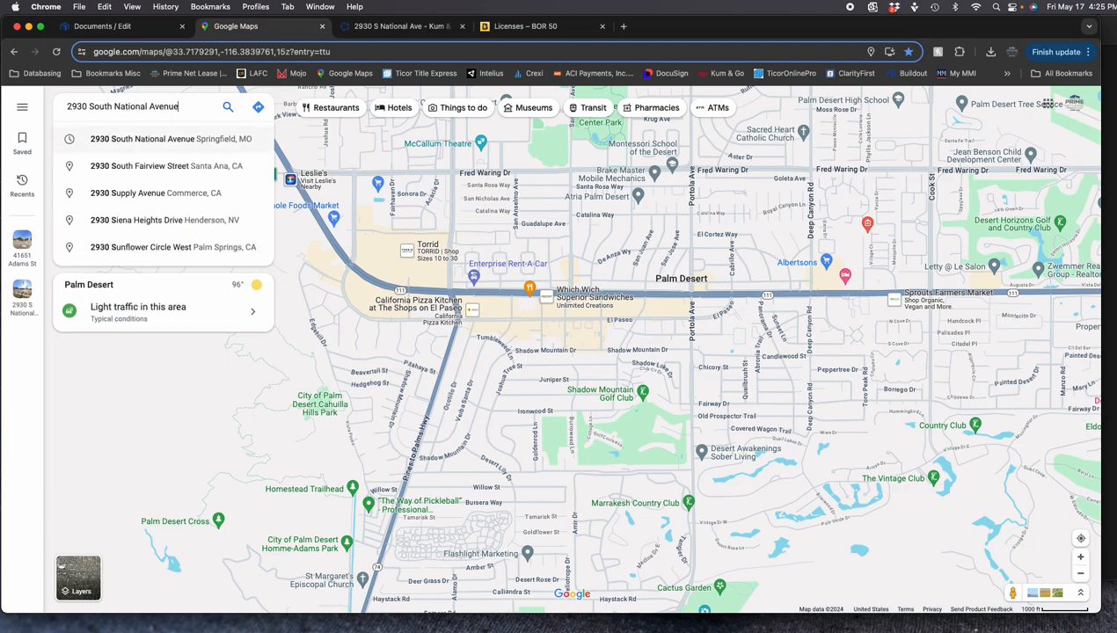
pyautogui.press('Return')
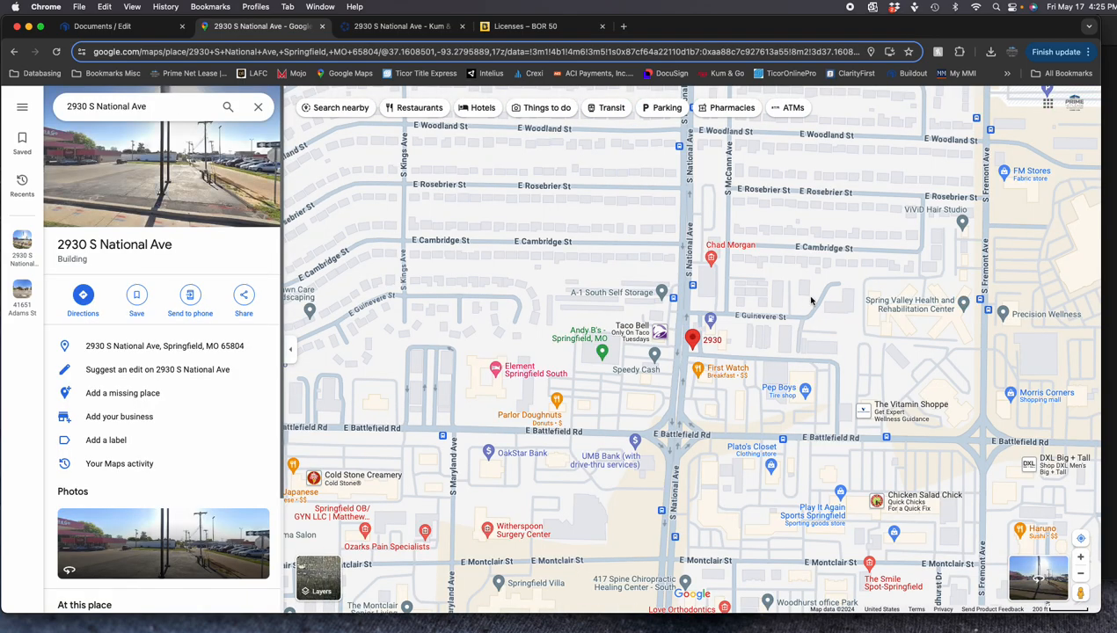
# Show satellite imagery and examine the businesses around the property and the S National Ave and E Battlefield Rd intersection
pyautogui.click(330, 583)
pyautogui.scroll(5, 675, 374)
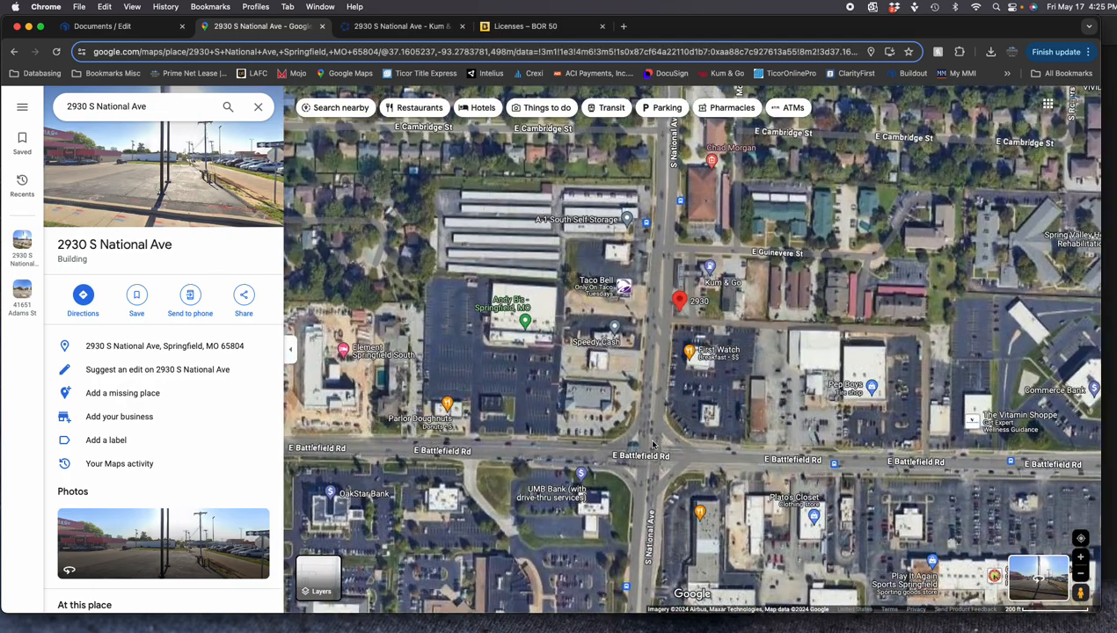
pyautogui.scroll(2, 649, 422)
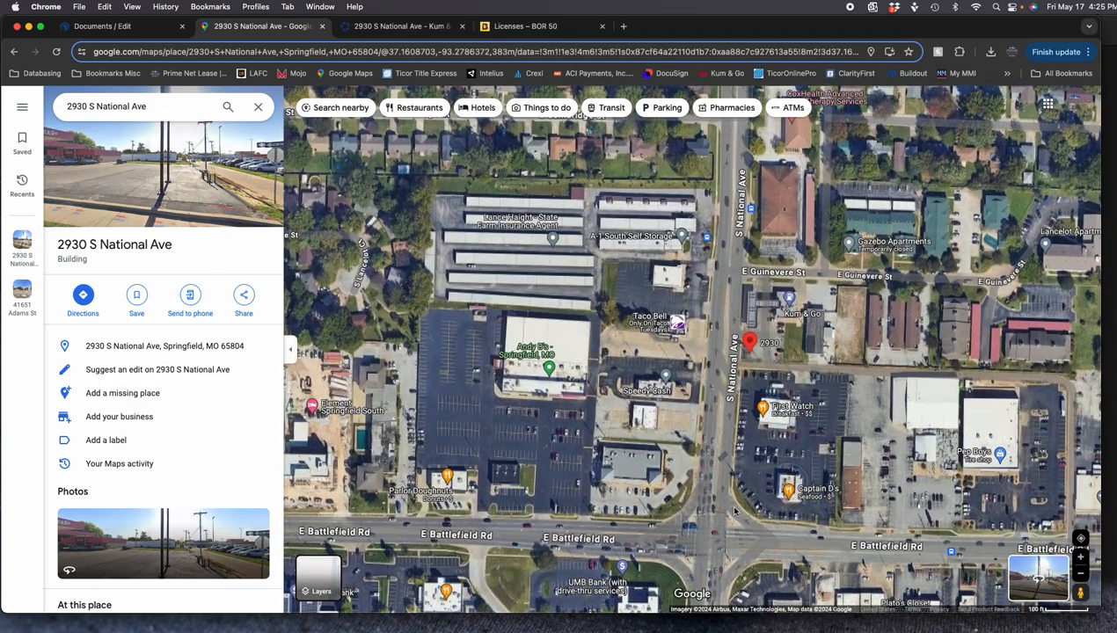
pyautogui.moveTo(728, 470); pyautogui.dragTo(767, 496)
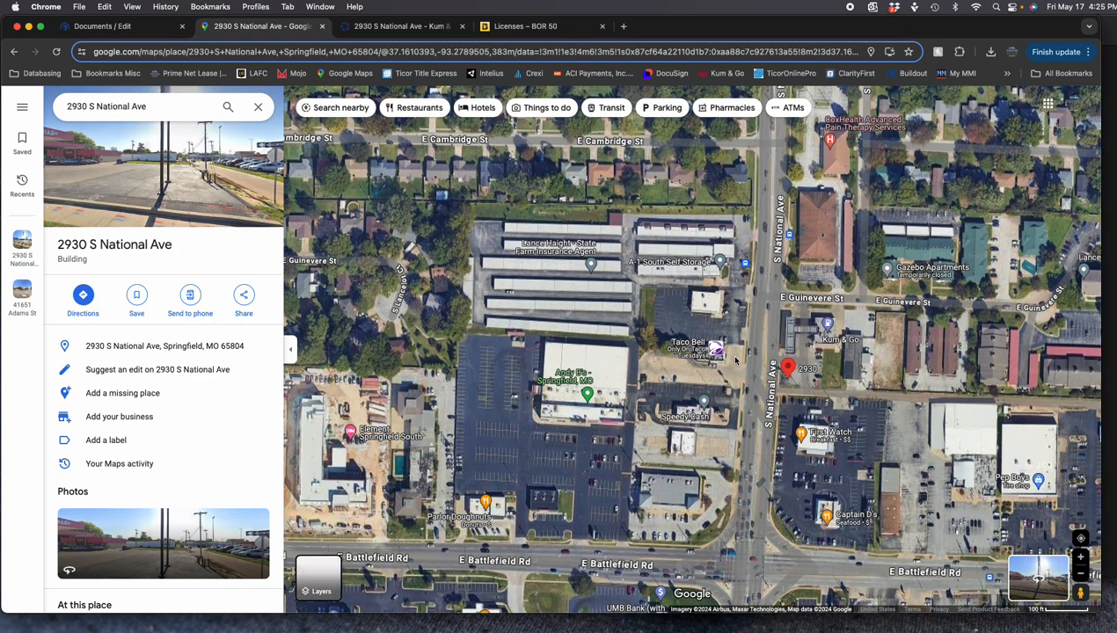
pyautogui.moveTo(763, 503); pyautogui.dragTo(691, 428)
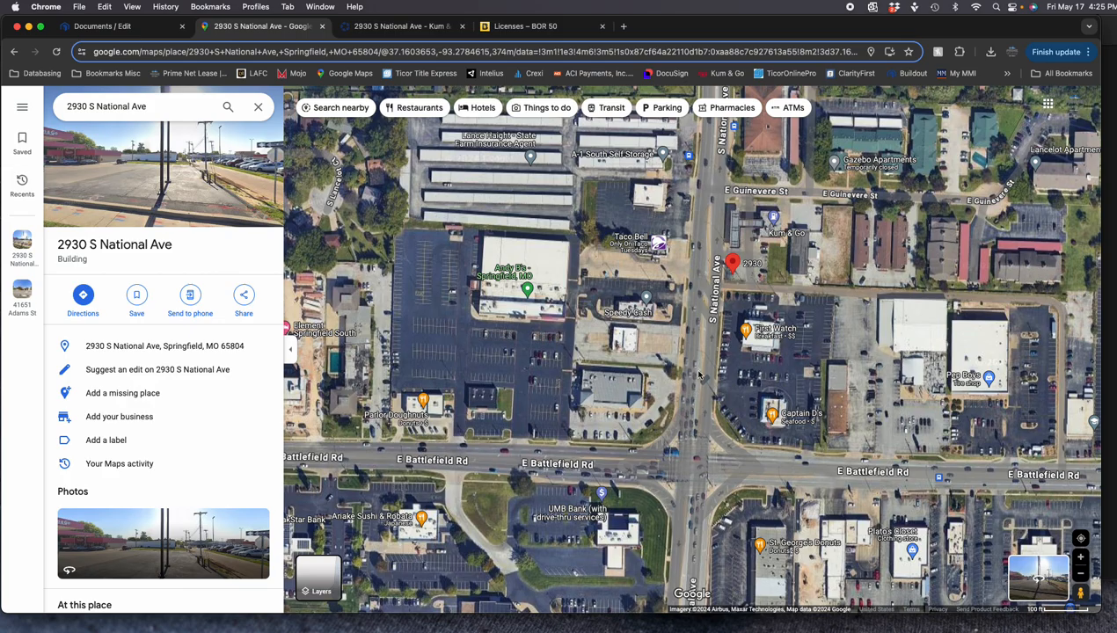
pyautogui.moveTo(698, 375); pyautogui.dragTo(696, 475)
pyautogui.scroll(4, 699, 334)
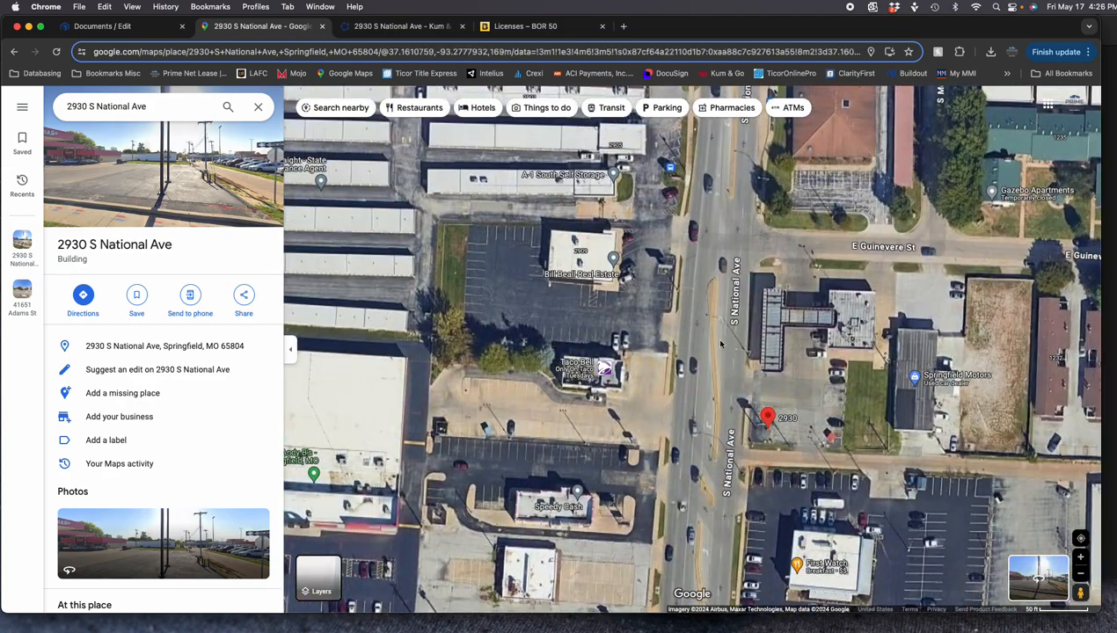
pyautogui.scroll(-1, 741, 332)
pyautogui.moveTo(710, 438); pyautogui.dragTo(713, 381)
pyautogui.moveTo(710, 441); pyautogui.dragTo(710, 380)
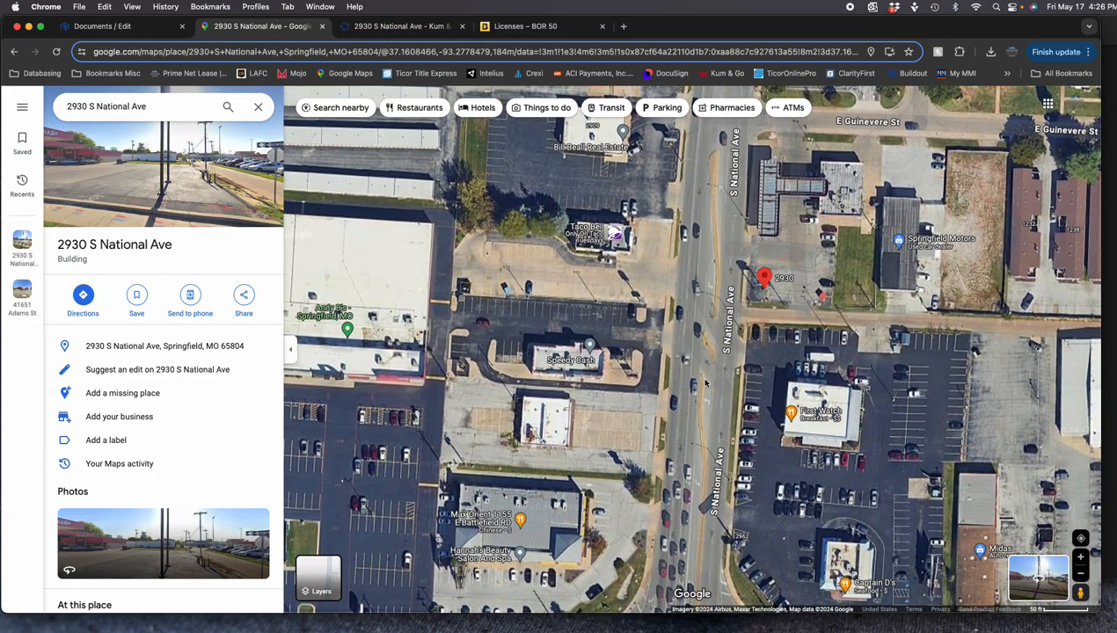
pyautogui.scroll(-2, 709, 378)
pyautogui.scroll(1, 650, 461)
pyautogui.scroll(3, 651, 460)
pyautogui.moveTo(693, 485); pyautogui.dragTo(666, 311)
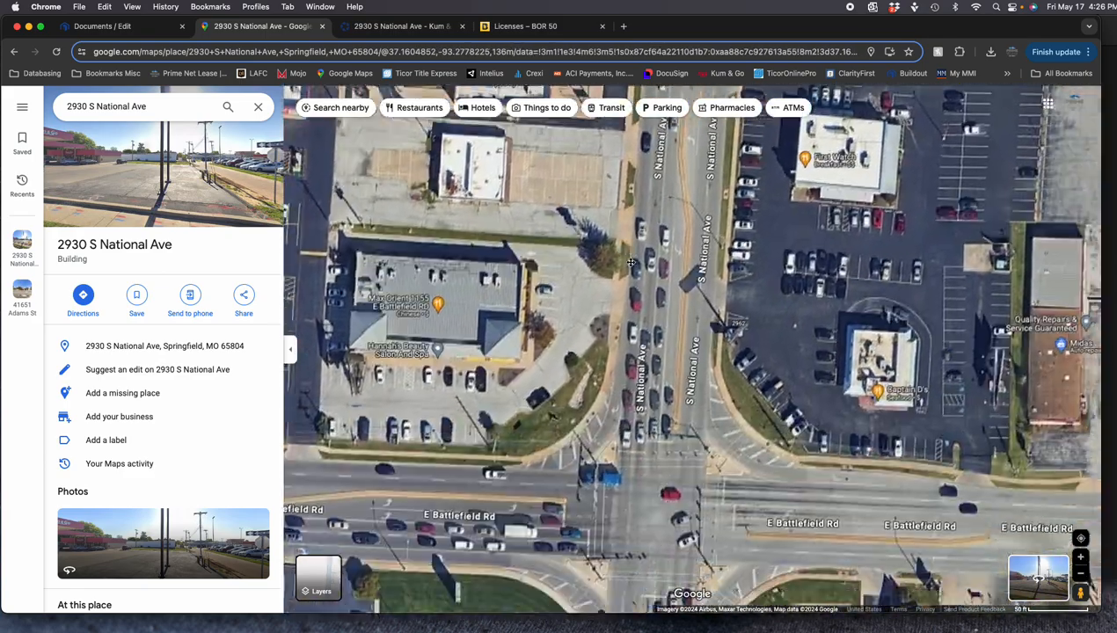
pyautogui.scroll(-3, 666, 311)
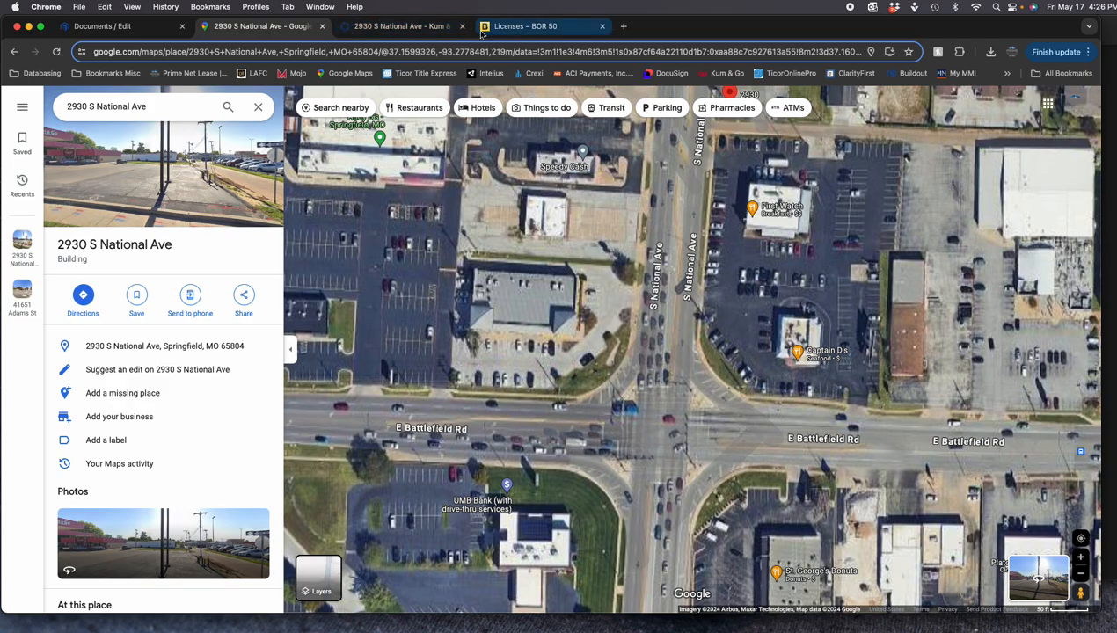
# Return to the Buildout proposal, search the retailers for "taco", and add Taco Bell (0.1 mi) and QDOBA Mexican Eats (0.4 mi) to the aerial map
pyautogui.click(147, 27)
pyautogui.scroll(15, 416, 318)
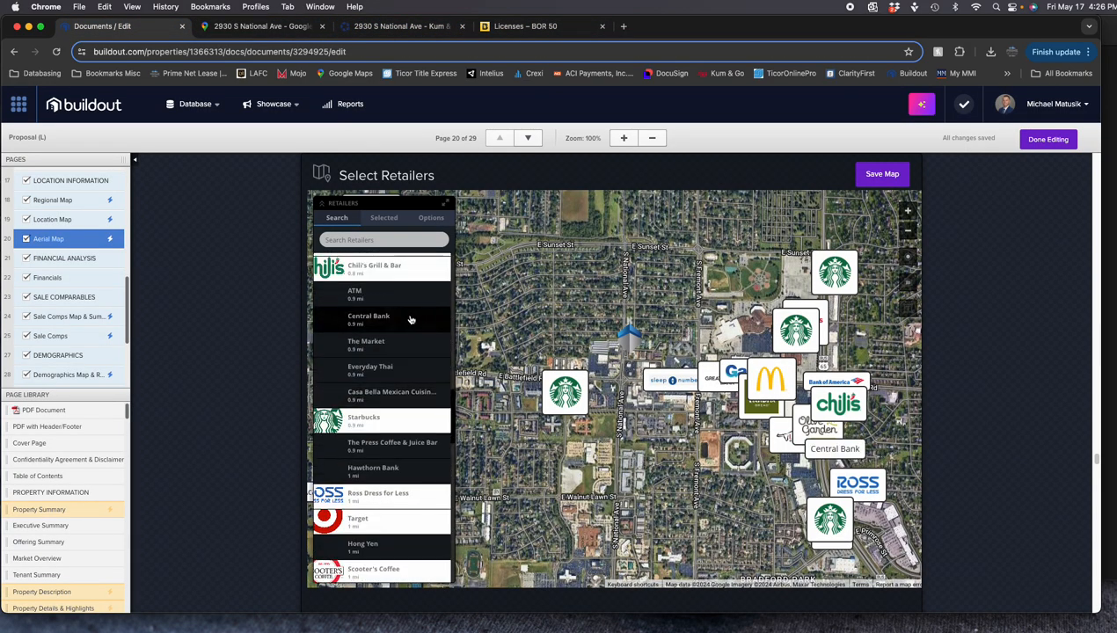
pyautogui.scroll(8, 393, 368)
pyautogui.scroll(-9, 393, 367)
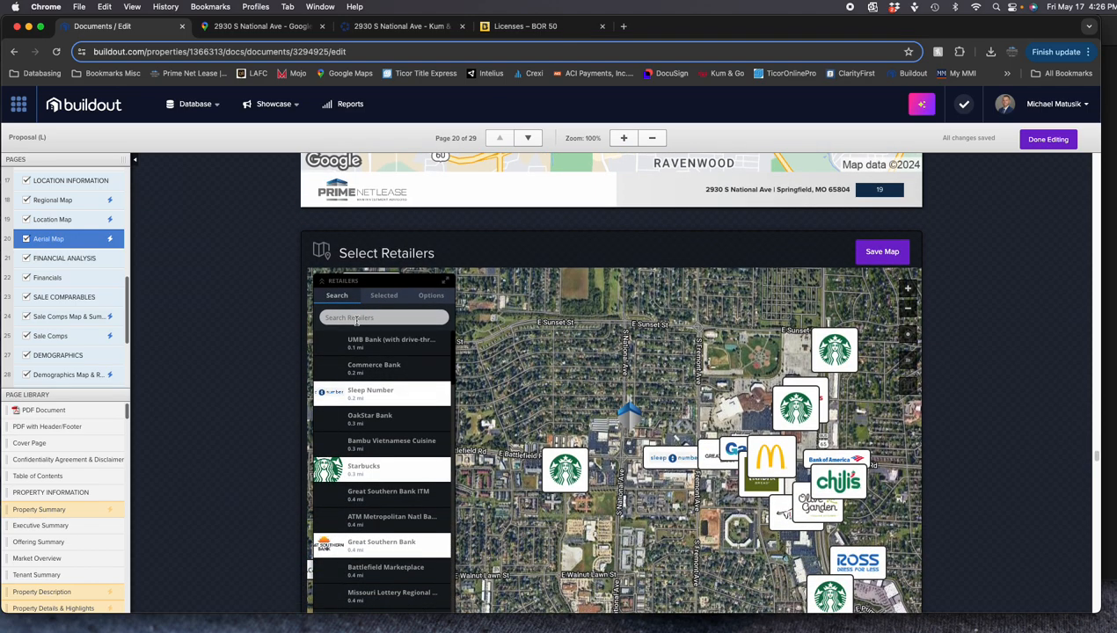
pyautogui.click(356, 319)
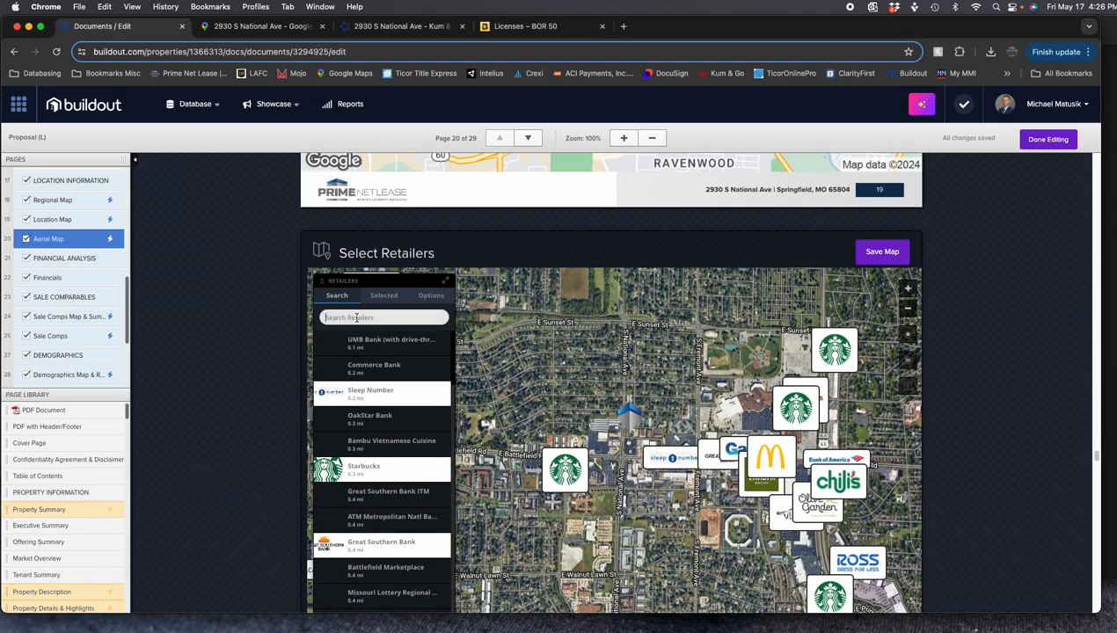
pyautogui.write('taco')
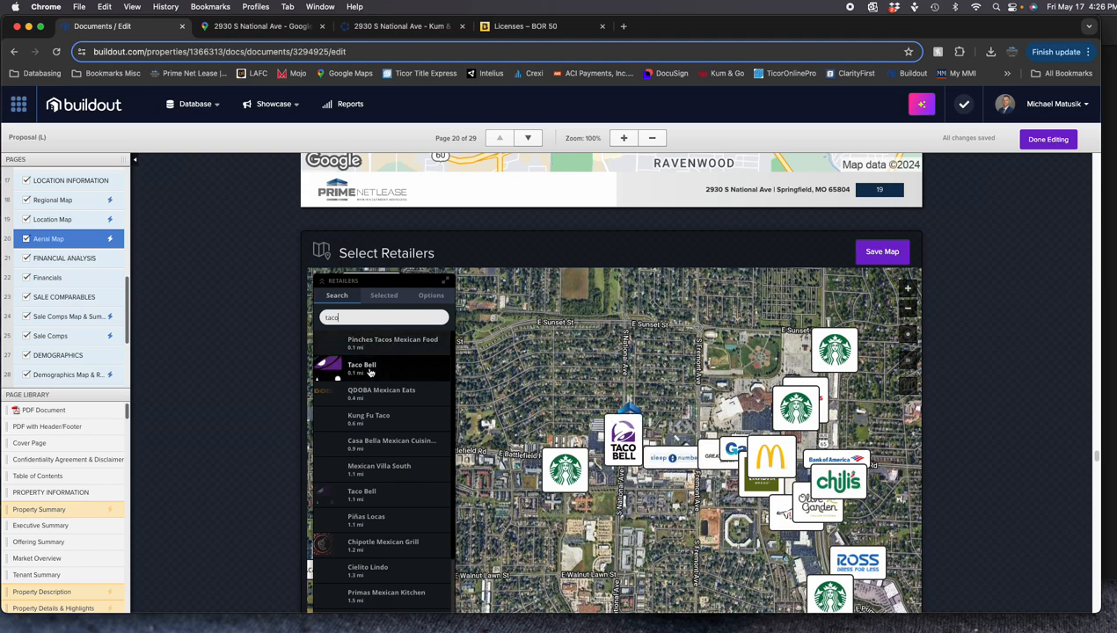
pyautogui.click(365, 370)
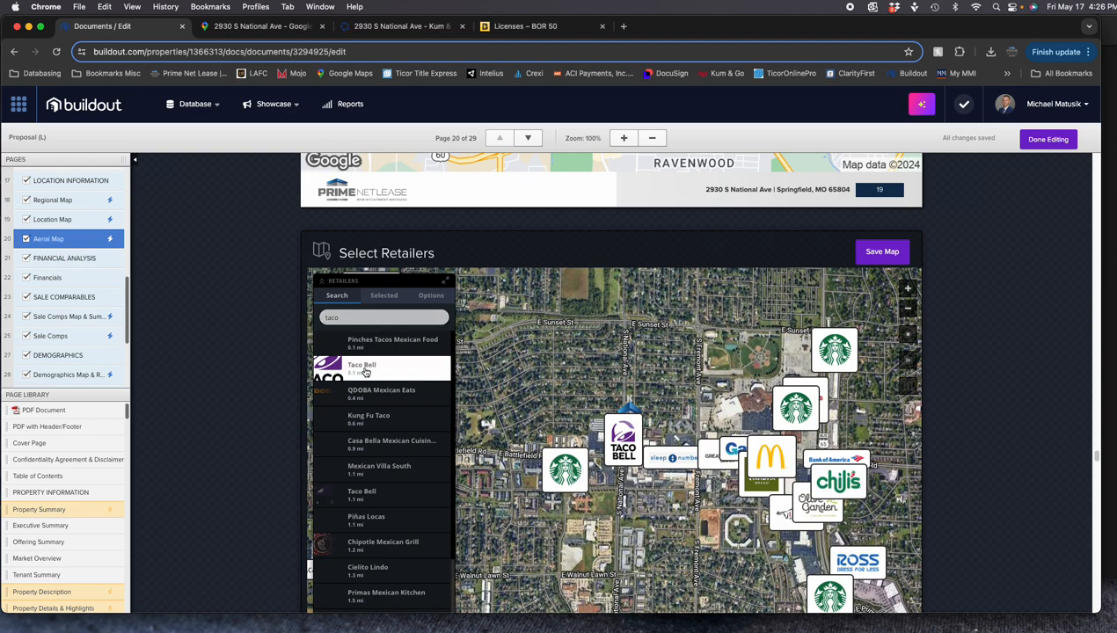
pyautogui.click(376, 399)
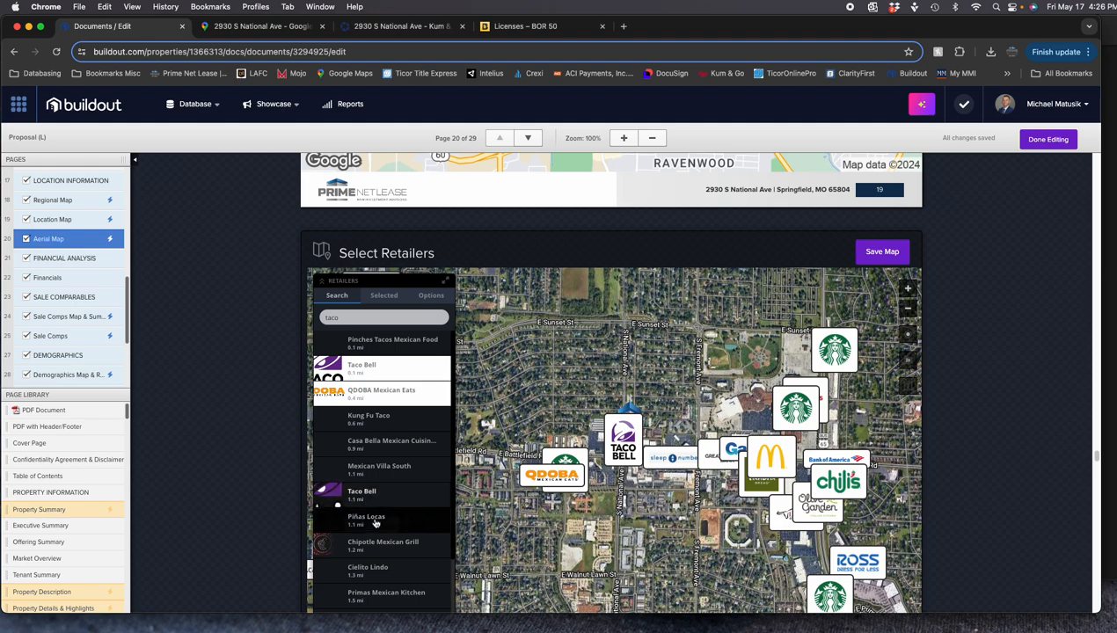
pyautogui.scroll(-2, 1067, 475)
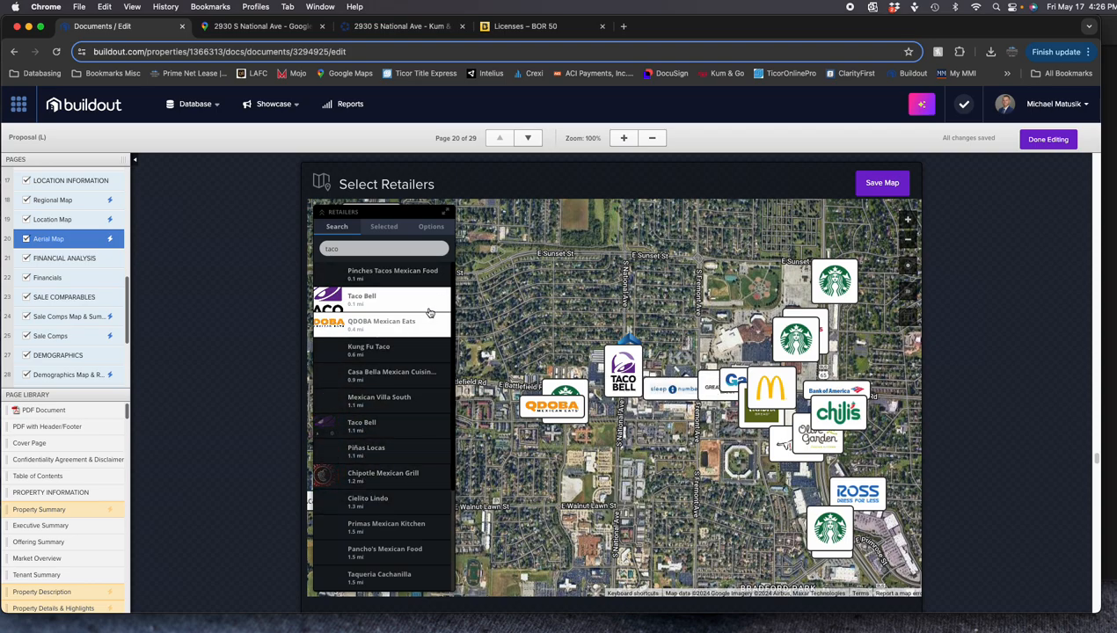
# Check Google Maps for more businesses around the intersection near the property, and close the map
pyautogui.click(278, 31)
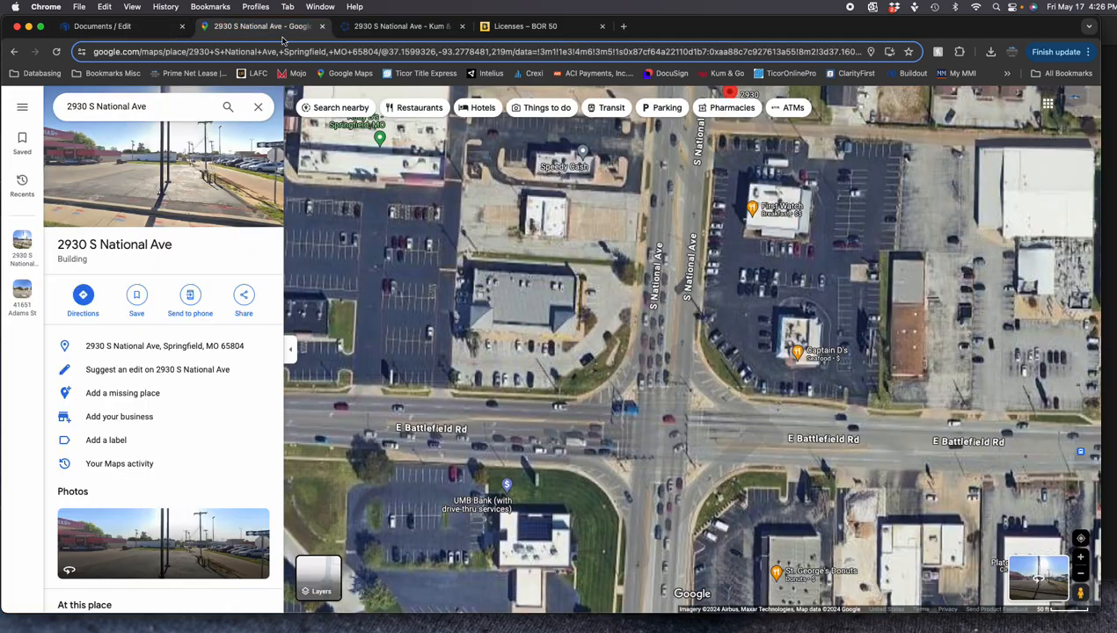
pyautogui.moveTo(798, 416); pyautogui.dragTo(691, 361)
pyautogui.scroll(-5, 730, 409)
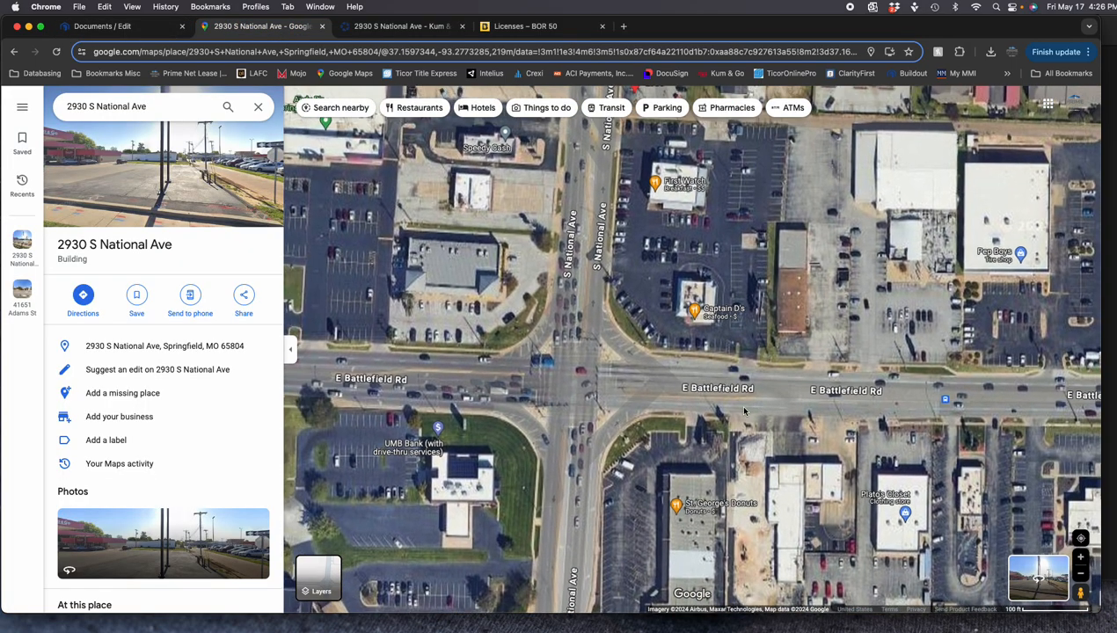
pyautogui.scroll(2, 727, 417)
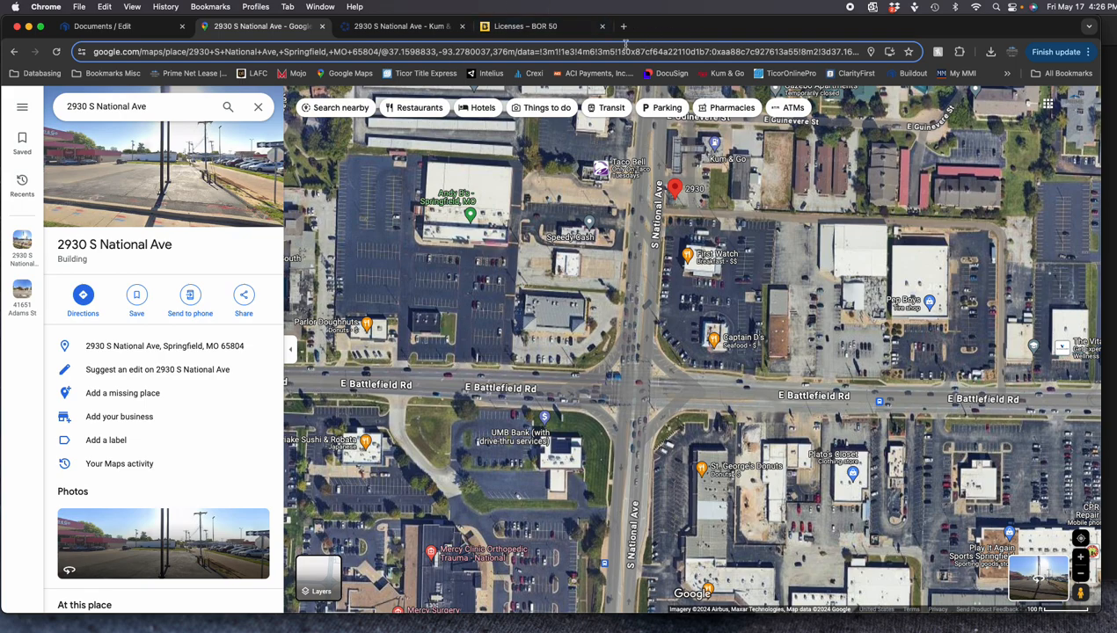
pyautogui.press('super+w')
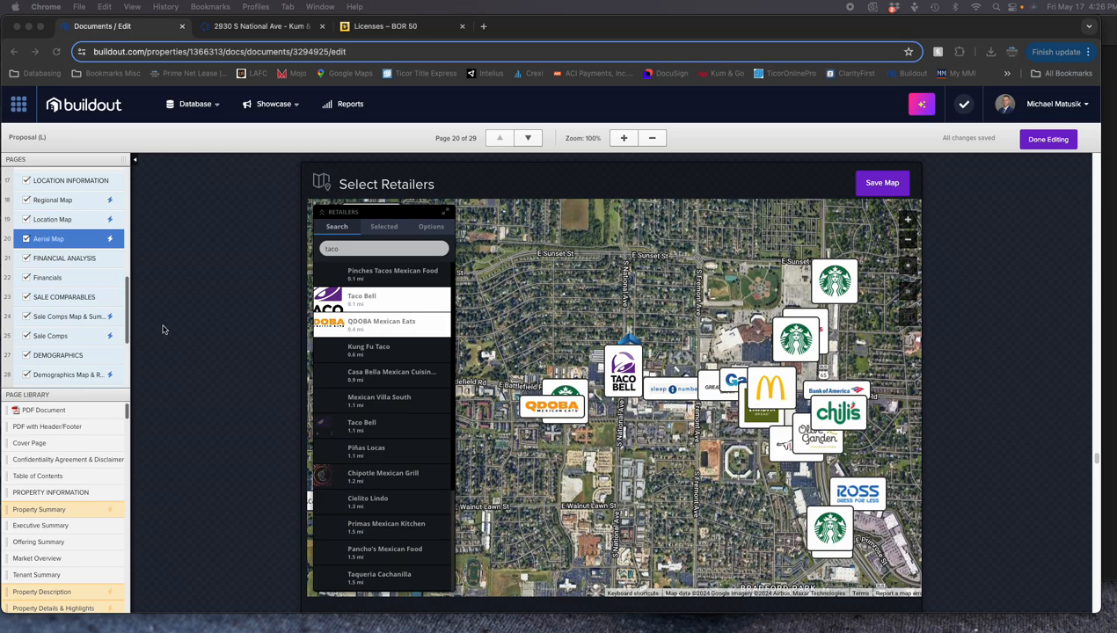
# Search the retailers for "captain d" and add the Captain D's 0.1 mi away to the aerial map
pyautogui.click(353, 247)
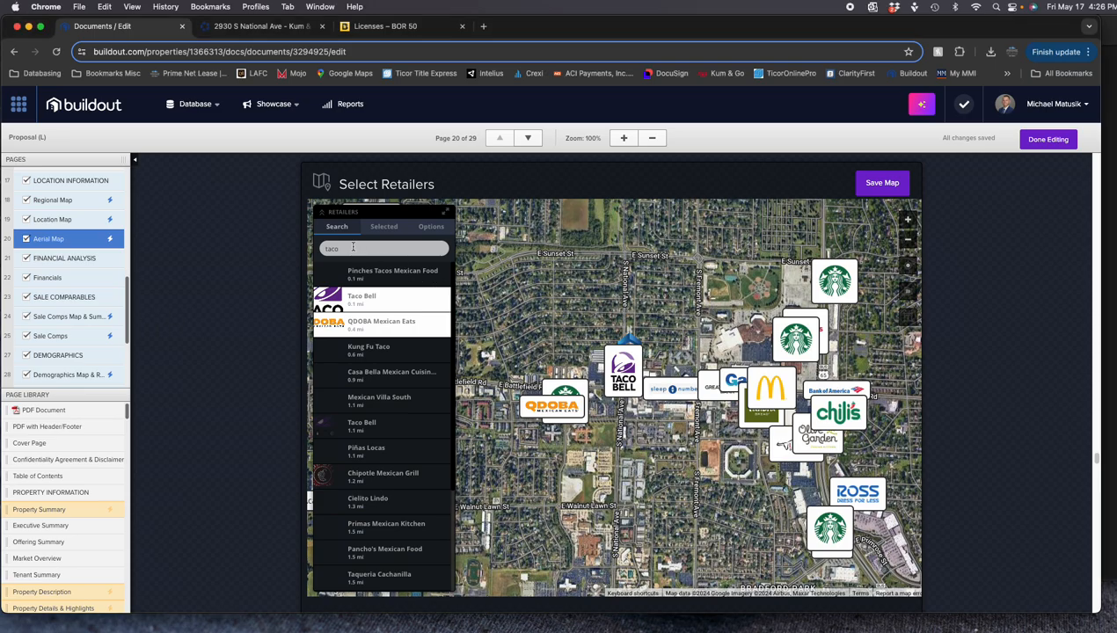
pyautogui.doubleClick(352, 247)
pyautogui.write('captain d')
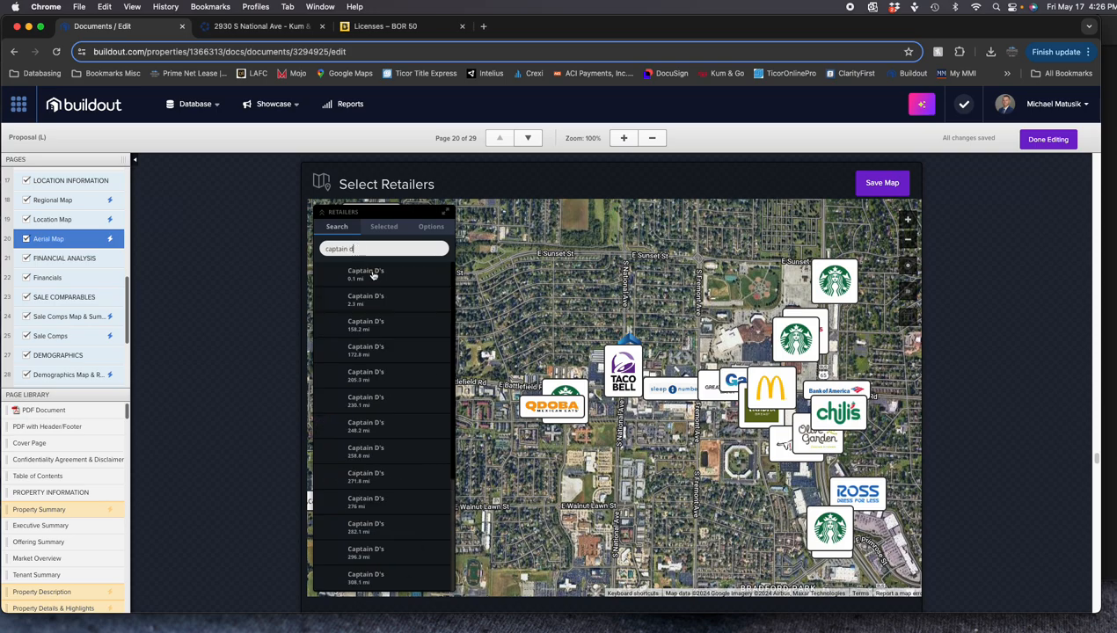
pyautogui.click(377, 279)
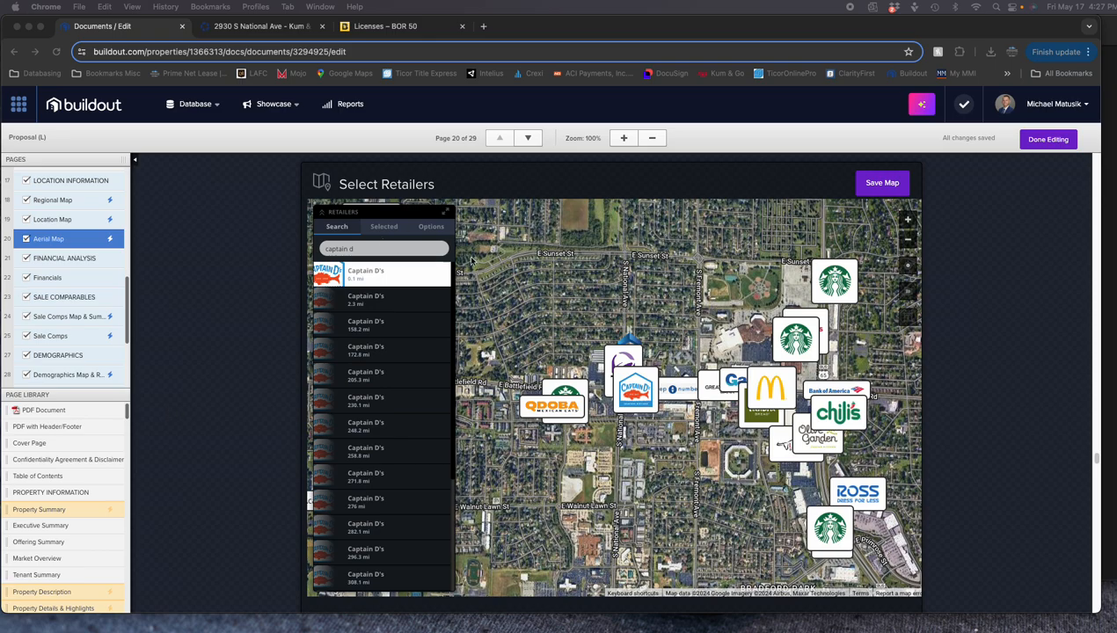
# Search the retailers for "pep" and add Pep Boys (0.1 mi) and Firestone Complete Auto Care (0.8 mi) to the aerial map
pyautogui.tripleClick(394, 251)
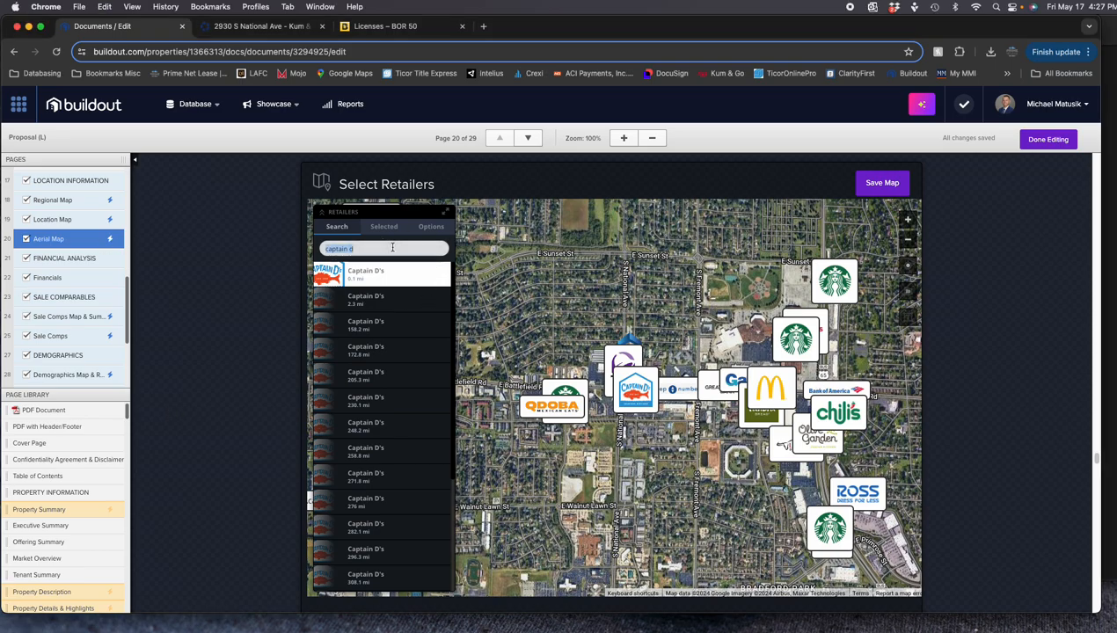
pyautogui.write('pep')
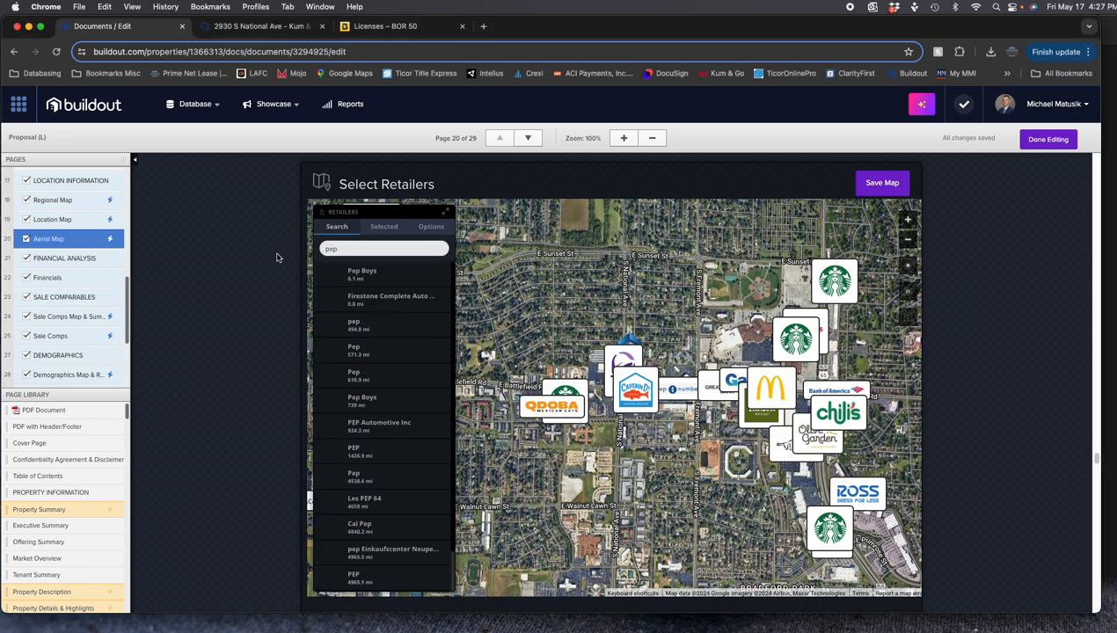
pyautogui.click(362, 274)
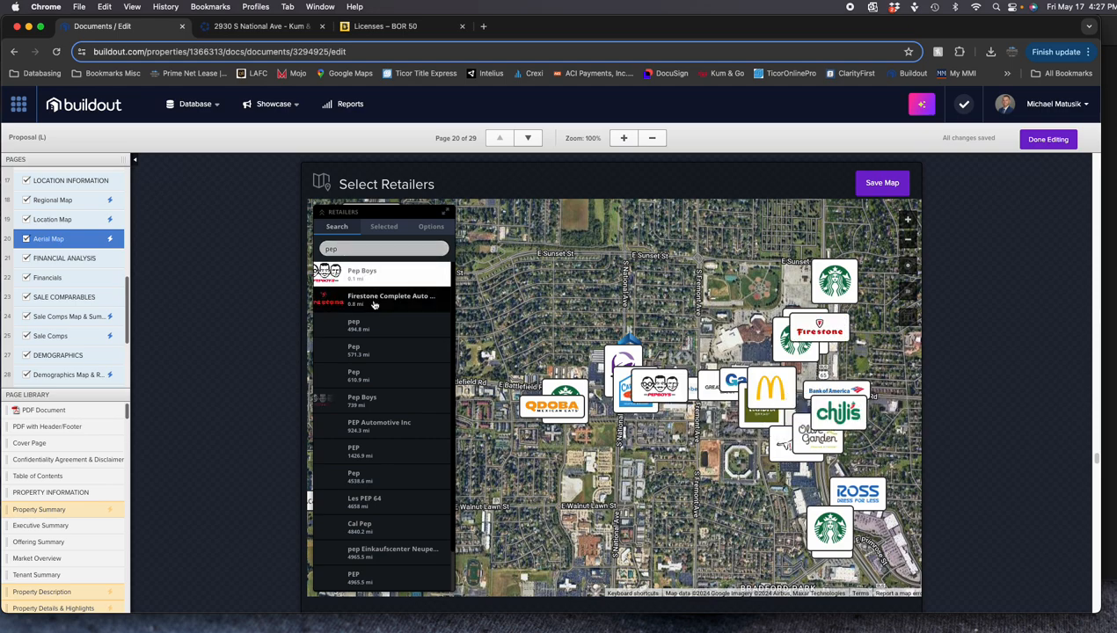
pyautogui.click(374, 302)
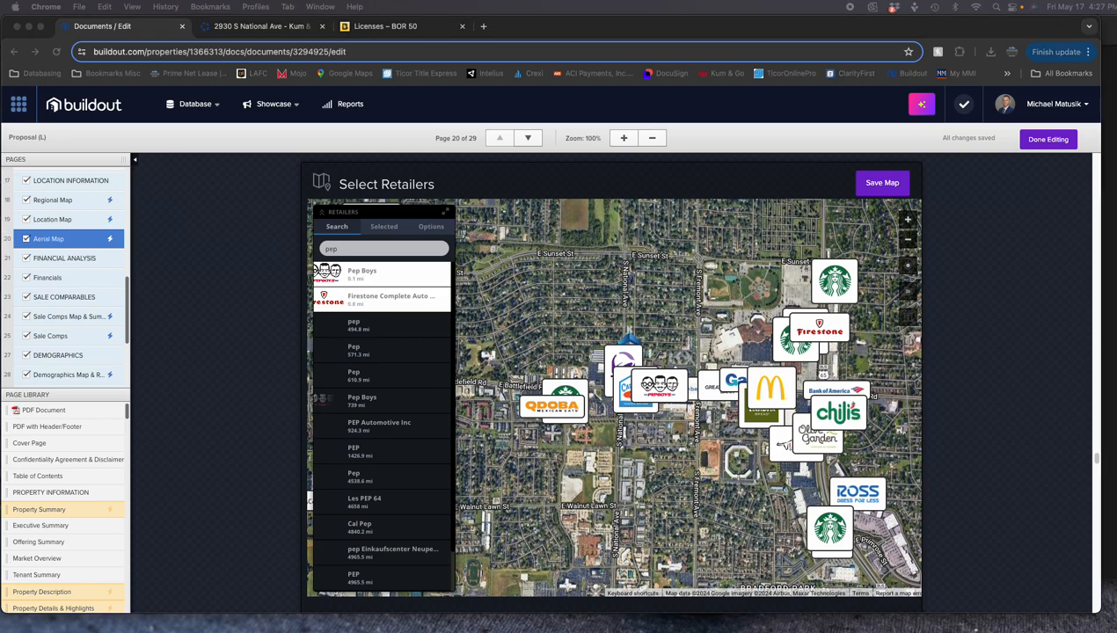
# Search the retailers for "vitamin" and add The Vitamin Shoppe (0.2 mi) and GNC (0.6 mi) to the aerial map
pyautogui.doubleClick(389, 251)
pyautogui.write('vitamin')
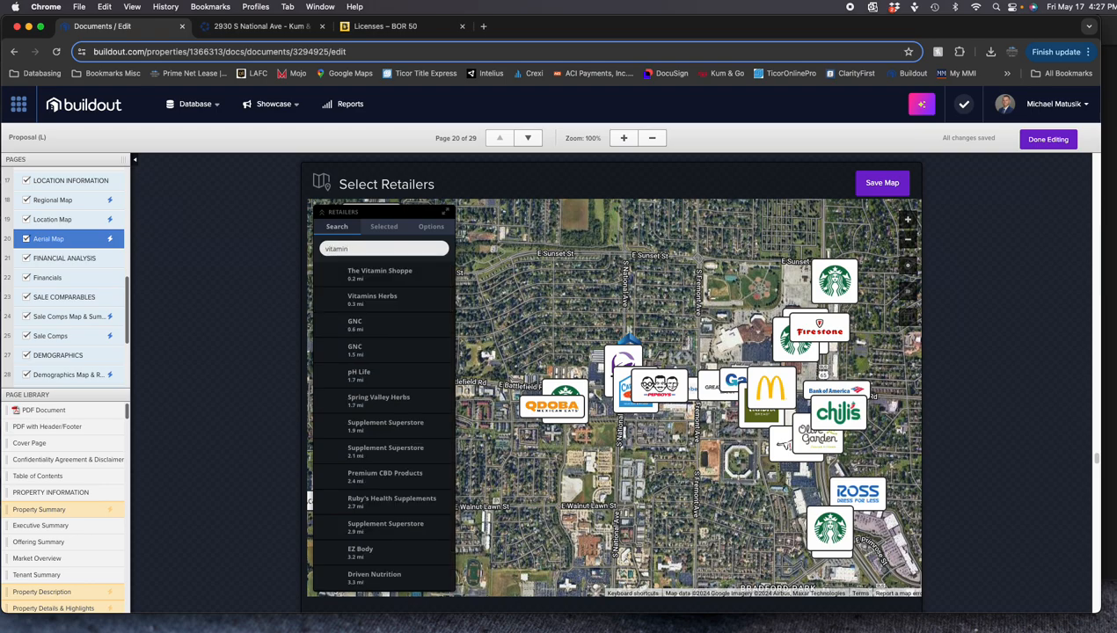
pyautogui.click(379, 272)
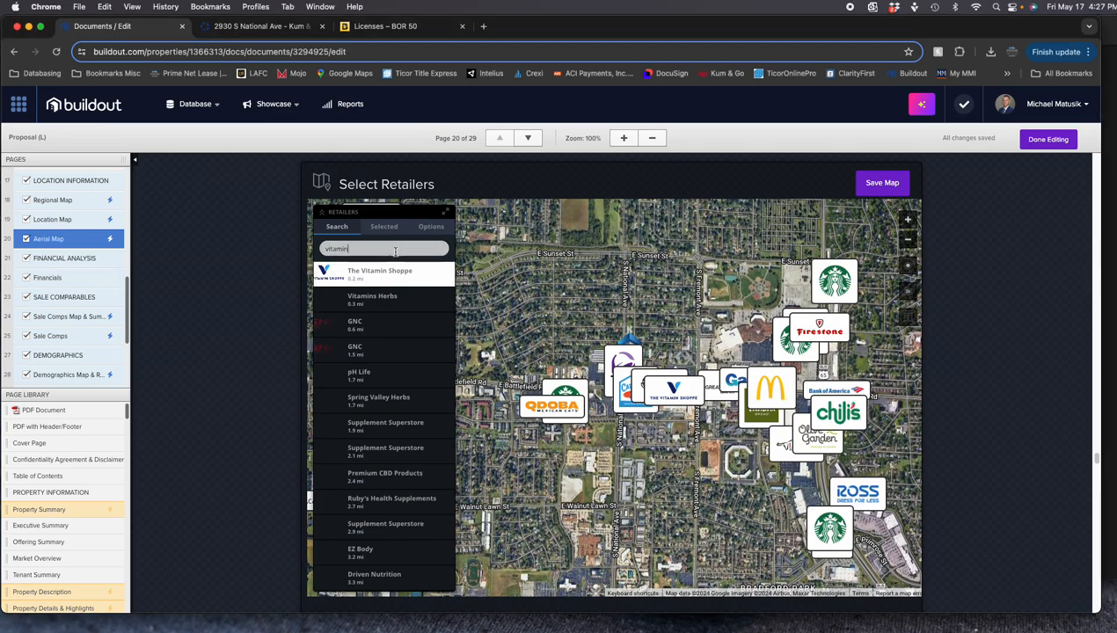
pyautogui.doubleClick(395, 249)
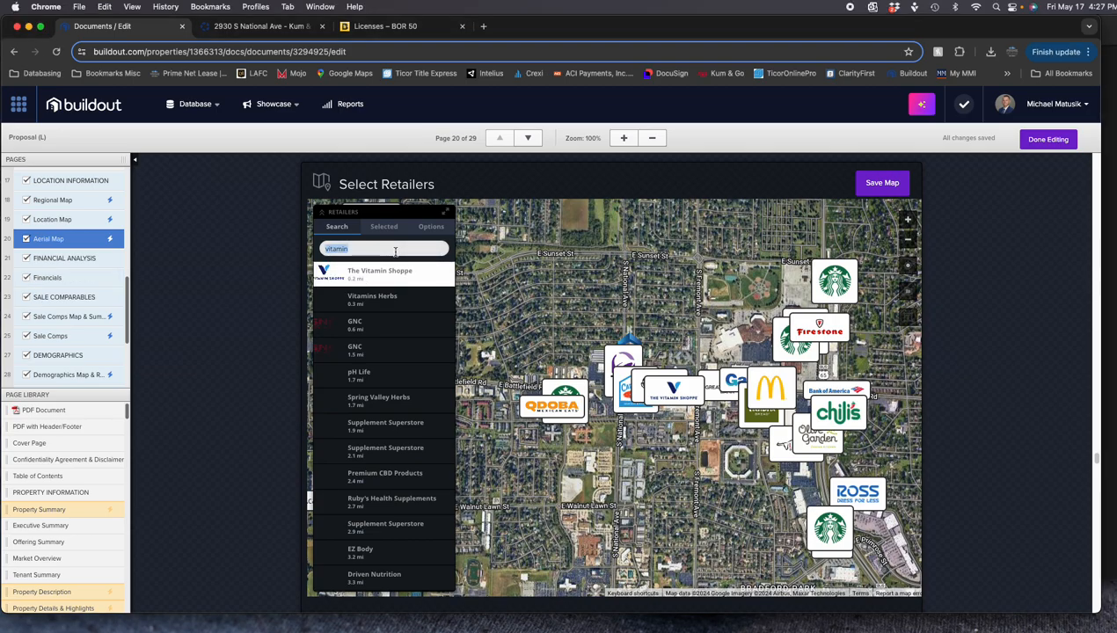
pyautogui.click(376, 332)
# Search the retailers for "commerce" and add the Commerce Bank 0.2 mi away to the aerial map
pyautogui.doubleClick(365, 249)
pyautogui.write('commerce')
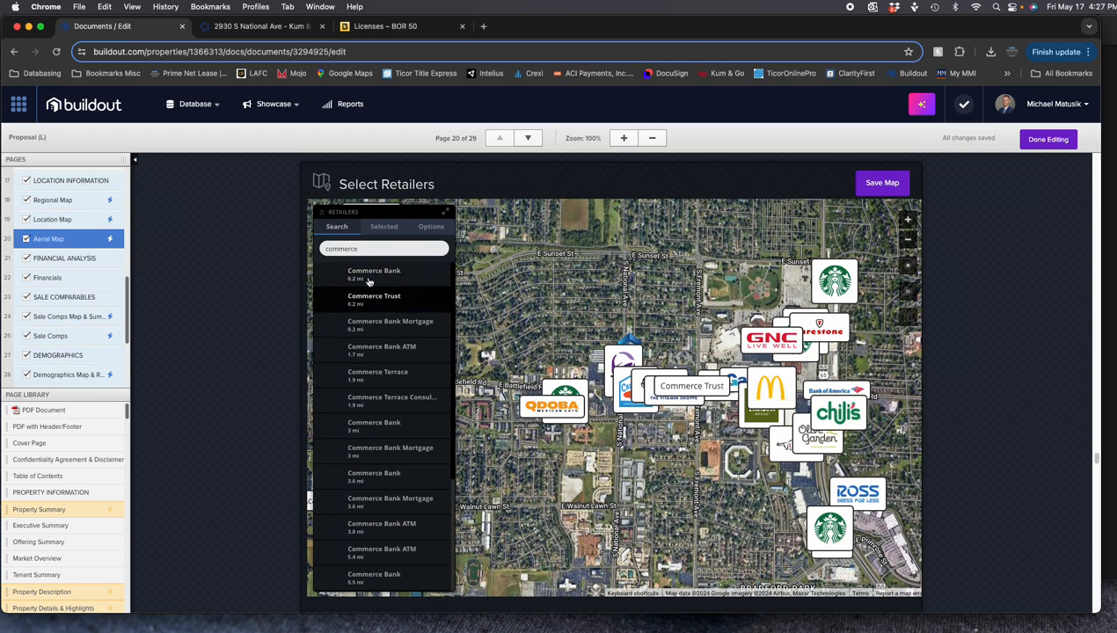
pyautogui.click(397, 278)
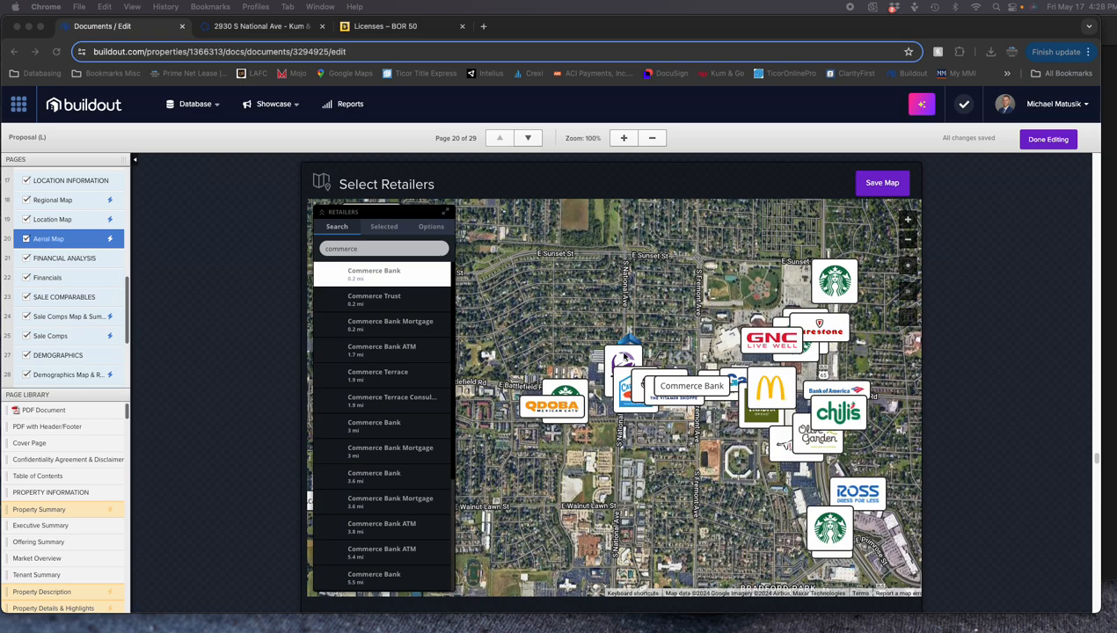
# Search the retailers for "jersey mike" and add the nearest Jersey Mike's Subs to the aerial map
pyautogui.scroll(1, 629, 353)
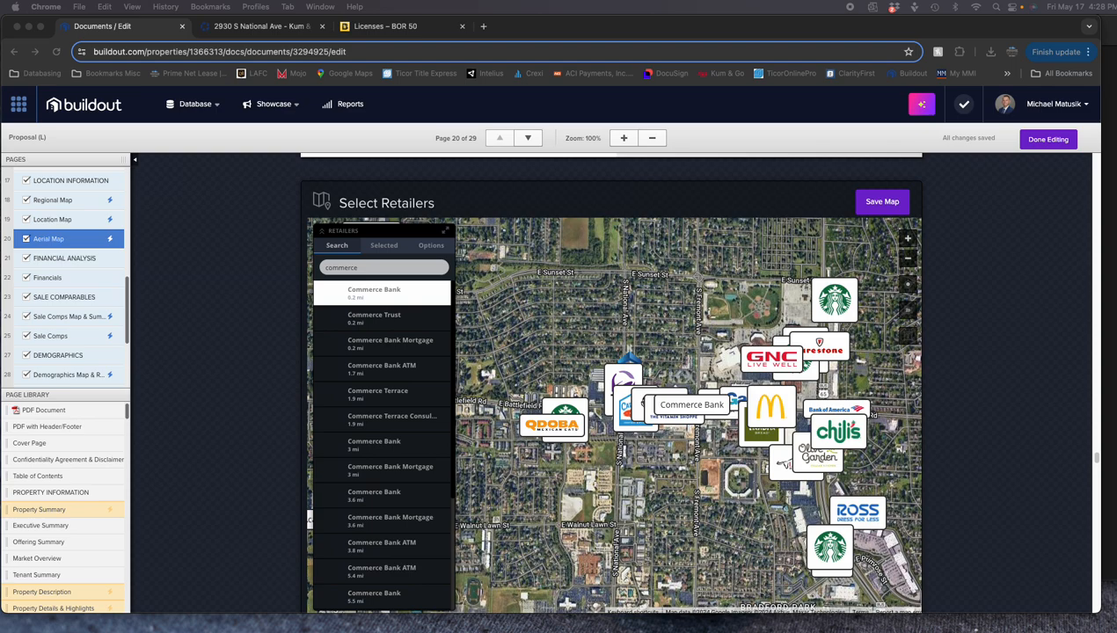
pyautogui.doubleClick(381, 266)
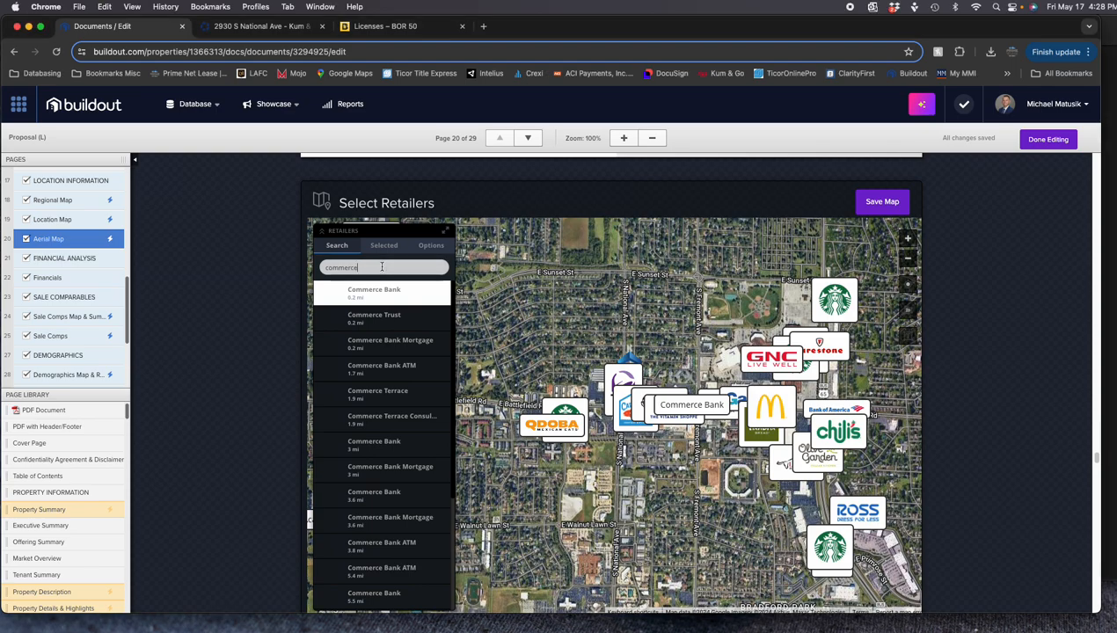
pyautogui.write('jersey mikes')
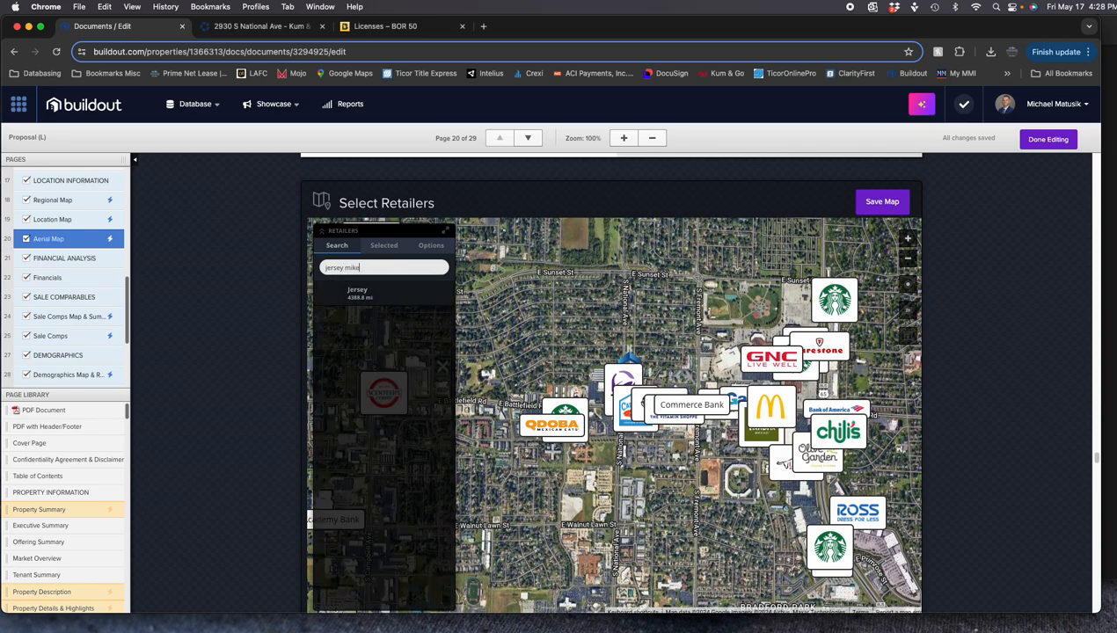
pyautogui.click(380, 297)
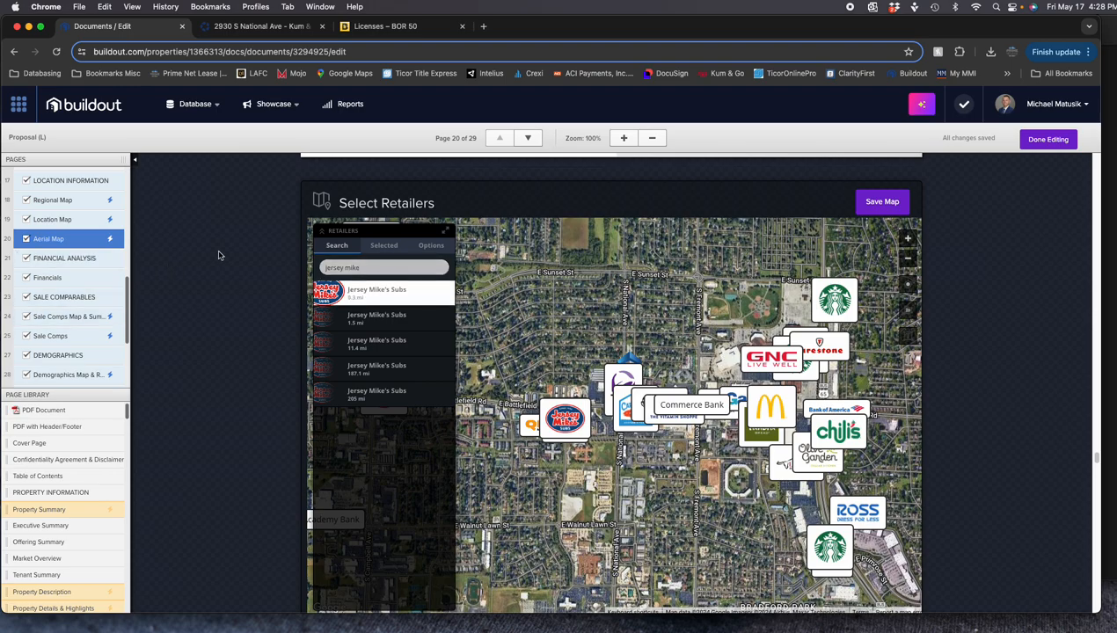
# Search for "cold stone" and "buffalo wild" and add the nearest Cold Stone Creamery and Buffalo Wild Wings to the aerial map
pyautogui.tripleClick(367, 264)
pyautogui.write('co')
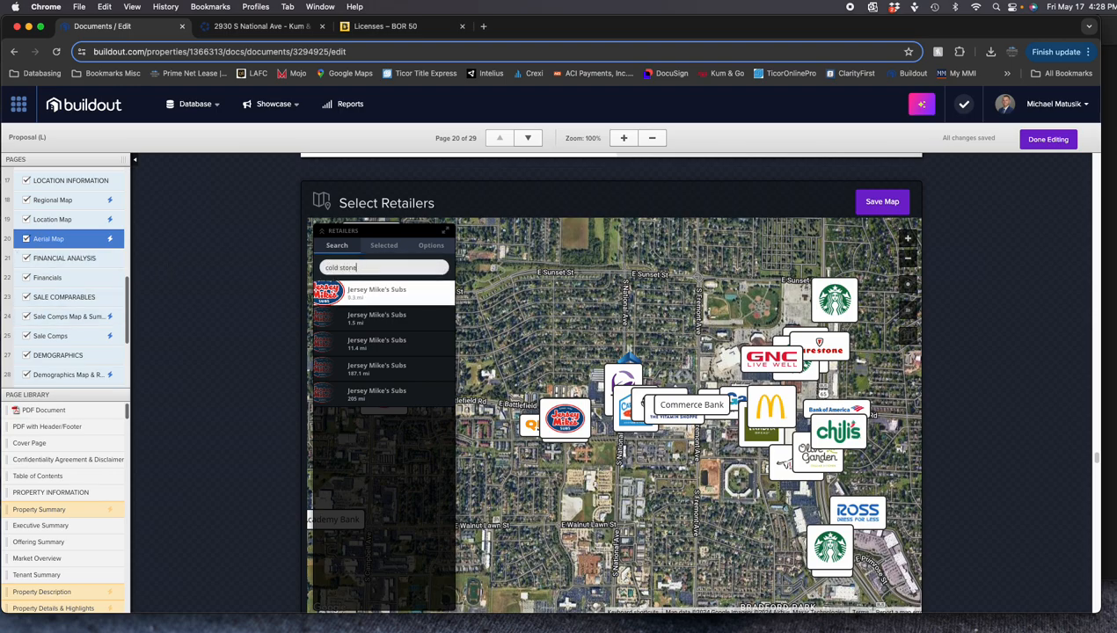
pyautogui.write('ld stone')
pyautogui.click(389, 295)
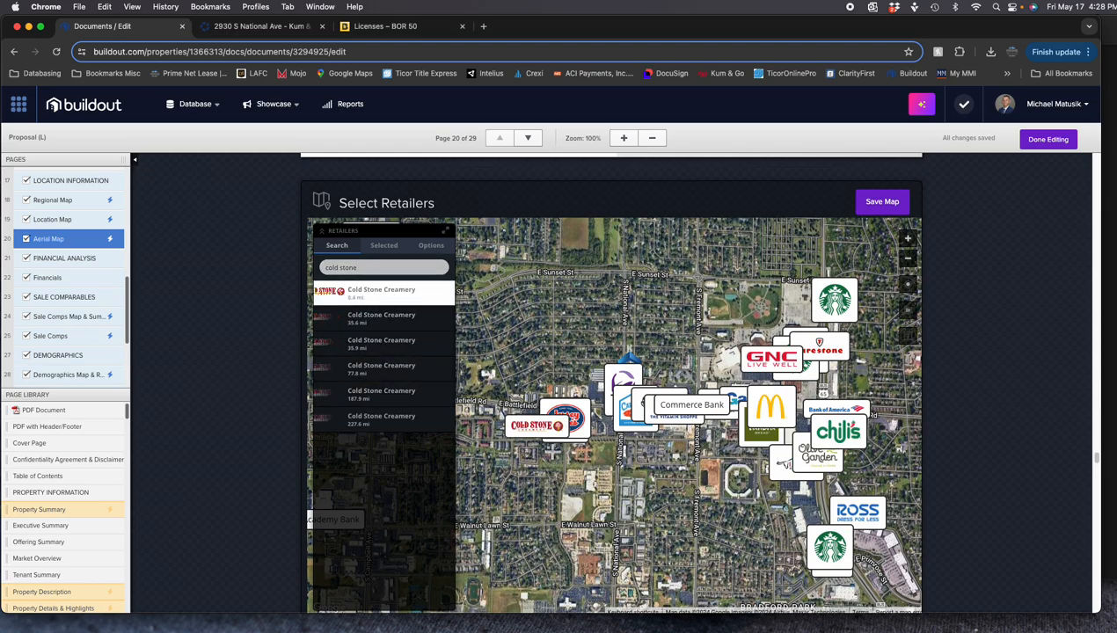
pyautogui.tripleClick(357, 264)
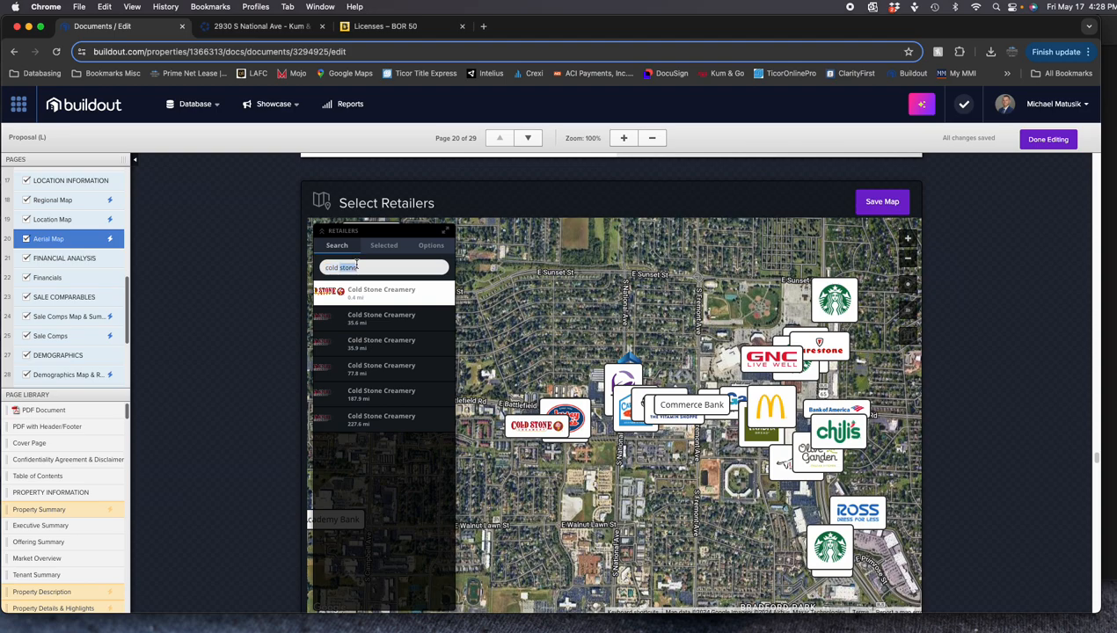
pyautogui.write('buffalo wild')
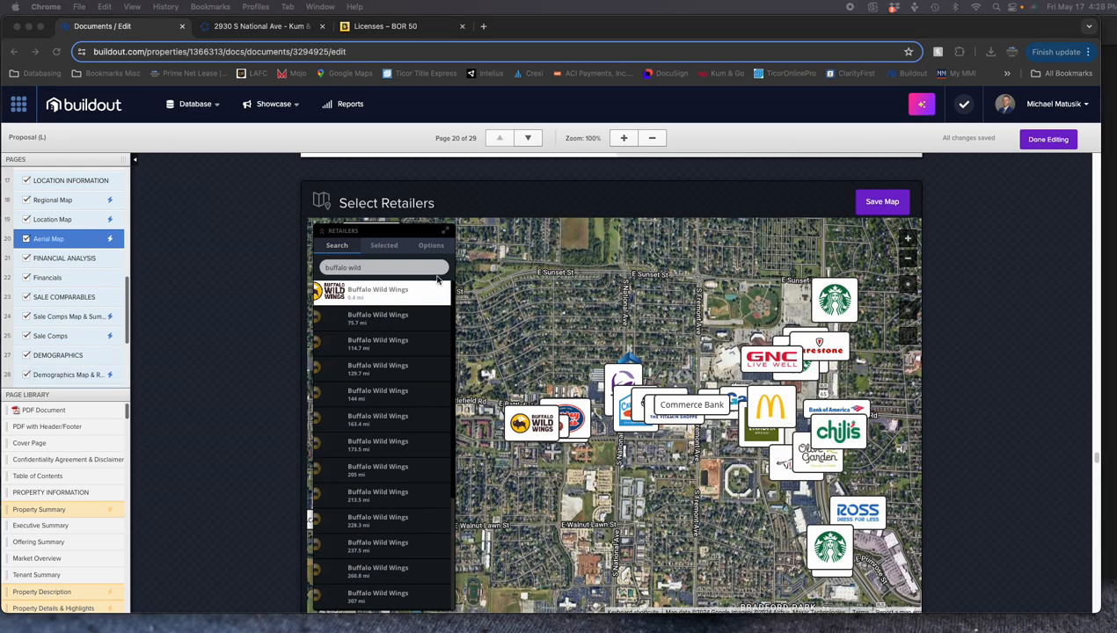
# Search the retailers for "kum" and add the three nearest Kum & Go stores (0, 0.5 and 0.6 mi) to the aerial map
pyautogui.click(381, 267)
pyautogui.tripleClick(382, 267)
pyautogui.write('kum')
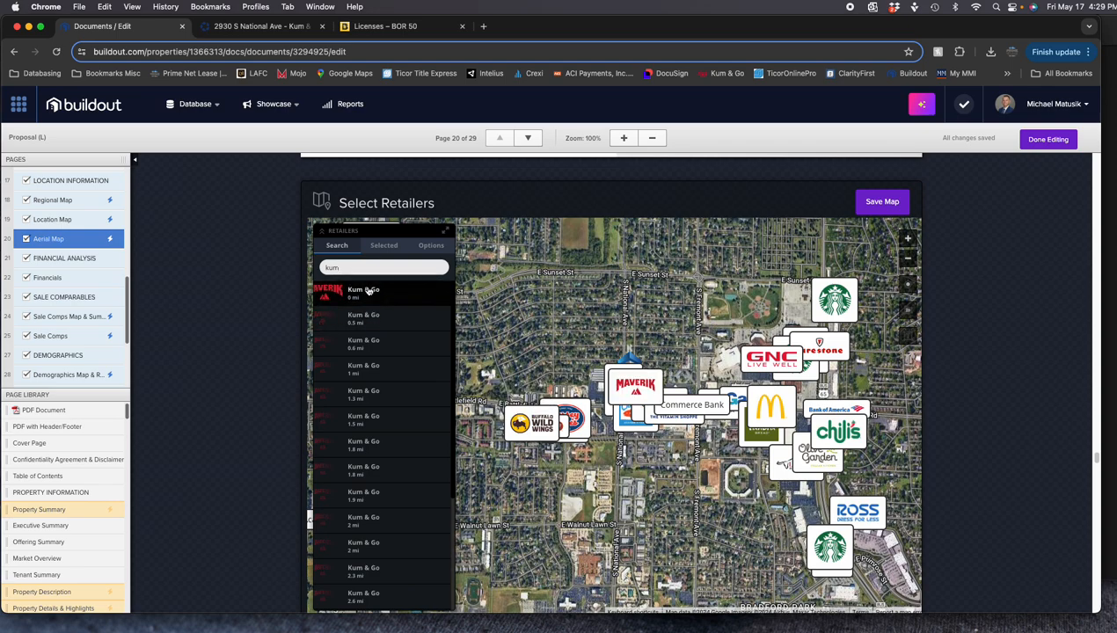
pyautogui.click(367, 291)
pyautogui.click(365, 318)
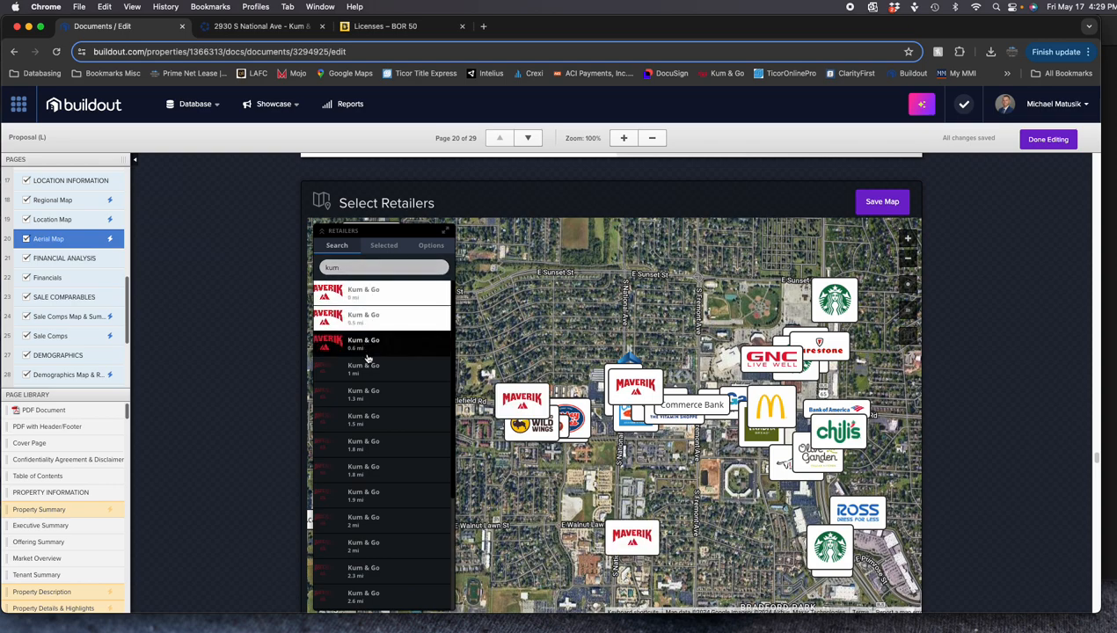
pyautogui.click(365, 347)
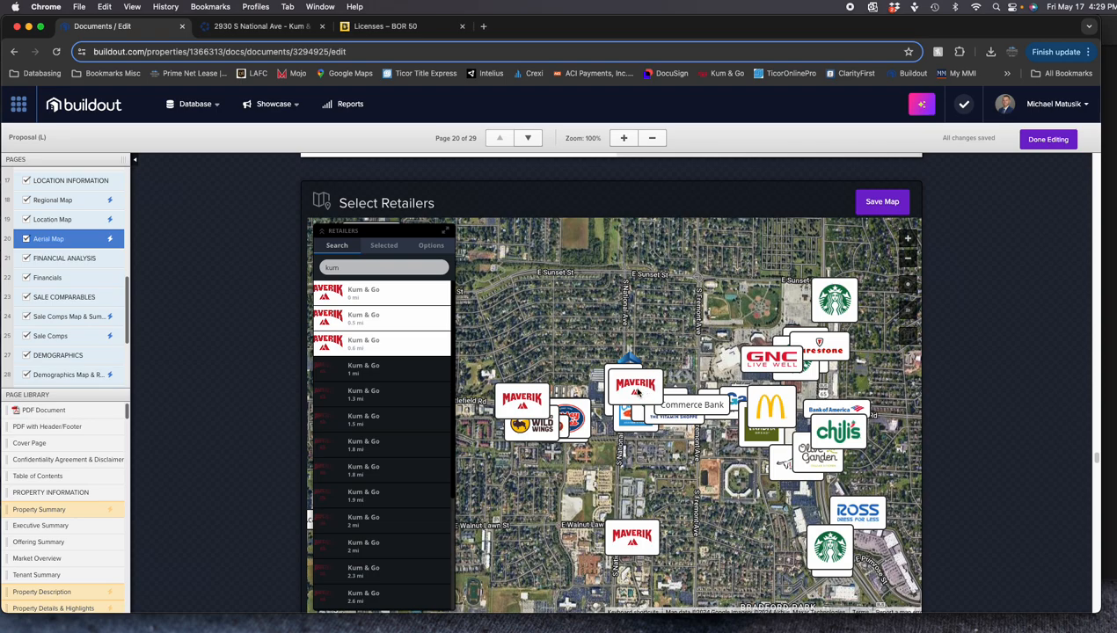
# Move the listing property's Maverik-branded marker up and to the northeast, and replace its logo with the kng_logo_strapline PNG from the Logos folder
pyautogui.click(321, 232)
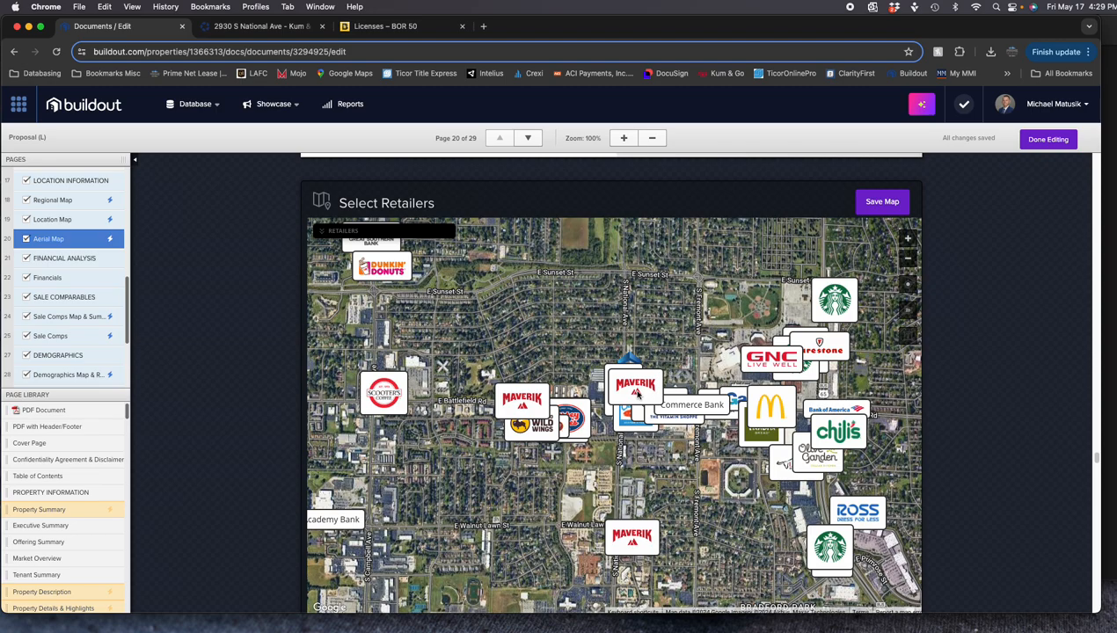
pyautogui.moveTo(636, 387); pyautogui.dragTo(670, 358)
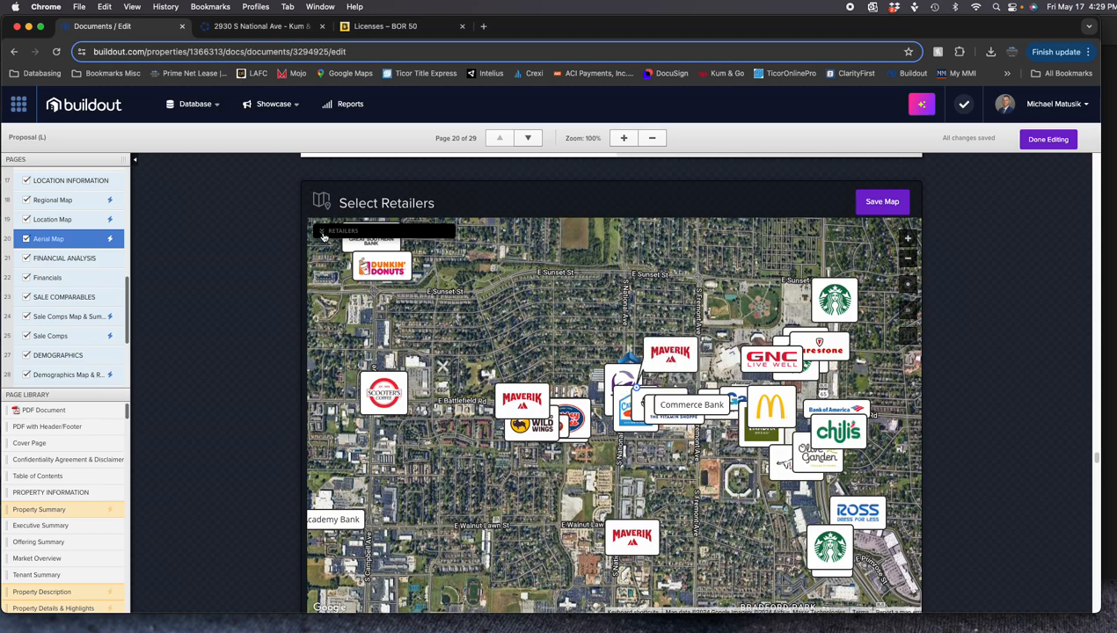
pyautogui.click(671, 355)
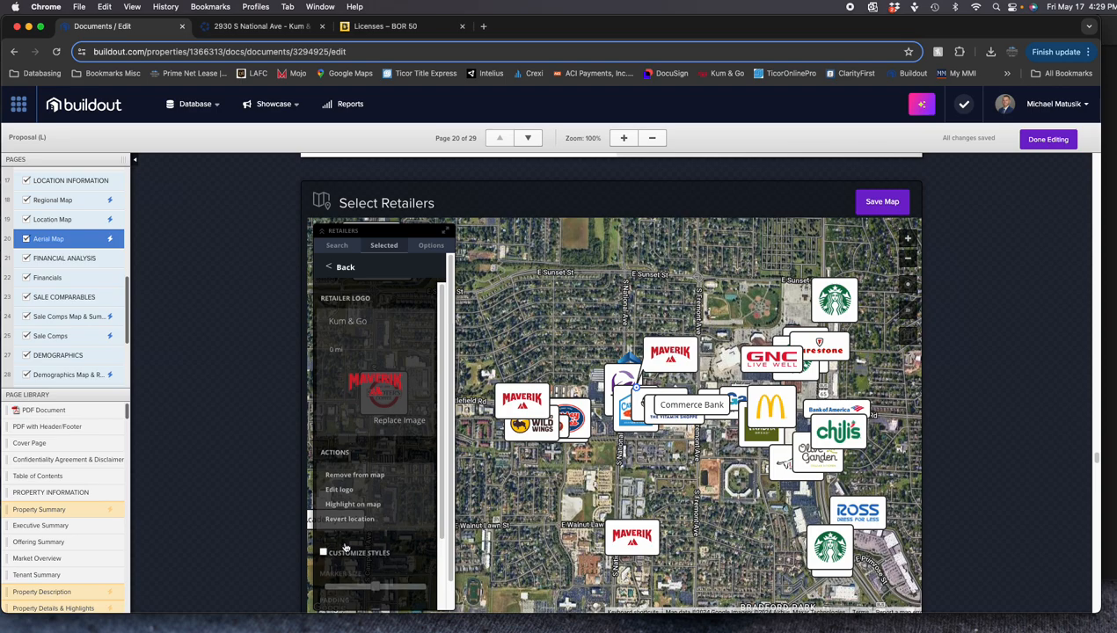
pyautogui.scroll(-3, 350, 527)
pyautogui.scroll(3, 387, 422)
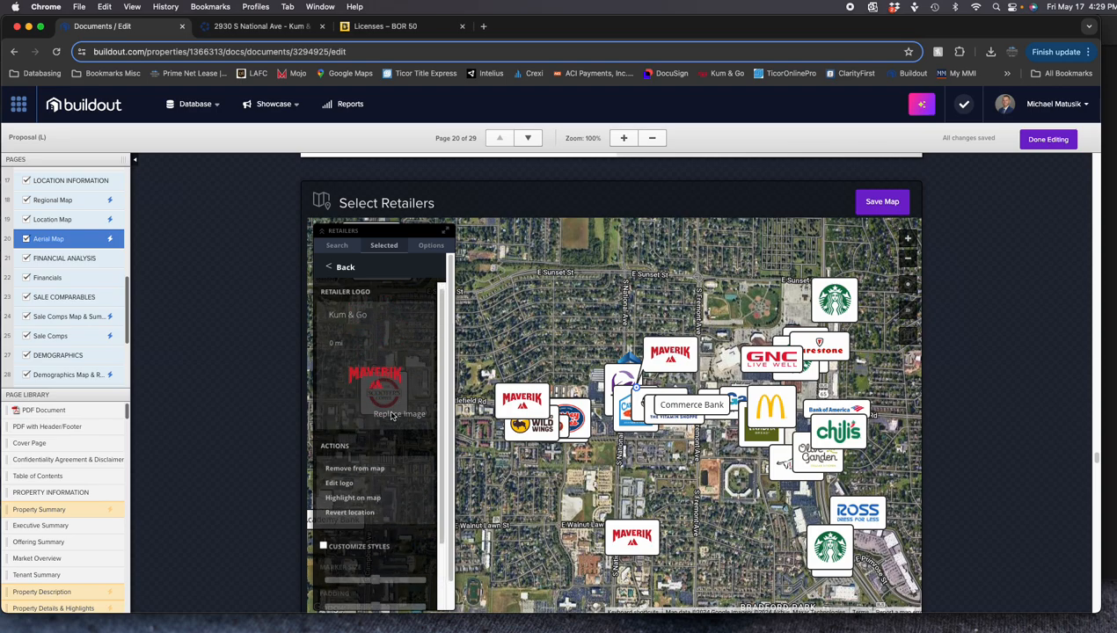
pyautogui.click(392, 413)
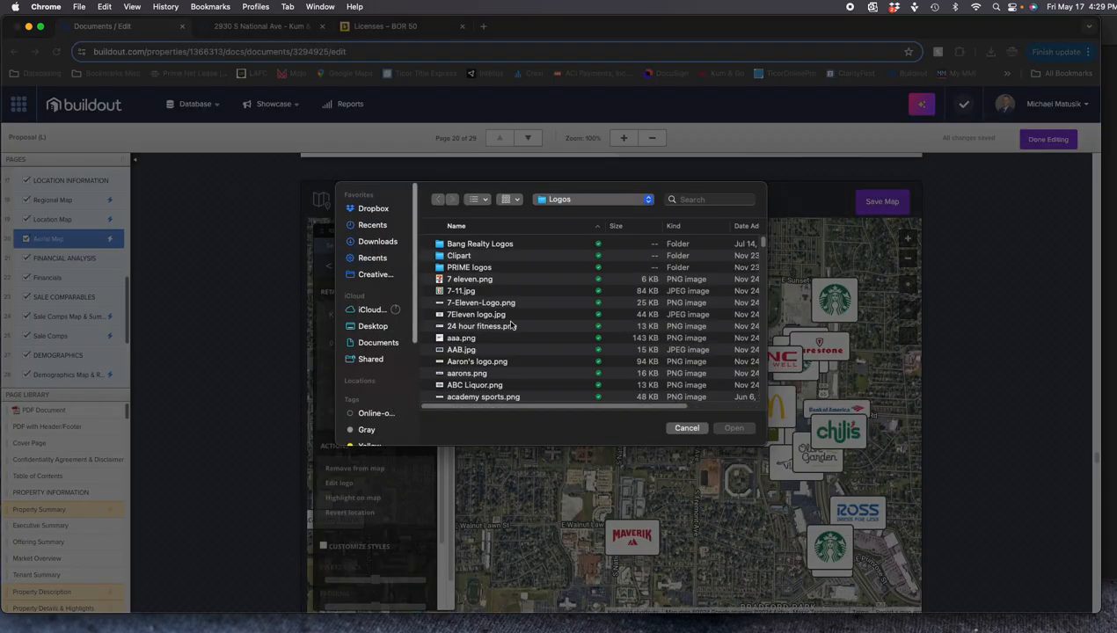
pyautogui.scroll(-20, 514, 372)
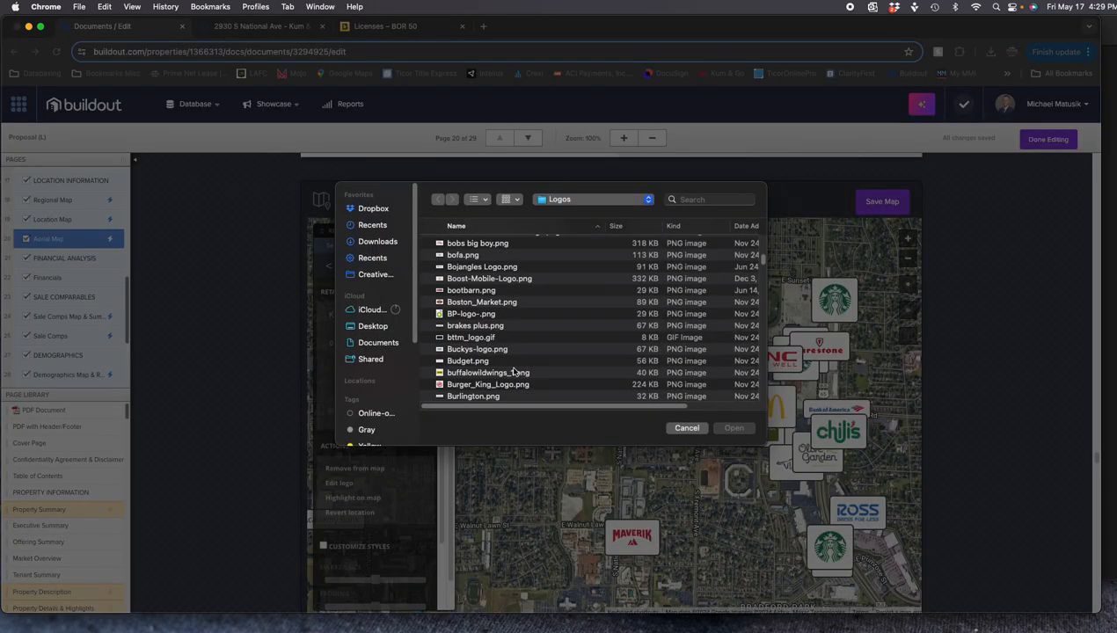
pyautogui.scroll(-20, 514, 372)
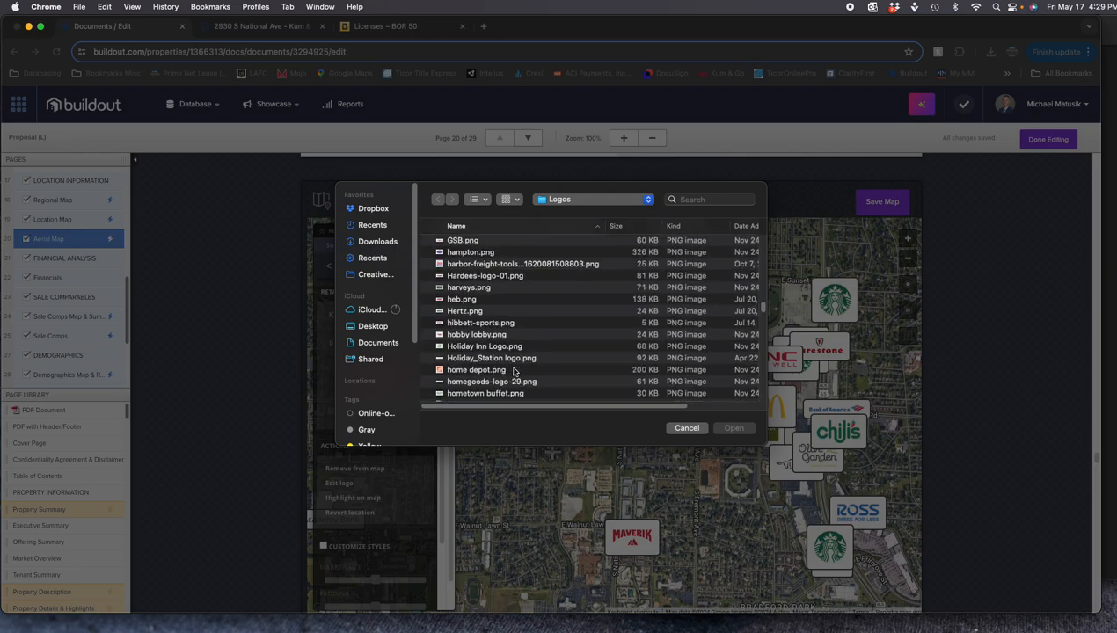
pyautogui.scroll(-1, 490, 330)
pyautogui.scroll(3, 489, 330)
pyautogui.scroll(-5, 489, 330)
pyautogui.scroll(4, 490, 330)
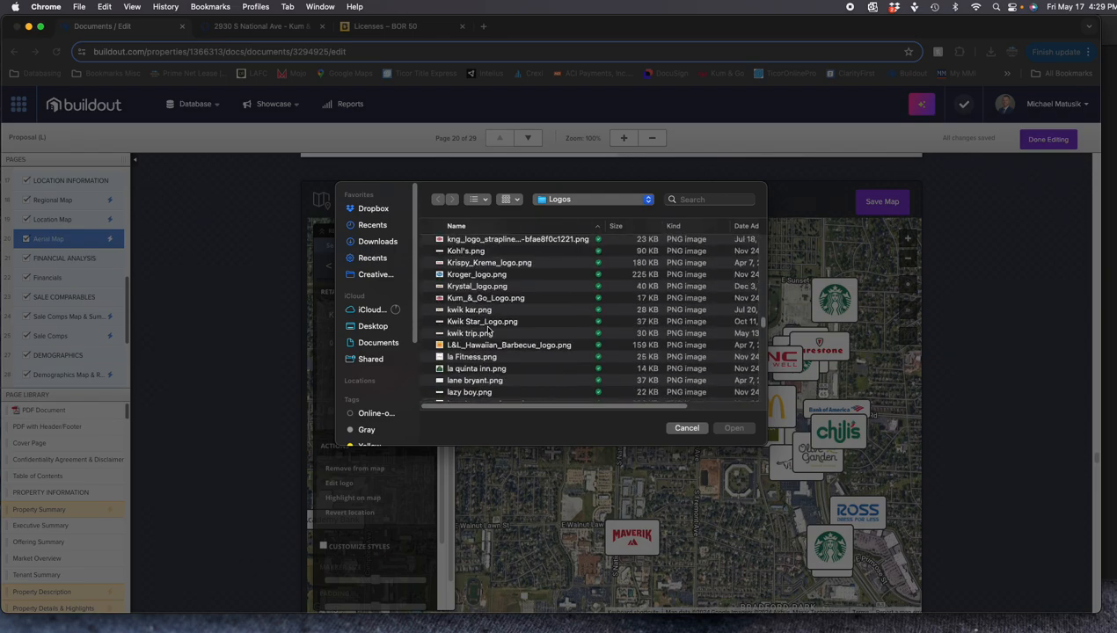
pyautogui.scroll(2, 482, 312)
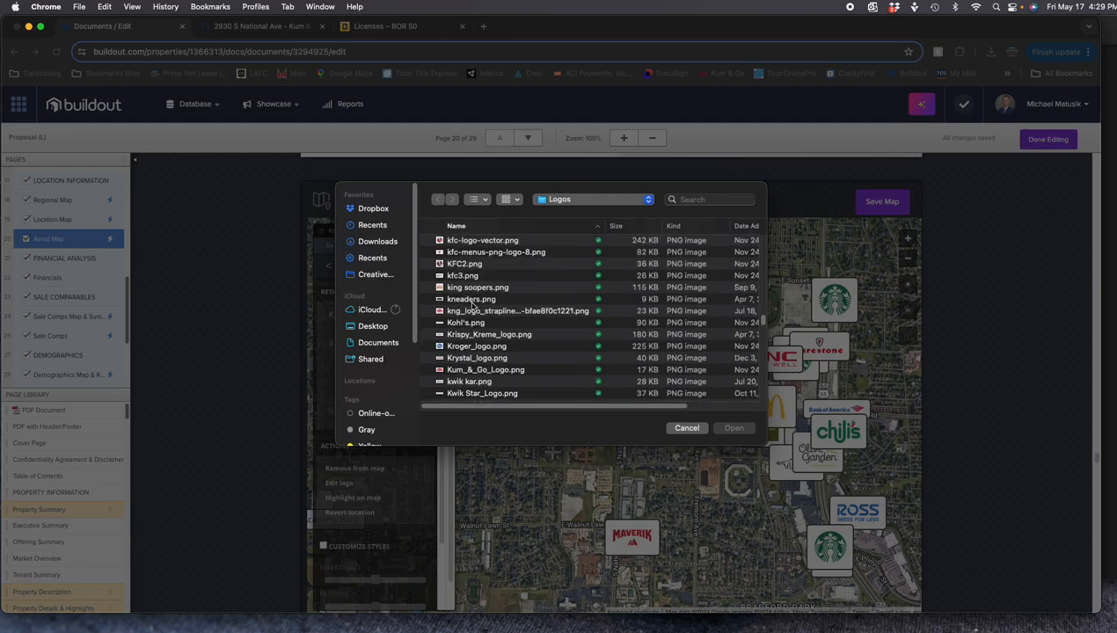
pyautogui.click(472, 312)
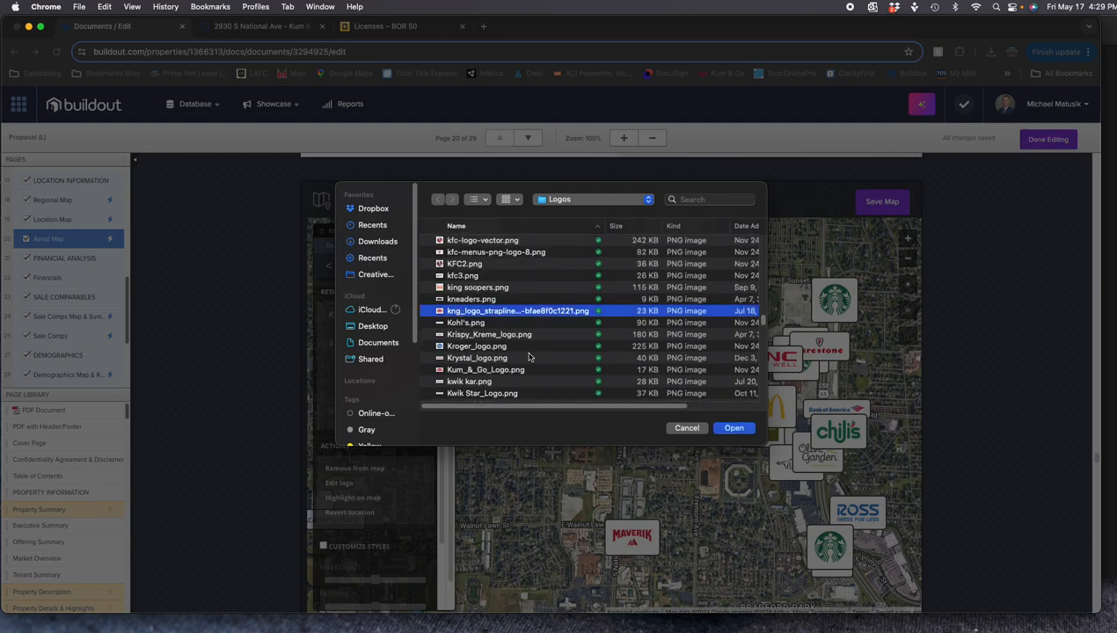
pyautogui.click(735, 428)
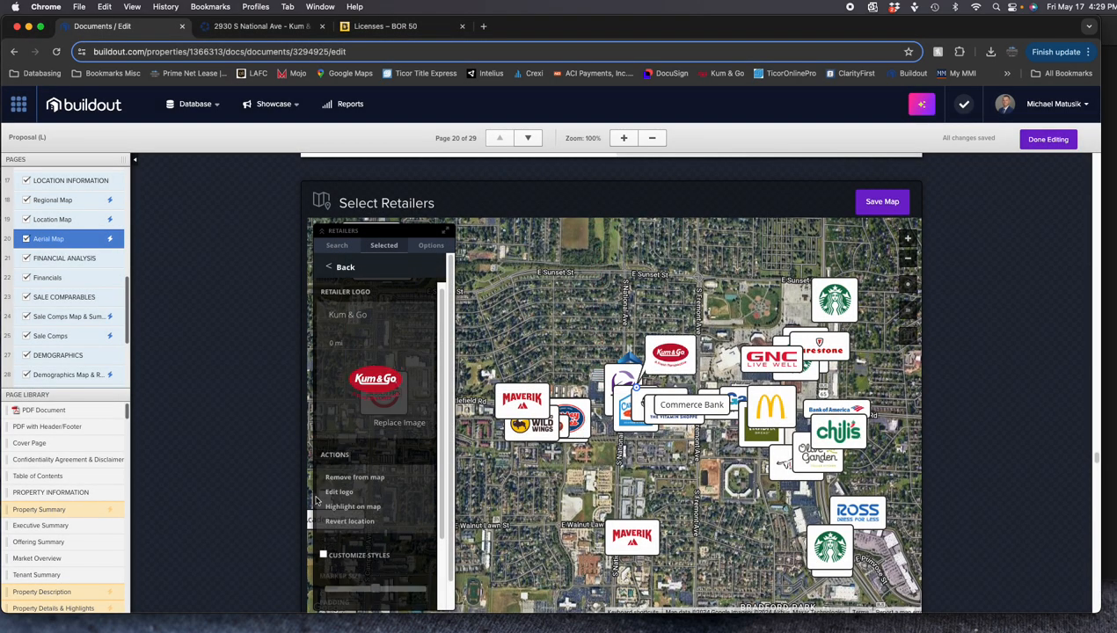
# Enable custom styles for the listing property's Kum & Go marker and increase its marker size to nearly the maximum
pyautogui.scroll(-2, 319, 494)
pyautogui.click(324, 468)
pyautogui.moveTo(373, 502); pyautogui.dragTo(422, 501)
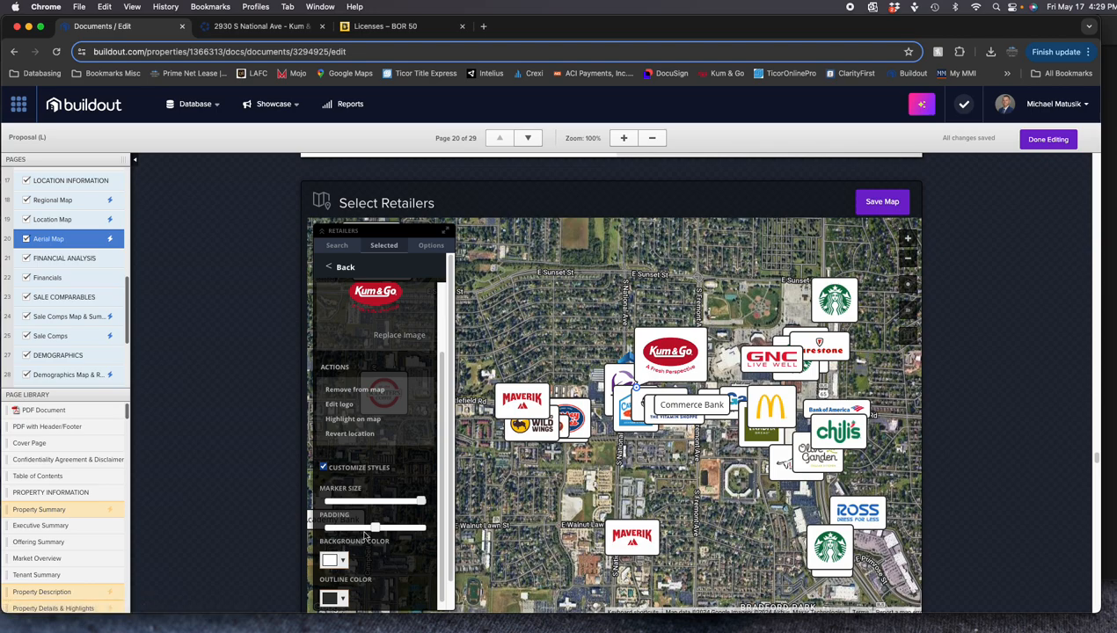
# Set the Kum & Go marker's outline color to blue #002fff and increase its outline width to about three quarters of the range
pyautogui.scroll(-2, 352, 556)
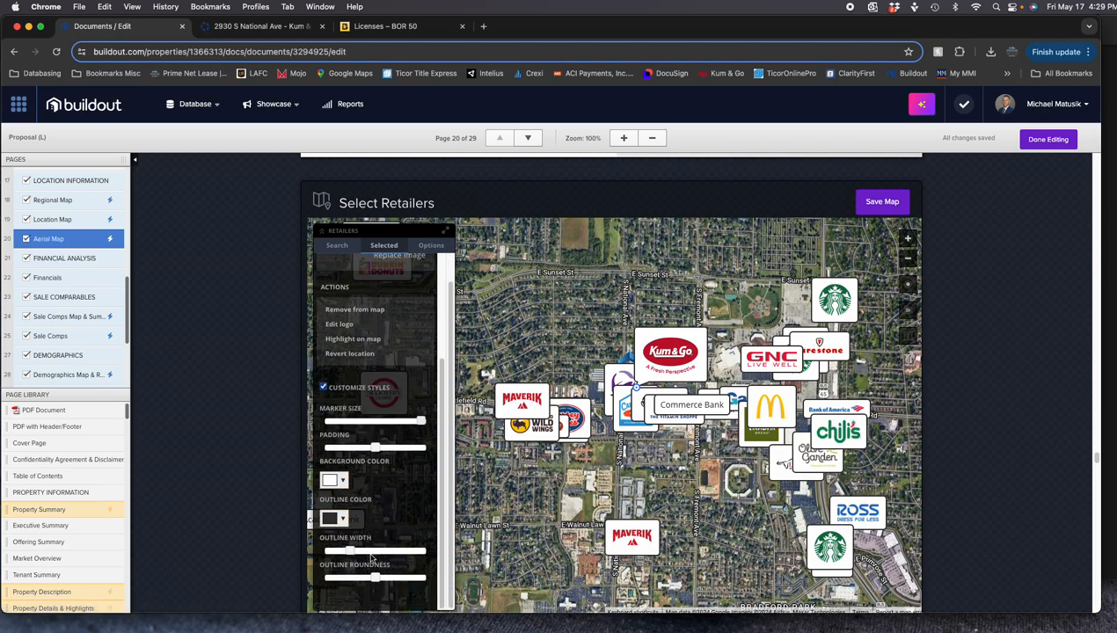
pyautogui.click(343, 519)
pyautogui.click(420, 438)
pyautogui.moveTo(387, 406); pyautogui.dragTo(425, 388)
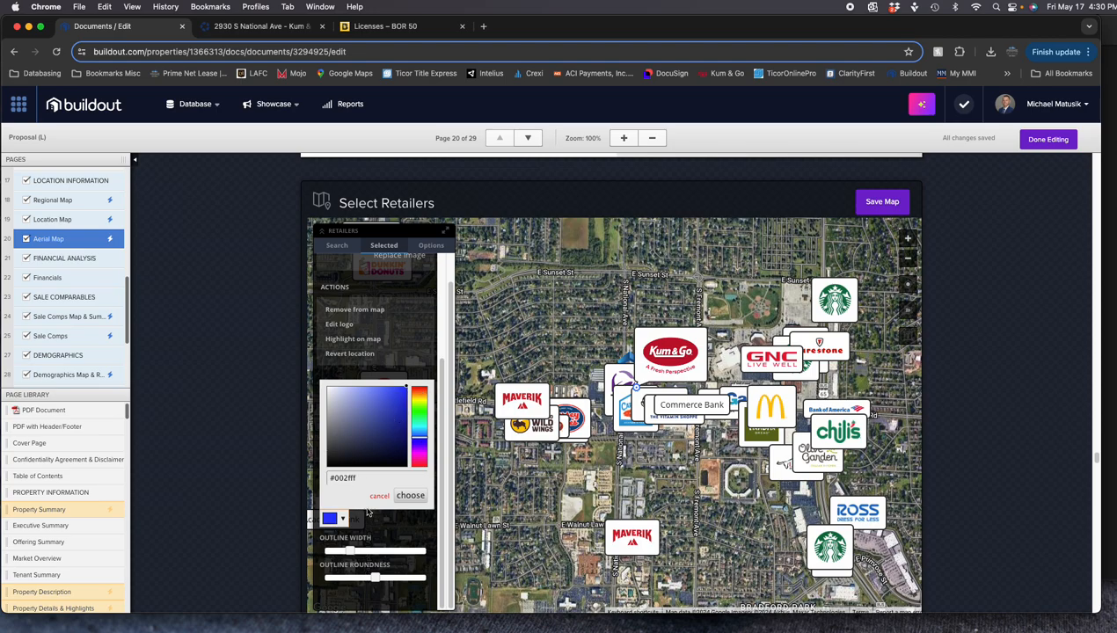
pyautogui.click(396, 496)
pyautogui.moveTo(350, 551); pyautogui.dragTo(398, 551)
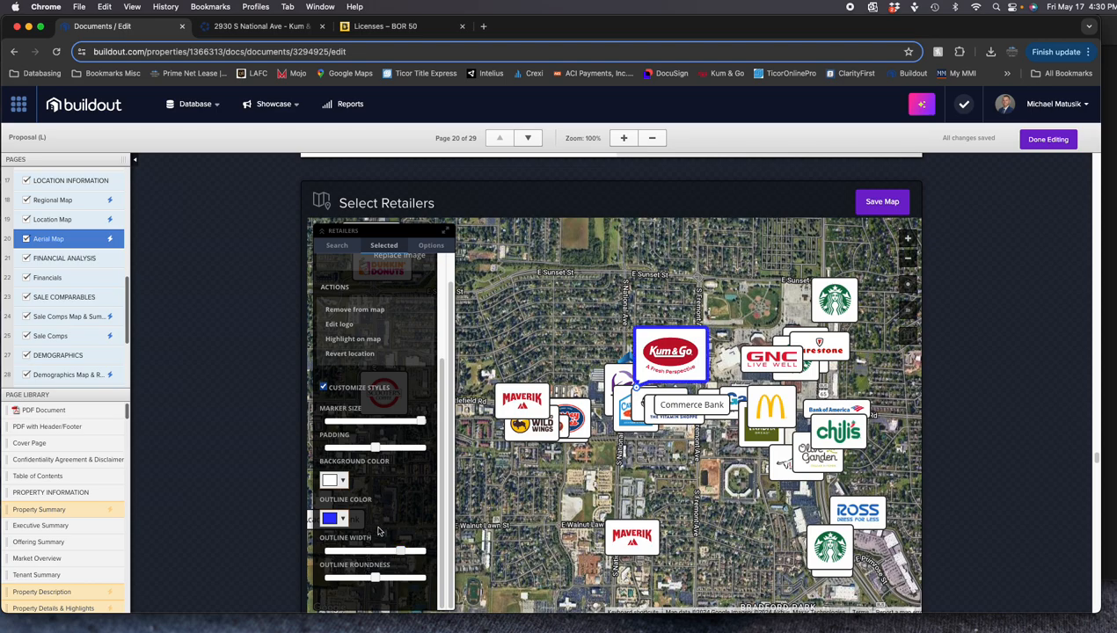
# Move the Kum & Go marker farther north of its location, and raise the western Maverik marker above E Battlefield Rd
pyautogui.moveTo(671, 365)
pyautogui.mouseDown()
pyautogui.moveTo(648, 340)
pyautogui.moveTo(661, 329)
pyautogui.mouseUp()
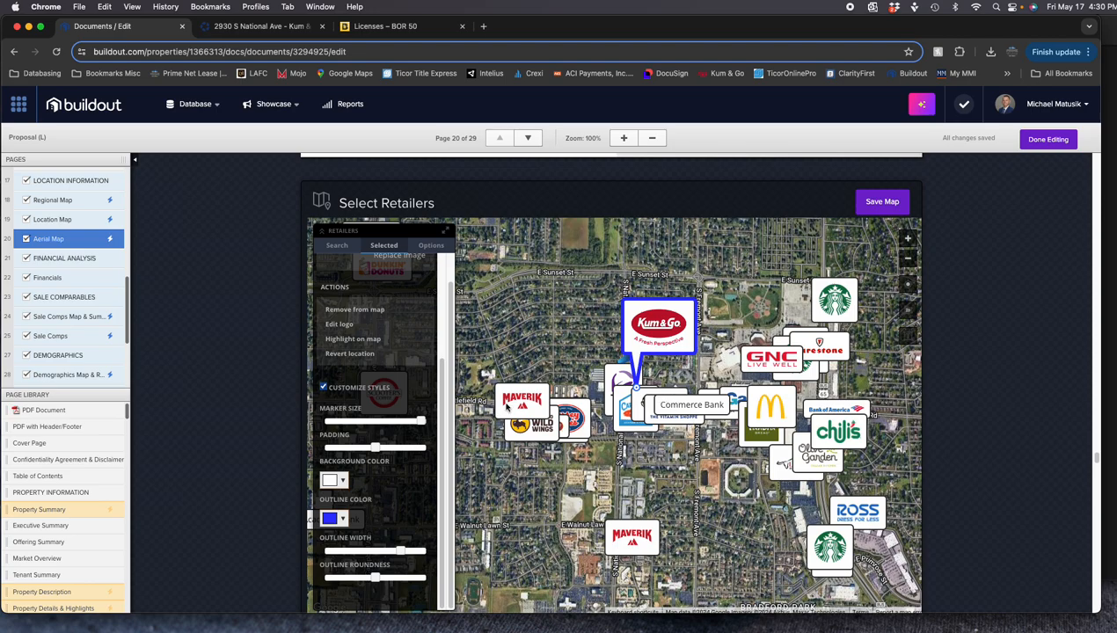
pyautogui.click(523, 400)
pyautogui.moveTo(524, 404); pyautogui.dragTo(523, 365)
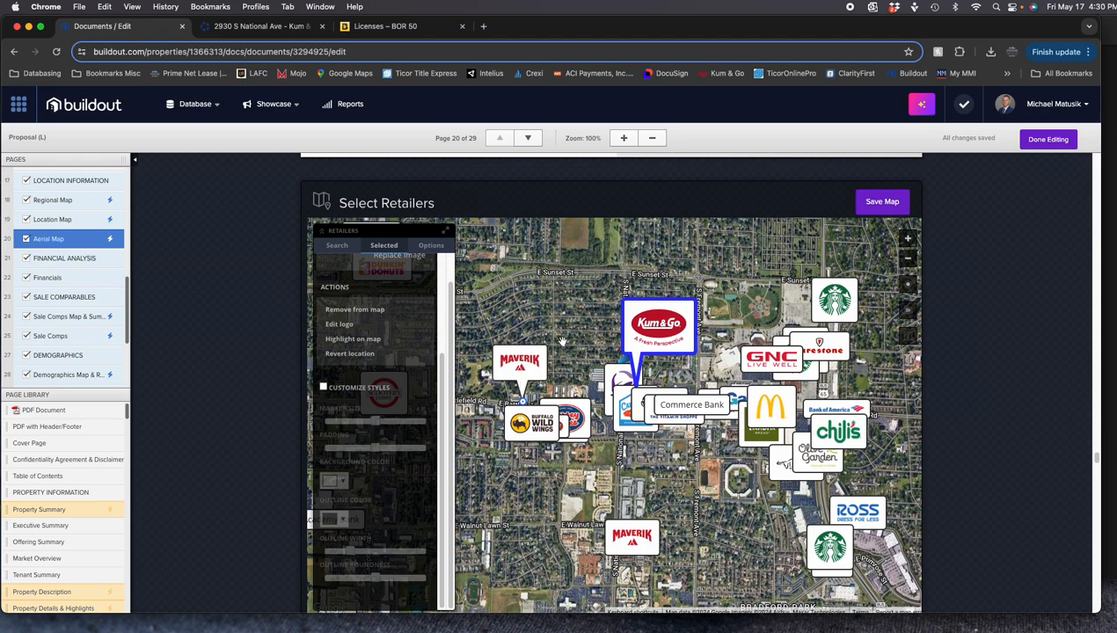
# Hide the property marker on the aerial map and nudge the Kum & Go marker slightly east
pyautogui.click(428, 245)
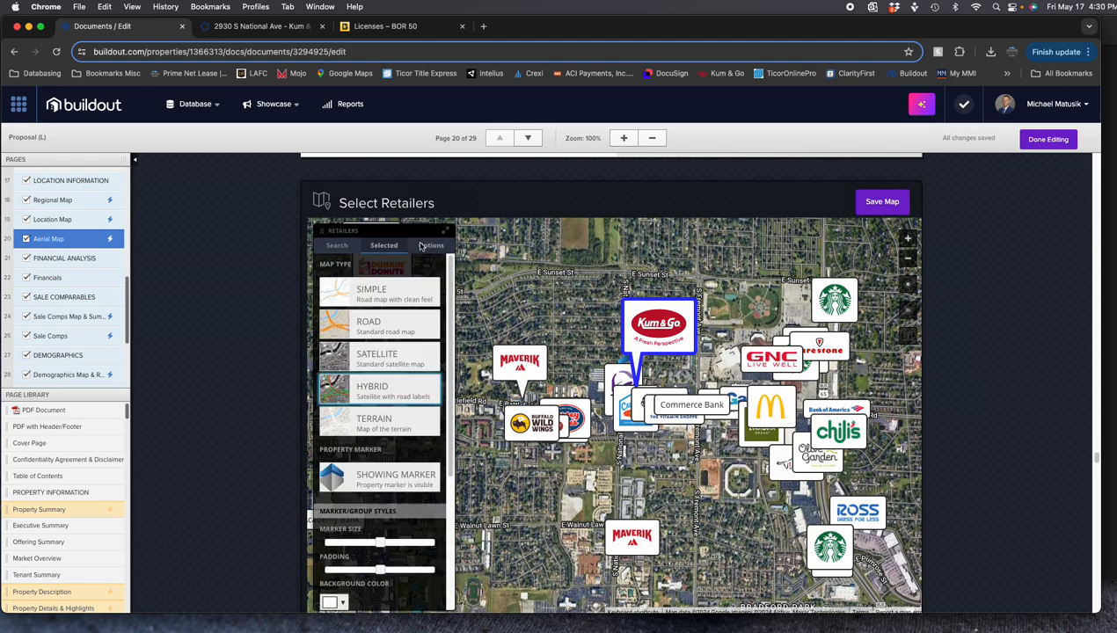
pyautogui.click(373, 483)
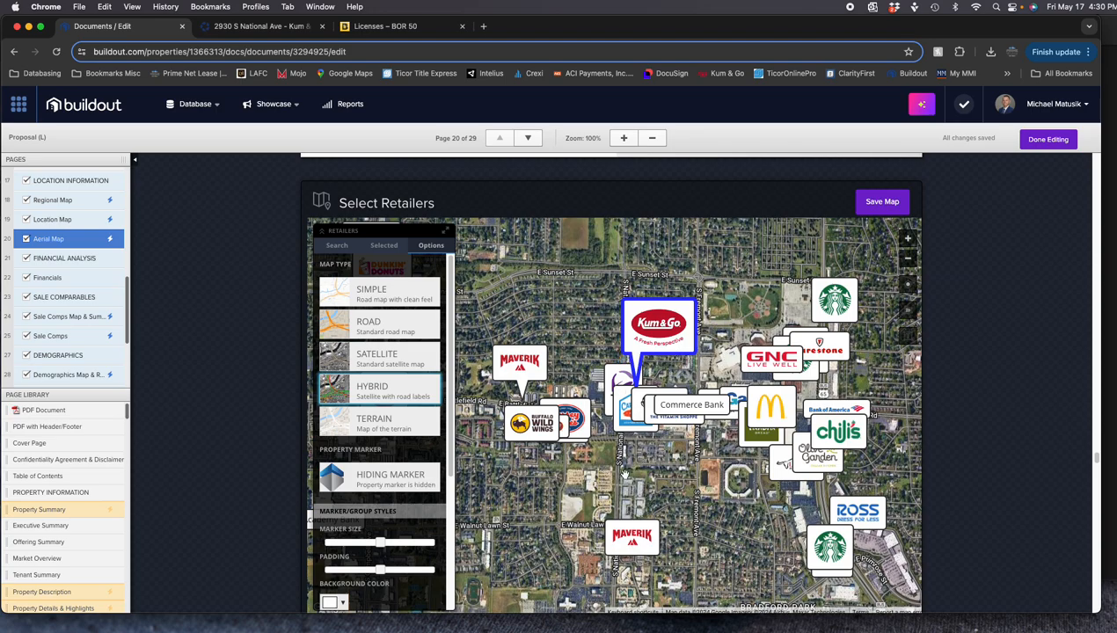
pyautogui.click(664, 343)
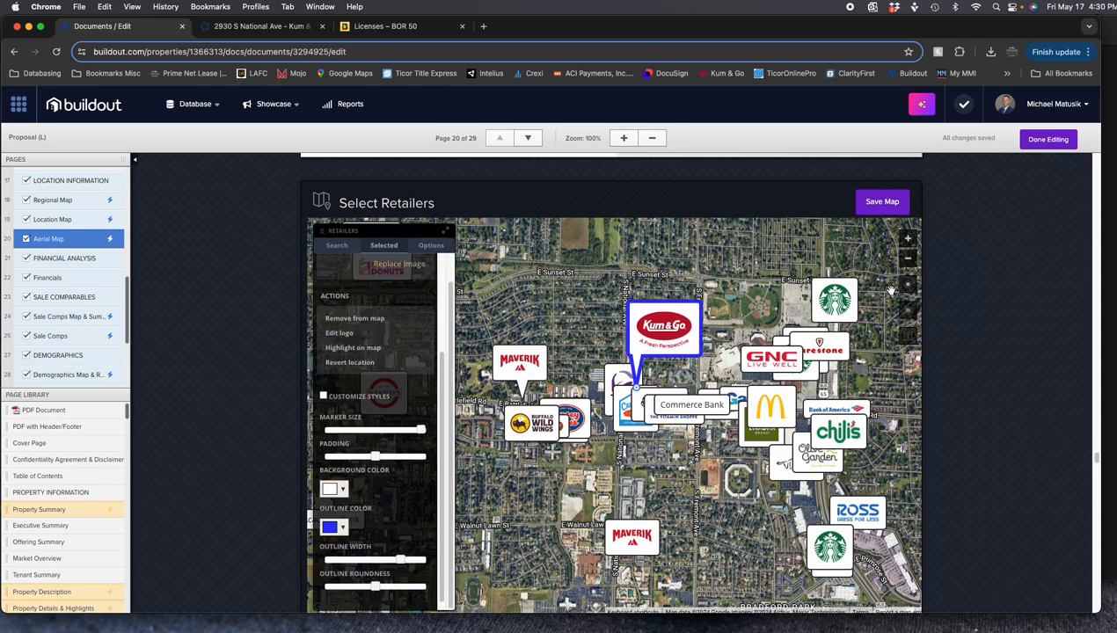
# Group the western Buffalo Wild Wings, Qdoba, Cold Stone, Jersey Mike's and Starbucks logos into one marker below E Battlefield Rd
pyautogui.click(908, 238)
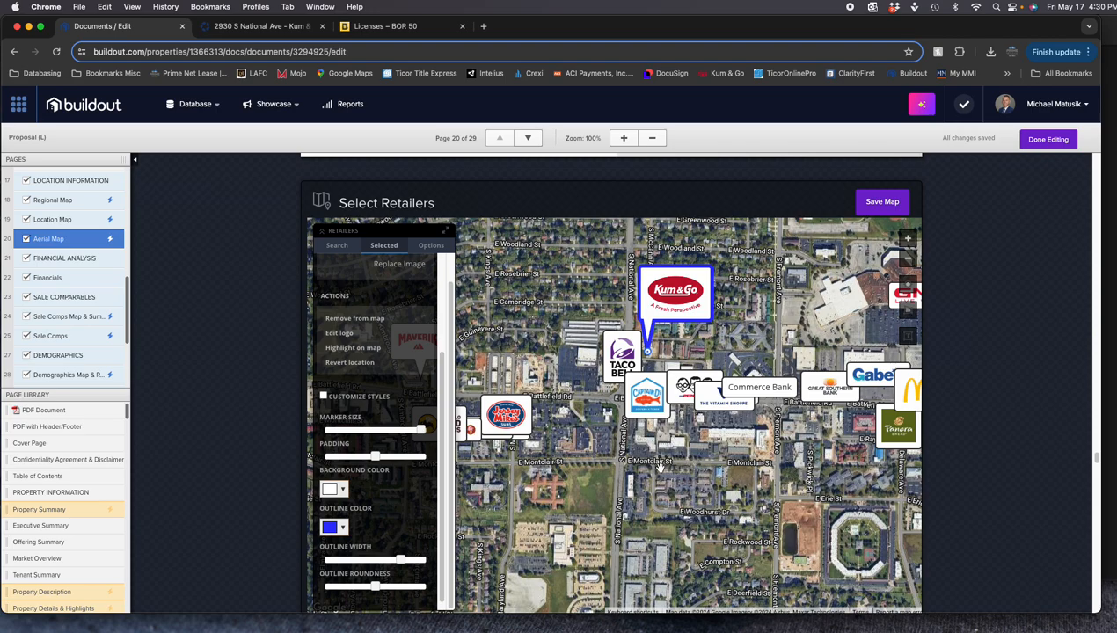
pyautogui.moveTo(756, 486); pyautogui.dragTo(721, 489)
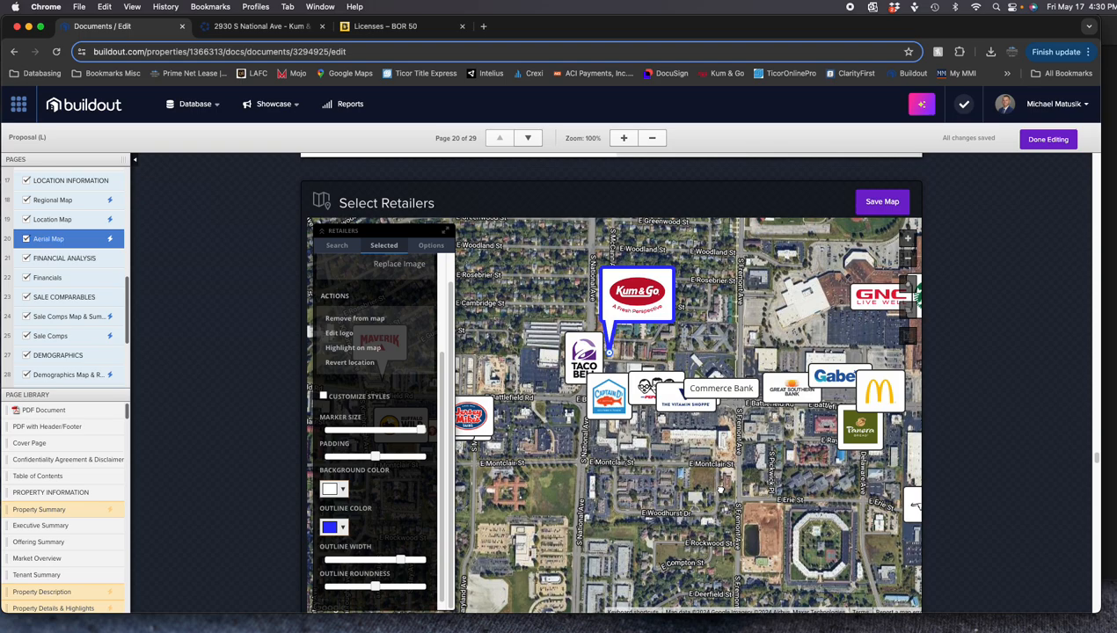
pyautogui.click(908, 257)
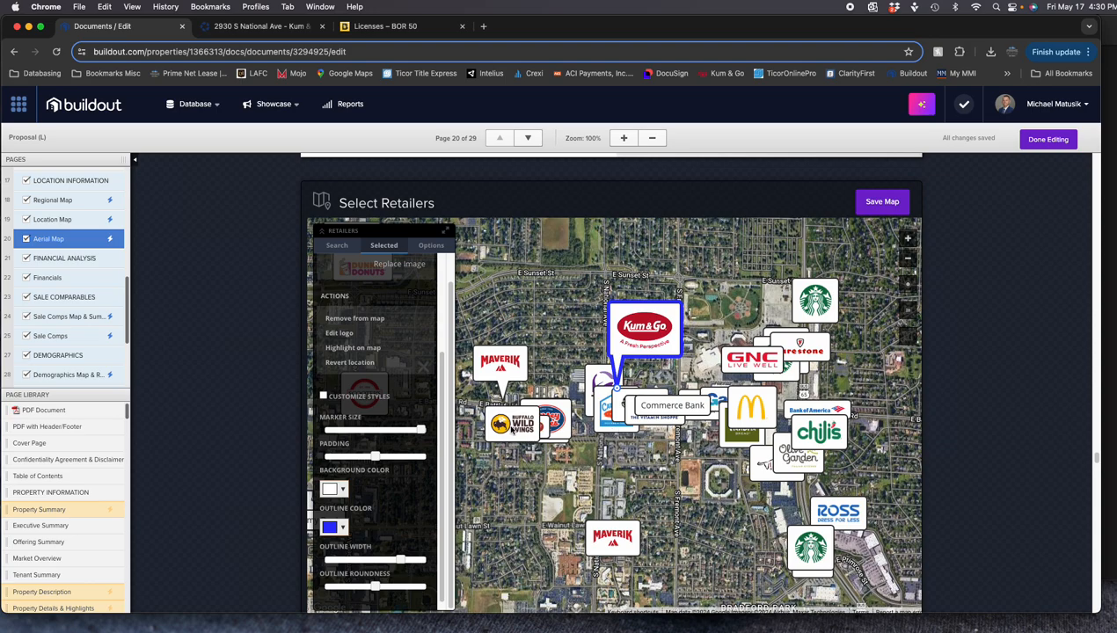
pyautogui.moveTo(499, 415)
pyautogui.mouseDown()
pyautogui.moveTo(506, 446)
pyautogui.moveTo(507, 426)
pyautogui.moveTo(528, 463)
pyautogui.mouseUp()
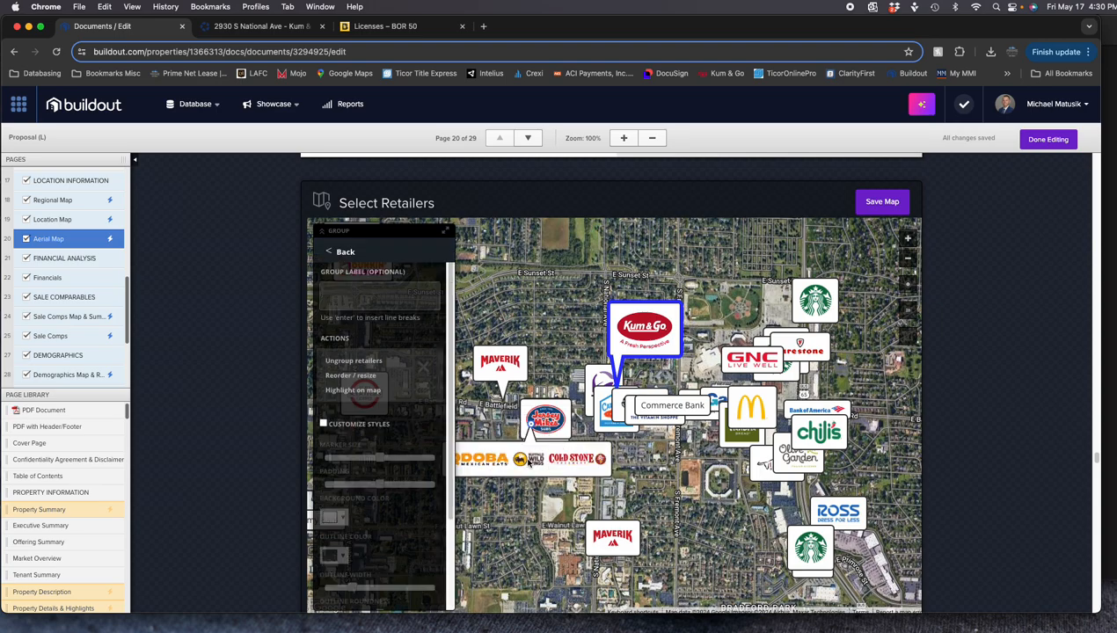
pyautogui.moveTo(546, 420)
pyautogui.mouseDown()
pyautogui.moveTo(538, 456)
pyautogui.moveTo(558, 463)
pyautogui.mouseUp()
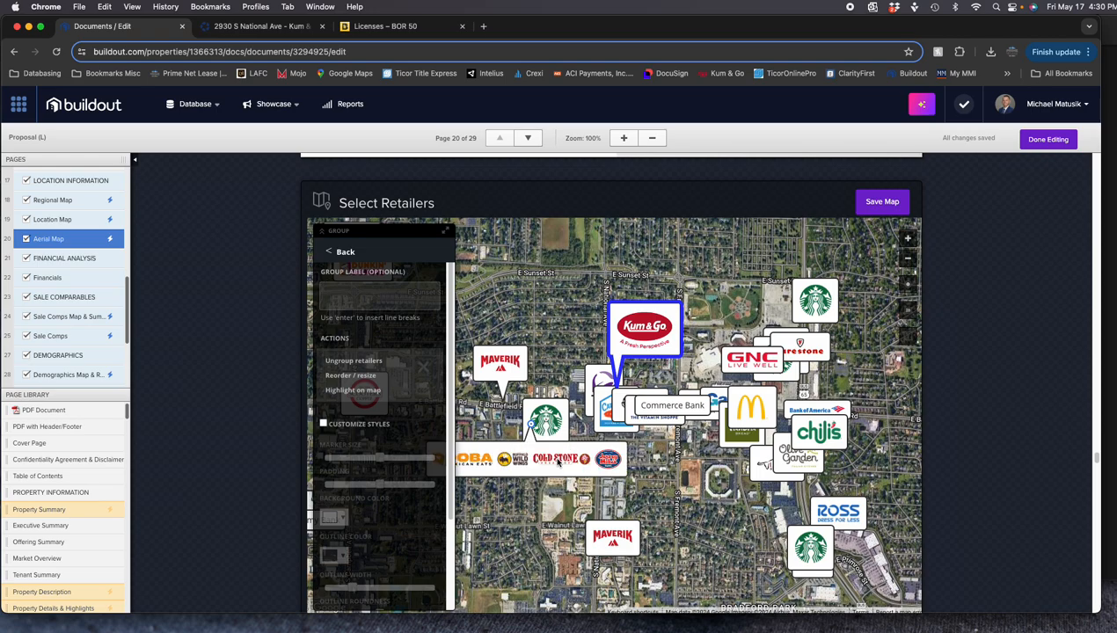
pyautogui.moveTo(545, 422)
pyautogui.mouseDown()
pyautogui.moveTo(538, 457)
pyautogui.moveTo(571, 458)
pyautogui.mouseUp()
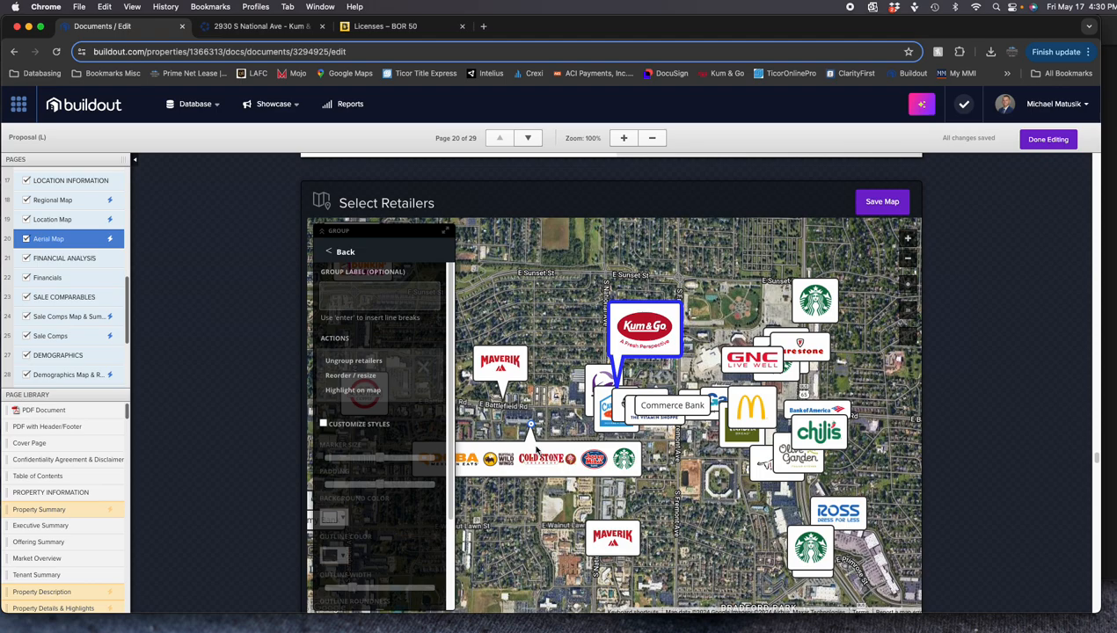
# Narrow the Qdoba group to two rows and reorder its logos so Jersey Mike's and Starbucks come before Cold Stone
pyautogui.click(573, 449)
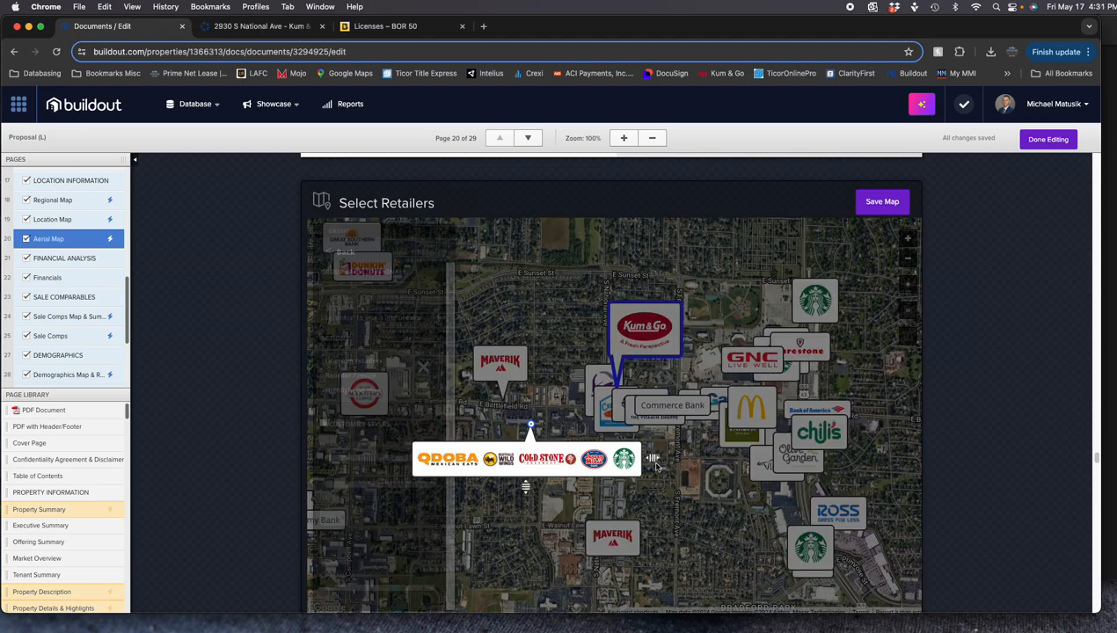
pyautogui.moveTo(651, 458); pyautogui.dragTo(603, 459)
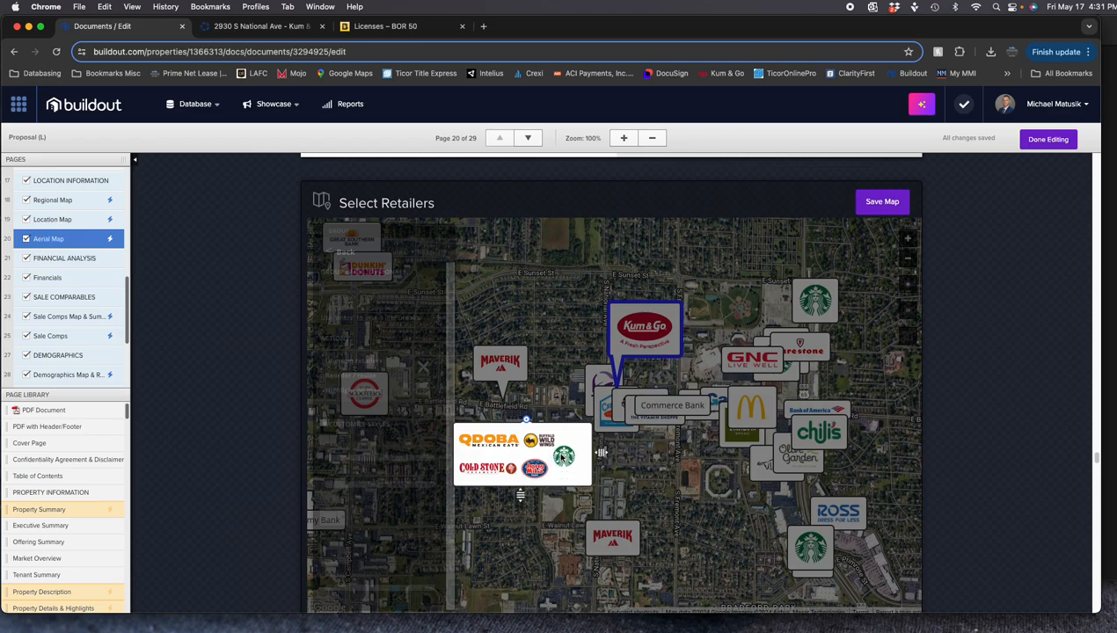
pyautogui.moveTo(510, 469); pyautogui.dragTo(537, 467)
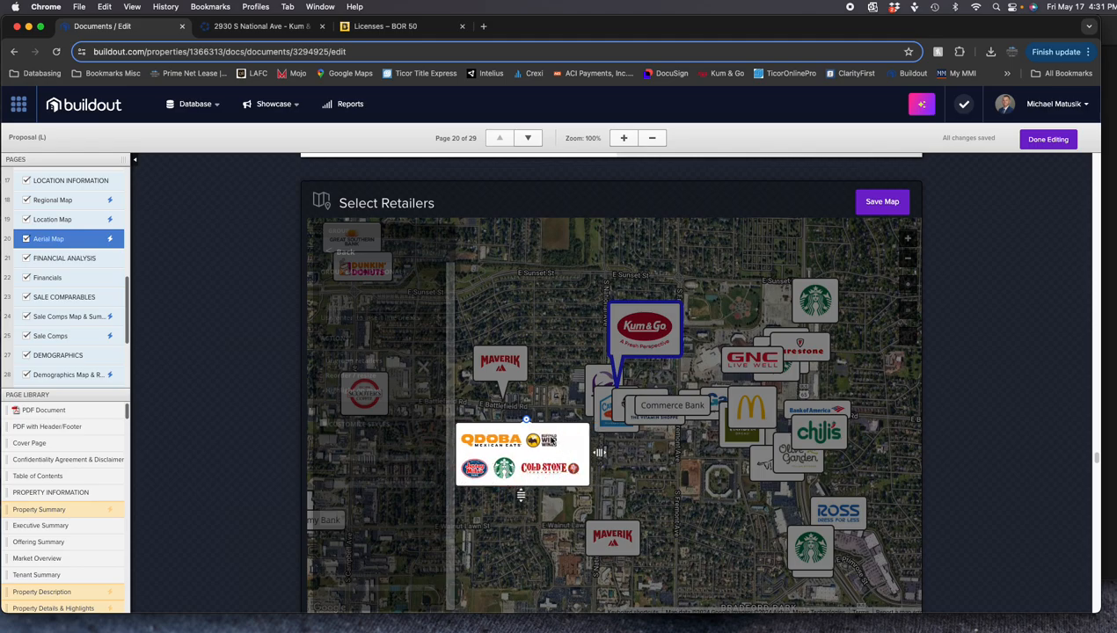
pyautogui.click(552, 401)
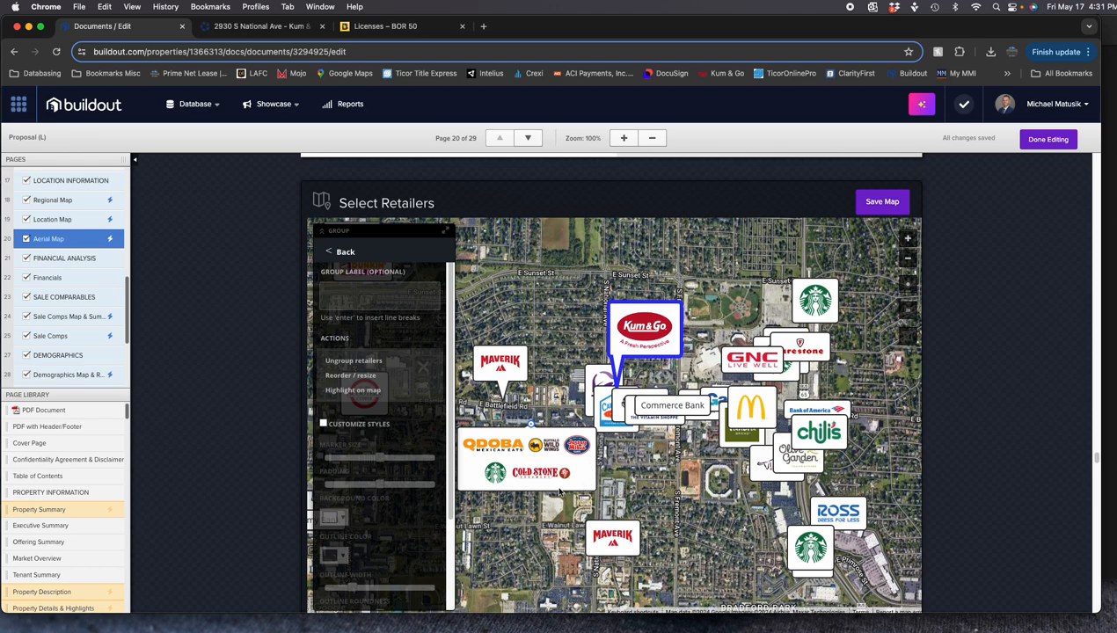
pyautogui.click(554, 469)
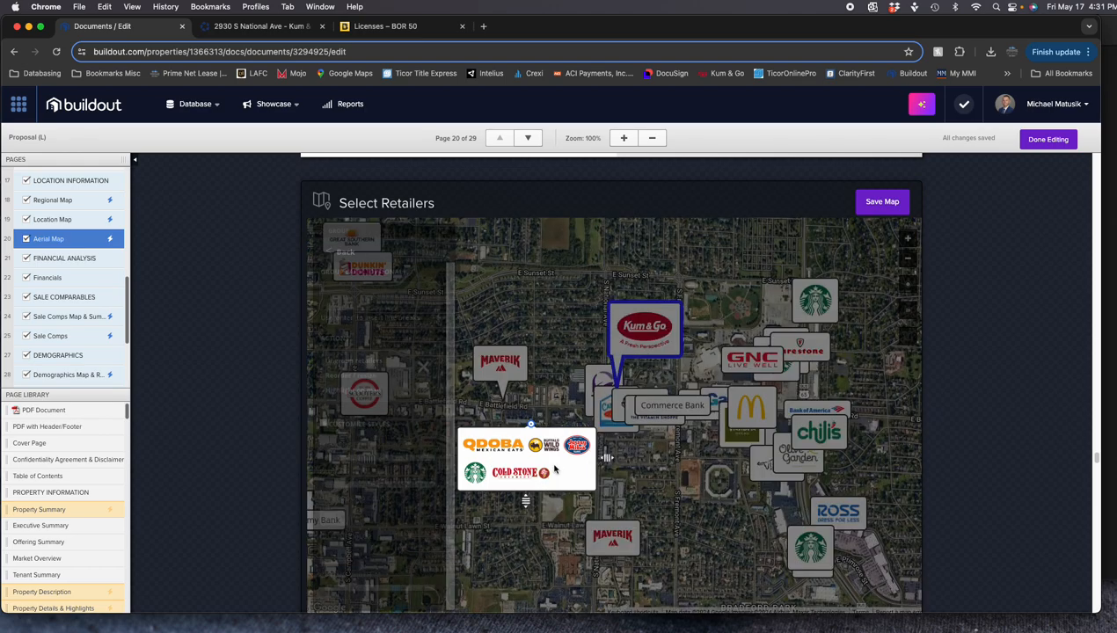
pyautogui.click(555, 399)
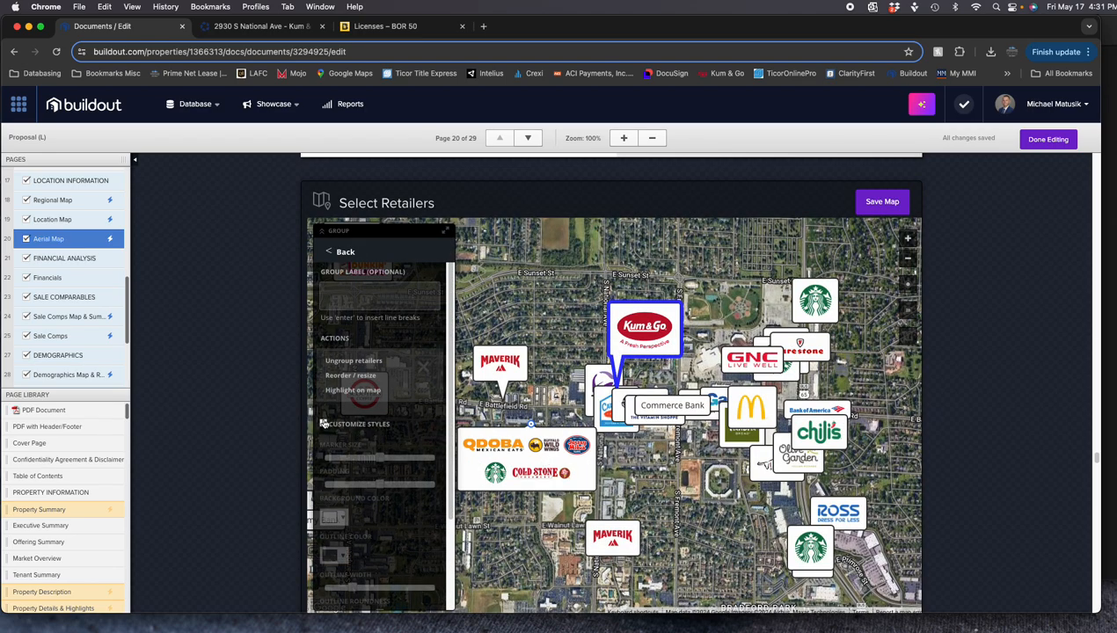
# Enable custom styles for the Qdoba group, reduce its padding and shift it southwest, and move the southern Maverik marker east
pyautogui.click(322, 424)
pyautogui.moveTo(381, 458)
pyautogui.mouseDown()
pyautogui.moveTo(371, 458)
pyautogui.moveTo(382, 465)
pyautogui.moveTo(367, 484)
pyautogui.moveTo(352, 485)
pyautogui.mouseUp()
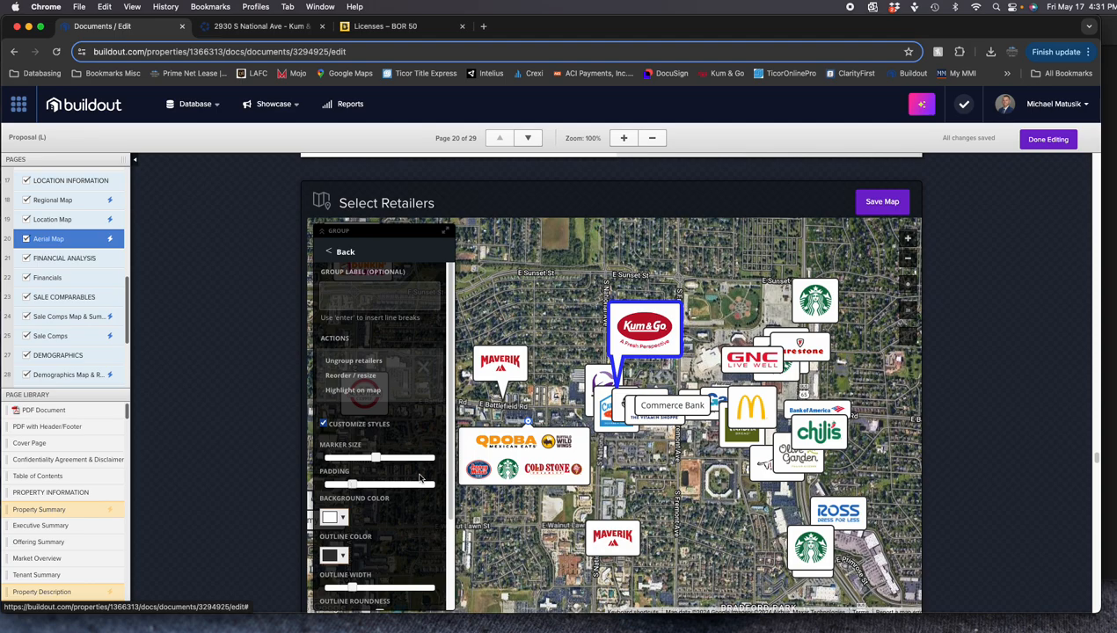
pyautogui.moveTo(548, 457); pyautogui.dragTo(506, 473)
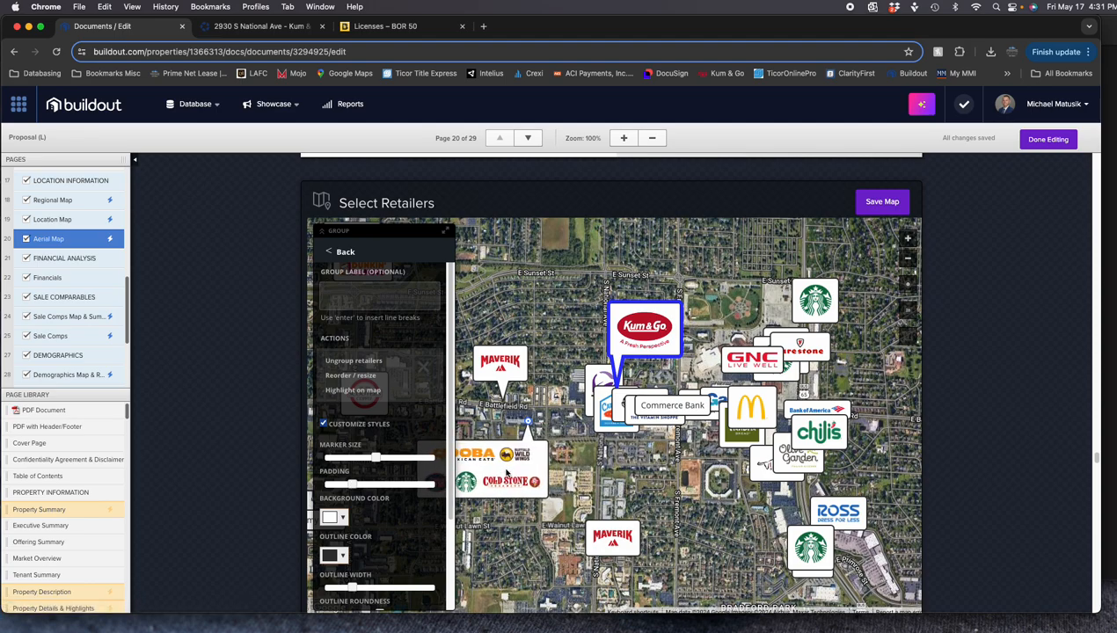
pyautogui.moveTo(590, 541); pyautogui.dragTo(629, 540)
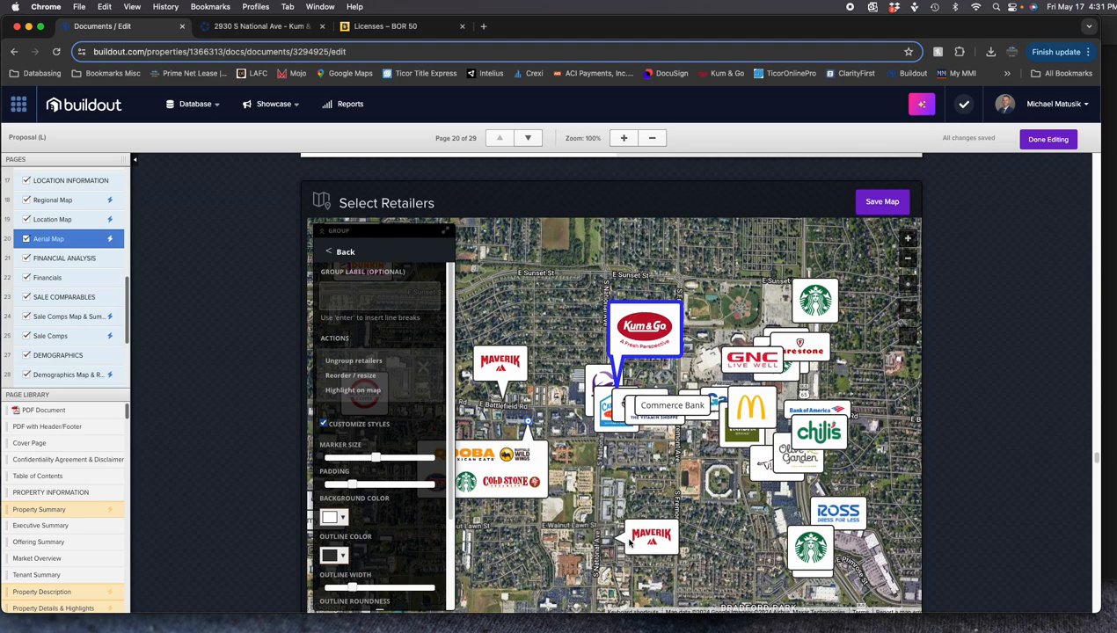
# Group Taco Bell, Captain D's, Pep Boys, The Vitamin Shoppe and Sleep Number into one marker, and move the Commerce Bank label above it
pyautogui.moveTo(602, 410)
pyautogui.mouseDown()
pyautogui.moveTo(591, 372)
pyautogui.moveTo(587, 422)
pyautogui.moveTo(617, 407)
pyautogui.moveTo(570, 409)
pyautogui.mouseUp()
pyautogui.moveTo(651, 420); pyautogui.dragTo(580, 418)
pyautogui.moveTo(694, 412); pyautogui.dragTo(605, 411)
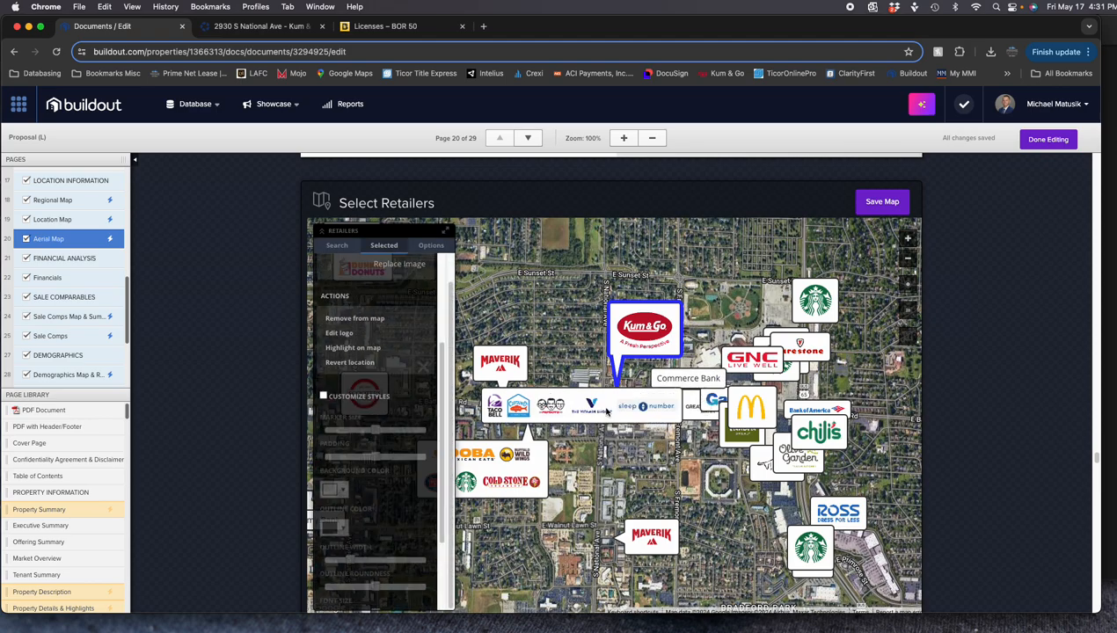
pyautogui.moveTo(680, 382)
pyautogui.mouseDown()
pyautogui.moveTo(597, 400)
pyautogui.moveTo(693, 389)
pyautogui.moveTo(684, 378)
pyautogui.mouseUp()
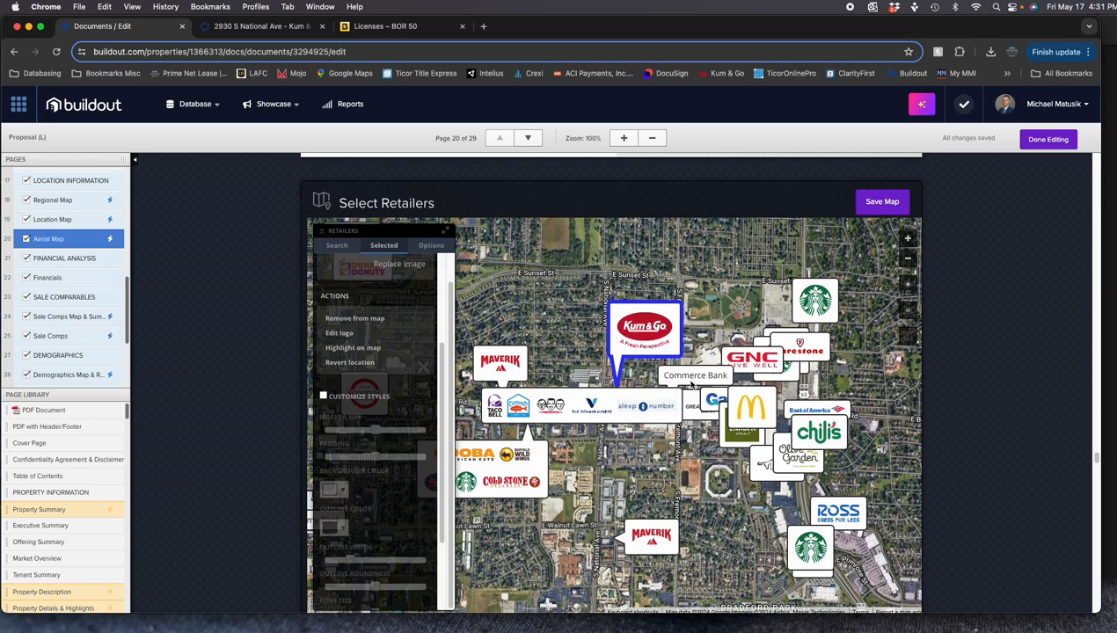
# Narrow the Taco Bell group to two rows, with Captain D's, The Vitamin Shoppe and Taco Bell above Pep Boys and Sleep Number
pyautogui.click(605, 402)
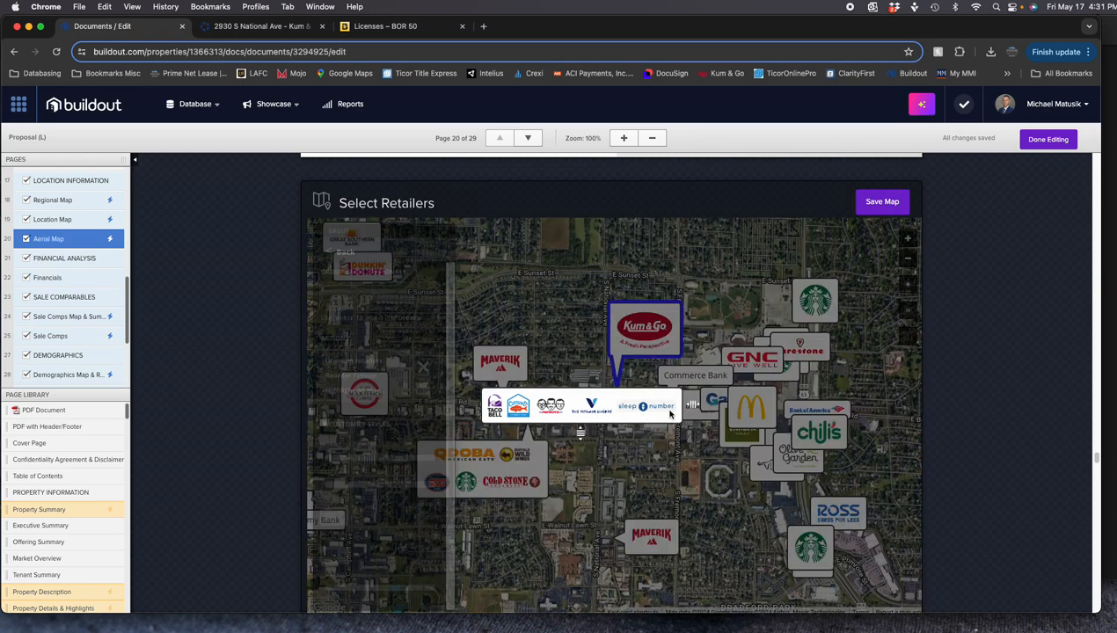
pyautogui.moveTo(693, 405)
pyautogui.mouseDown()
pyautogui.moveTo(534, 401)
pyautogui.moveTo(572, 398)
pyautogui.mouseUp()
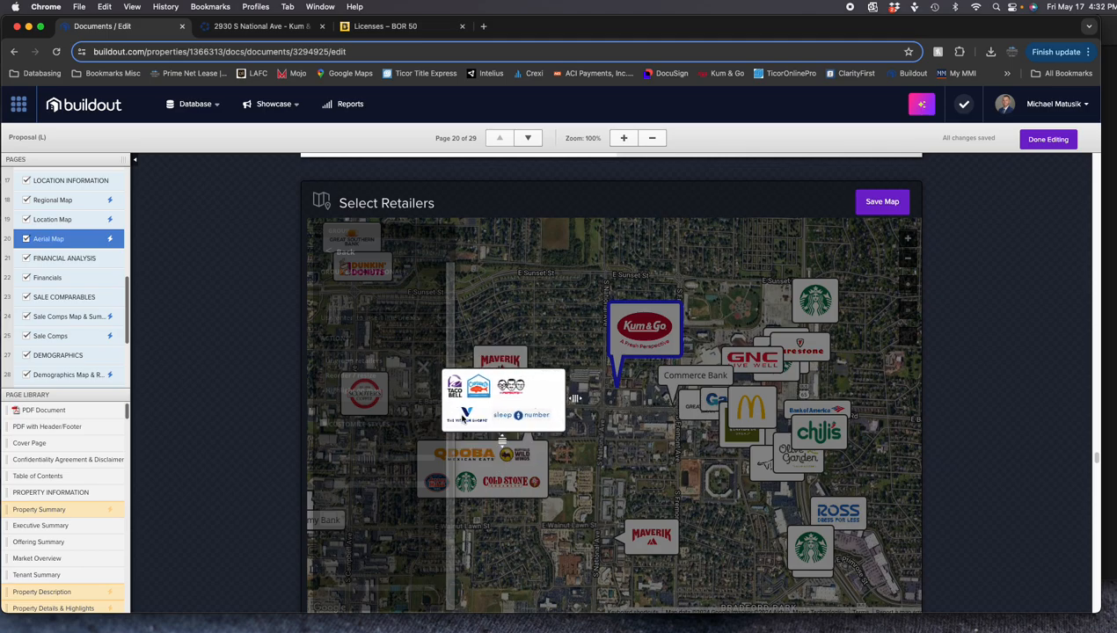
pyautogui.moveTo(453, 386); pyautogui.dragTo(469, 417)
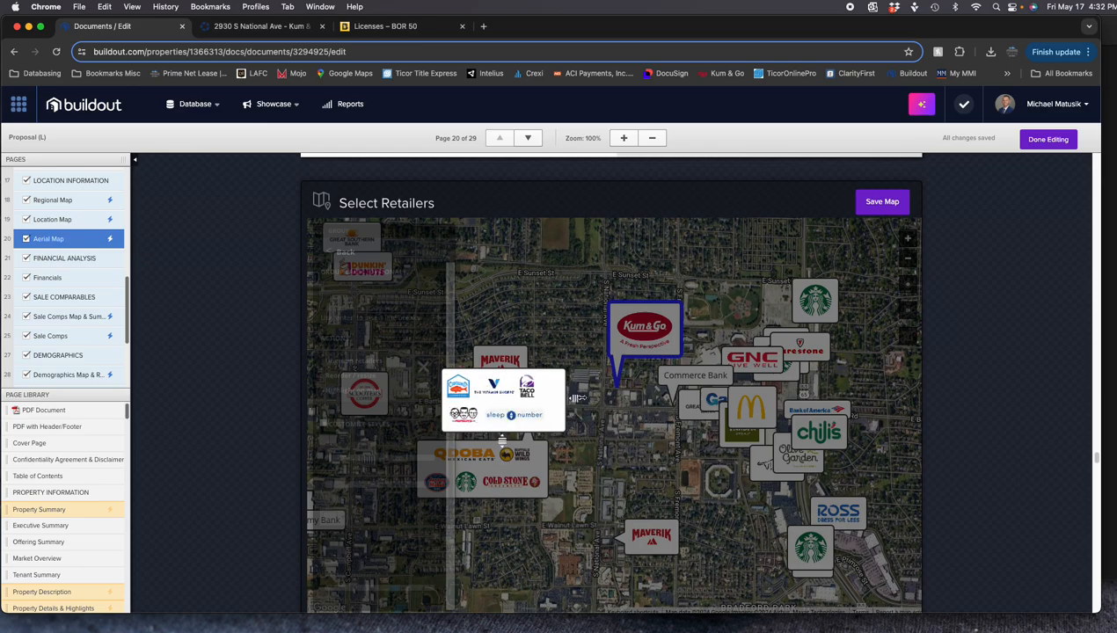
pyautogui.moveTo(573, 398); pyautogui.dragTo(567, 401)
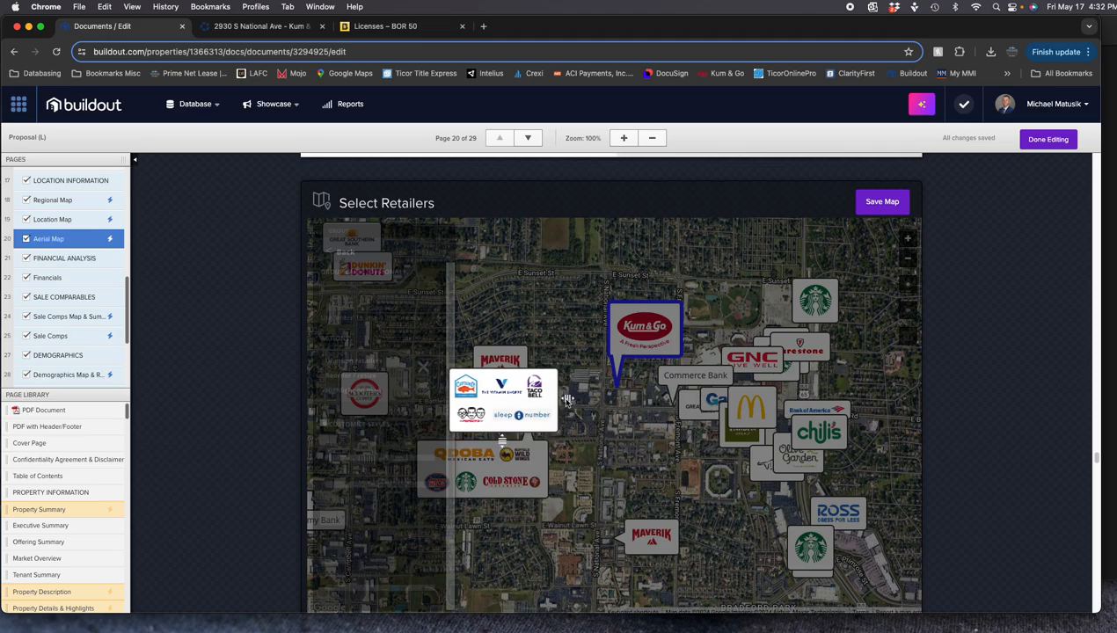
pyautogui.click(546, 344)
# Place the Taco Bell group northwest of its location beside Kum & Go, shift the western Maverik marker away, and raise the Kum & Go marker
pyautogui.moveTo(594, 415)
pyautogui.mouseDown()
pyautogui.moveTo(576, 355)
pyautogui.moveTo(543, 347)
pyautogui.moveTo(552, 302)
pyautogui.mouseUp()
pyautogui.moveTo(502, 376)
pyautogui.mouseDown()
pyautogui.moveTo(446, 395)
pyautogui.moveTo(477, 370)
pyautogui.moveTo(471, 379)
pyautogui.mouseUp()
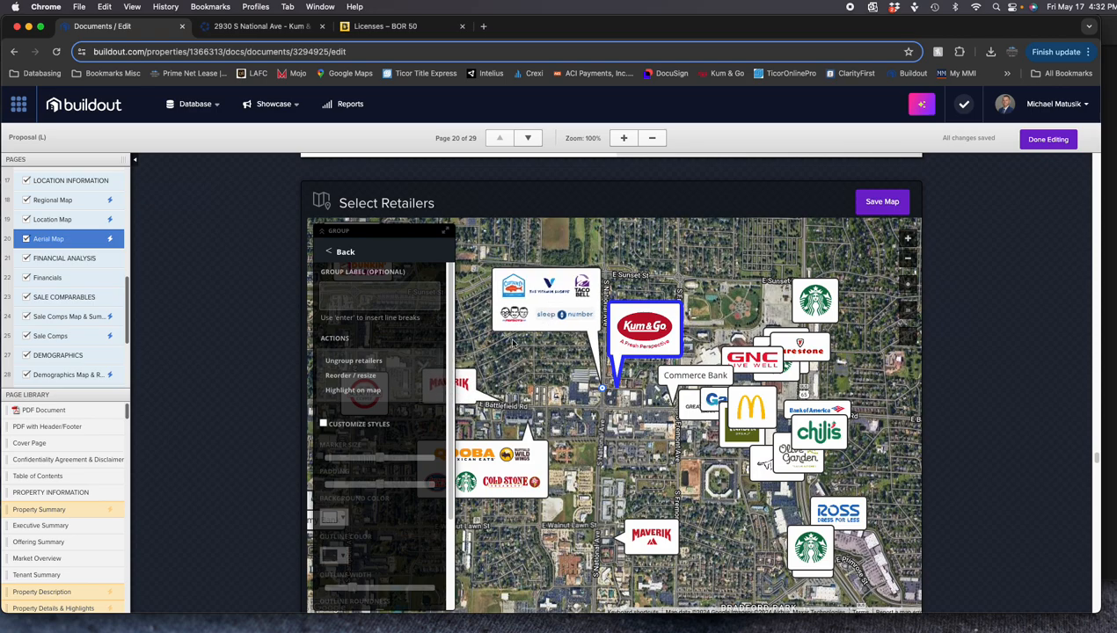
pyautogui.moveTo(537, 317)
pyautogui.mouseDown()
pyautogui.moveTo(537, 365)
pyautogui.moveTo(542, 326)
pyautogui.mouseUp()
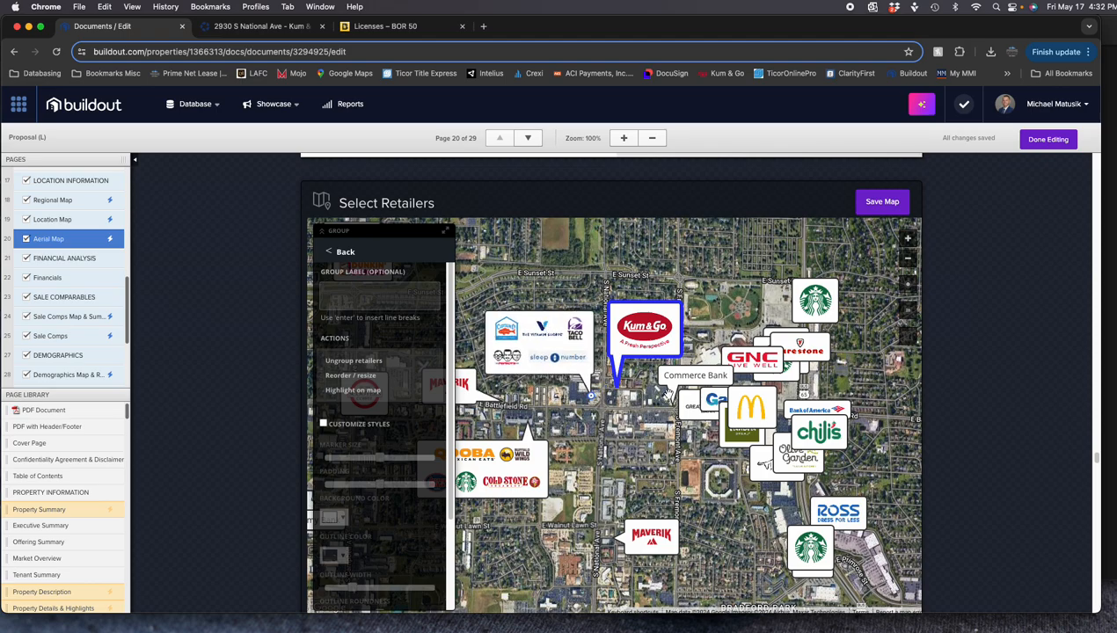
pyautogui.moveTo(630, 327); pyautogui.dragTo(630, 312)
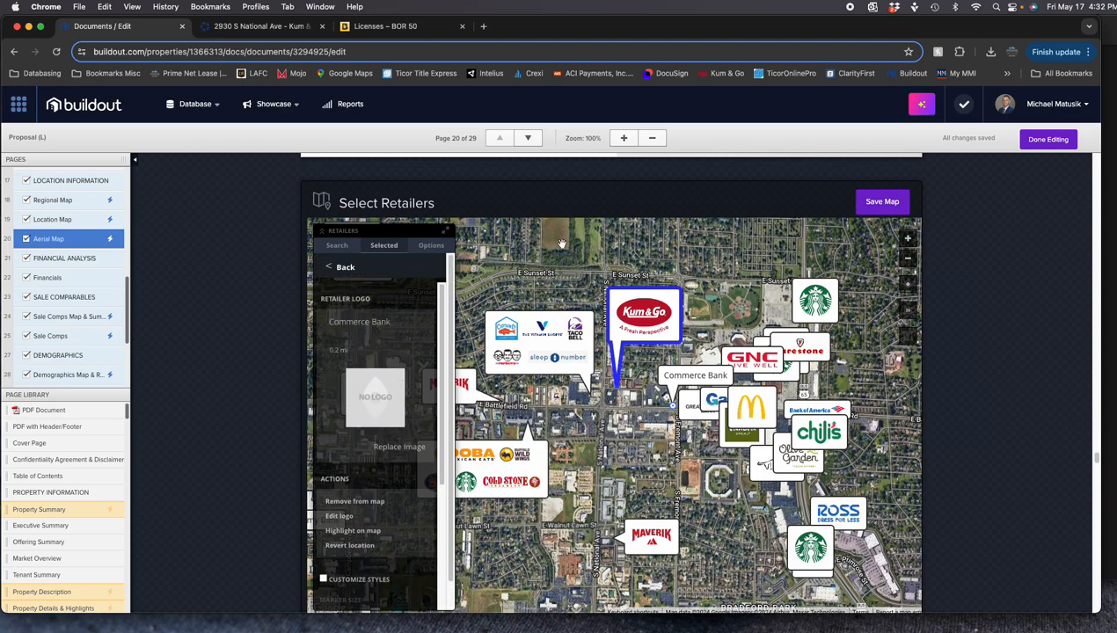
# Search Google Images in a new browser tab for a Commerce Bank logo in PNG format
pyautogui.click(485, 27)
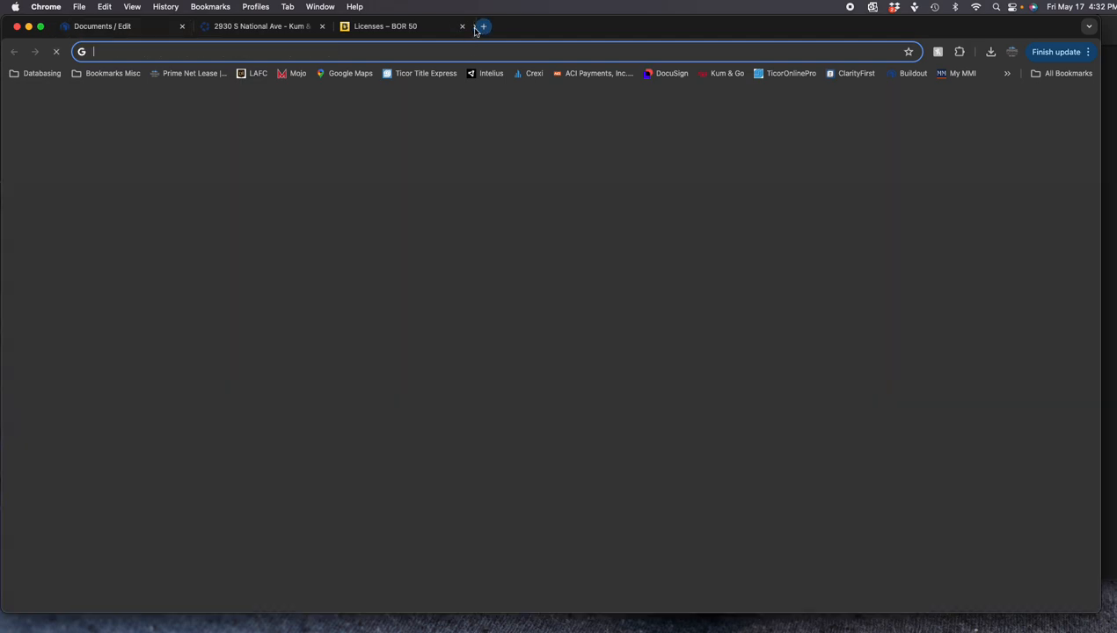
pyautogui.click(371, 46)
pyautogui.write('commer')
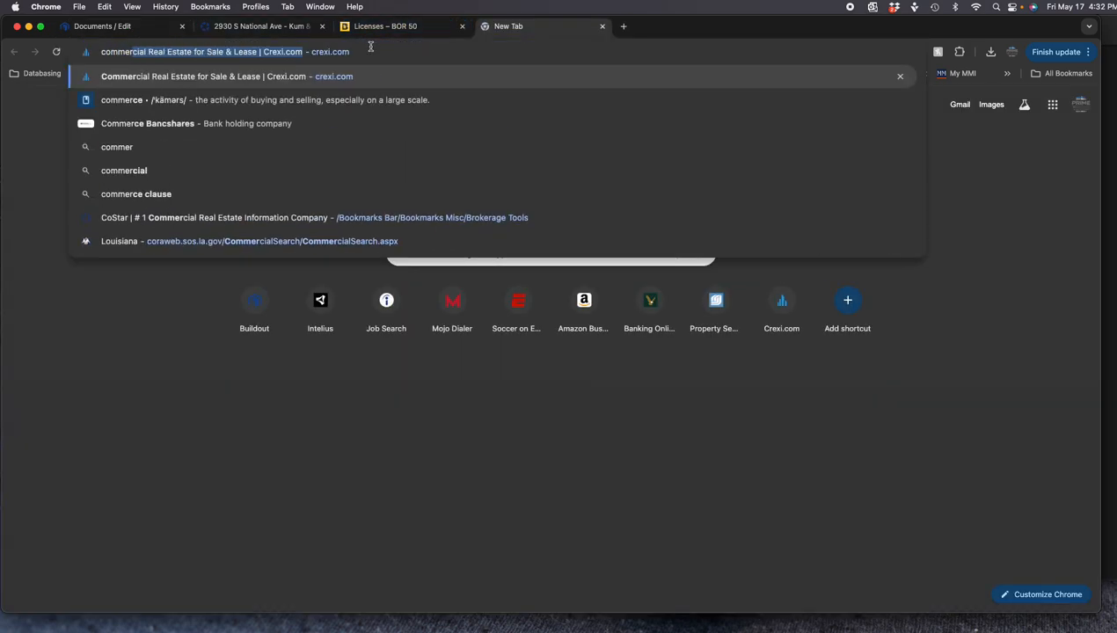
pyautogui.write('ce bank')
pyautogui.press('BackSpace')
pyautogui.press('BackSpace')
pyautogui.write('nk logo')
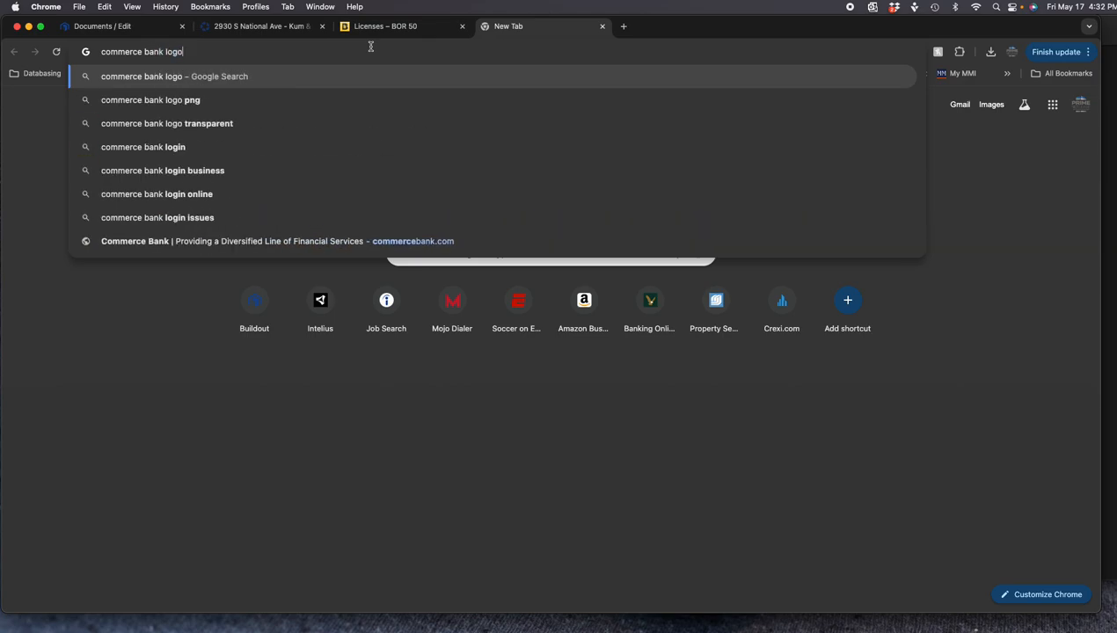
pyautogui.press('Return')
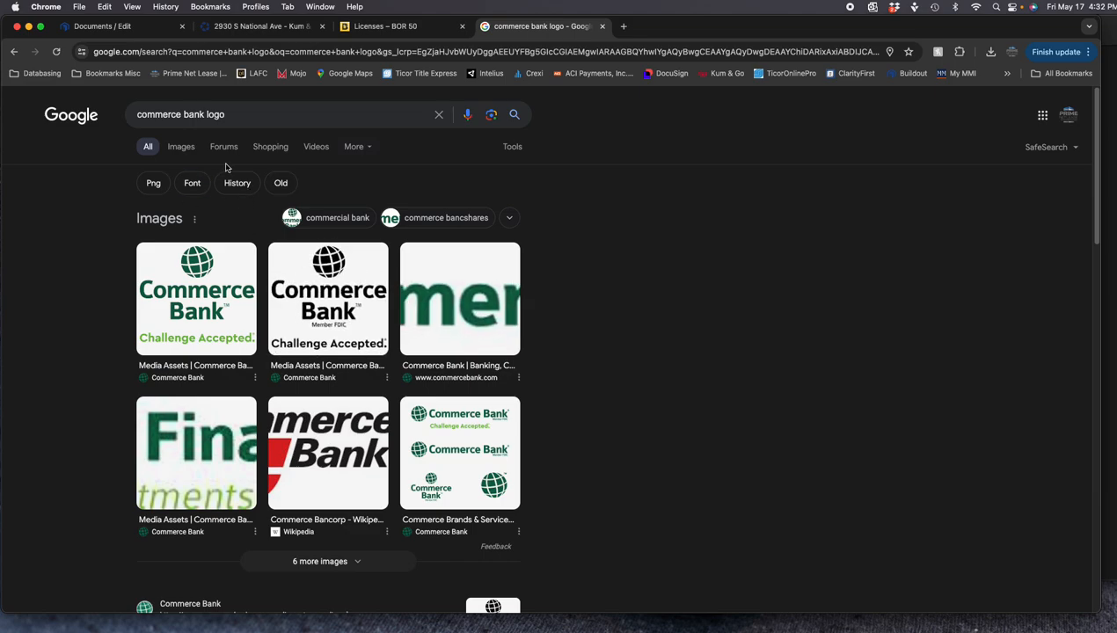
pyautogui.click(154, 183)
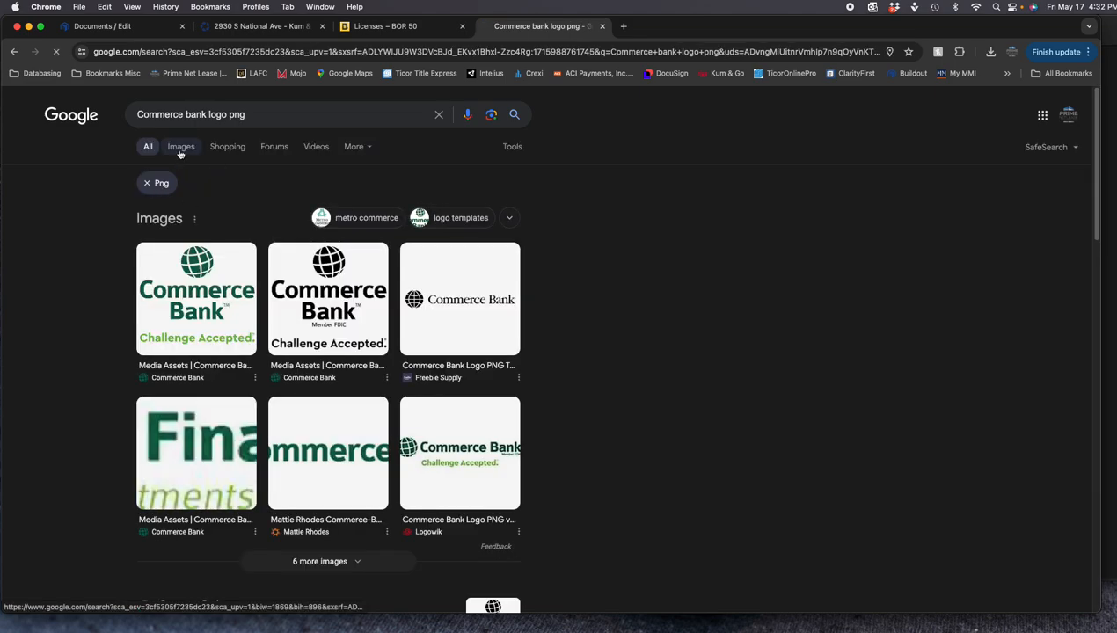
pyautogui.click(180, 150)
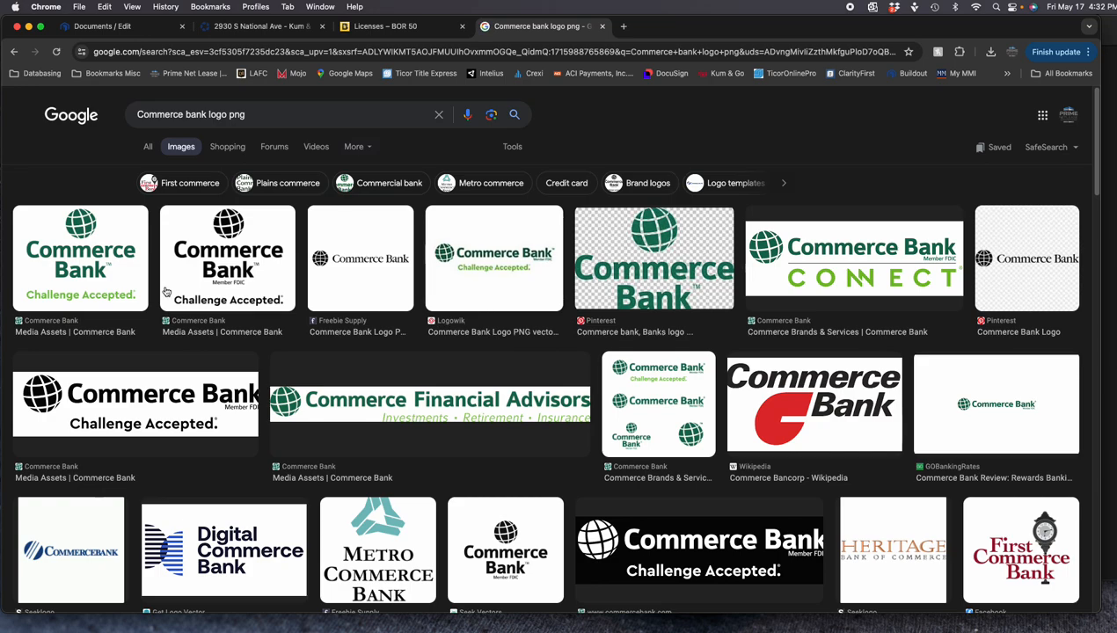
# Save the green stacked Commerce Bank logo with the "Challenge Accepted" tagline to the Desktop
pyautogui.click(87, 253)
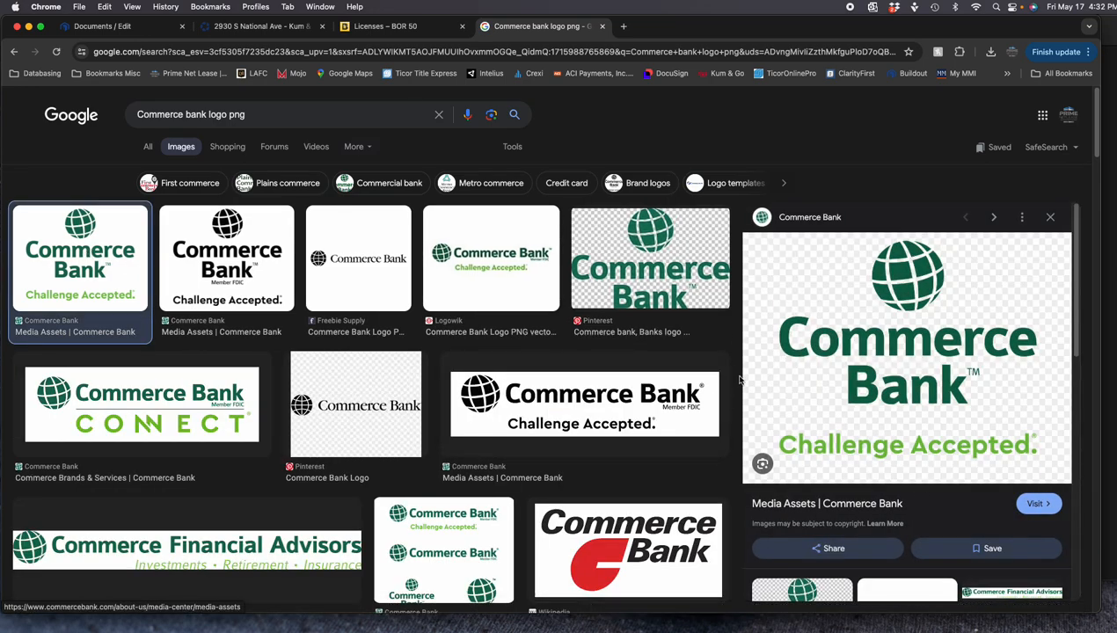
pyautogui.rightClick(905, 294)
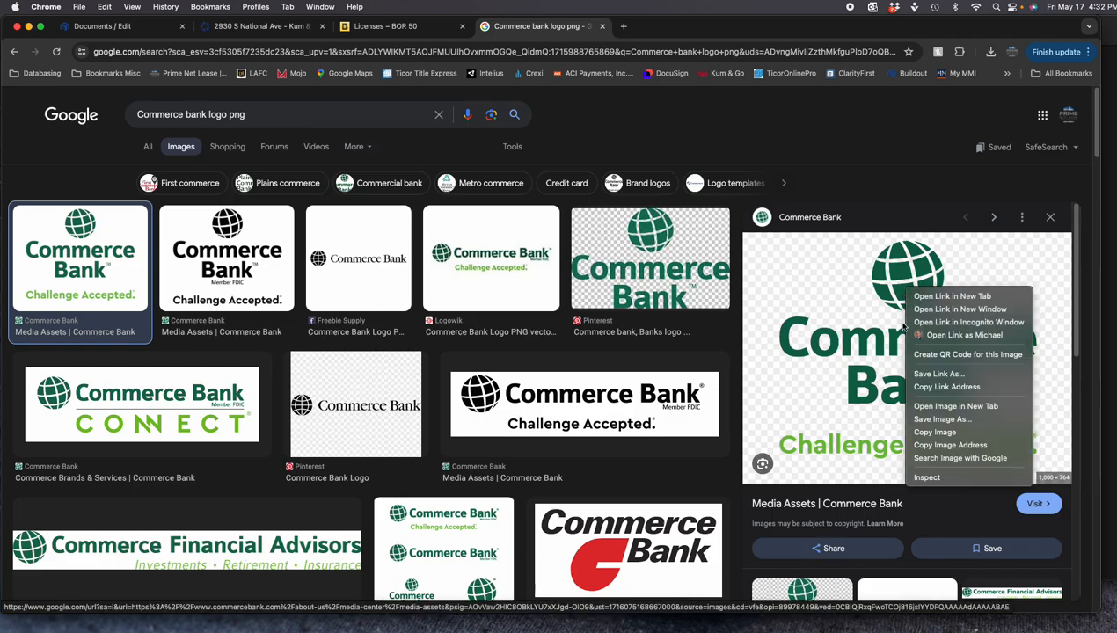
pyautogui.click(939, 419)
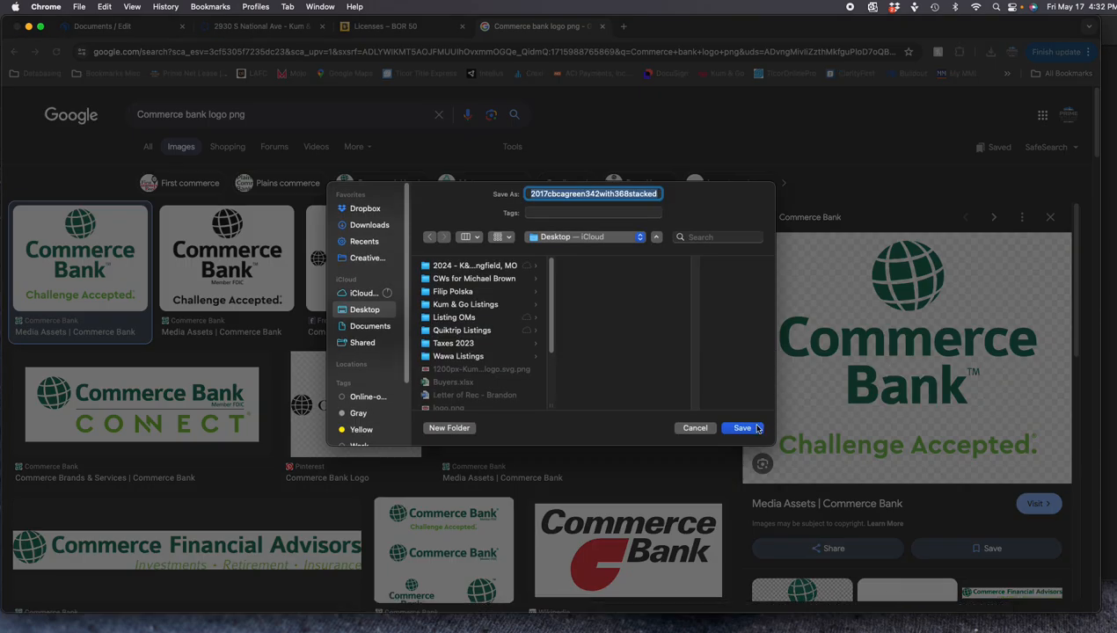
pyautogui.click(743, 428)
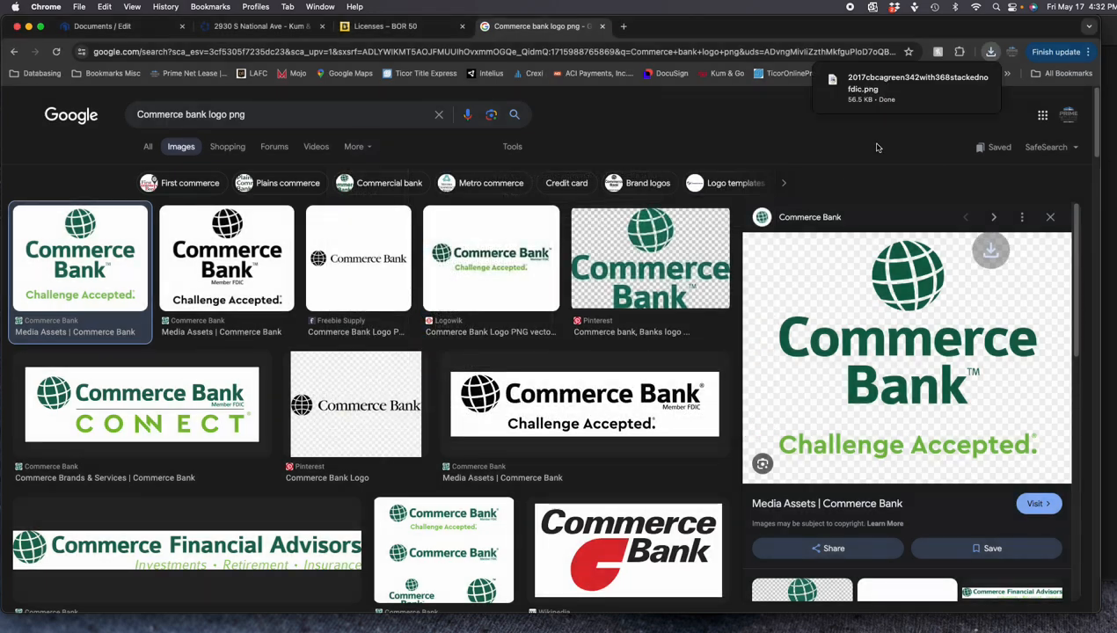
# Back in Buildout, use the downloaded image as the Commerce Bank retailer logo and move its marker west, just below Kum & Go
pyautogui.click(102, 26)
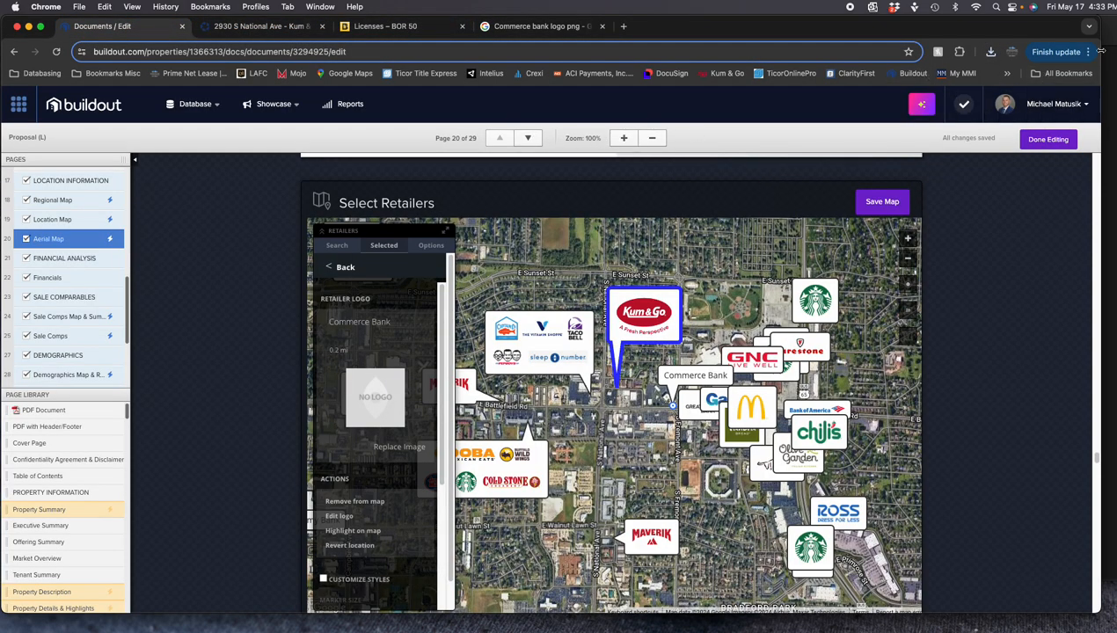
pyautogui.click(990, 51)
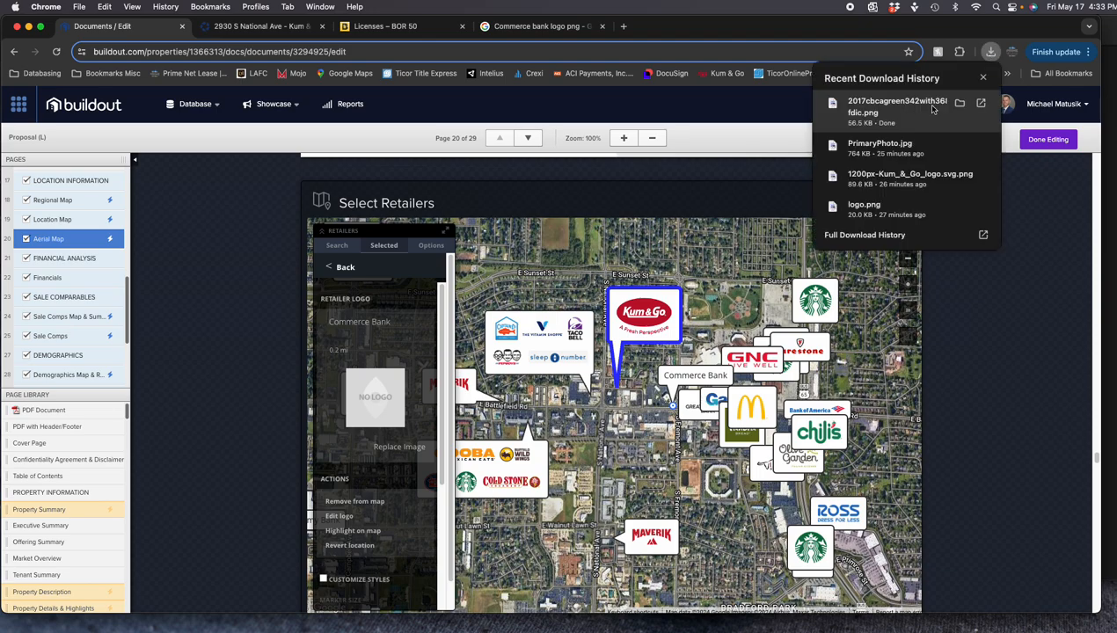
pyautogui.moveTo(904, 108); pyautogui.dragTo(376, 396)
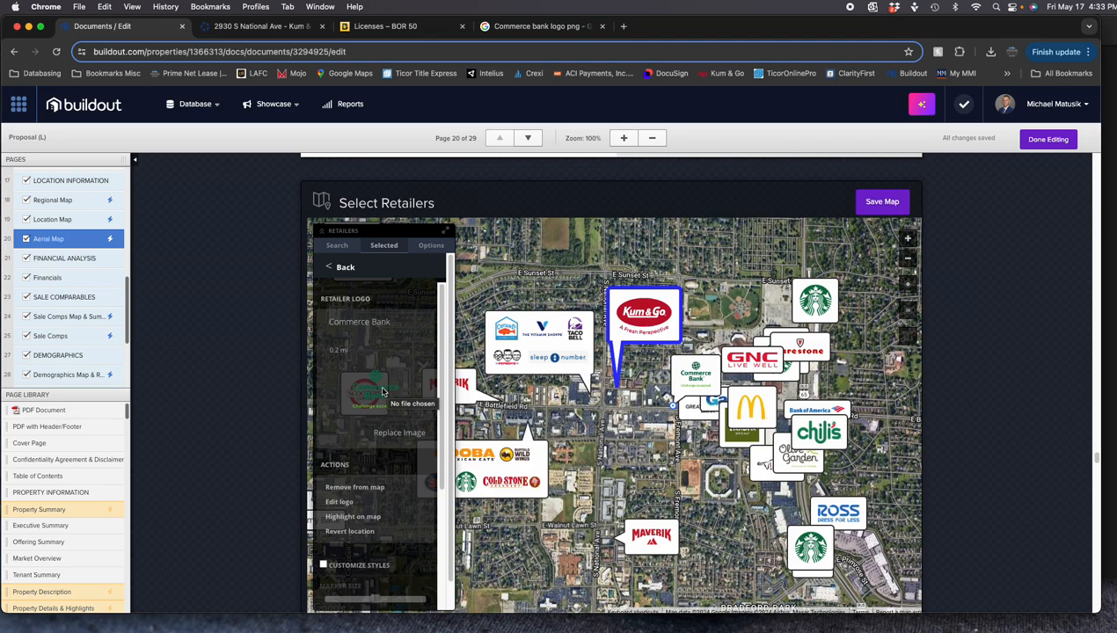
pyautogui.moveTo(709, 377); pyautogui.dragTo(665, 371)
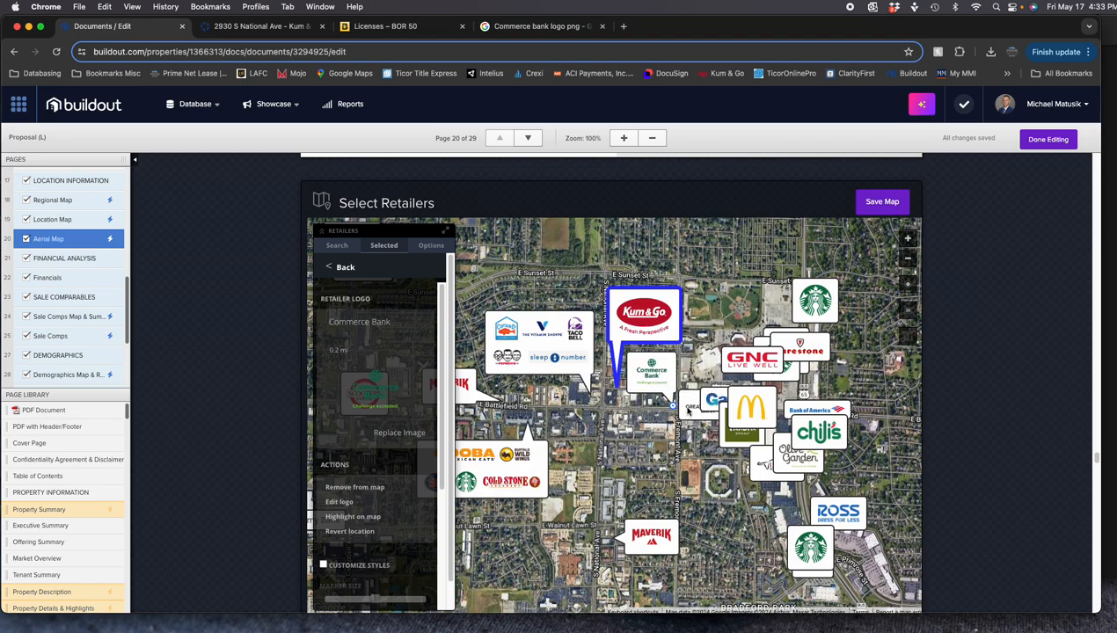
# Group GNC, Firestone, Five Guys and the two neighbouring Starbucks into one marker
pyautogui.moveTo(796, 349)
pyautogui.mouseDown()
pyautogui.moveTo(832, 366)
pyautogui.moveTo(790, 381)
pyautogui.moveTo(748, 362)
pyautogui.moveTo(769, 364)
pyautogui.mouseUp()
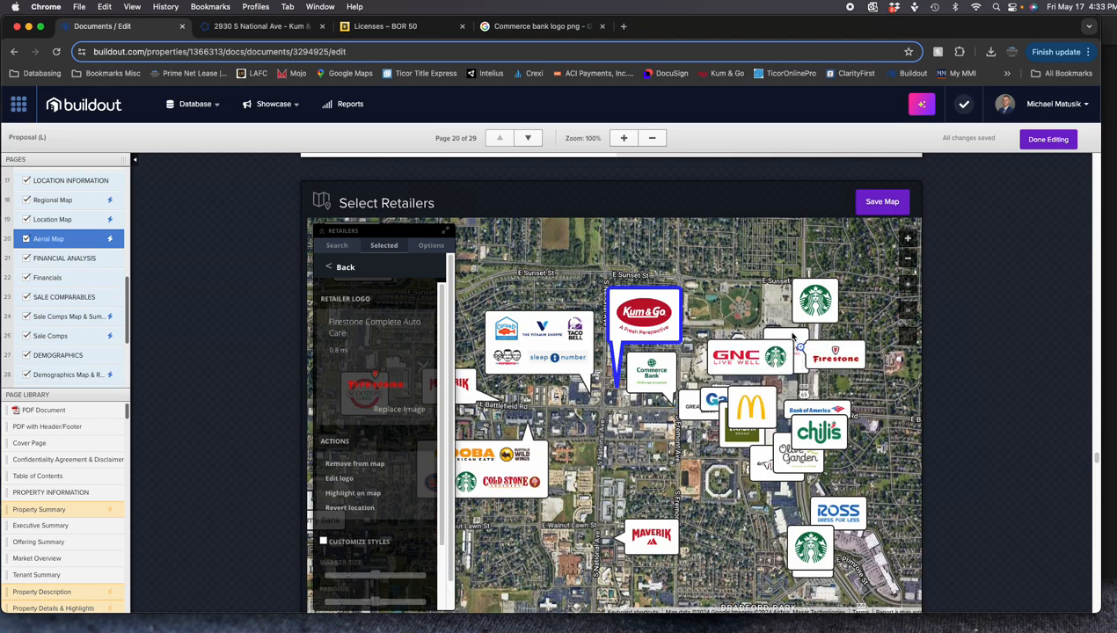
pyautogui.moveTo(834, 354)
pyautogui.mouseDown()
pyautogui.moveTo(770, 352)
pyautogui.moveTo(768, 363)
pyautogui.mouseUp()
pyautogui.moveTo(818, 302)
pyautogui.mouseDown()
pyautogui.moveTo(760, 344)
pyautogui.moveTo(807, 322)
pyautogui.mouseUp()
# Narrow the GNC group to two rows and reorder it so Firestone comes before Five Guys
pyautogui.doubleClick(813, 312)
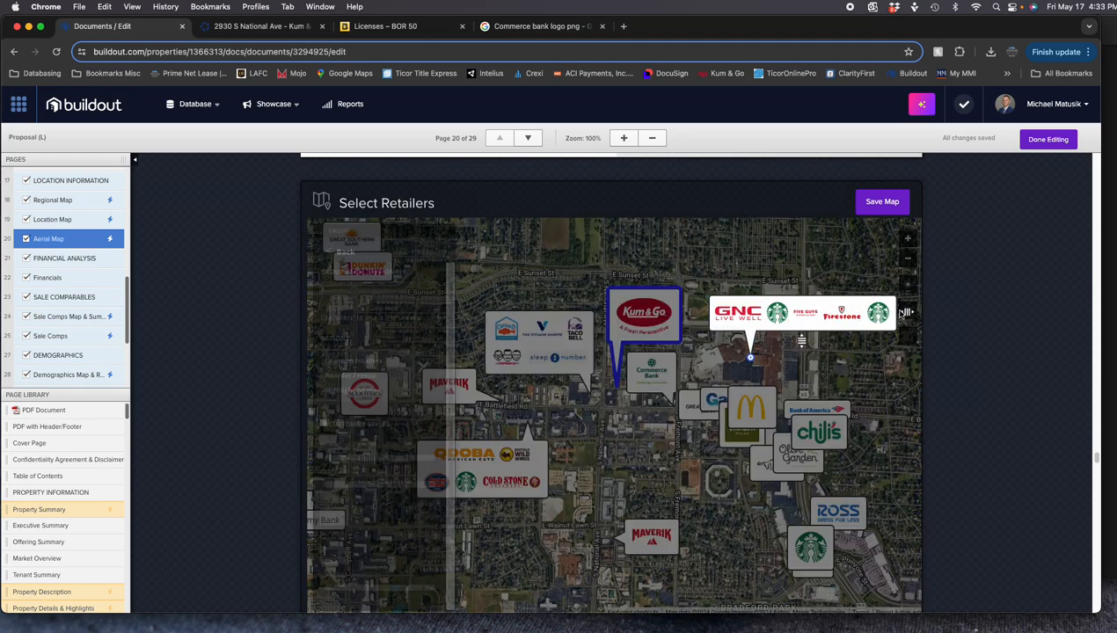
pyautogui.moveTo(907, 312); pyautogui.dragTo(871, 311)
pyautogui.moveTo(869, 310); pyautogui.dragTo(866, 310)
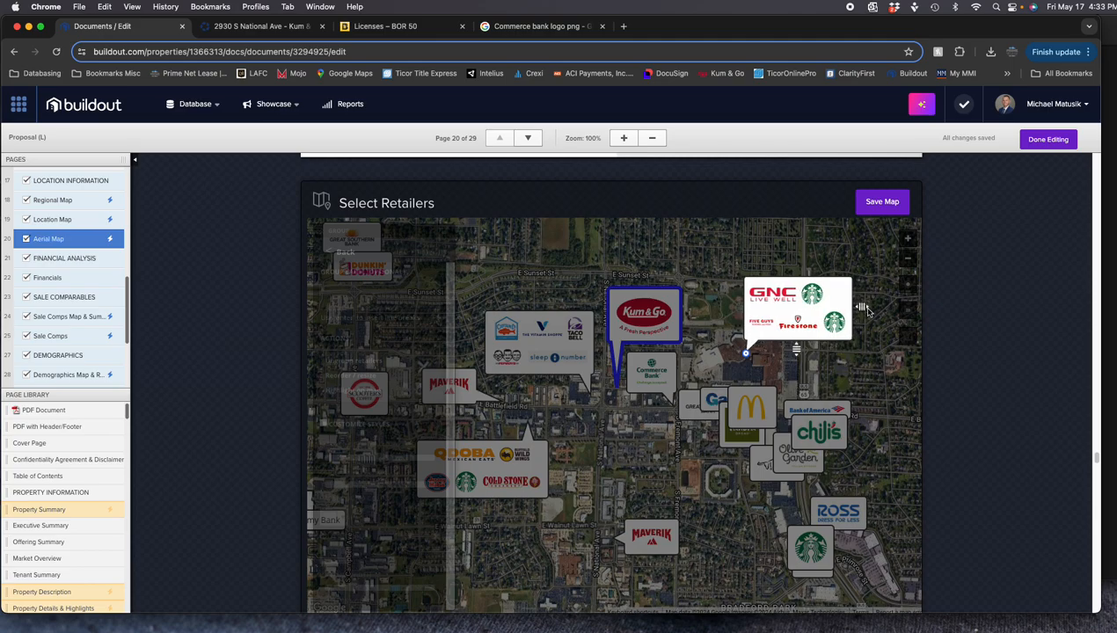
pyautogui.moveTo(761, 322); pyautogui.dragTo(806, 296)
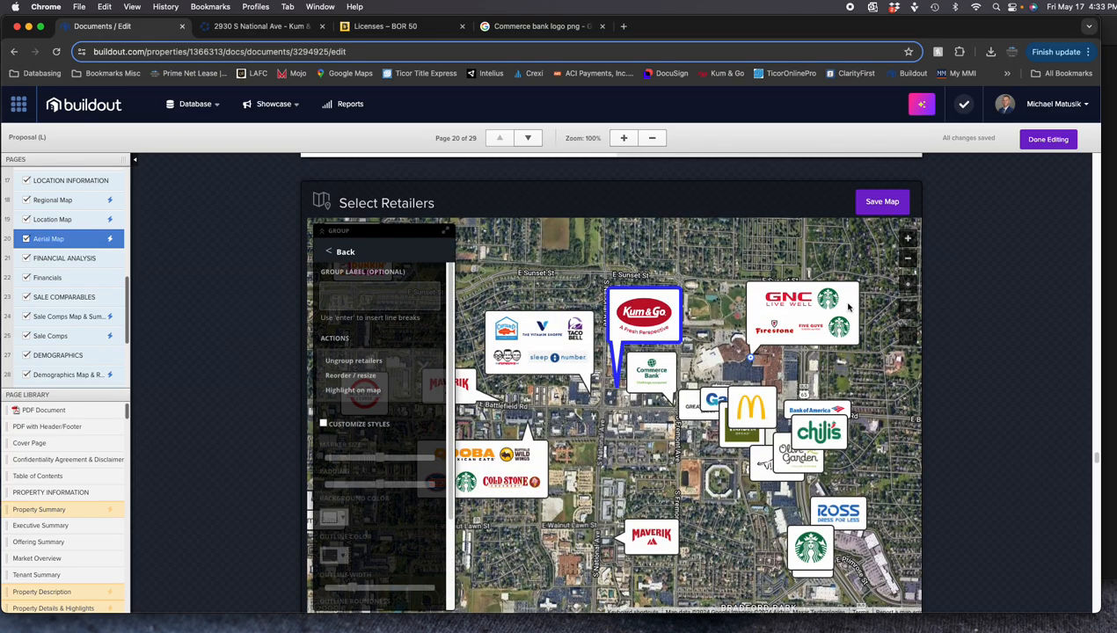
# Group Gabe's, McDonald's, Great Southern Bank, Panera Bread and Bank of America, and combine LongHorn Steakhouse, Chili's and Olive Garden in another marker
pyautogui.moveTo(753, 406); pyautogui.dragTo(728, 380)
pyautogui.moveTo(734, 422); pyautogui.dragTo(723, 378)
pyautogui.moveTo(819, 419); pyautogui.dragTo(755, 384)
# Narrow the Gabe's group to two rows and move it east of the mall, between the GNC and Chili's groups
pyautogui.doubleClick(719, 385)
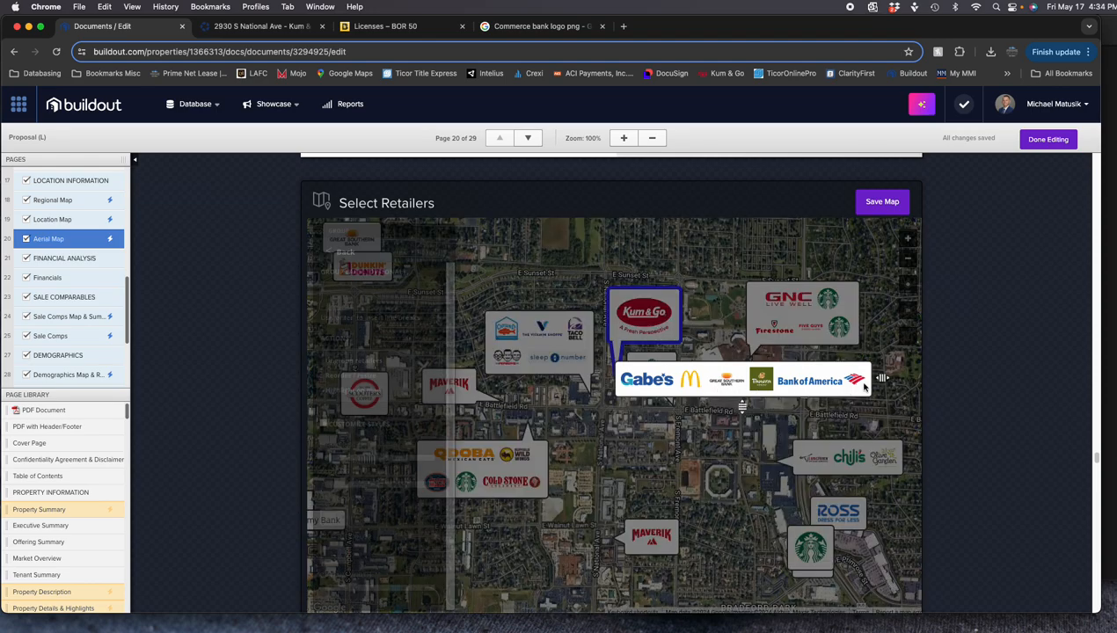
pyautogui.moveTo(881, 378); pyautogui.dragTo(774, 378)
pyautogui.moveTo(691, 340); pyautogui.dragTo(824, 399)
# Group Target, Starbucks and Ross into one marker in the southeast of the map
pyautogui.moveTo(821, 556)
pyautogui.mouseDown()
pyautogui.moveTo(801, 546)
pyautogui.moveTo(823, 554)
pyautogui.moveTo(820, 540)
pyautogui.moveTo(812, 556)
pyautogui.mouseUp()
pyautogui.moveTo(830, 510); pyautogui.dragTo(814, 530)
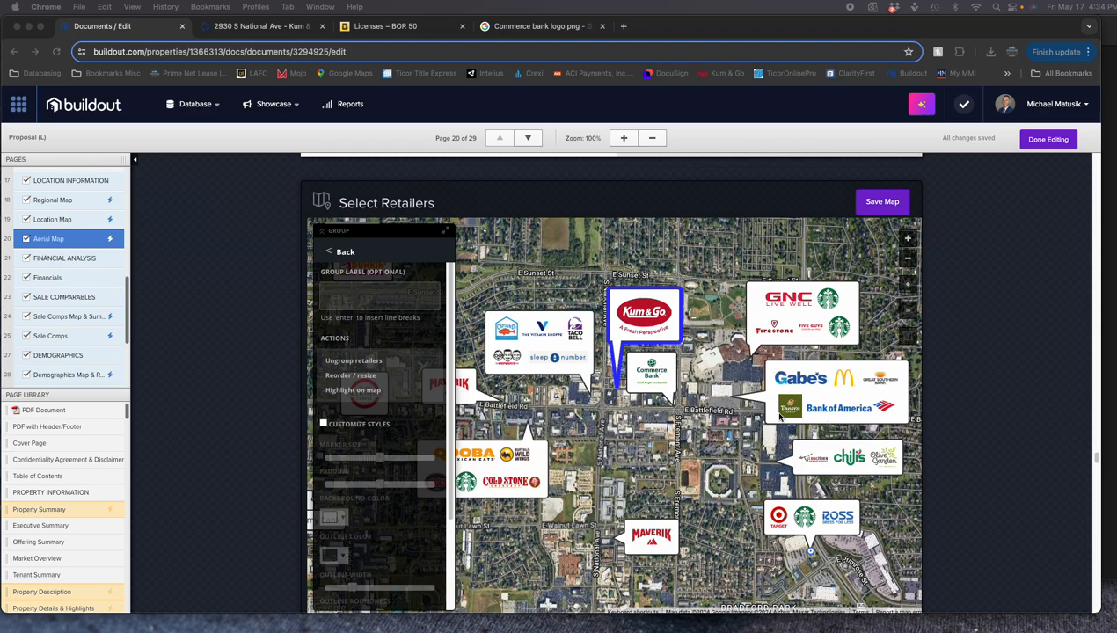
# Move the Gabe's group south and the GNC group north of the mall, and outline the mall property with a red polygon
pyautogui.moveTo(829, 390); pyautogui.dragTo(669, 464)
pyautogui.moveTo(791, 307); pyautogui.dragTo(751, 232)
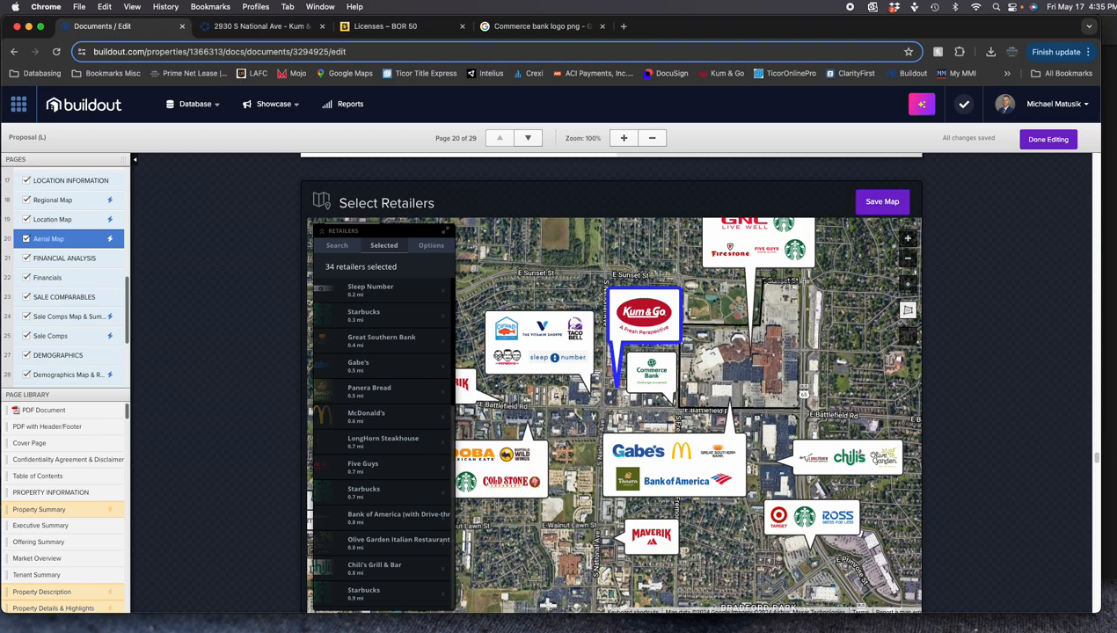
pyautogui.click(801, 411)
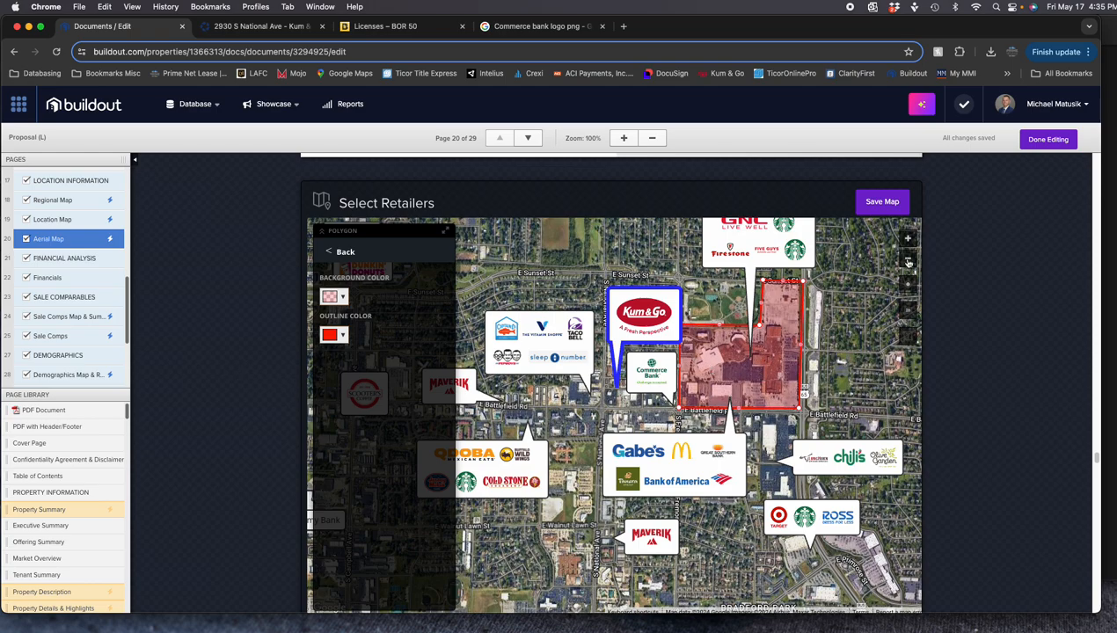
# Add a text box to the map and place it over the red mall polygon
pyautogui.click(904, 338)
pyautogui.click(905, 337)
pyautogui.click(906, 336)
pyautogui.click(726, 305)
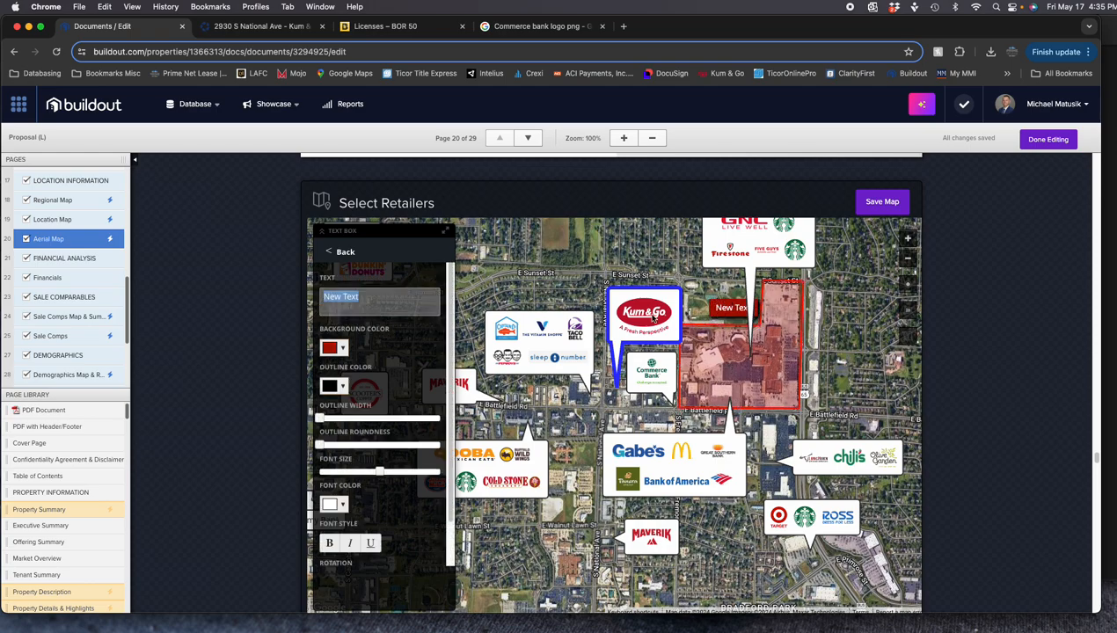
pyautogui.moveTo(726, 308); pyautogui.dragTo(738, 374)
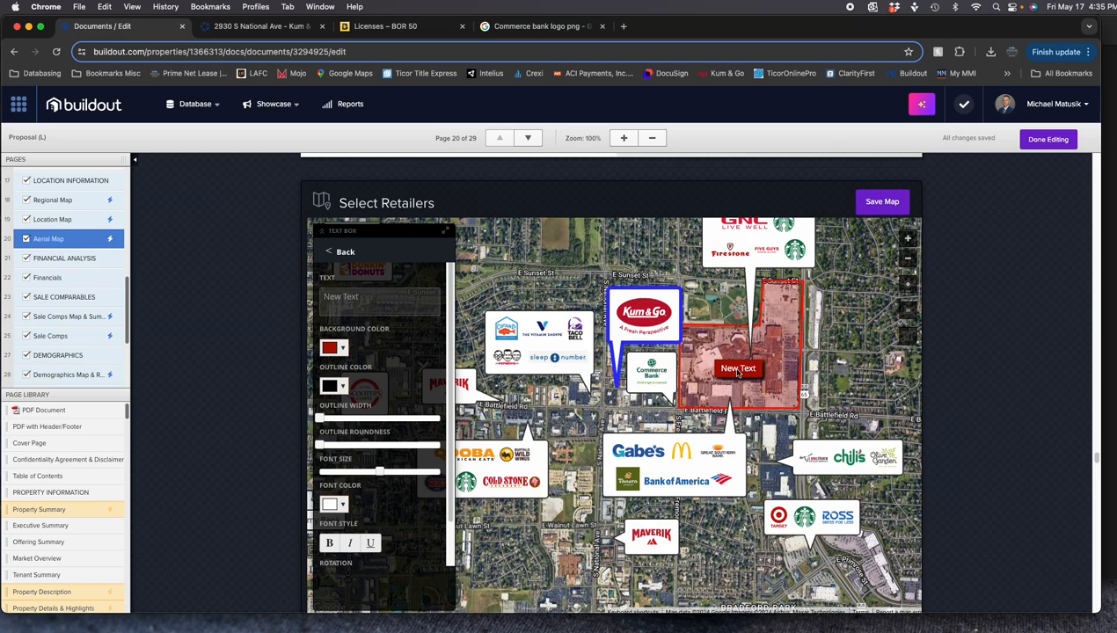
# Set the text box to read "Battlefield Mall" and centre it within the red polygon
pyautogui.click(740, 371)
pyautogui.write('Ba')
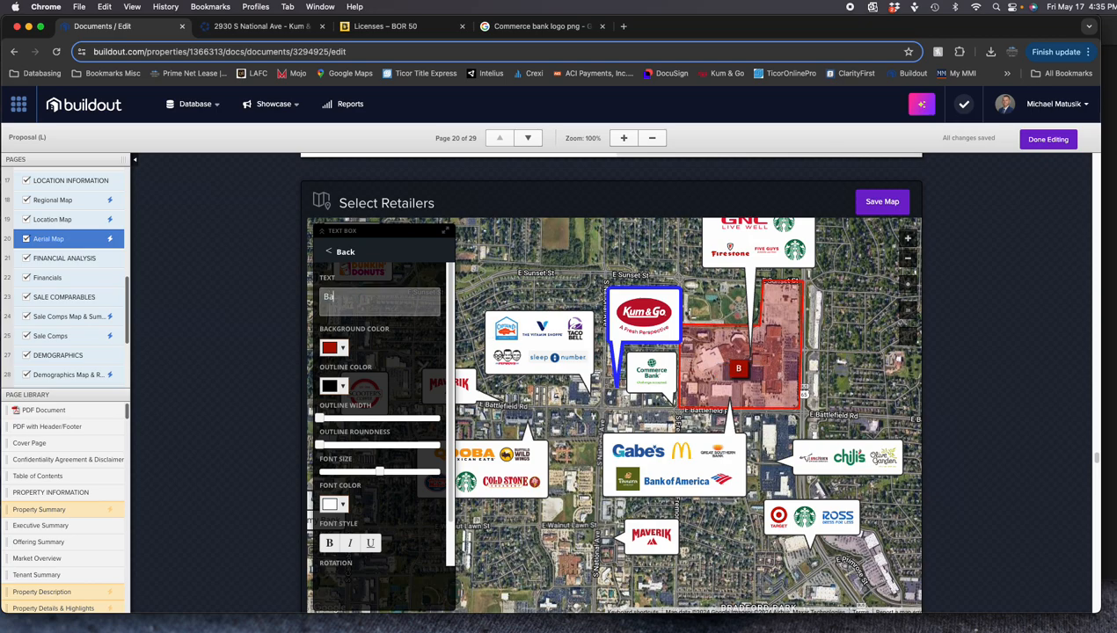
pyautogui.write('ttle')
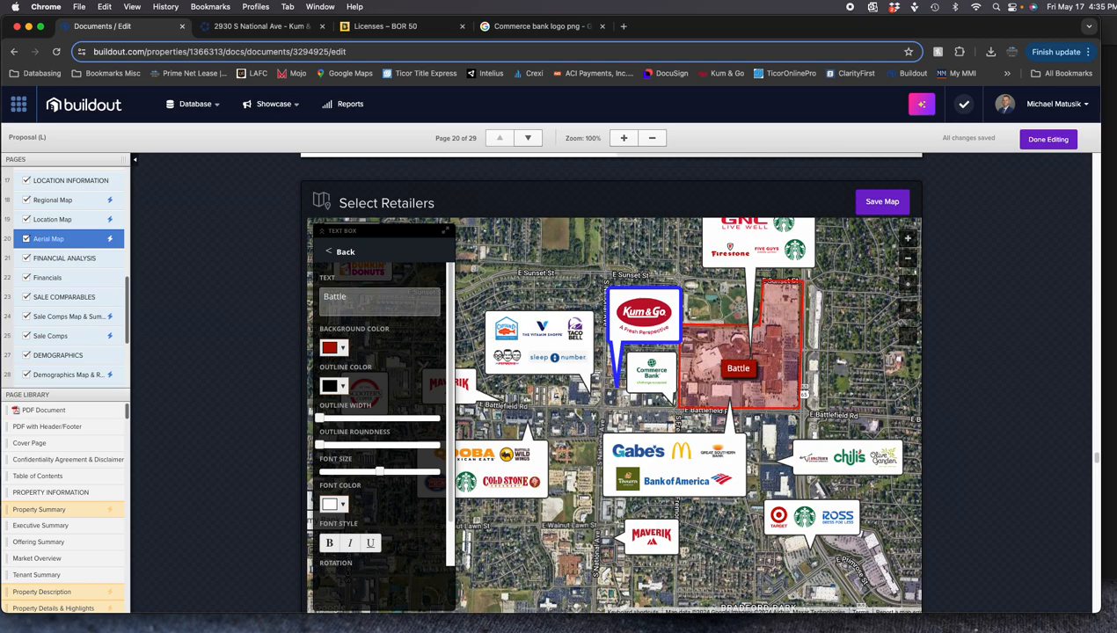
pyautogui.write('field Mall')
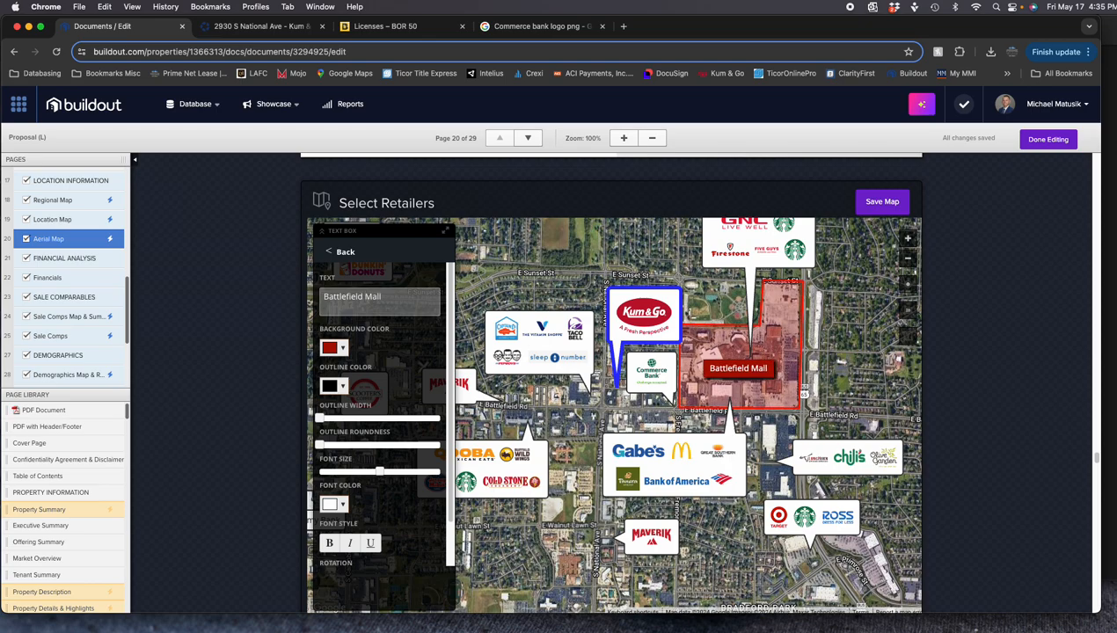
pyautogui.moveTo(748, 370); pyautogui.dragTo(753, 364)
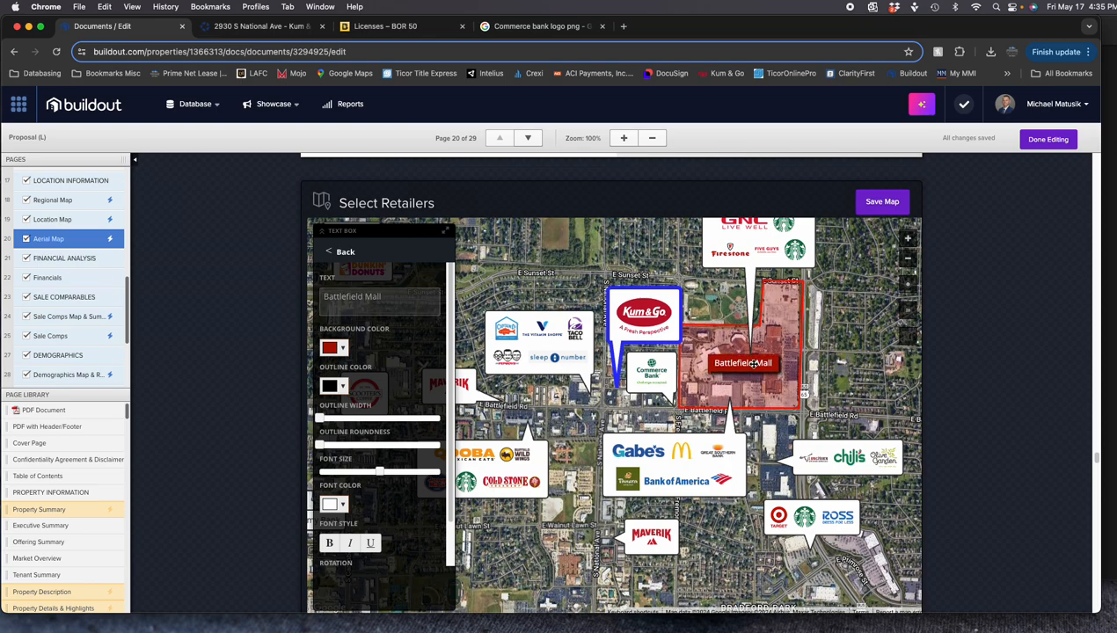
# Move the GNC group east of Battlefield Mall and set its pointer at the polygon's east edge
pyautogui.click(741, 248)
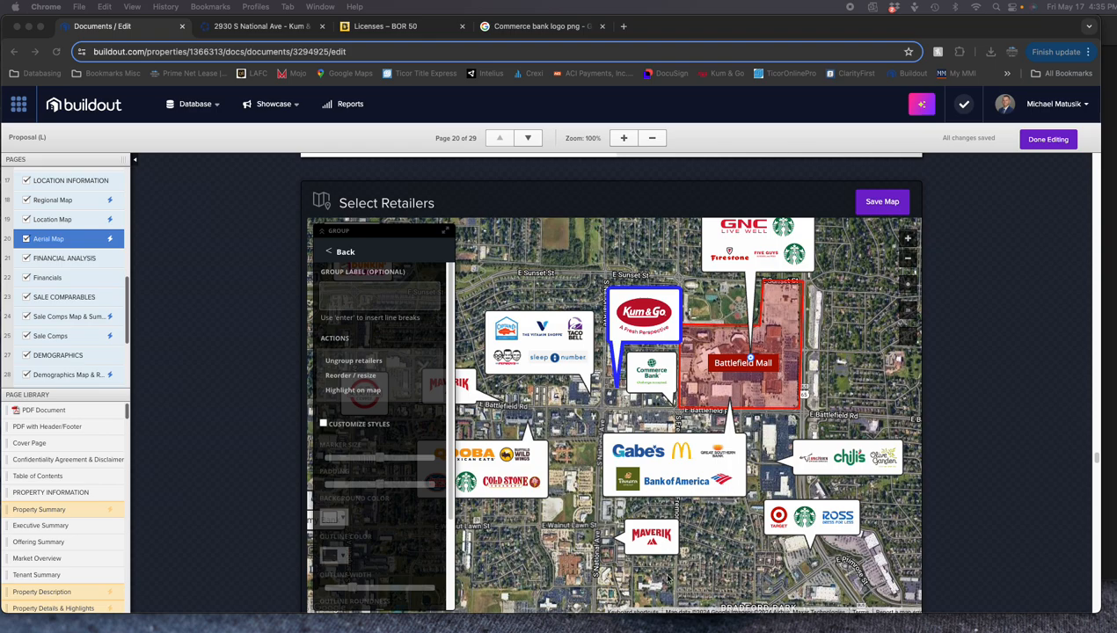
pyautogui.click(853, 372)
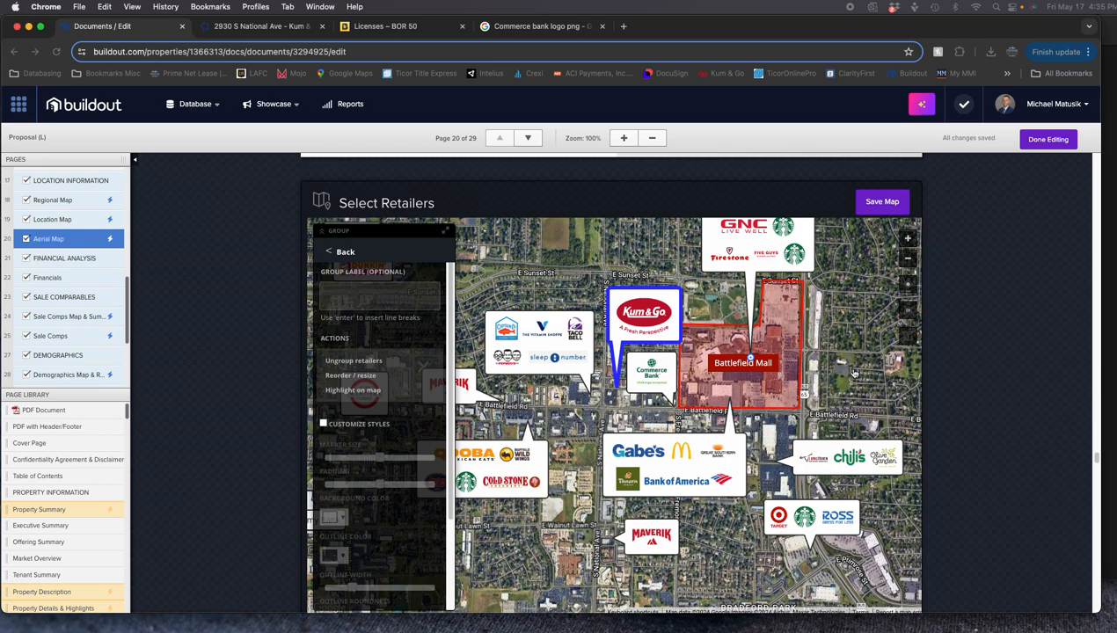
pyautogui.moveTo(847, 368)
pyautogui.mouseDown()
pyautogui.moveTo(848, 384)
pyautogui.moveTo(834, 385)
pyautogui.mouseUp()
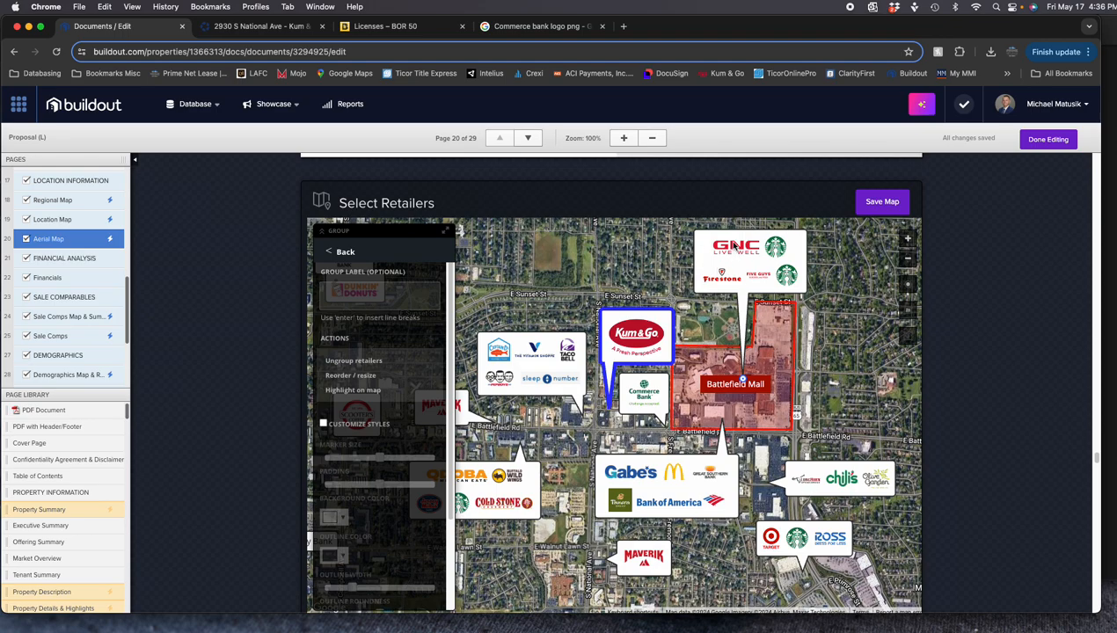
pyautogui.moveTo(786, 260); pyautogui.dragTo(888, 374)
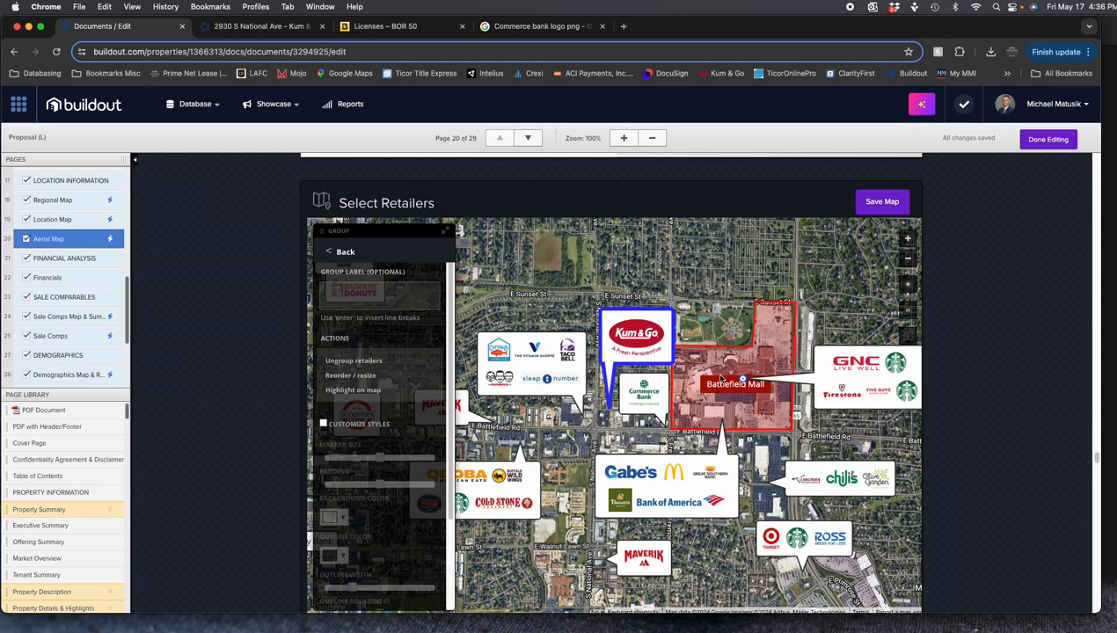
pyautogui.moveTo(742, 380); pyautogui.dragTo(801, 373)
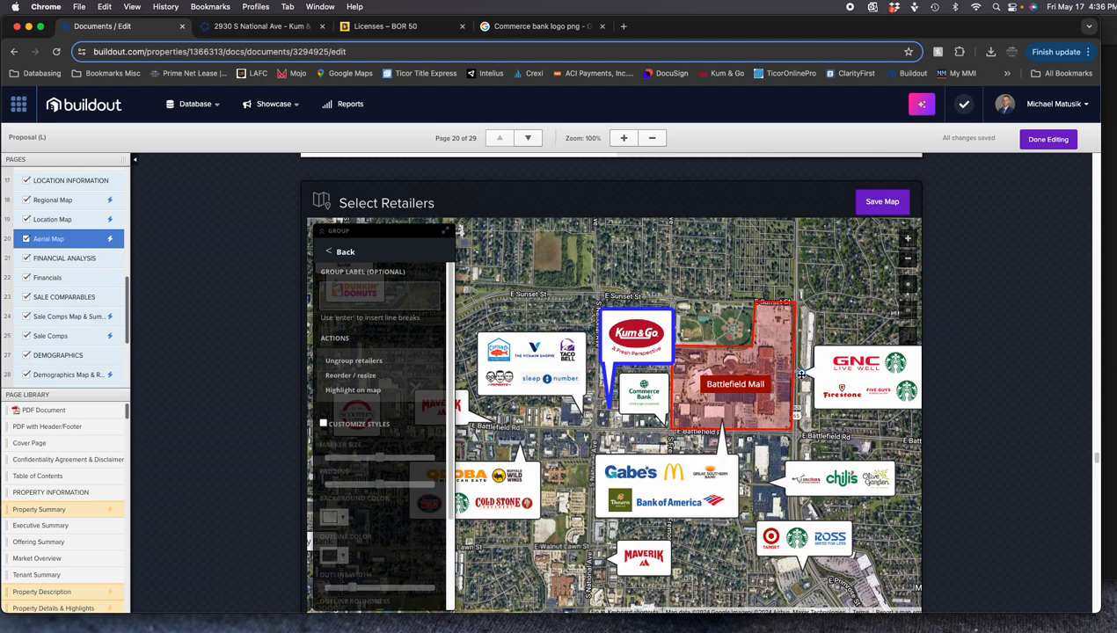
# Save the edited retailer map and set the Aerial Map page to show the Retailer map
pyautogui.click(880, 201)
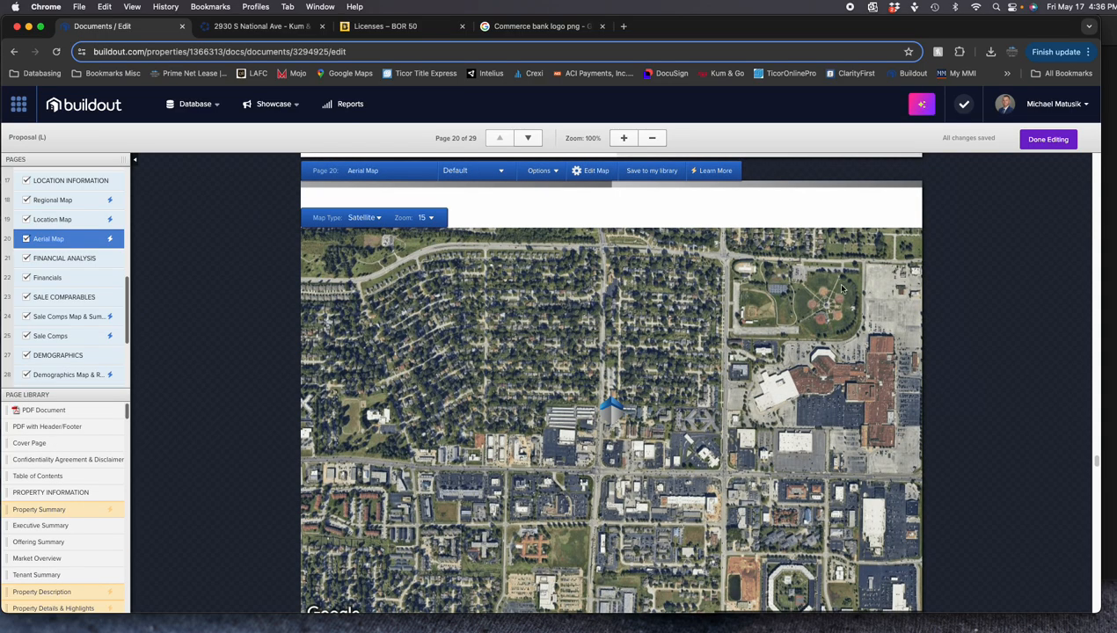
pyautogui.click(541, 170)
pyautogui.moveTo(564, 182)
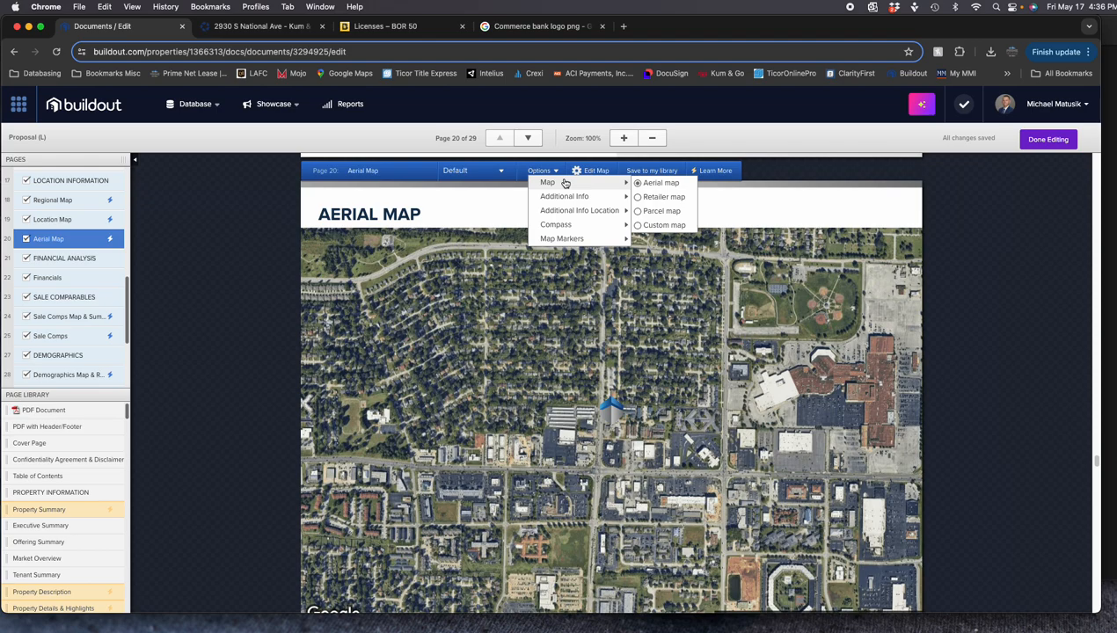
pyautogui.click(660, 198)
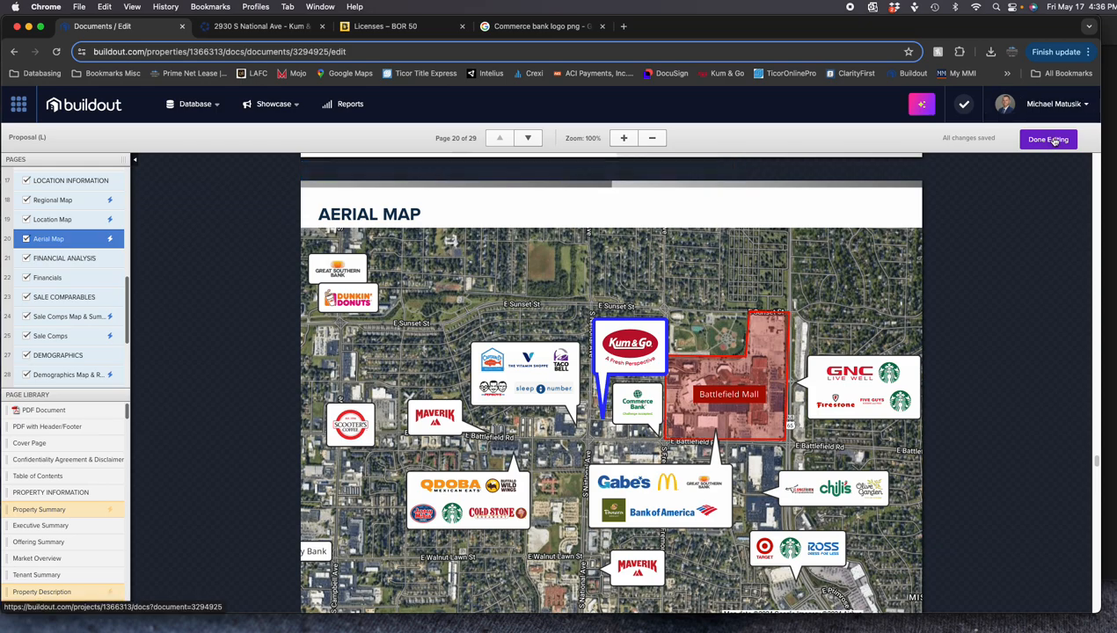
# Review the proposal pages from the aerial map through the sale comps, and return to the cover page
pyautogui.scroll(-15, 805, 312)
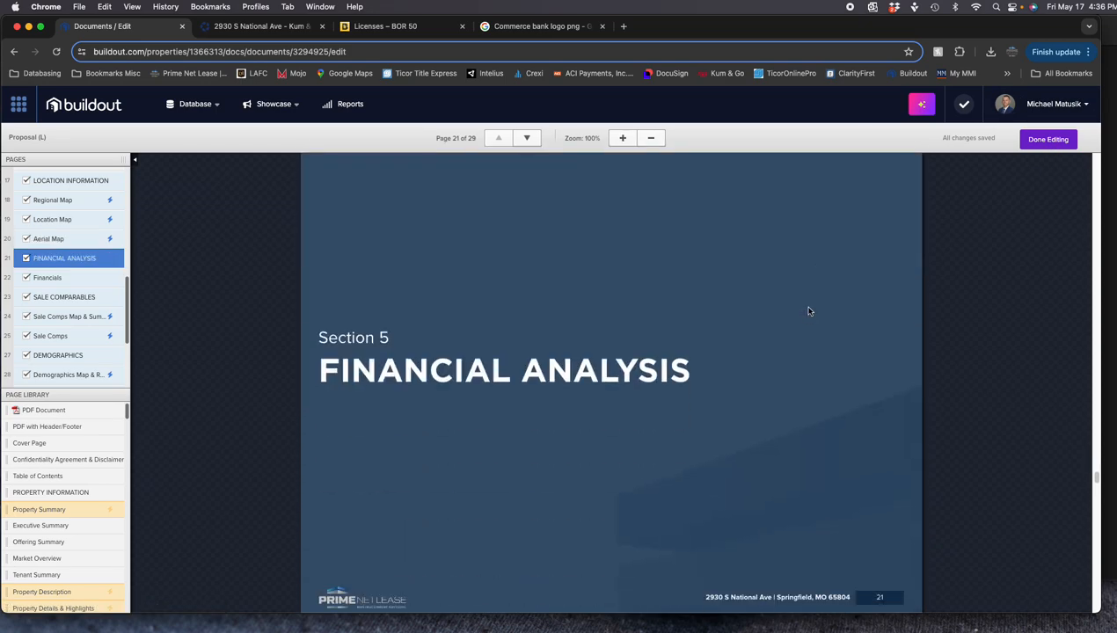
pyautogui.scroll(-10, 806, 321)
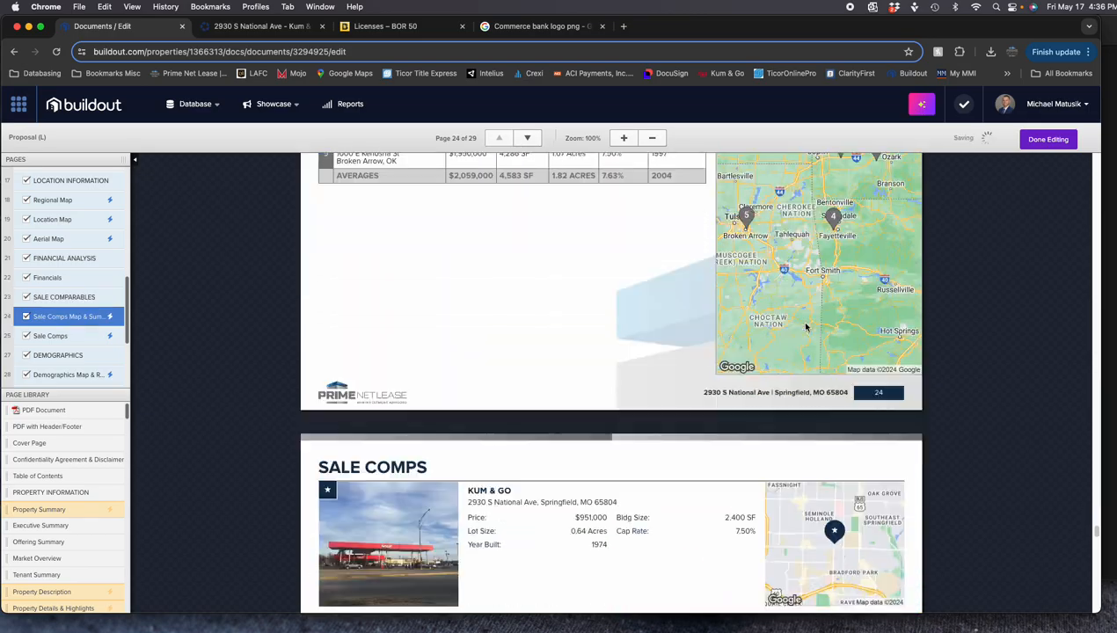
pyautogui.scroll(20, 804, 324)
pyautogui.scroll(20, 805, 326)
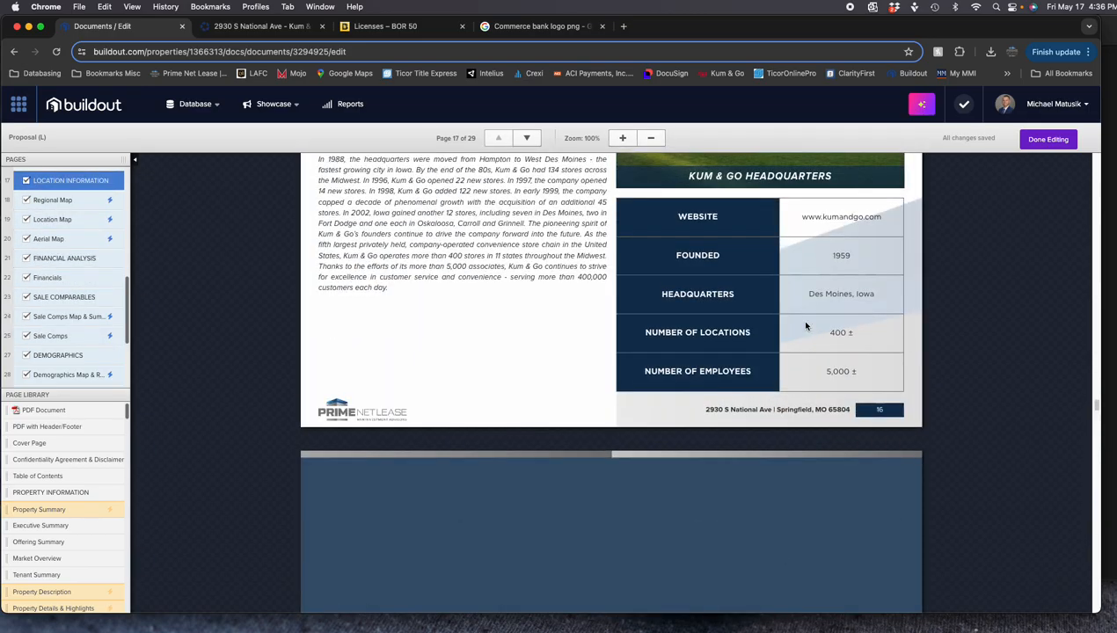
pyautogui.scroll(20, 806, 326)
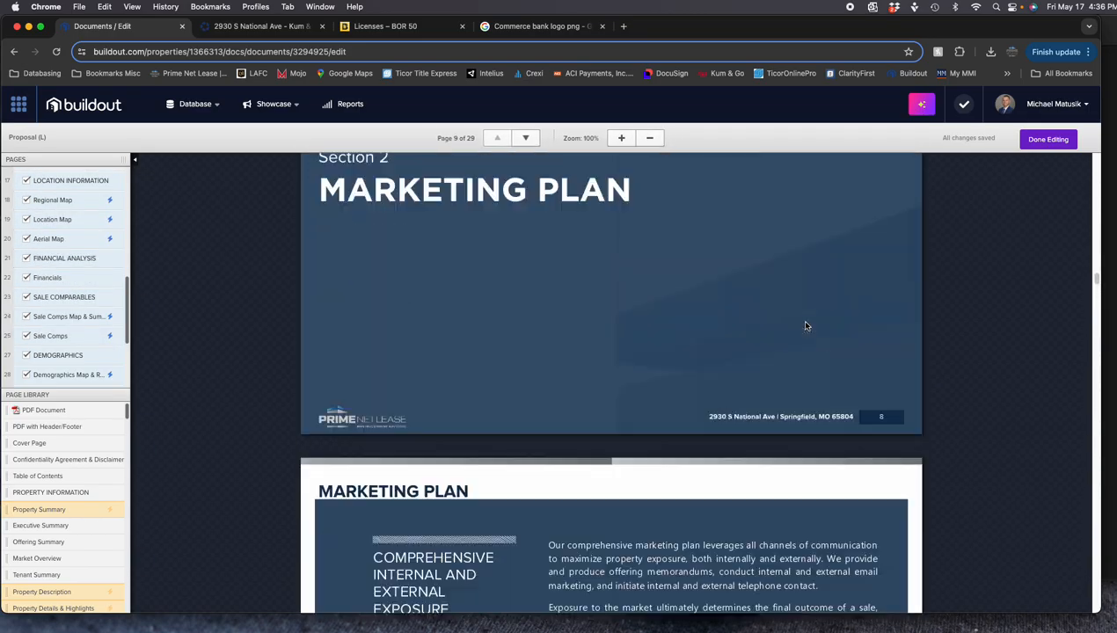
pyautogui.scroll(2, 803, 332)
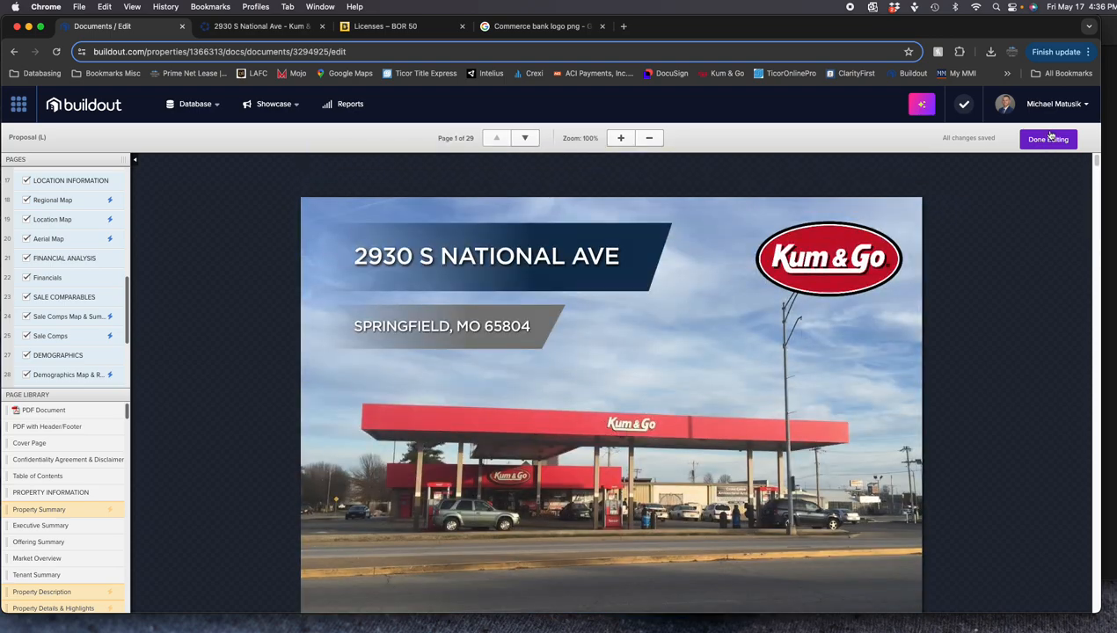